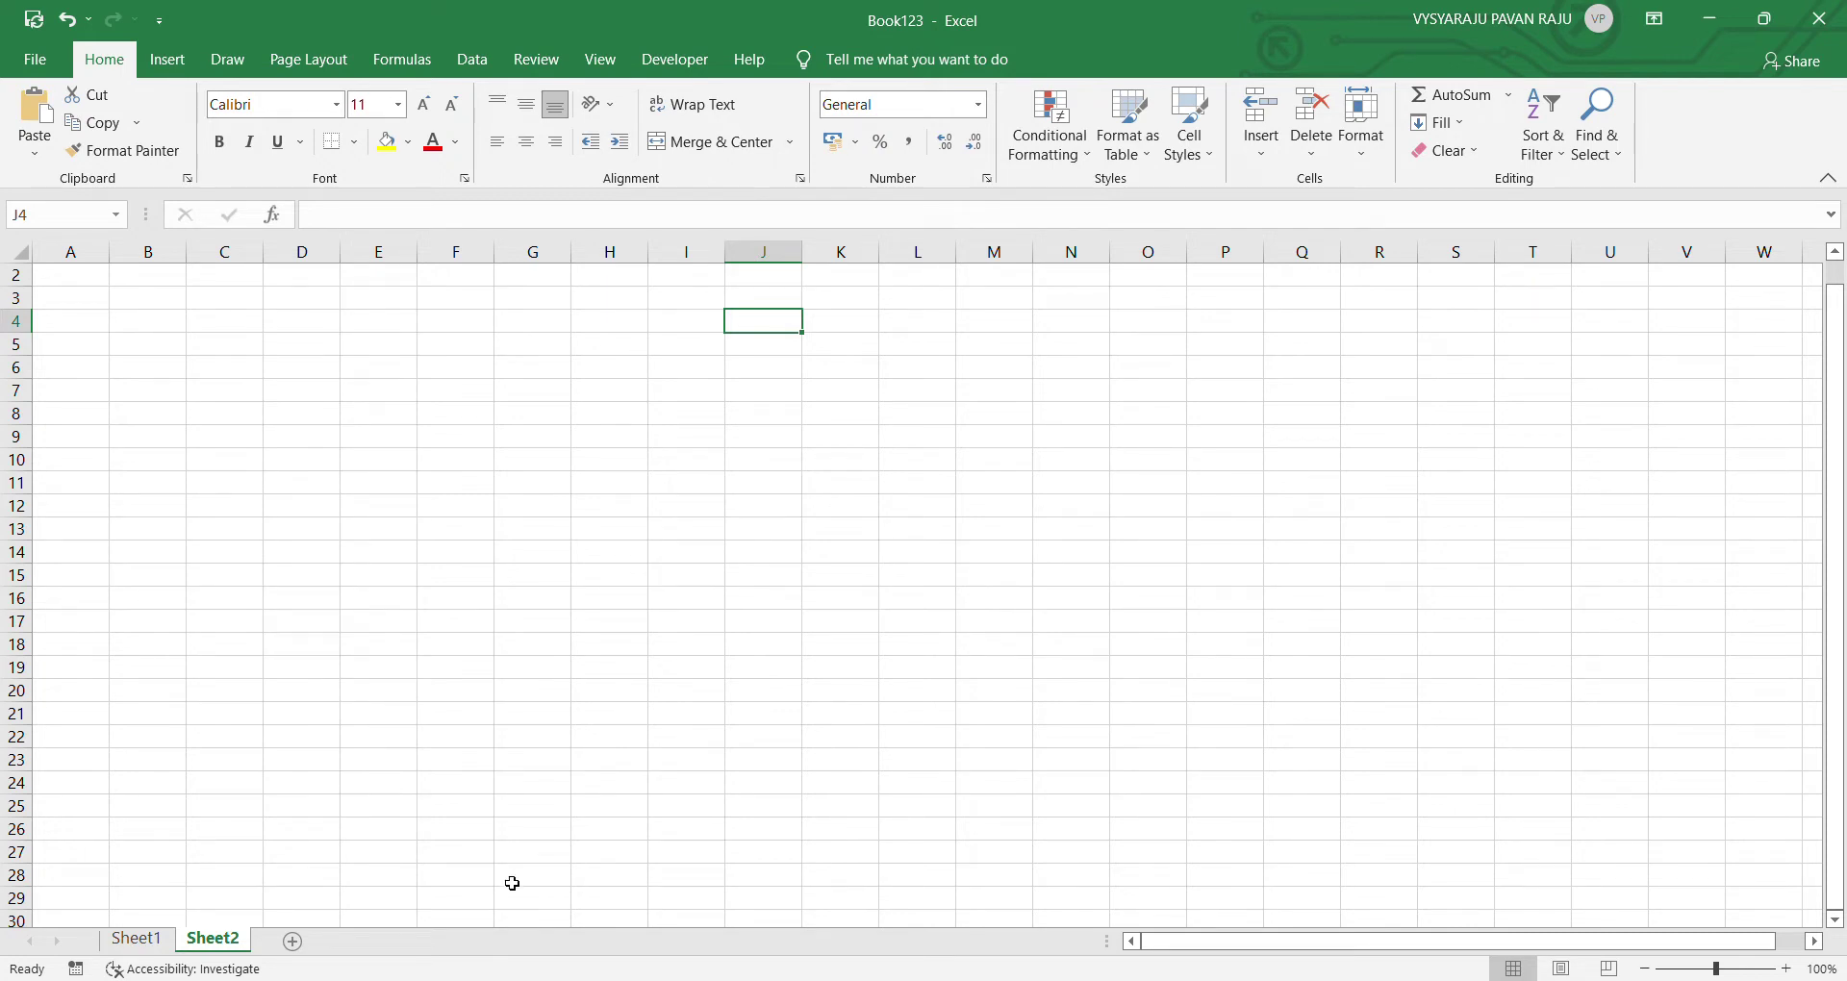
Step: On Sheet1, open F8 for editing and place the caret in the word 'spreadsheet'
{"action": "left_click", "coordinate": [117, 943]}
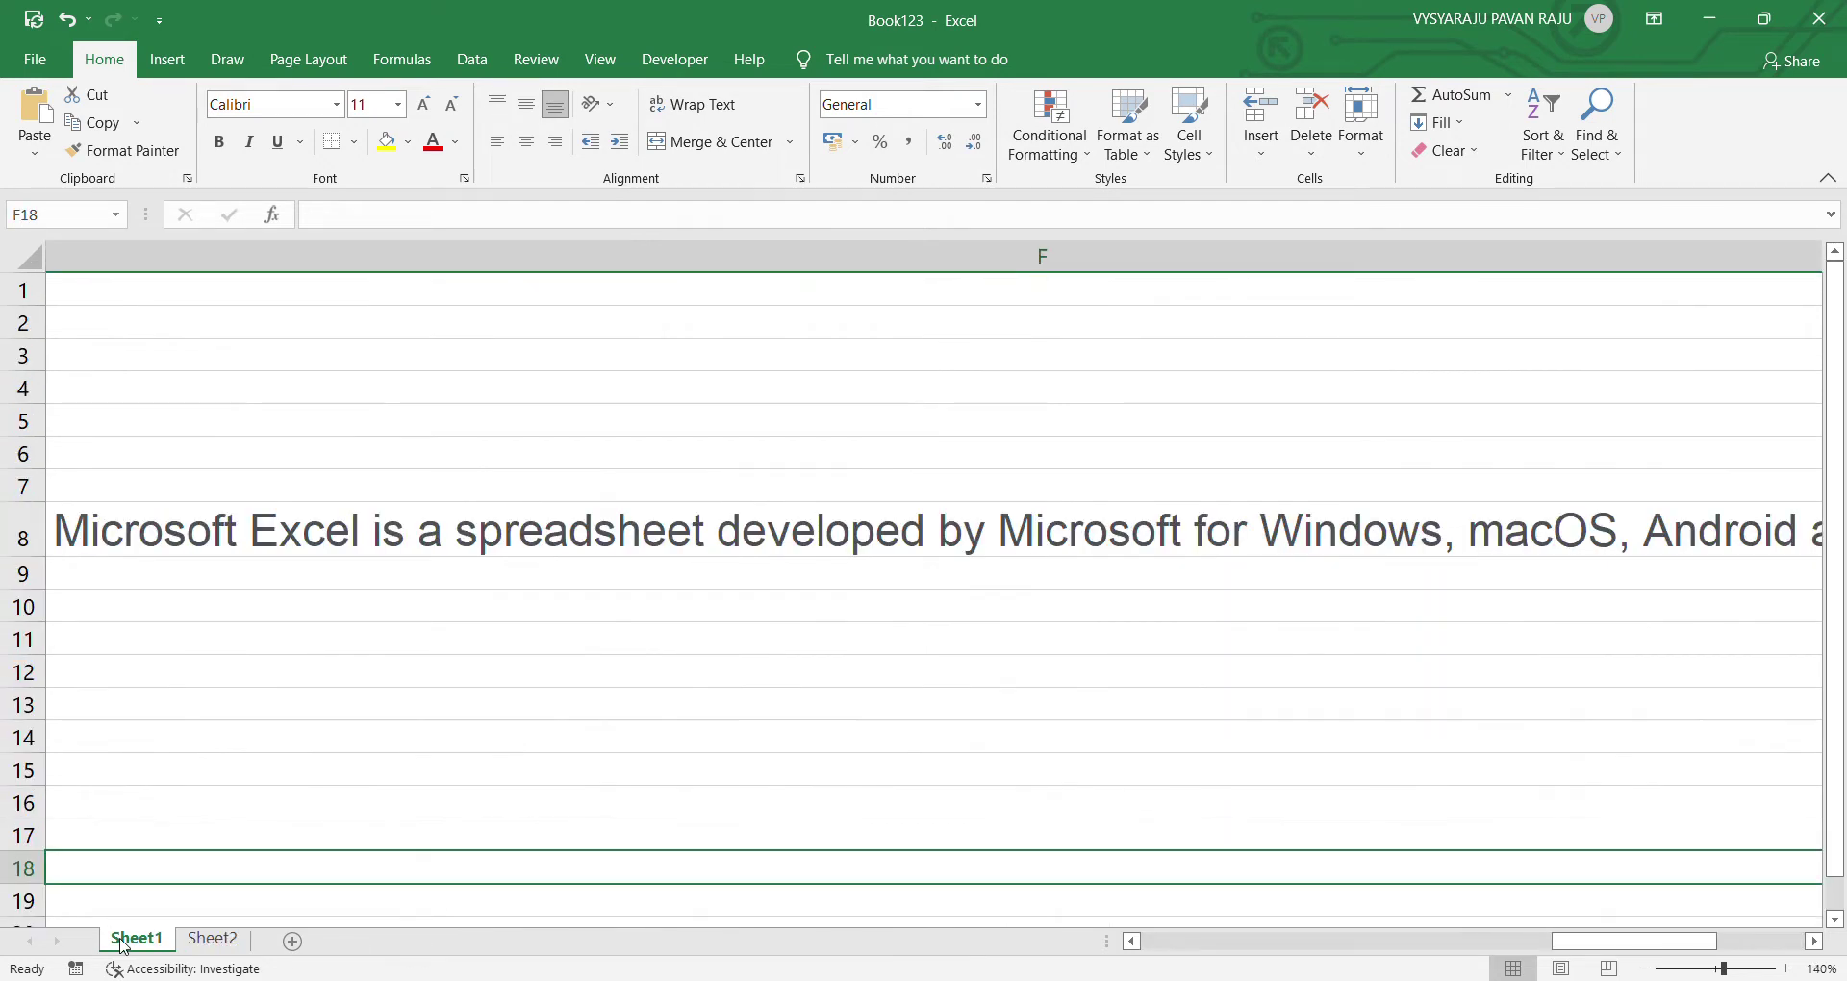
{"action": "double_click", "coordinate": [355, 539]}
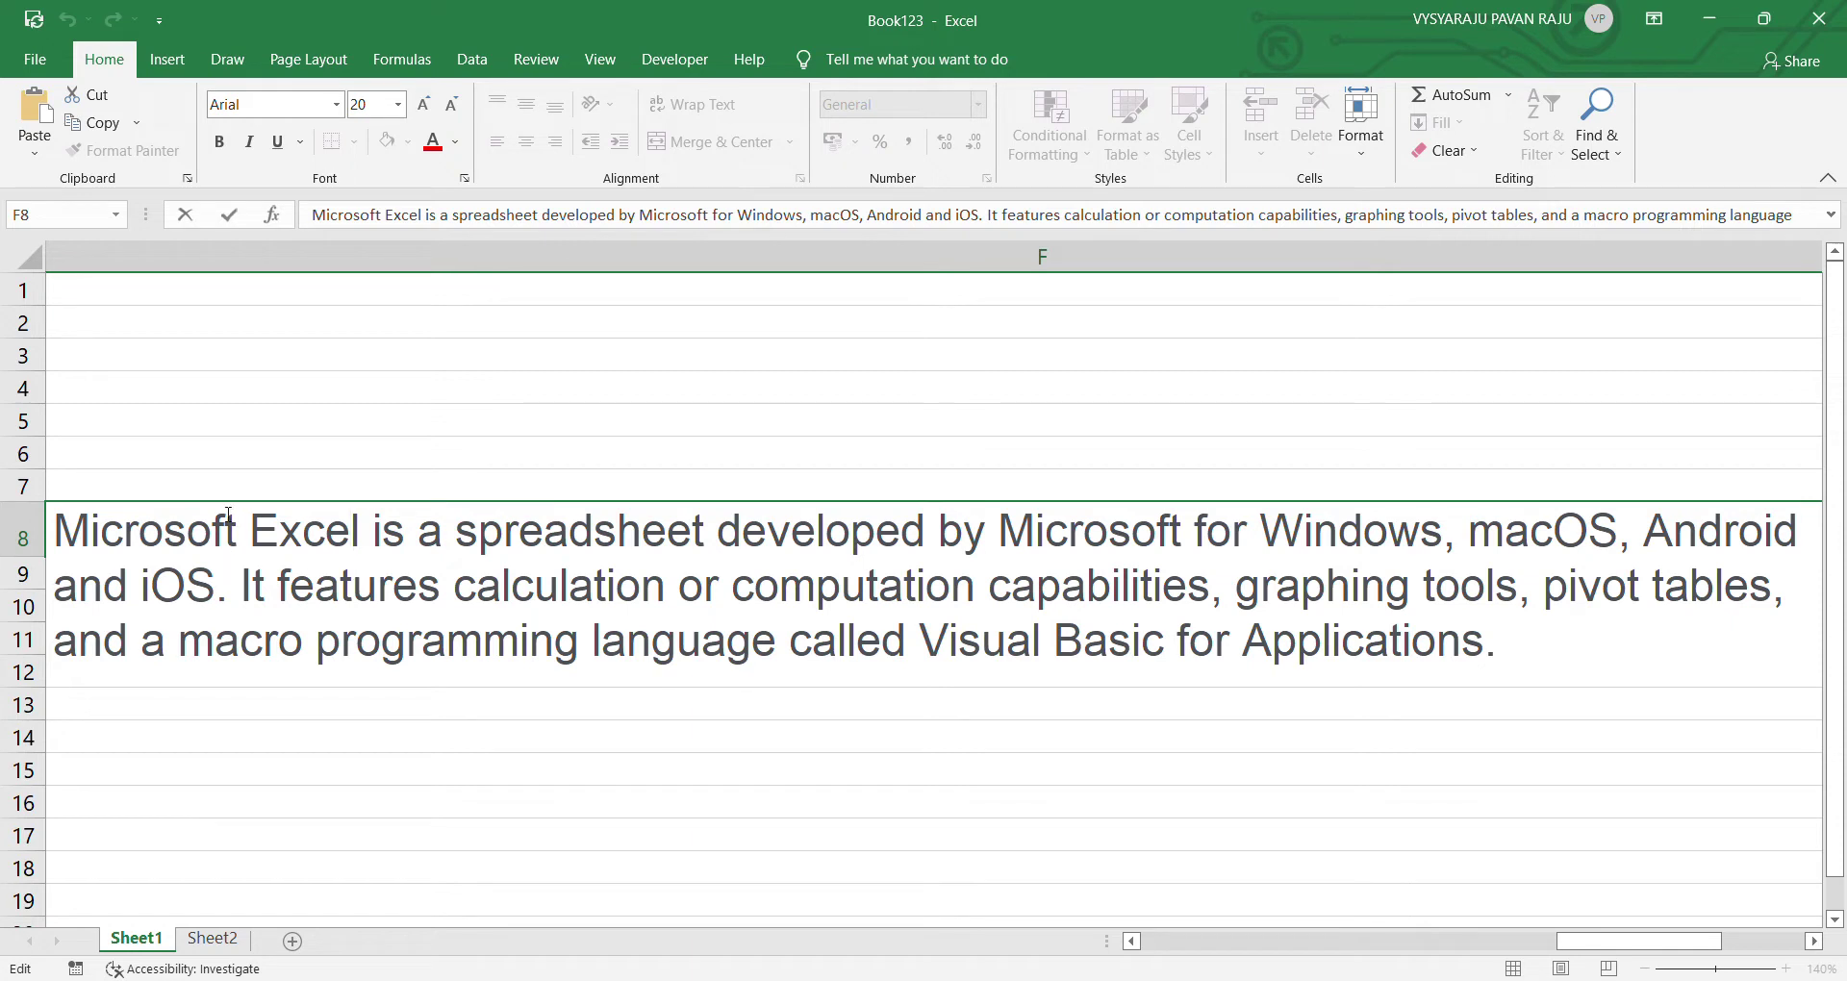
{"action": "left_click", "coordinate": [600, 553]}
Step: Visit Sheet2 and return, reopen F8's description, and move the caret to the word 'iOS'
{"action": "left_click", "coordinate": [223, 940]}
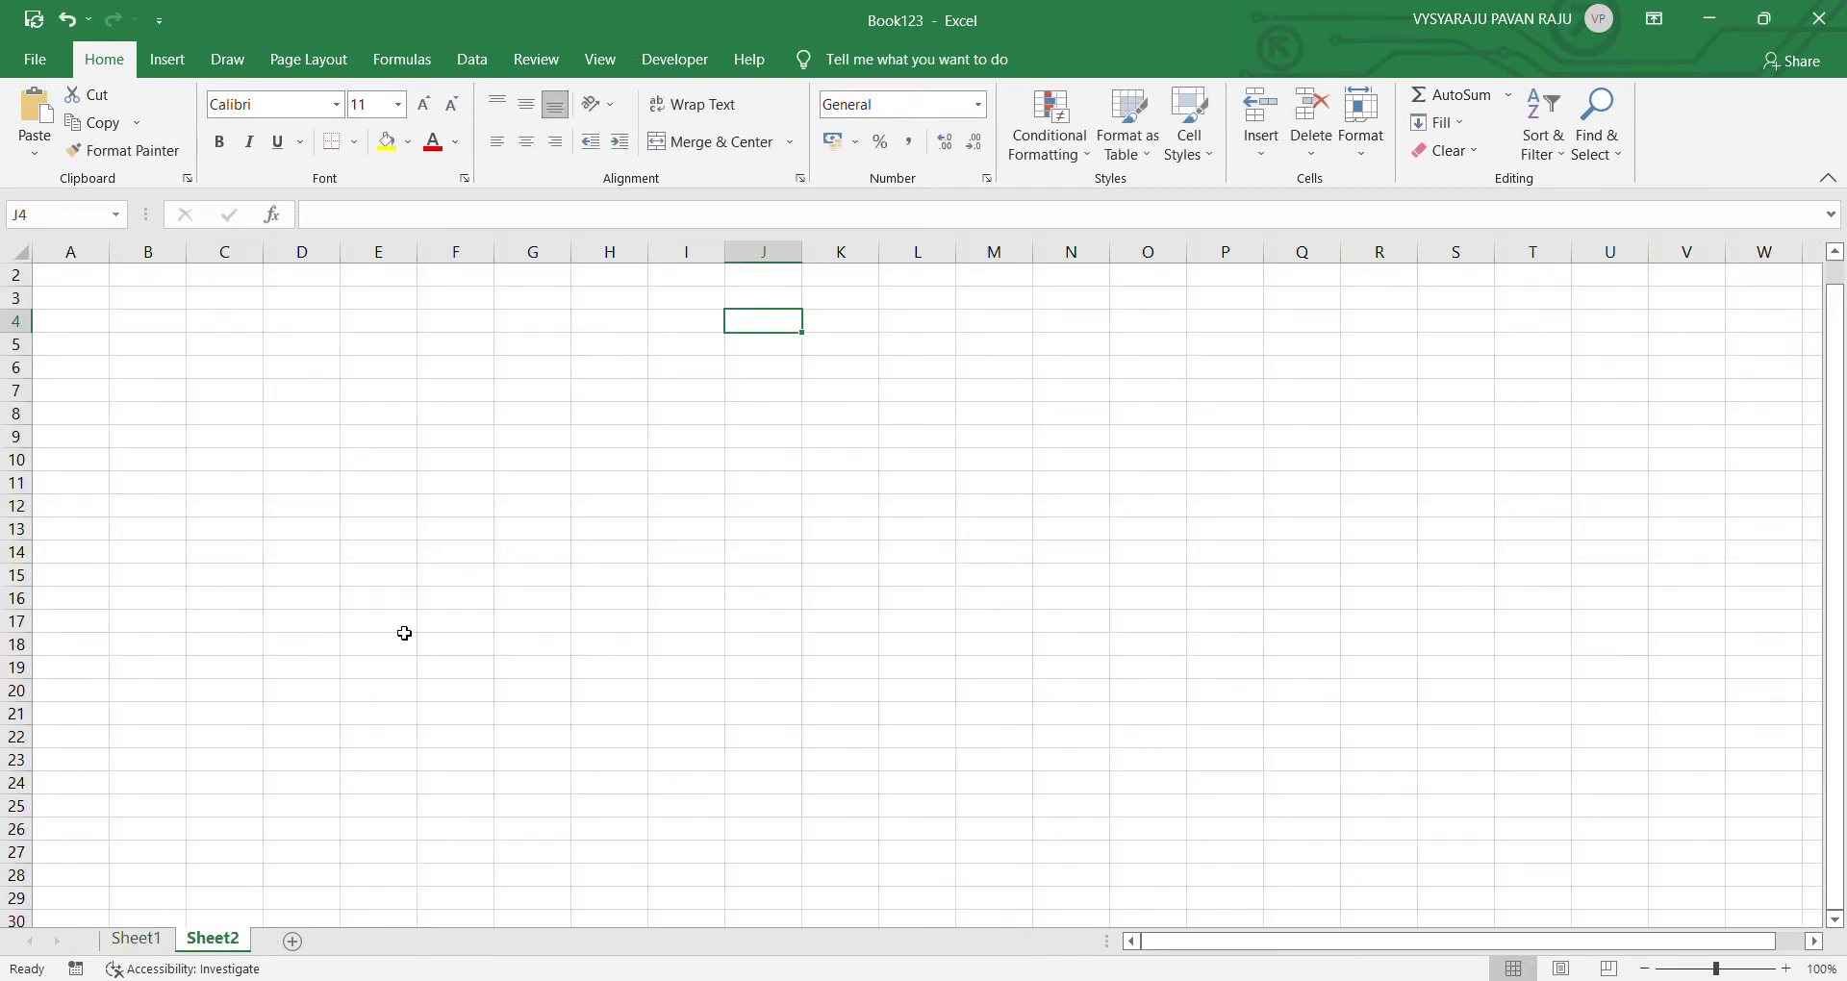
{"action": "left_click", "coordinate": [142, 940]}
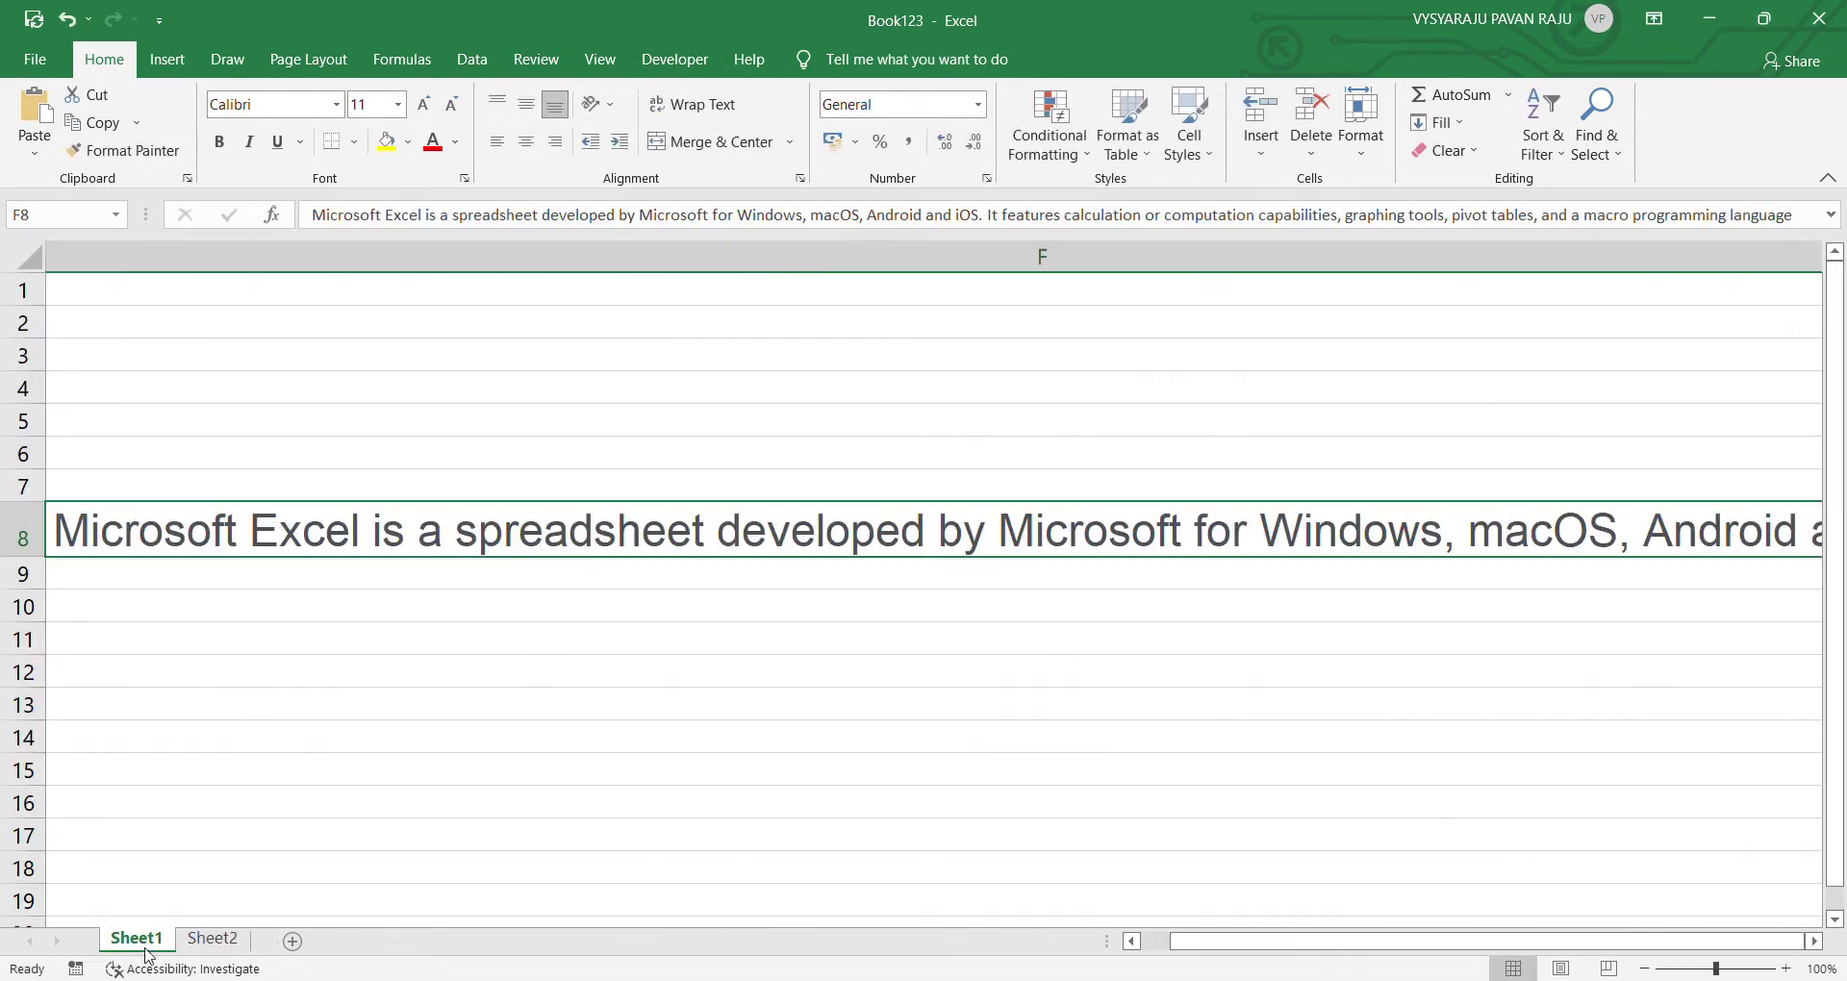
{"action": "double_click", "coordinate": [848, 534]}
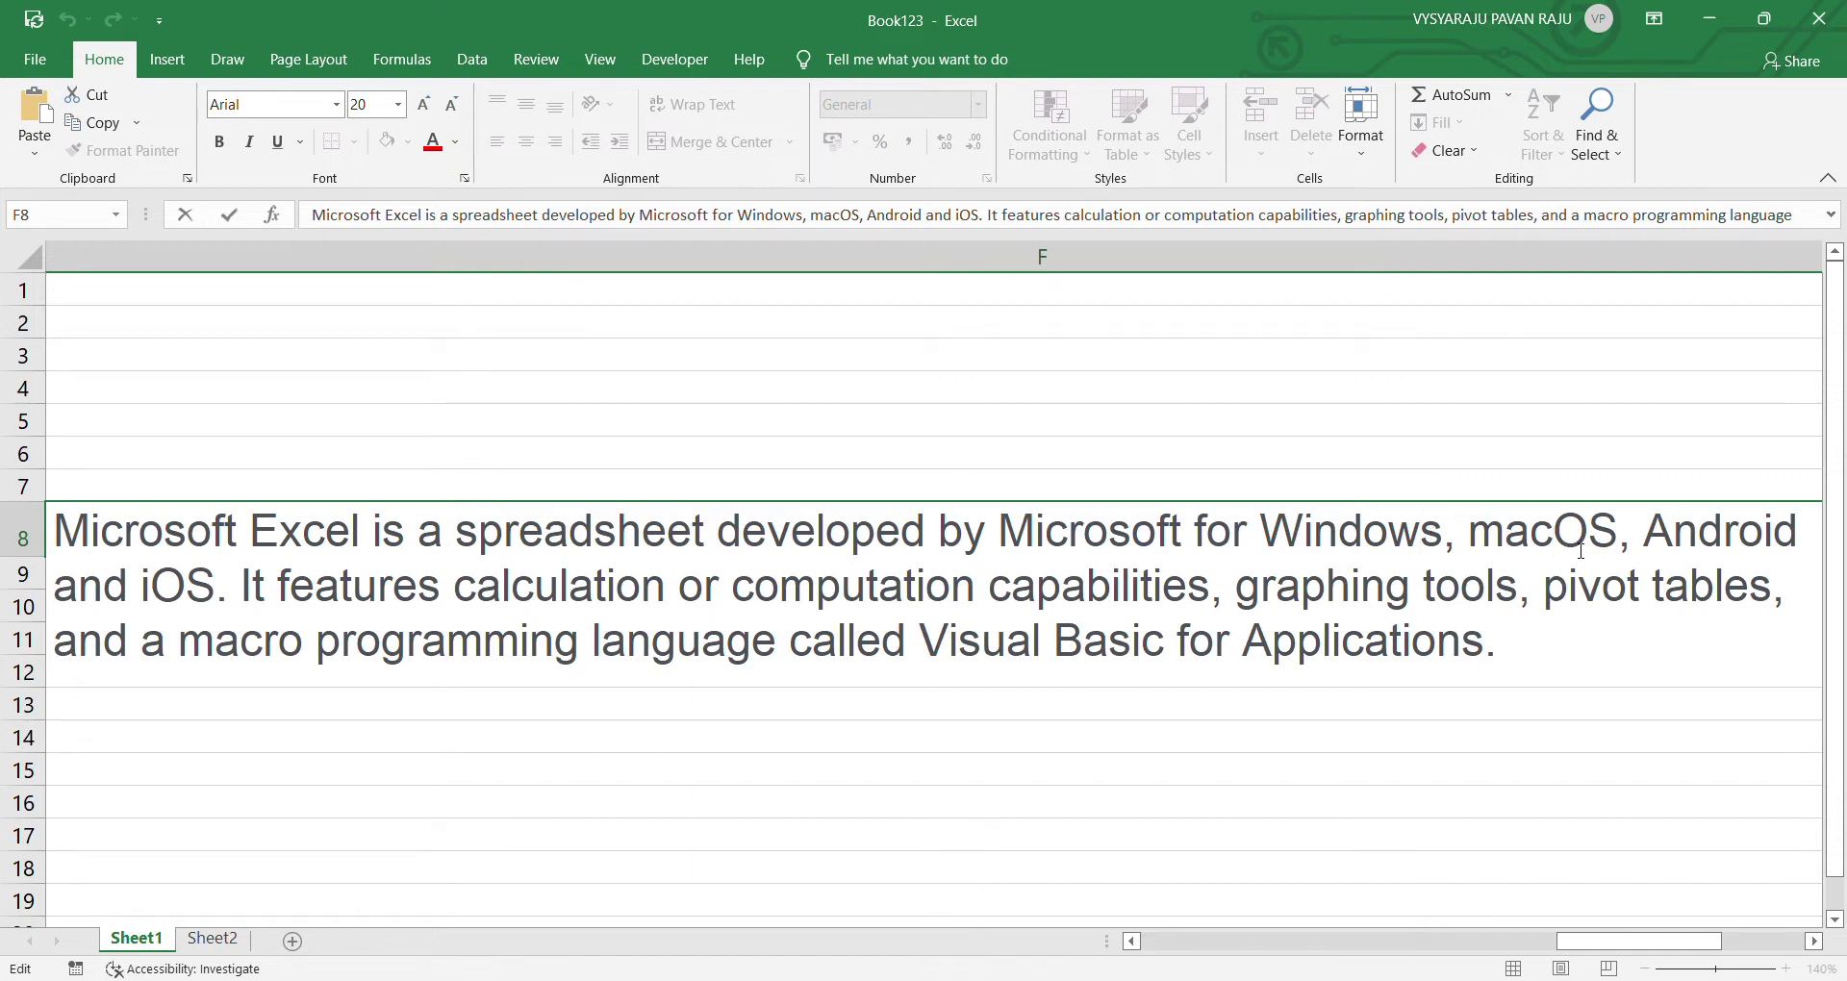
{"action": "key", "text": "Right"}
{"action": "key", "text": "Right"}
{"action": "key", "text": "Right"}
{"action": "key", "text": "Right"}
{"action": "key", "text": "Right"}
{"action": "left_click", "coordinate": [188, 596]}
Step: Move F8's caret through 'tables', 'pivot', 'language', 'Applications' and 'Basic', then go to Sheet2
{"action": "left_click", "coordinate": [1669, 598]}
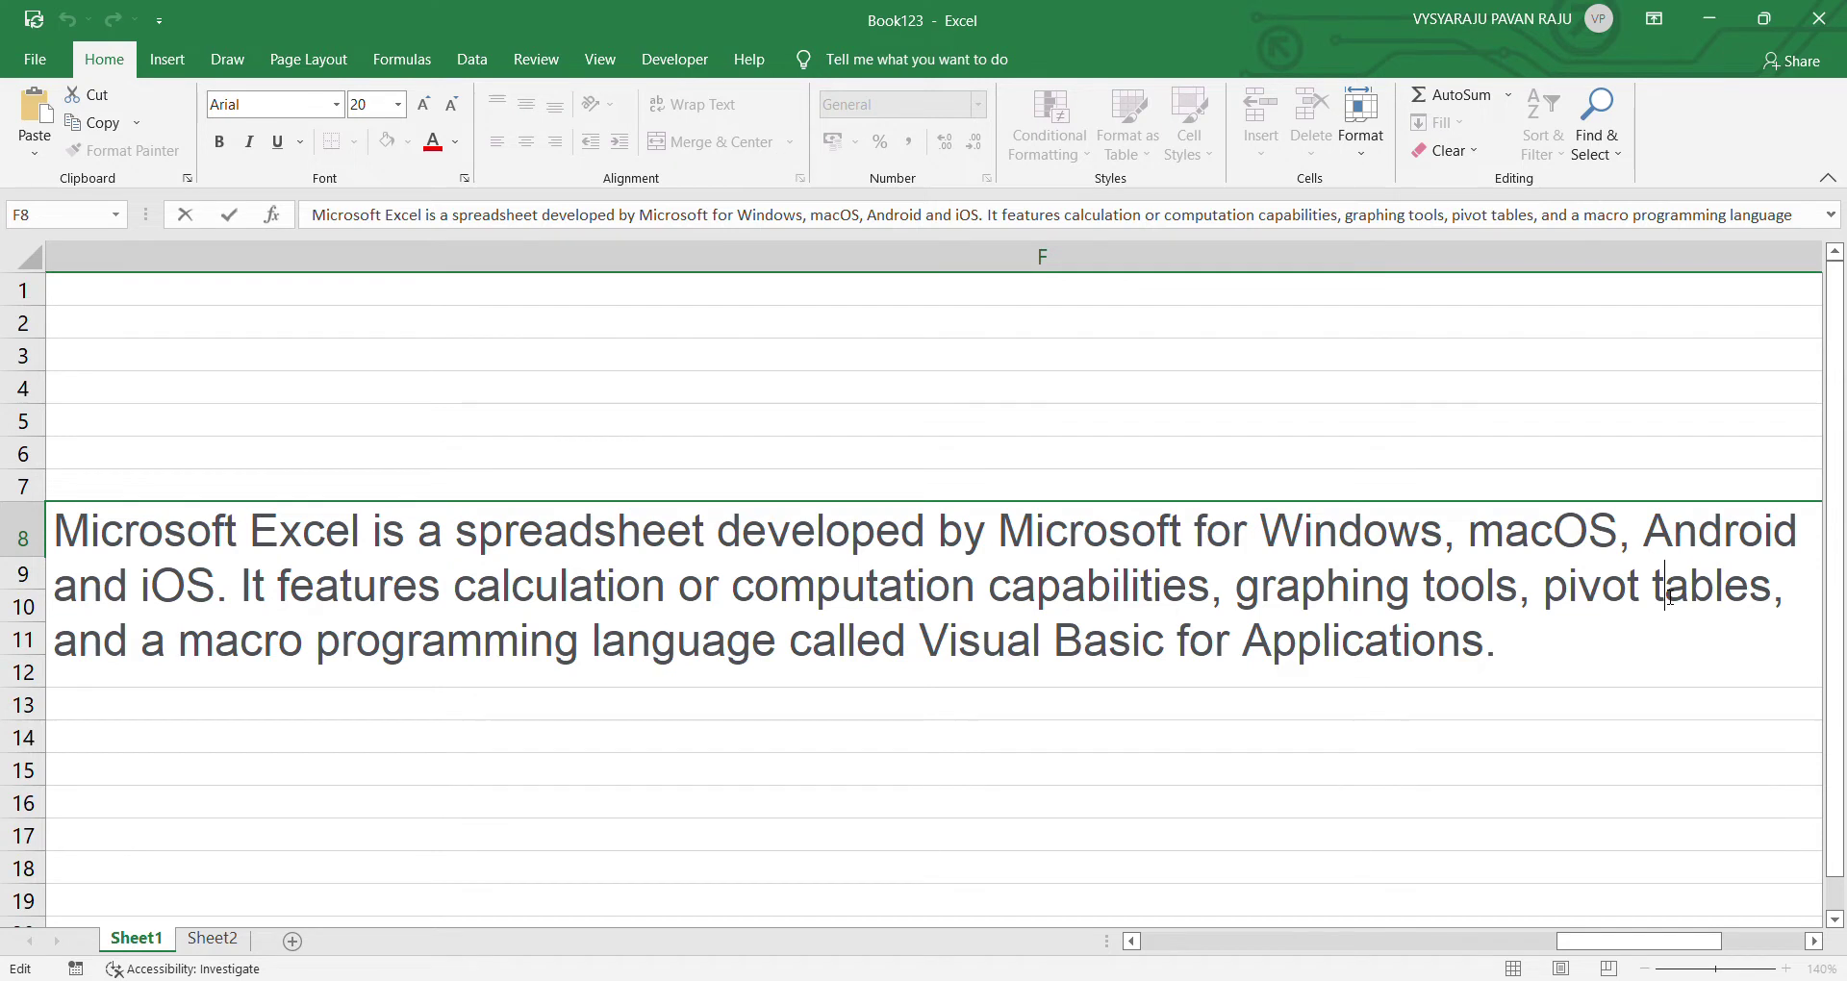
{"action": "left_click", "coordinate": [1572, 587]}
{"action": "left_click", "coordinate": [751, 665]}
{"action": "left_click", "coordinate": [1278, 657]}
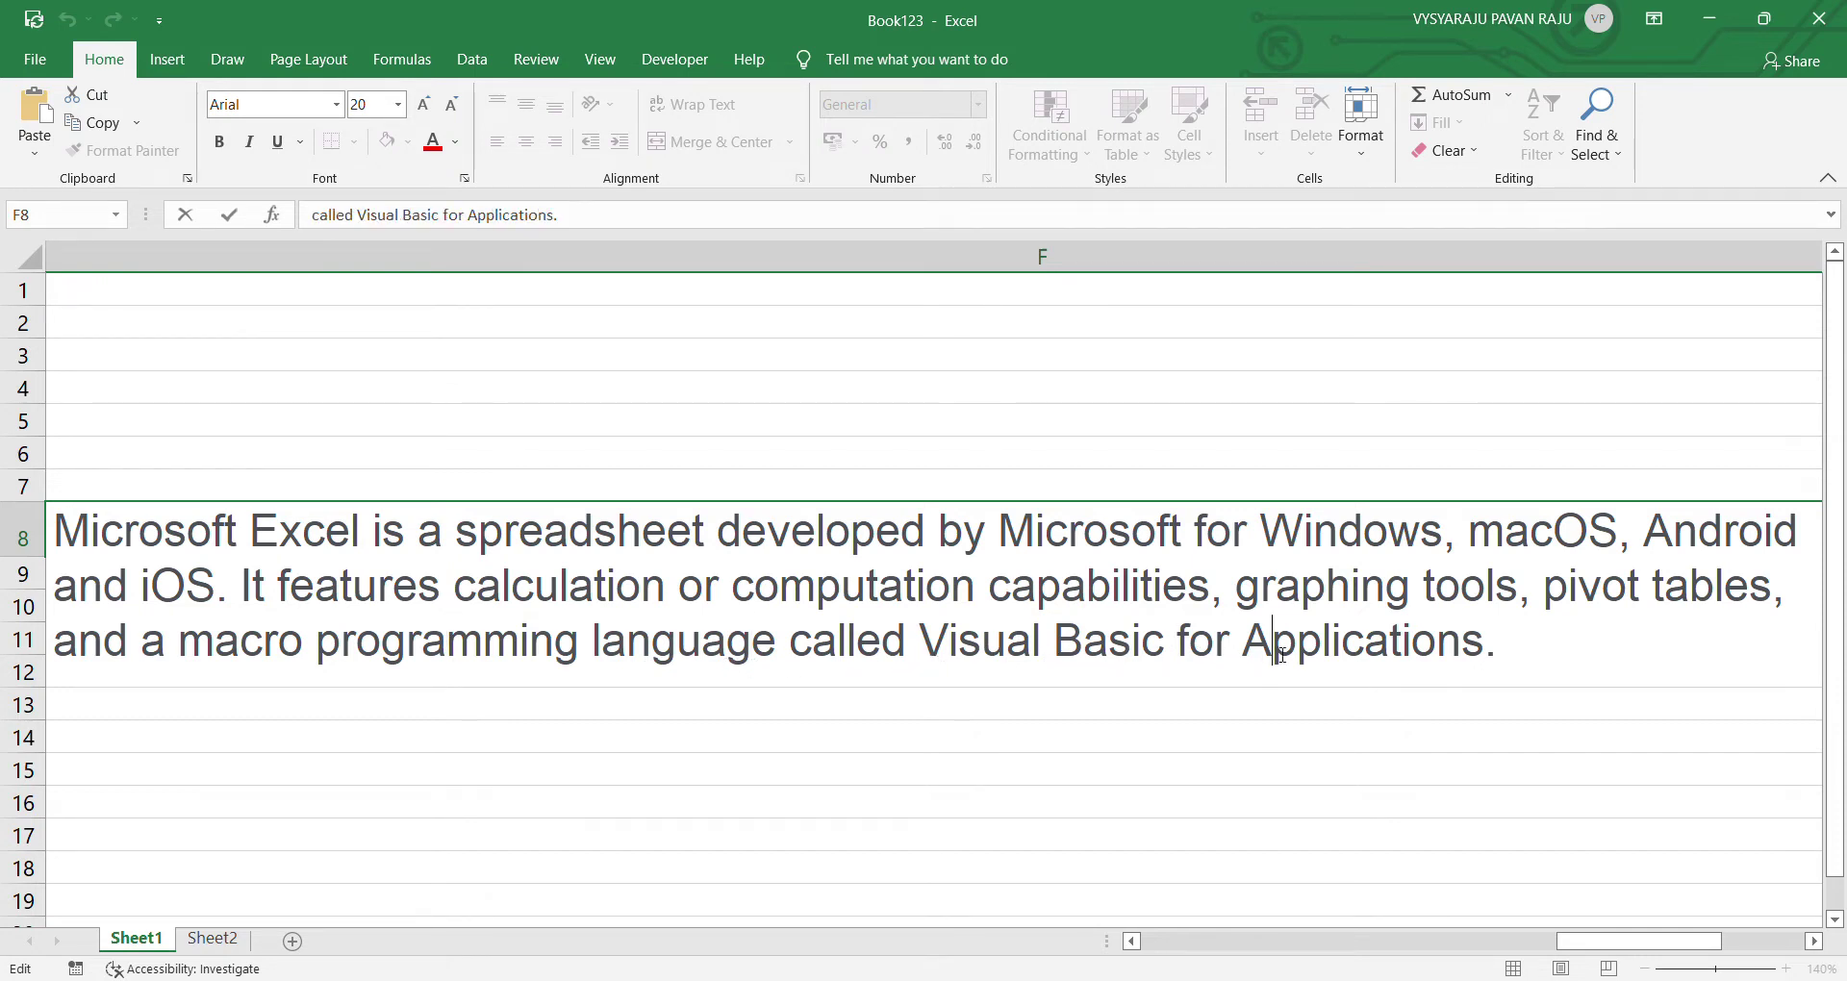
{"action": "left_click", "coordinate": [1068, 646]}
{"action": "left_click", "coordinate": [743, 537]}
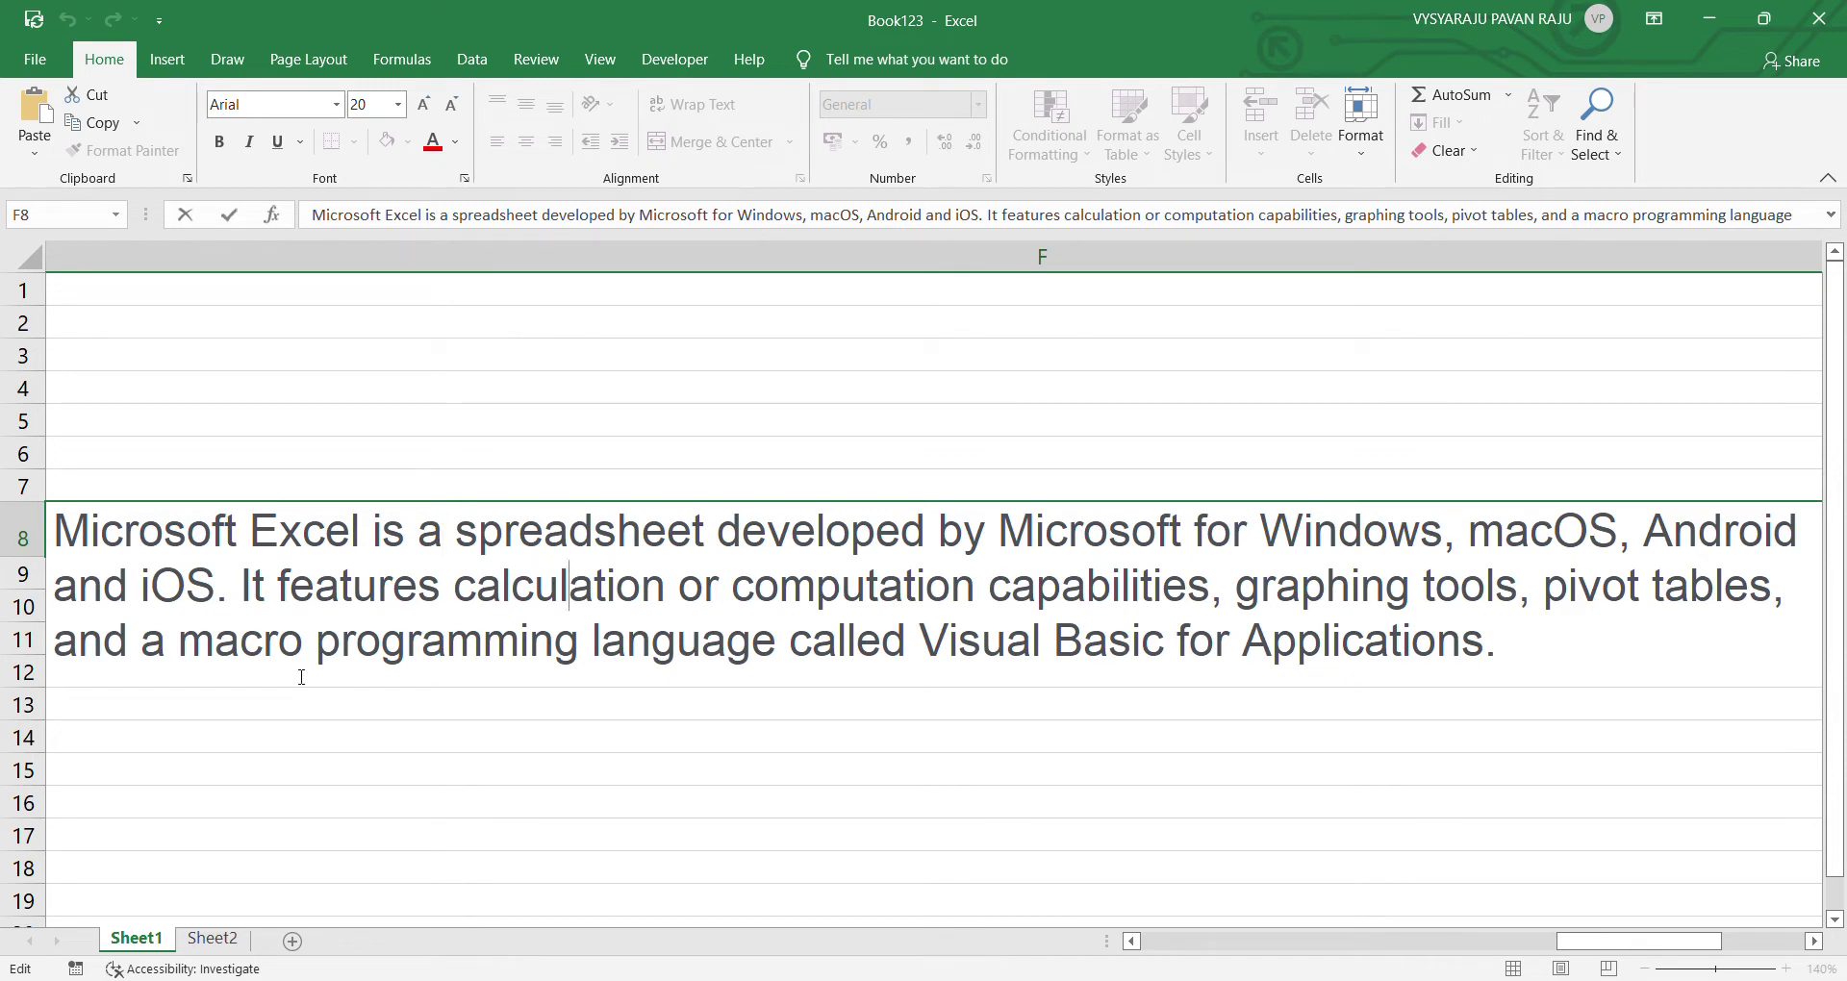
{"action": "left_click", "coordinate": [235, 942]}
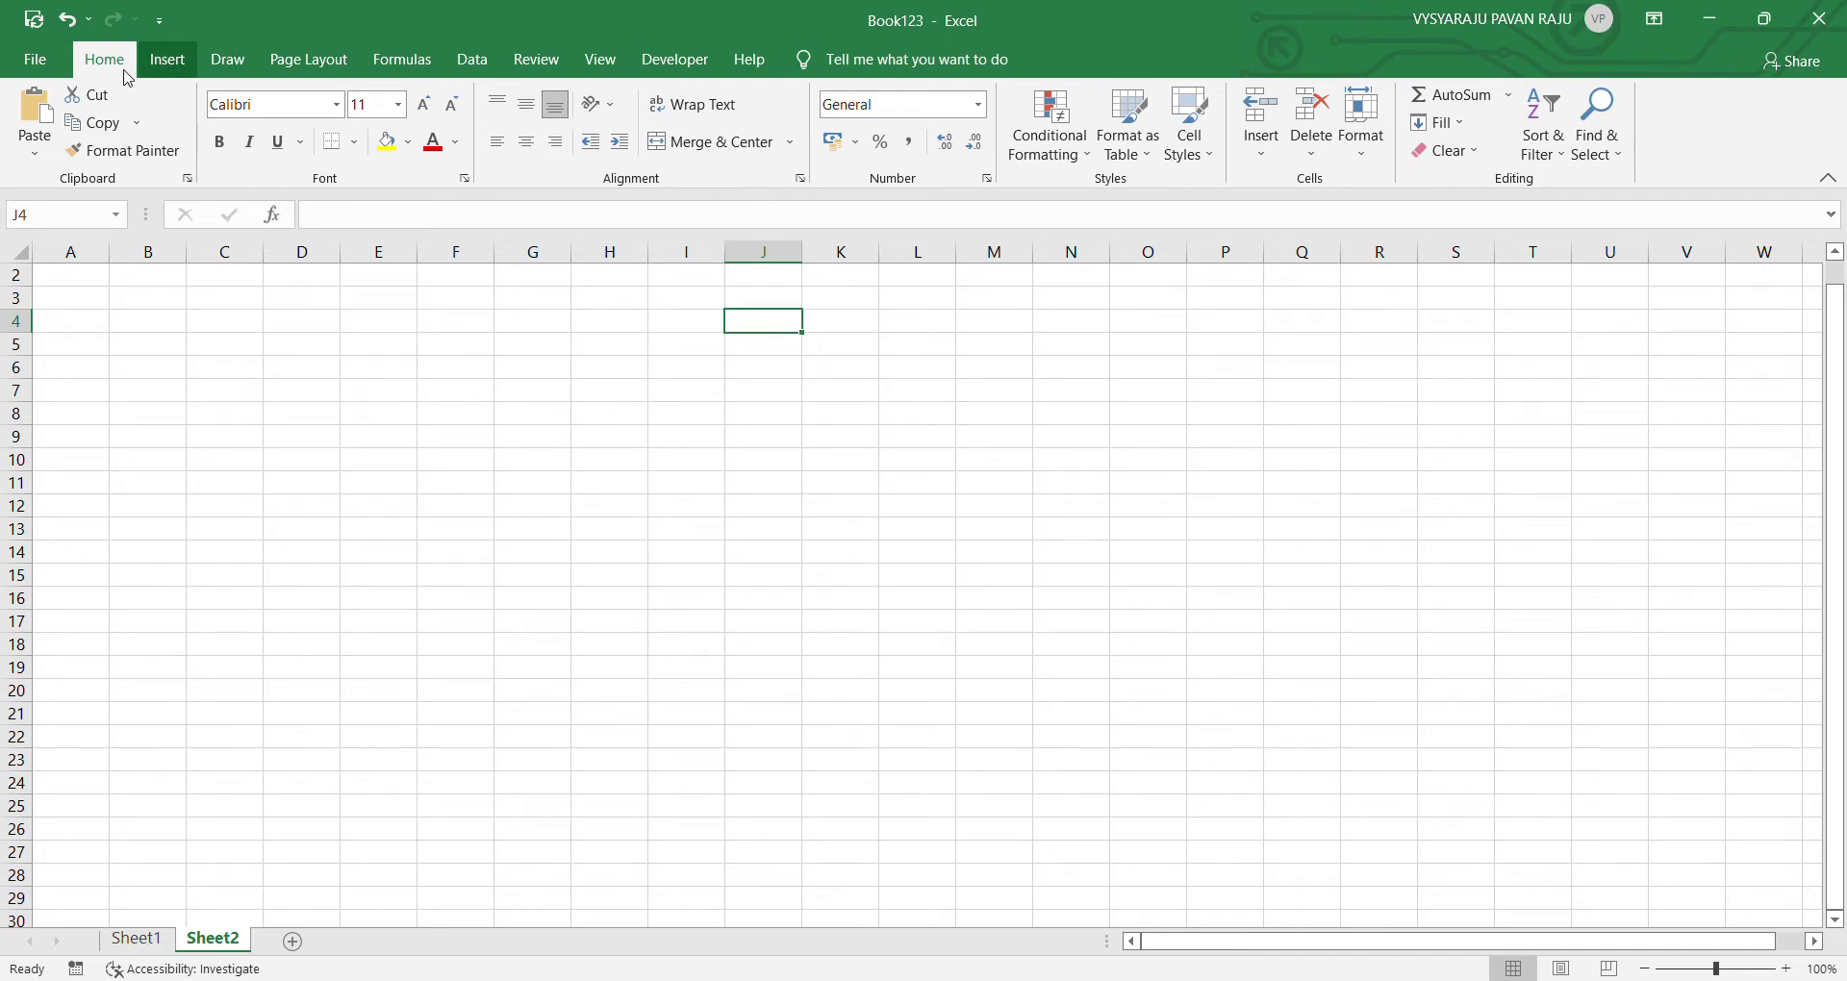
Step: Browse the Insert, Draw, Page Layout and Home tabs, then collapse the ribbon to tab names
{"action": "left_click", "coordinate": [171, 66]}
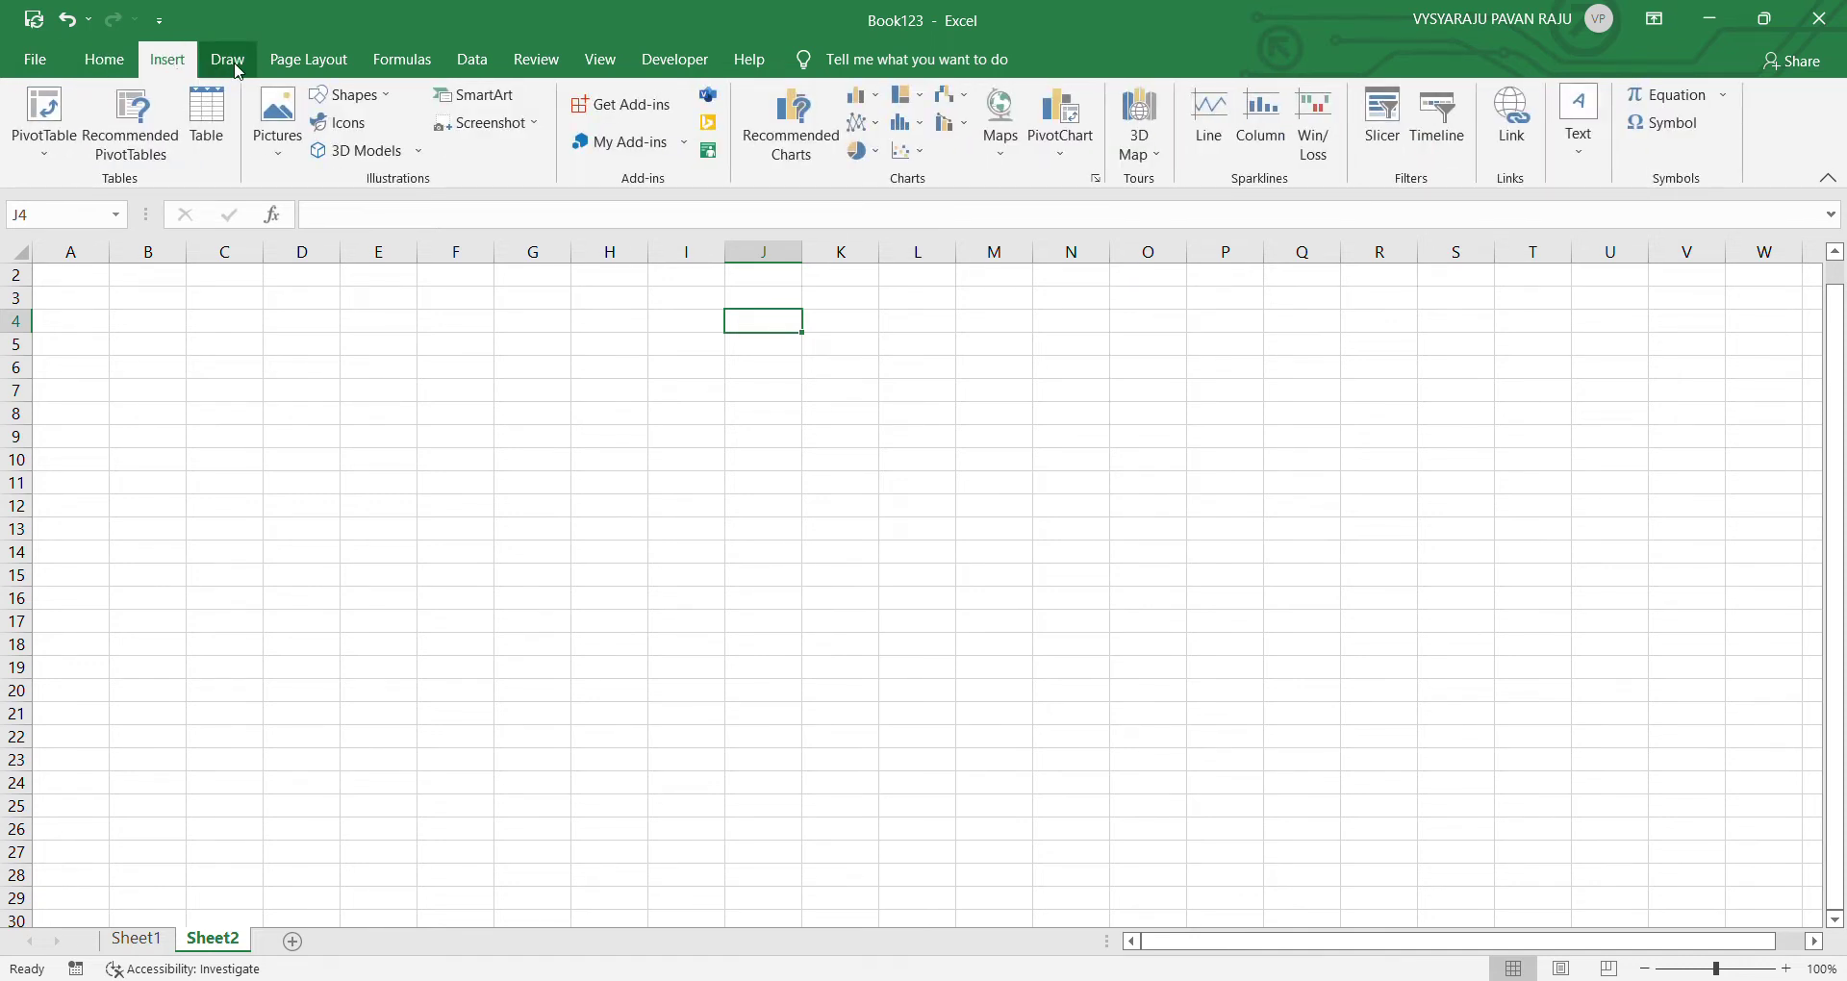
{"action": "left_click", "coordinate": [238, 70]}
{"action": "left_click", "coordinate": [298, 67]}
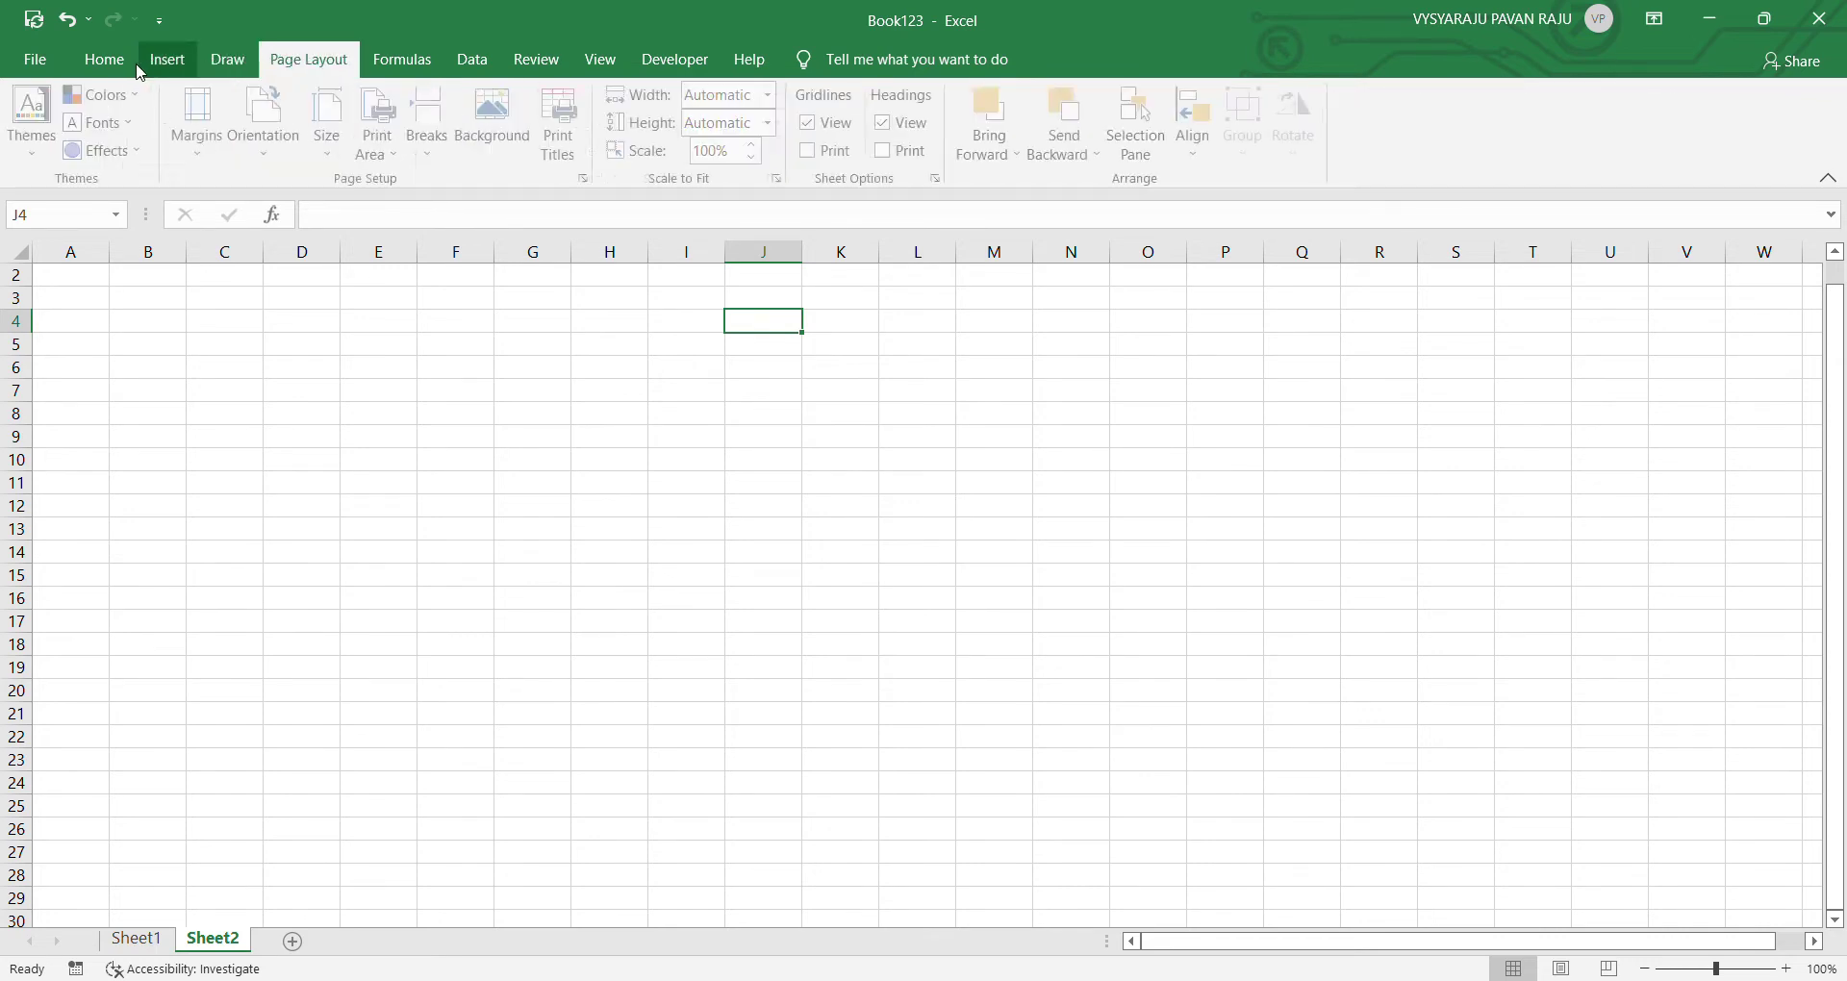
{"action": "left_click", "coordinate": [113, 66]}
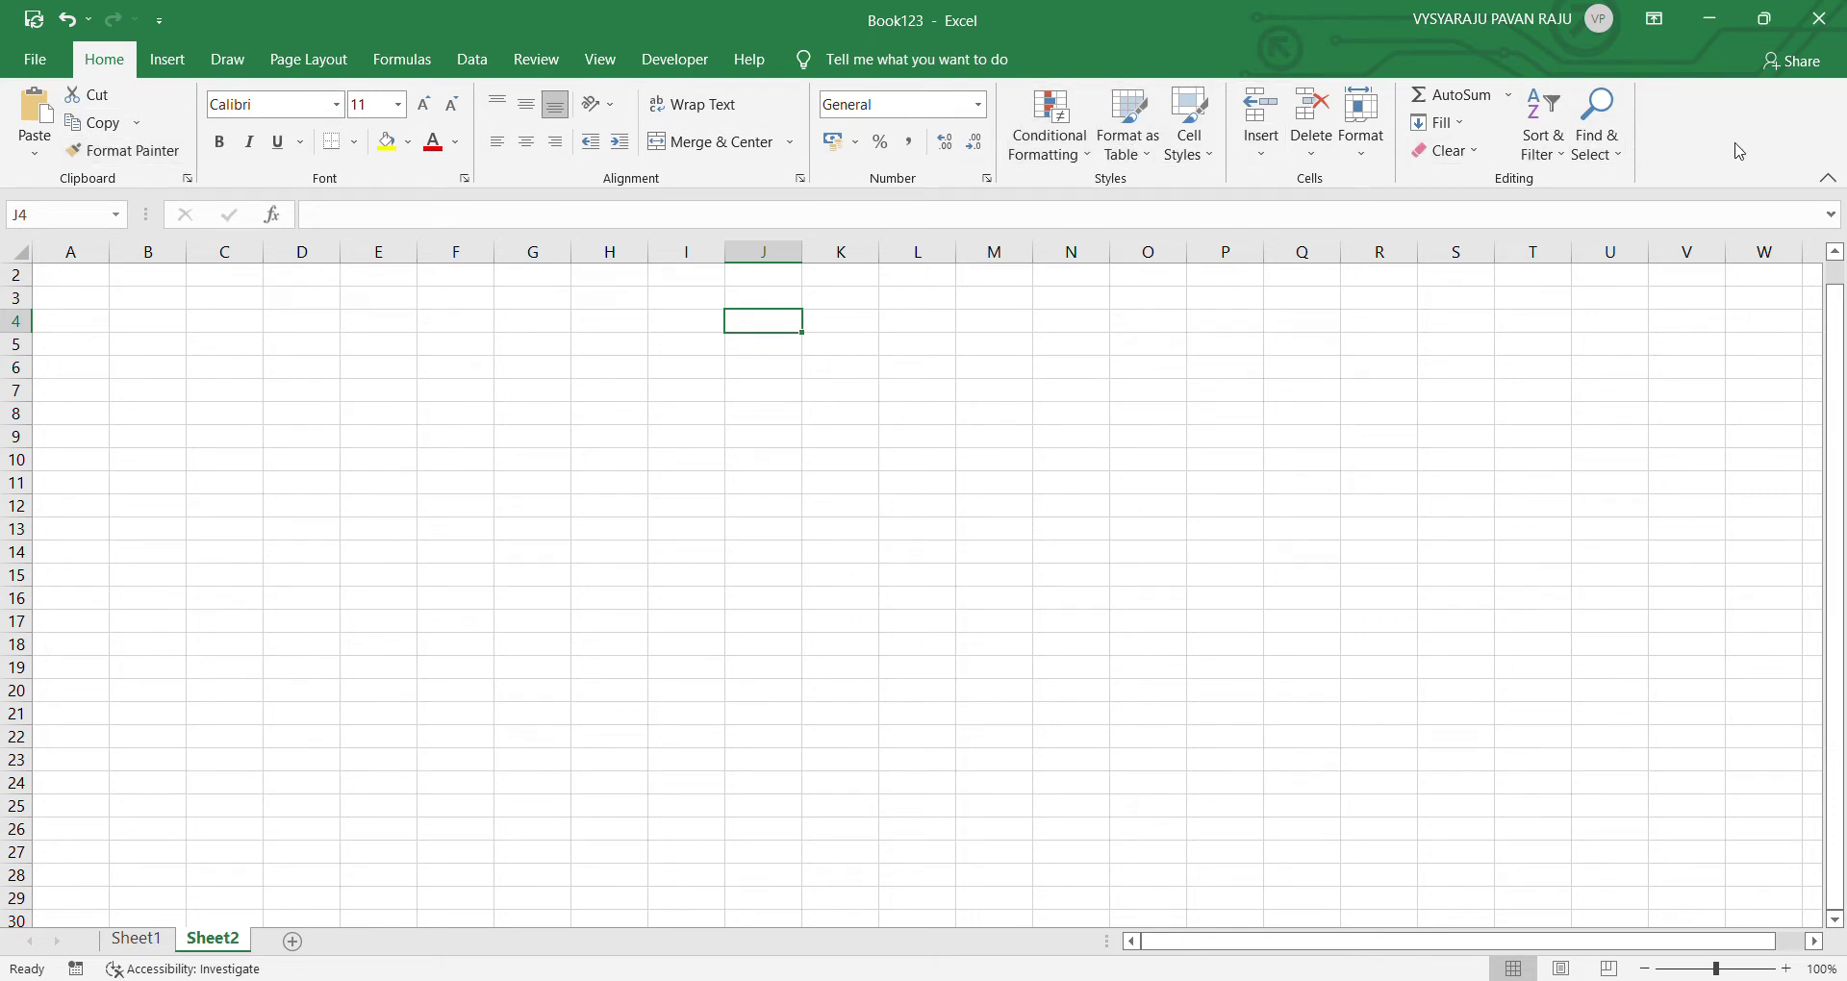
{"action": "left_click", "coordinate": [1829, 180]}
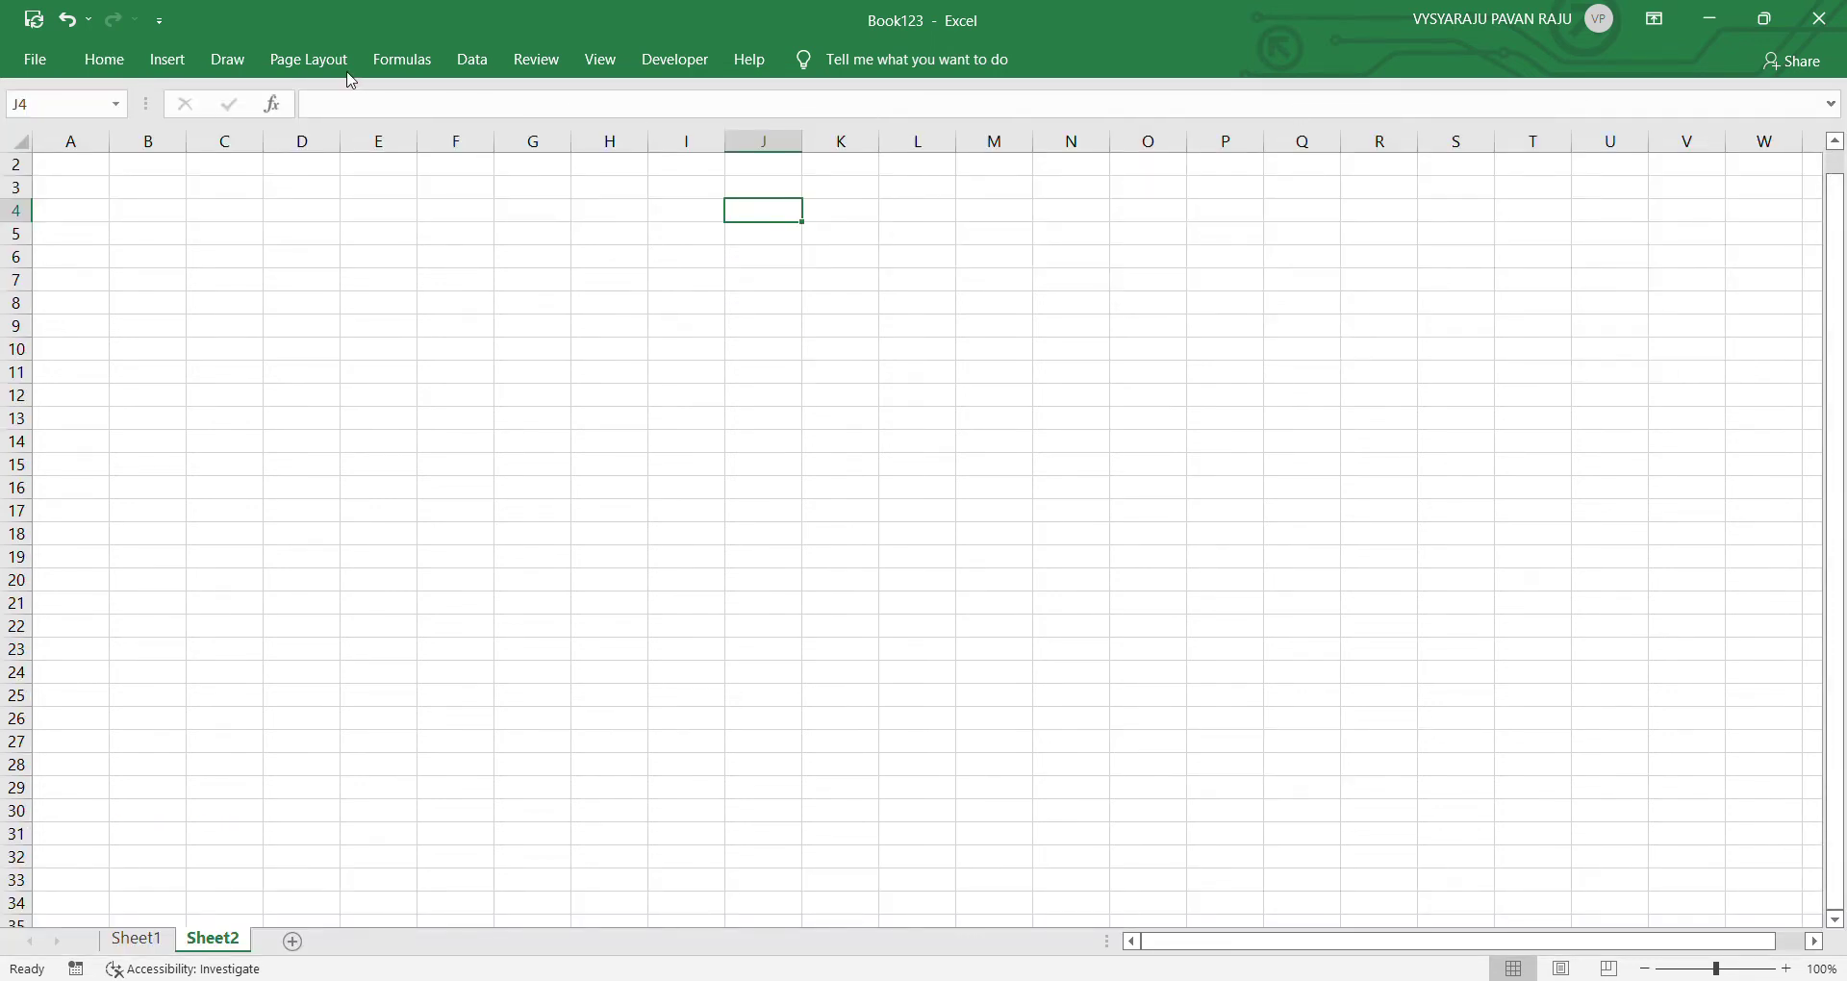
Step: Restore the full ribbon after toggling it with Ctrl+F1, then start typing 'ctrl+f1' in D6
{"action": "double_click", "coordinate": [106, 64]}
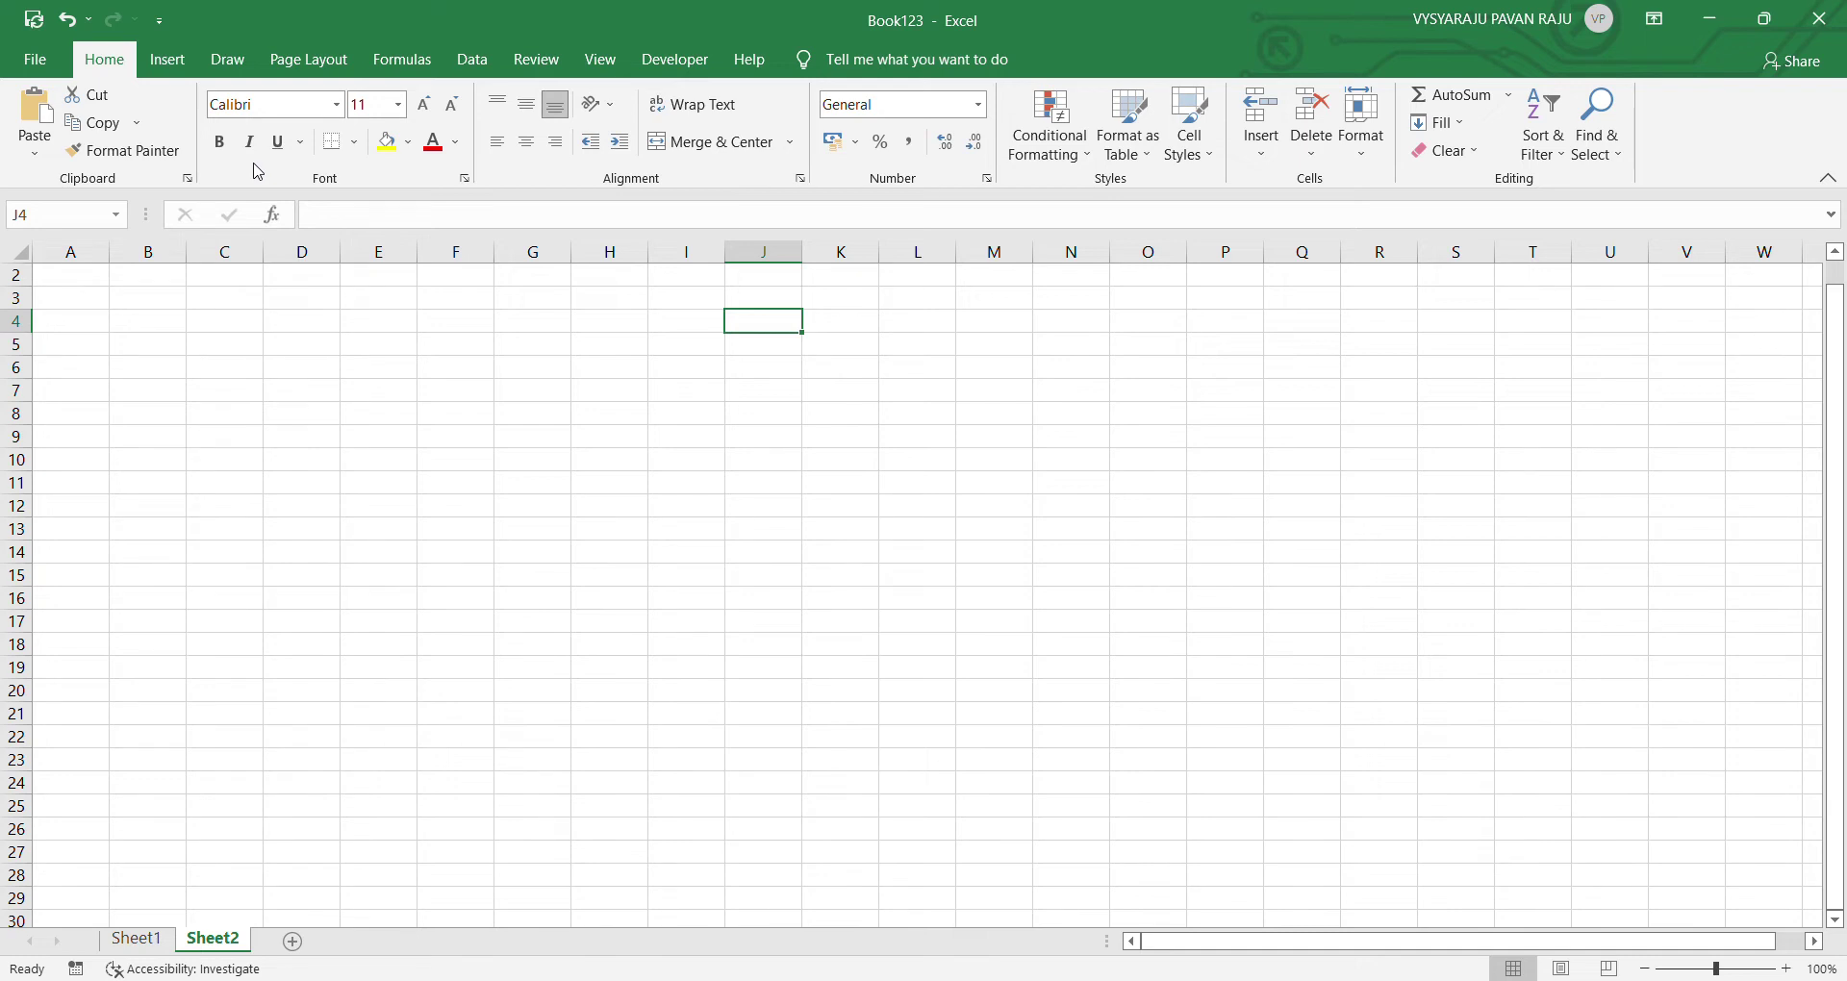
{"action": "key", "text": "ctrl+F1"}
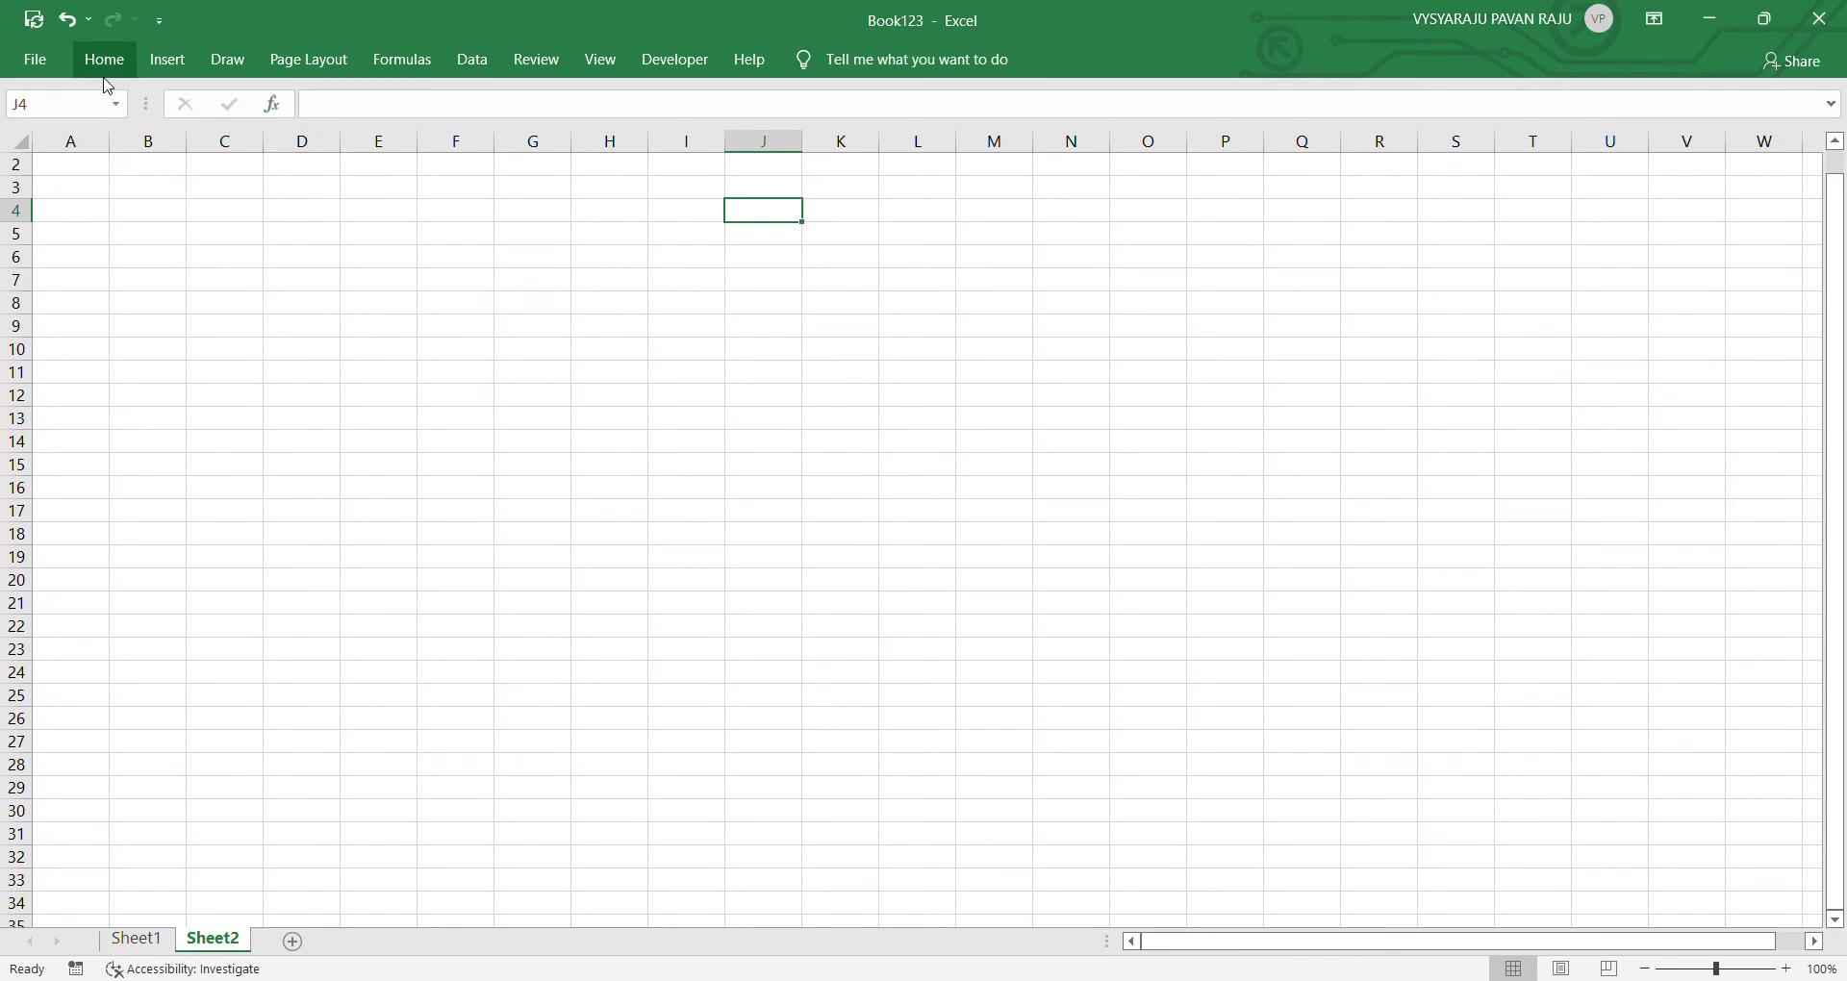
{"action": "double_click", "coordinate": [105, 82]}
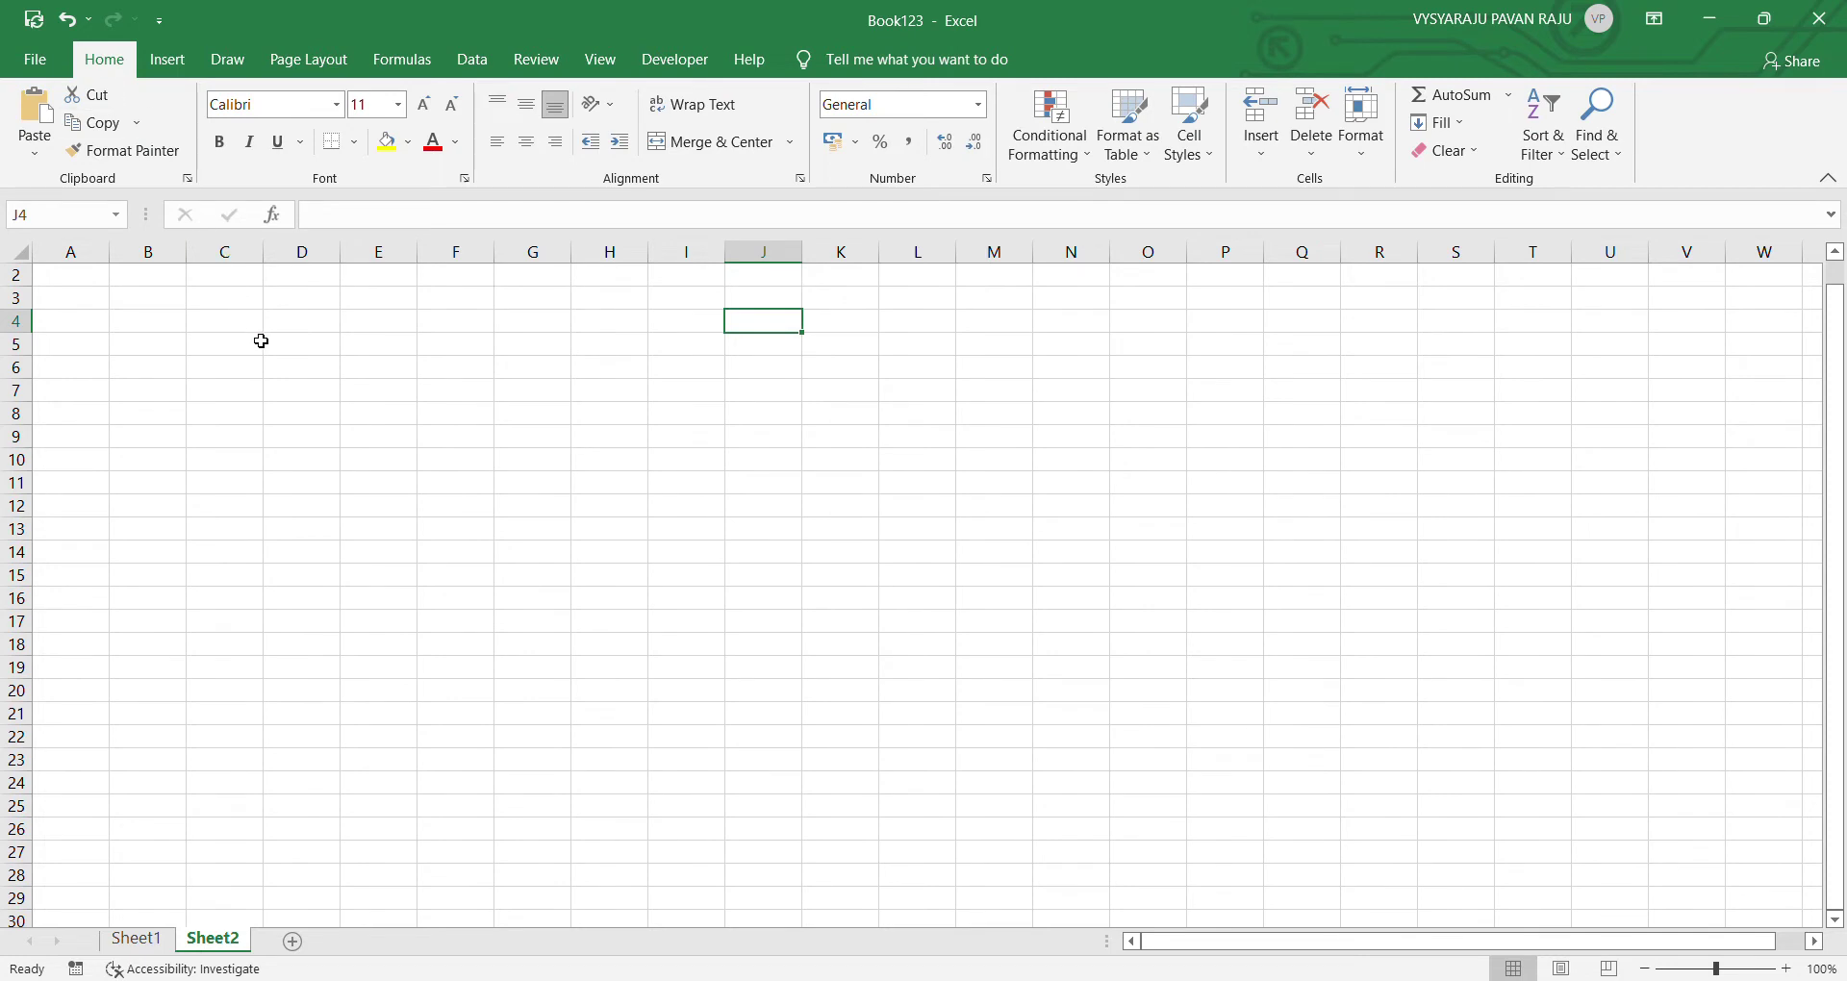
{"action": "left_click", "coordinate": [328, 379]}
{"action": "type", "text": "ctrl+f1"}
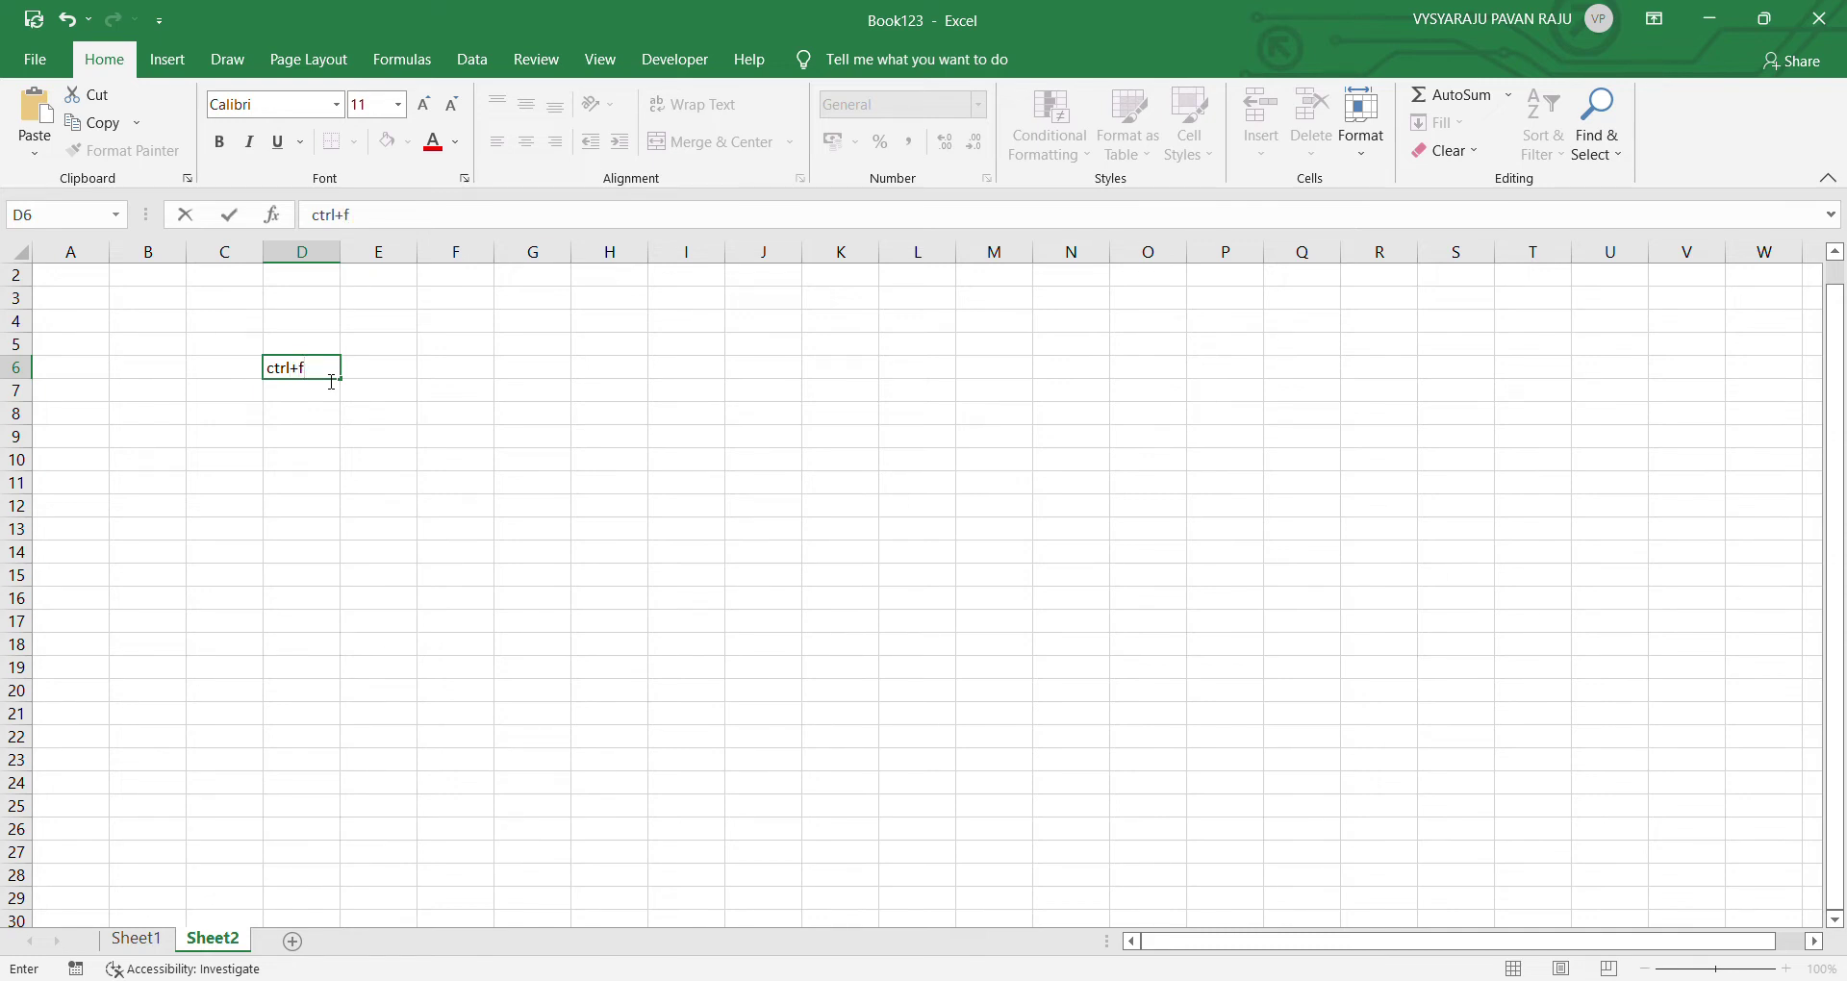
Step: Commit the 'ctrl+f1' entry in D6, reselect D6, then move to E3
{"action": "left_click", "coordinate": [393, 398]}
{"action": "left_click", "coordinate": [317, 377]}
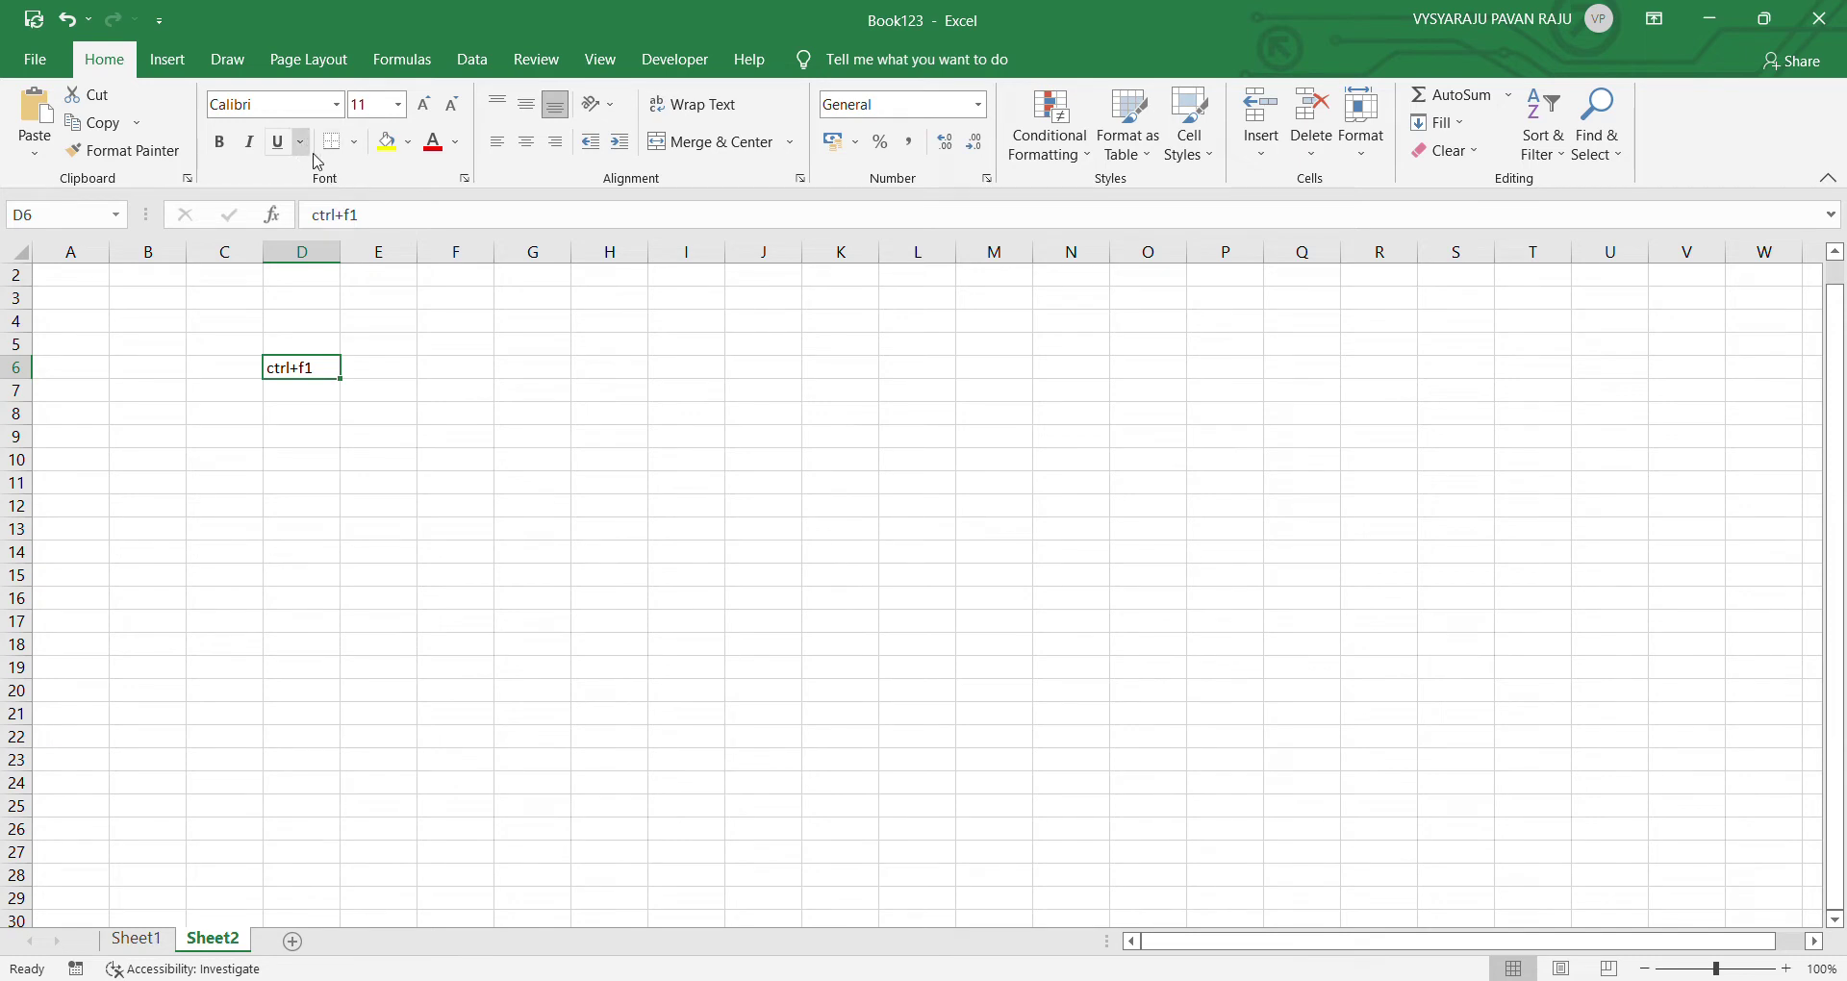
{"action": "left_click", "coordinate": [379, 298]}
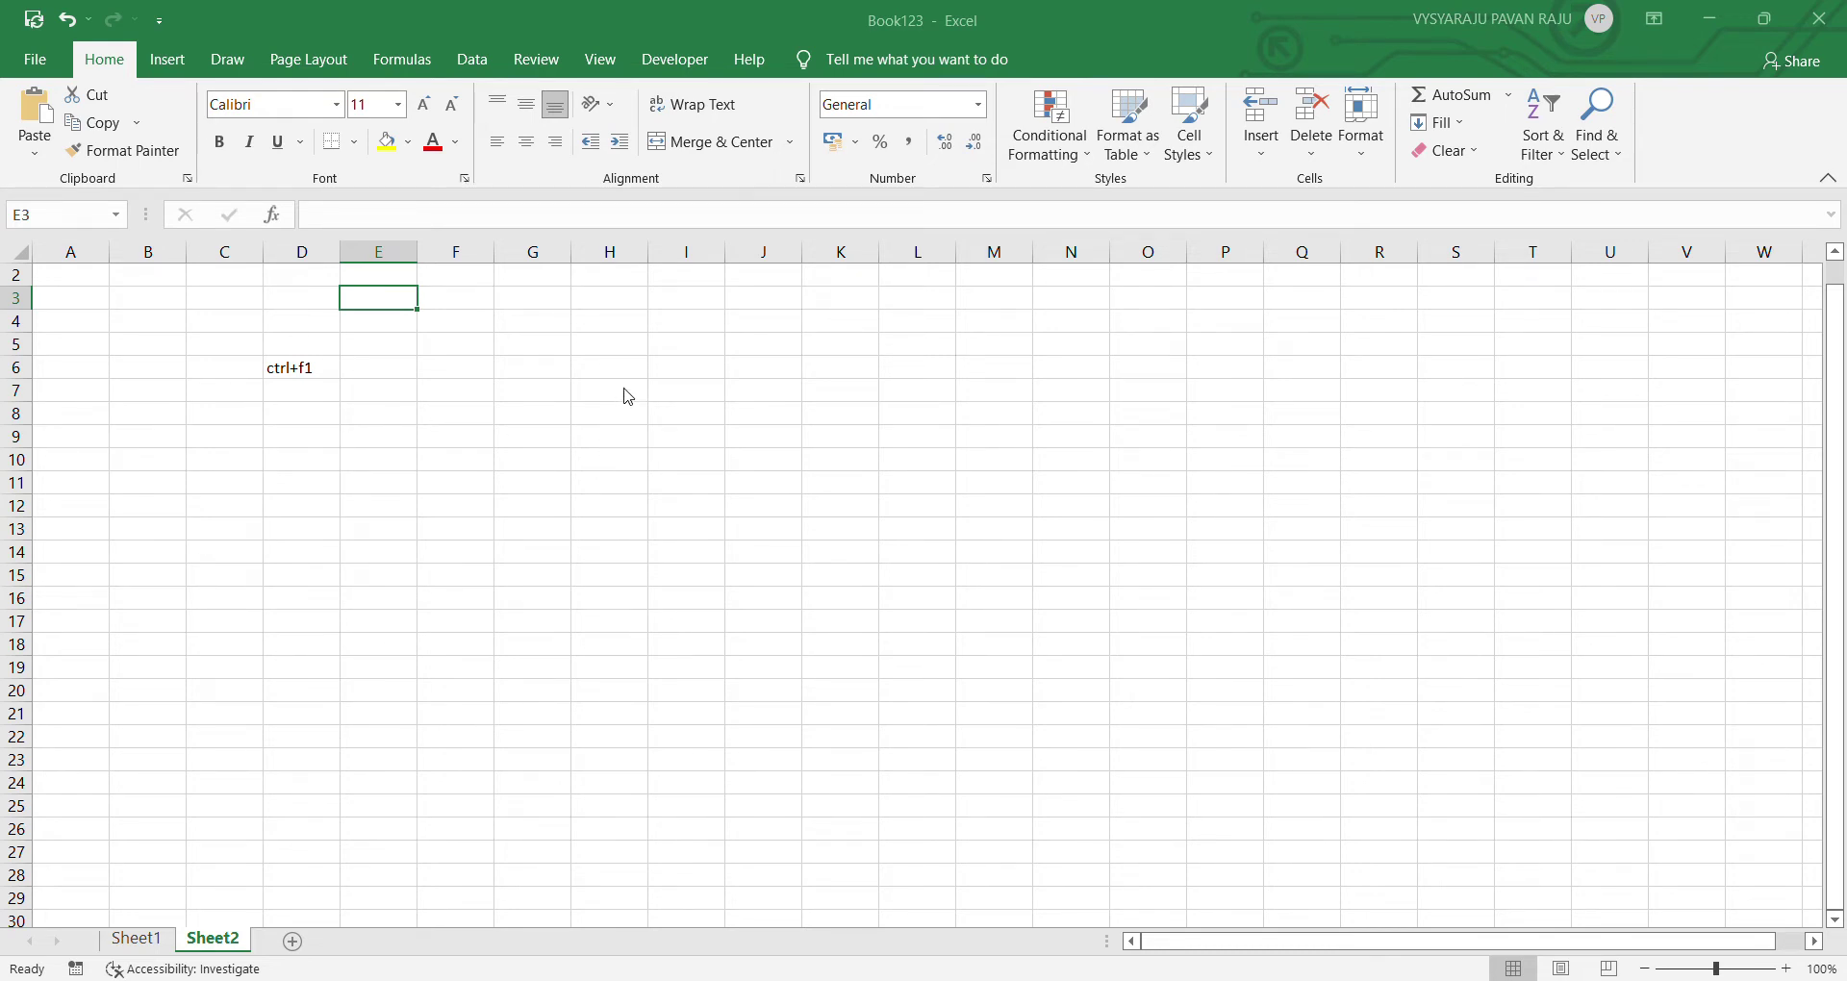
{"action": "left_click", "coordinate": [68, 228]}
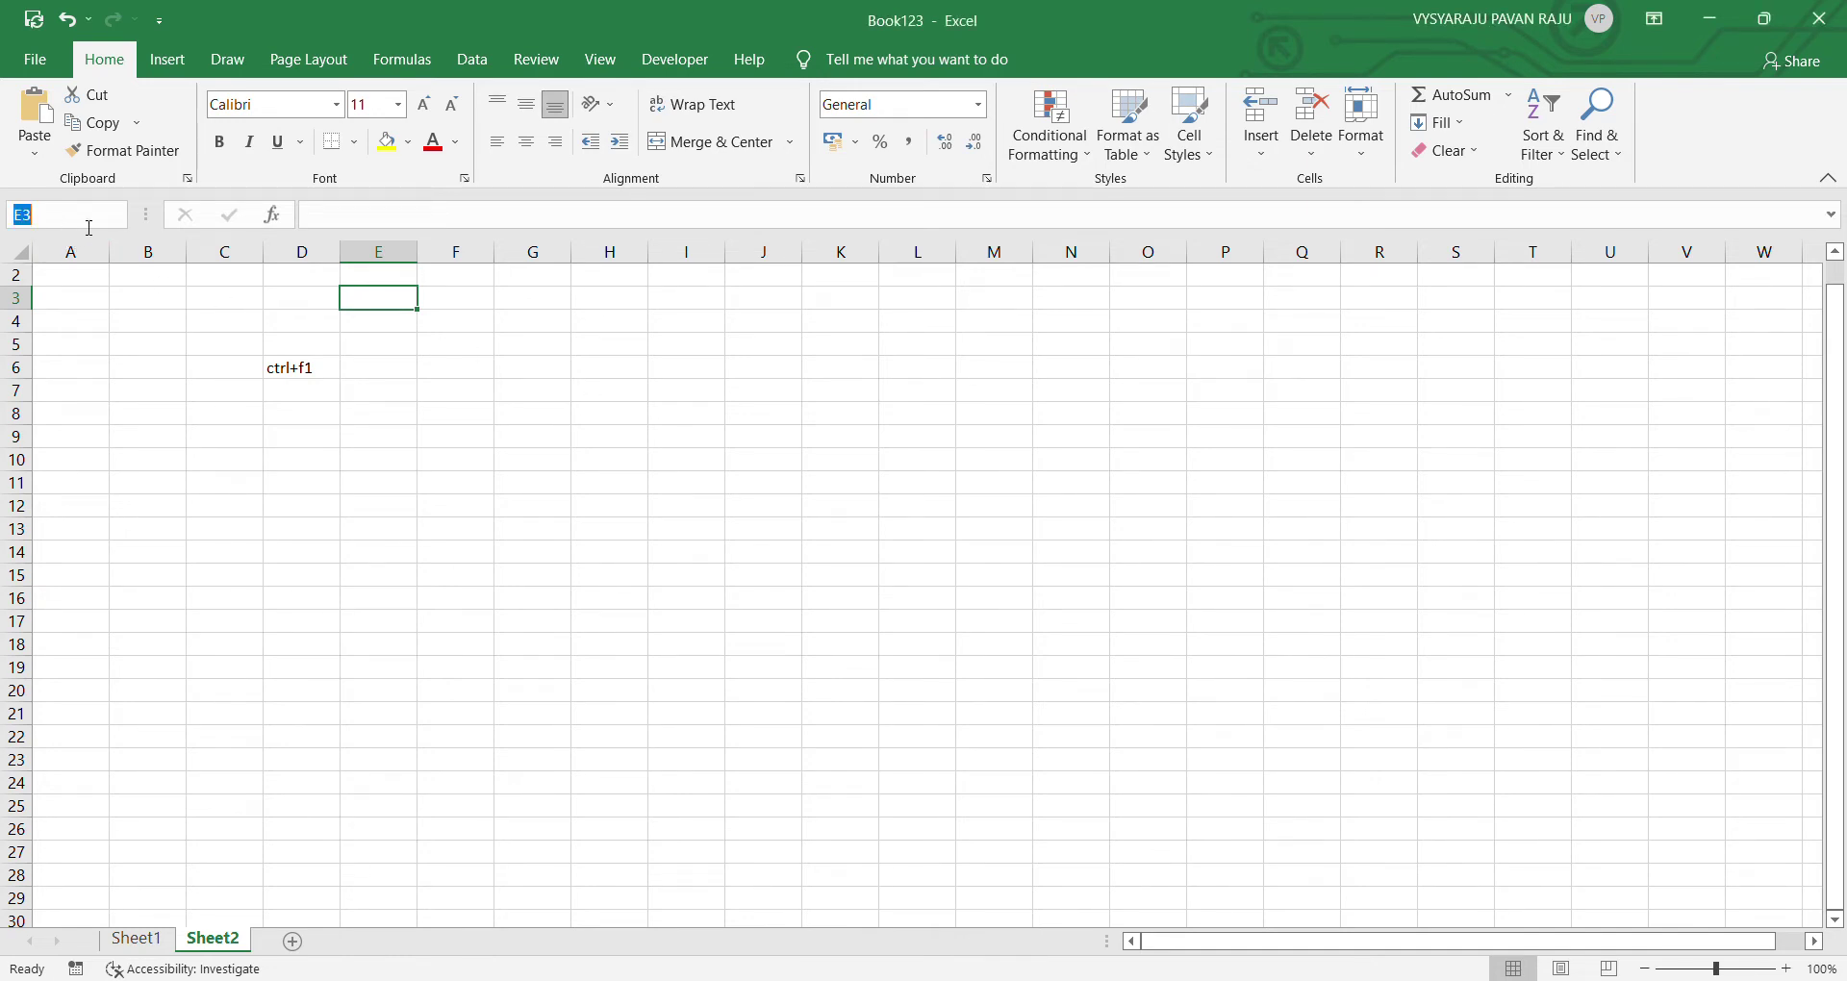
{"action": "left_click", "coordinate": [388, 344]}
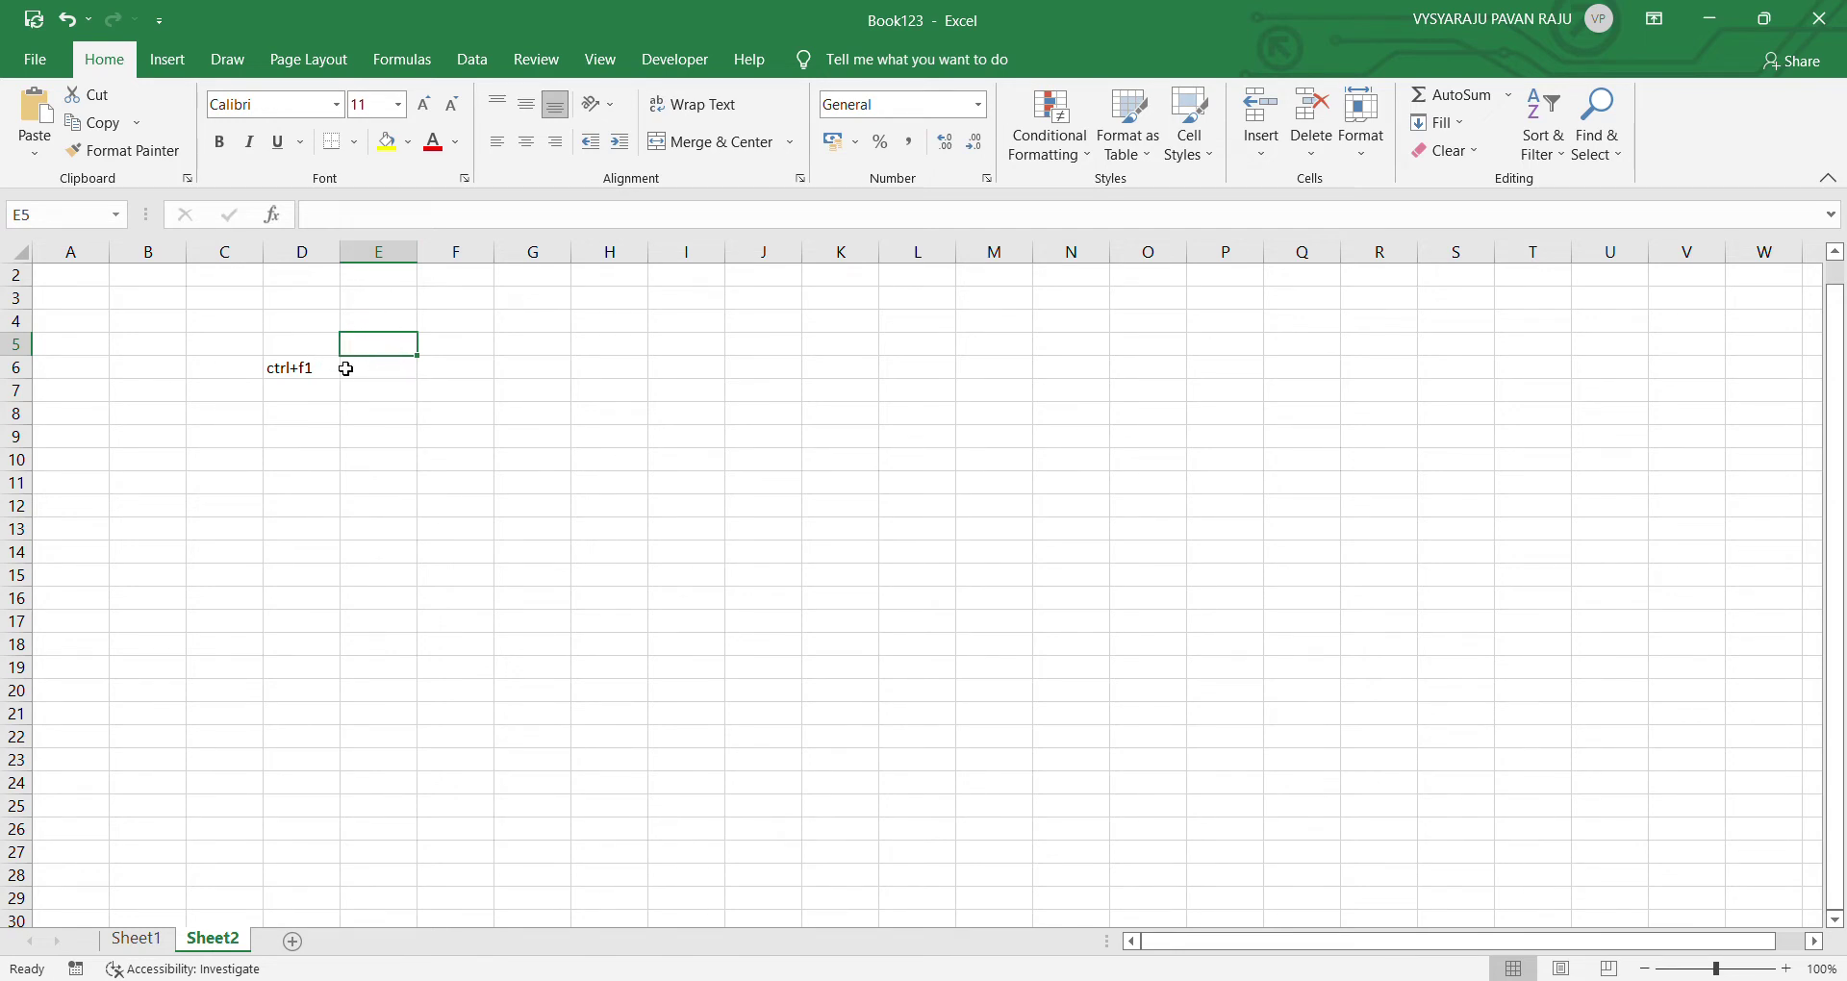
{"action": "left_click", "coordinate": [50, 216]}
{"action": "key", "text": "Escape"}
{"action": "left_click", "coordinate": [359, 228]}
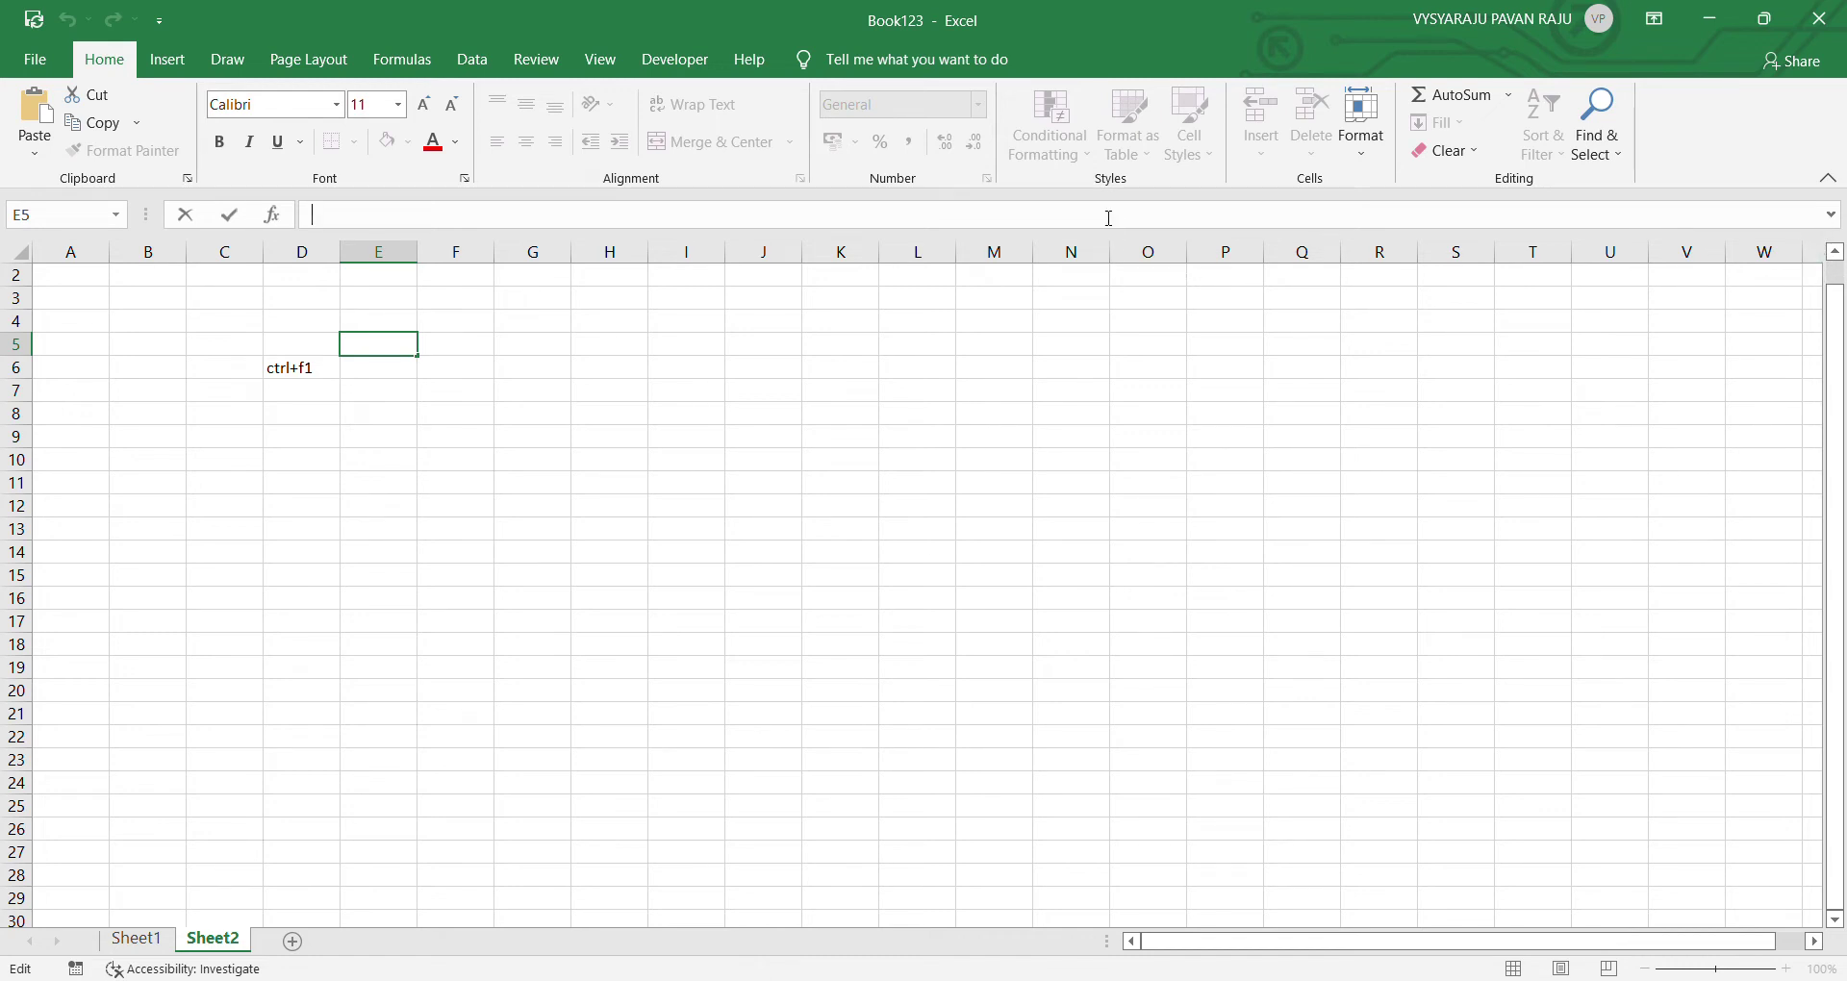
{"action": "left_click", "coordinate": [1838, 223]}
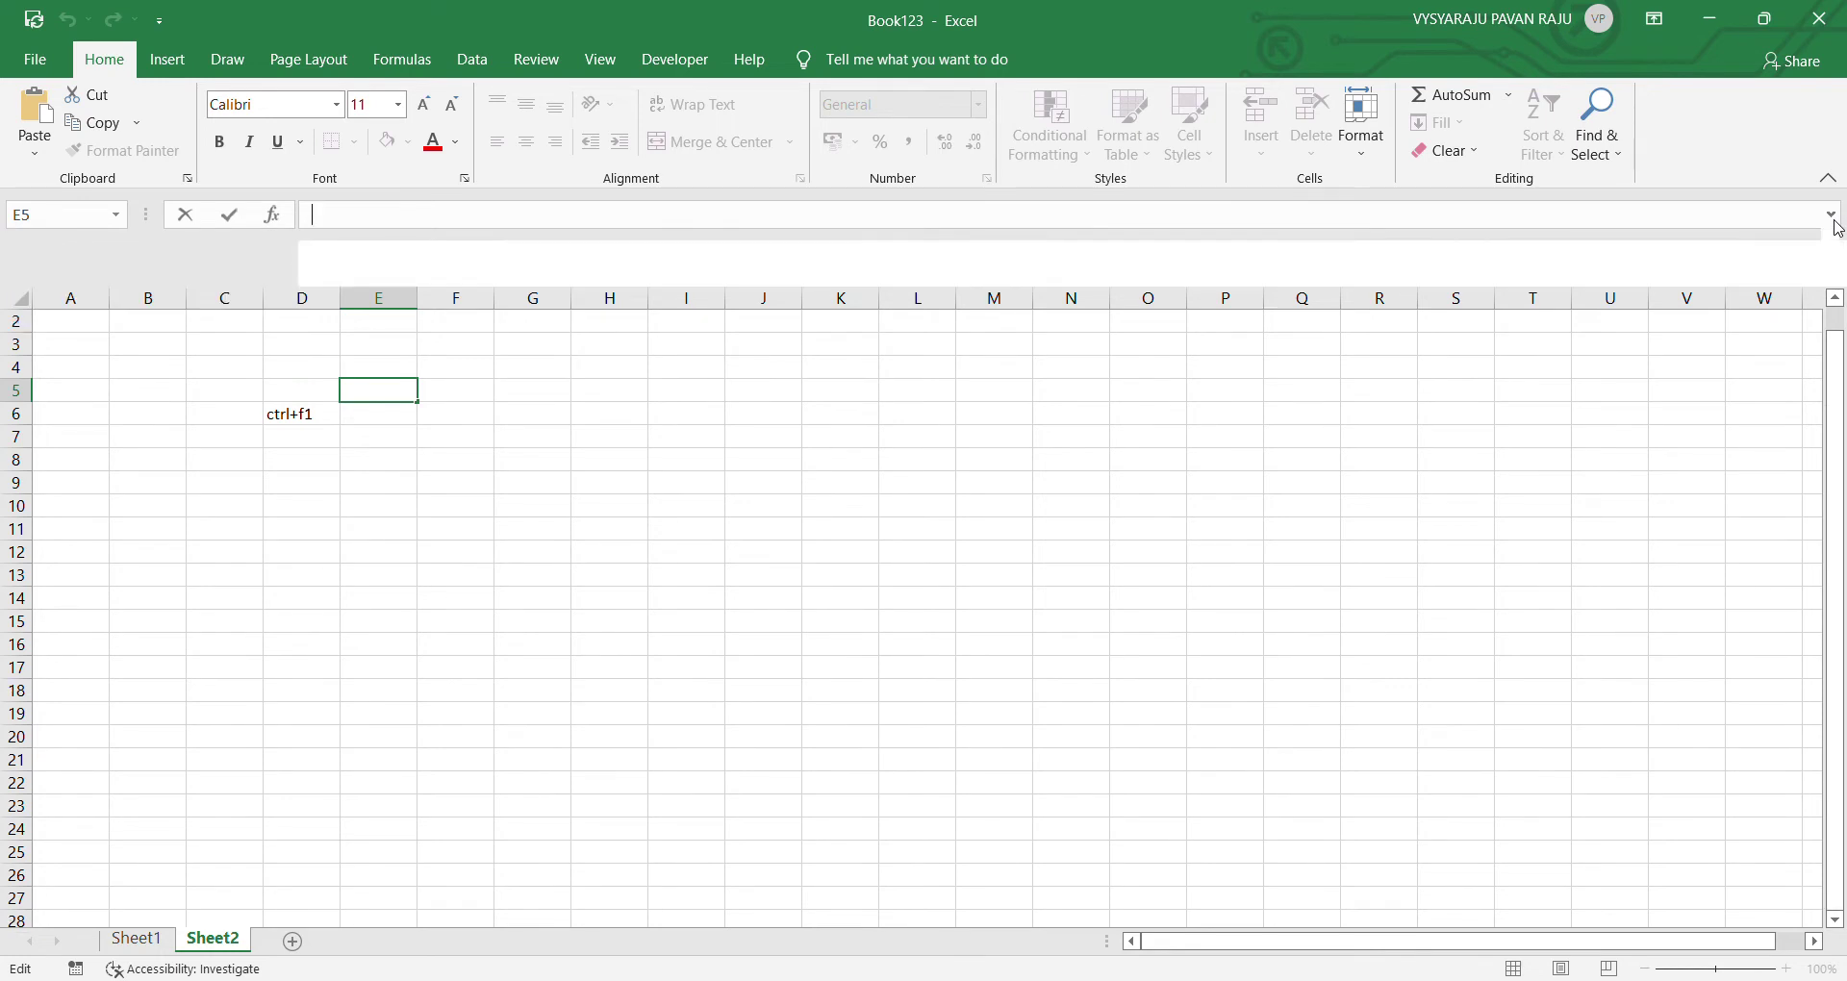
{"action": "left_click", "coordinate": [1836, 221]}
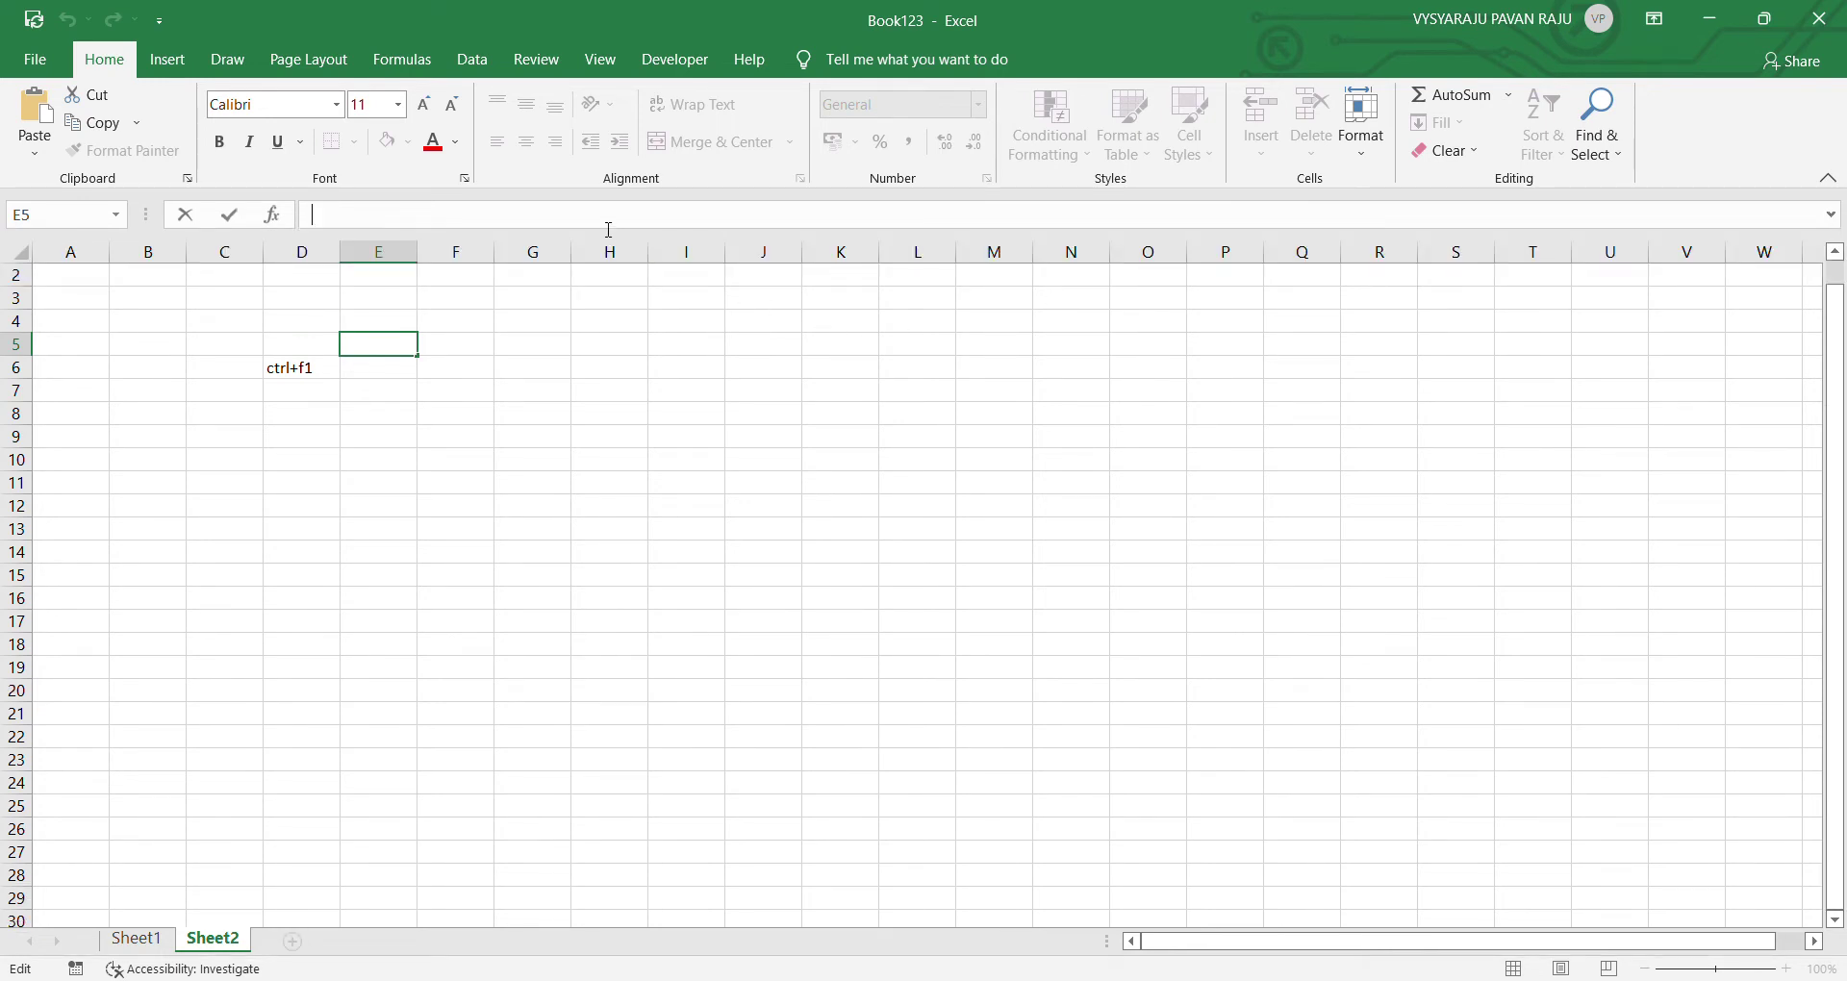
{"action": "left_click", "coordinate": [614, 379]}
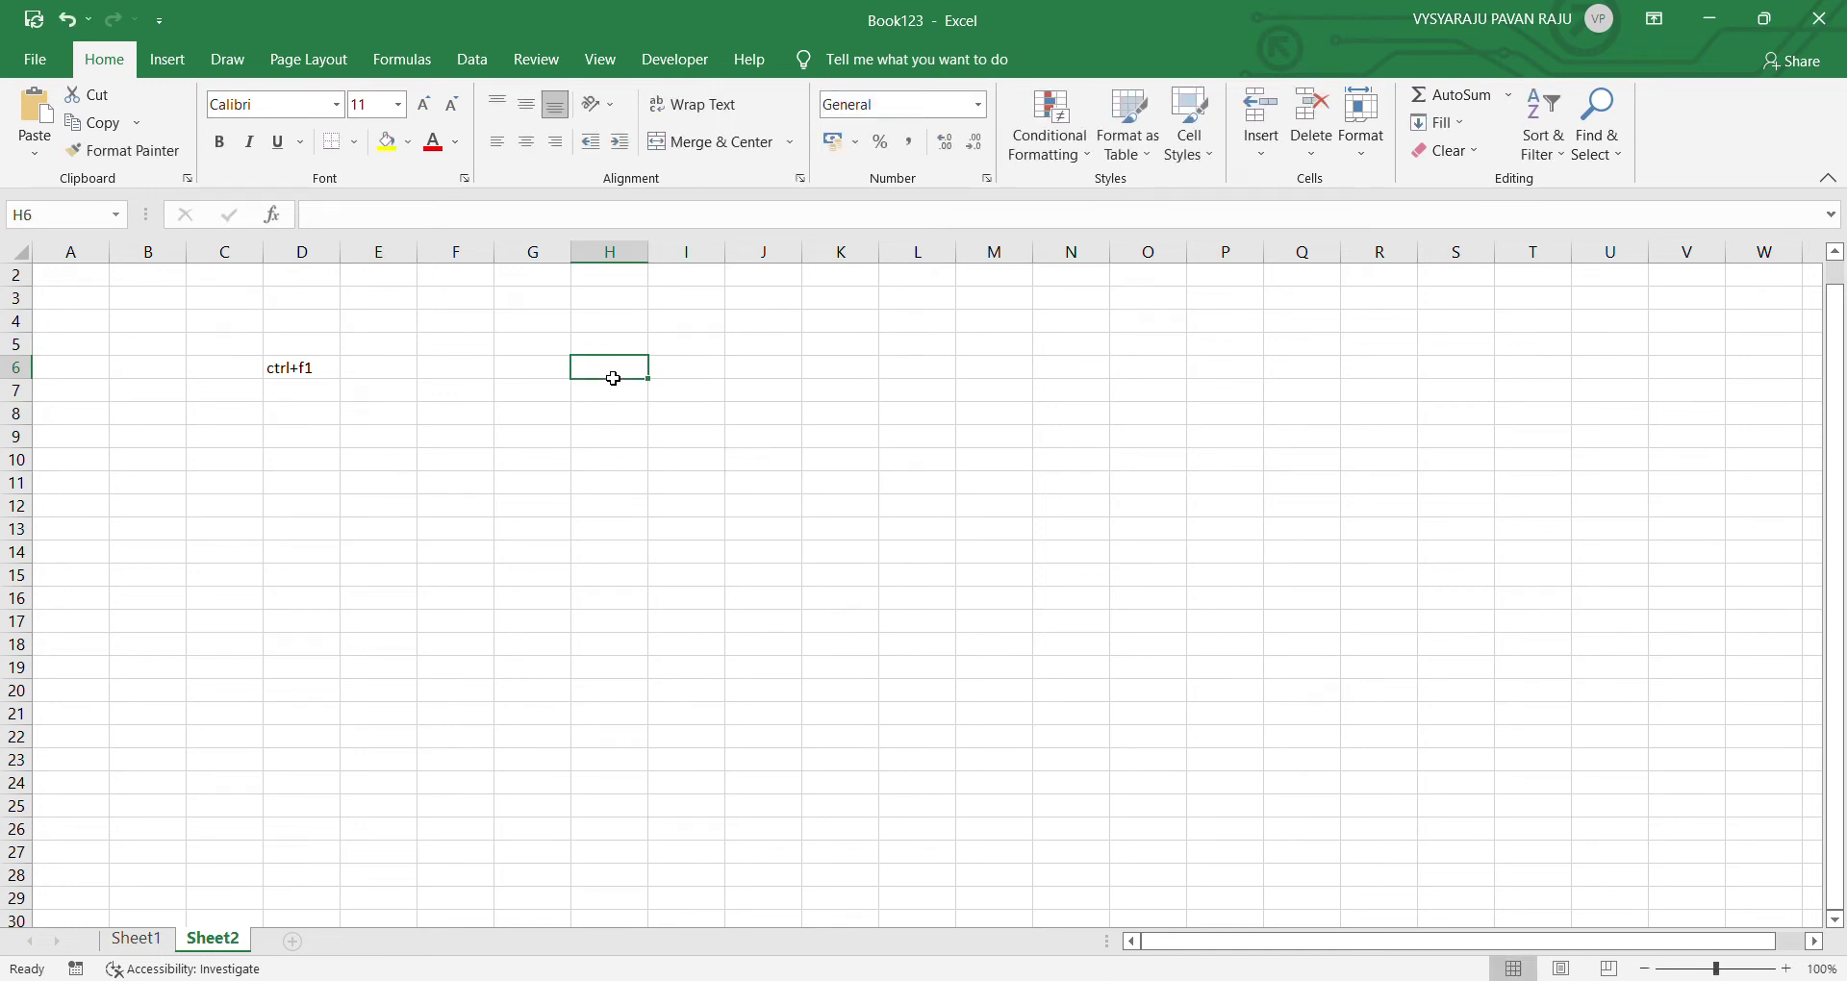
{"action": "left_click", "coordinate": [487, 224]}
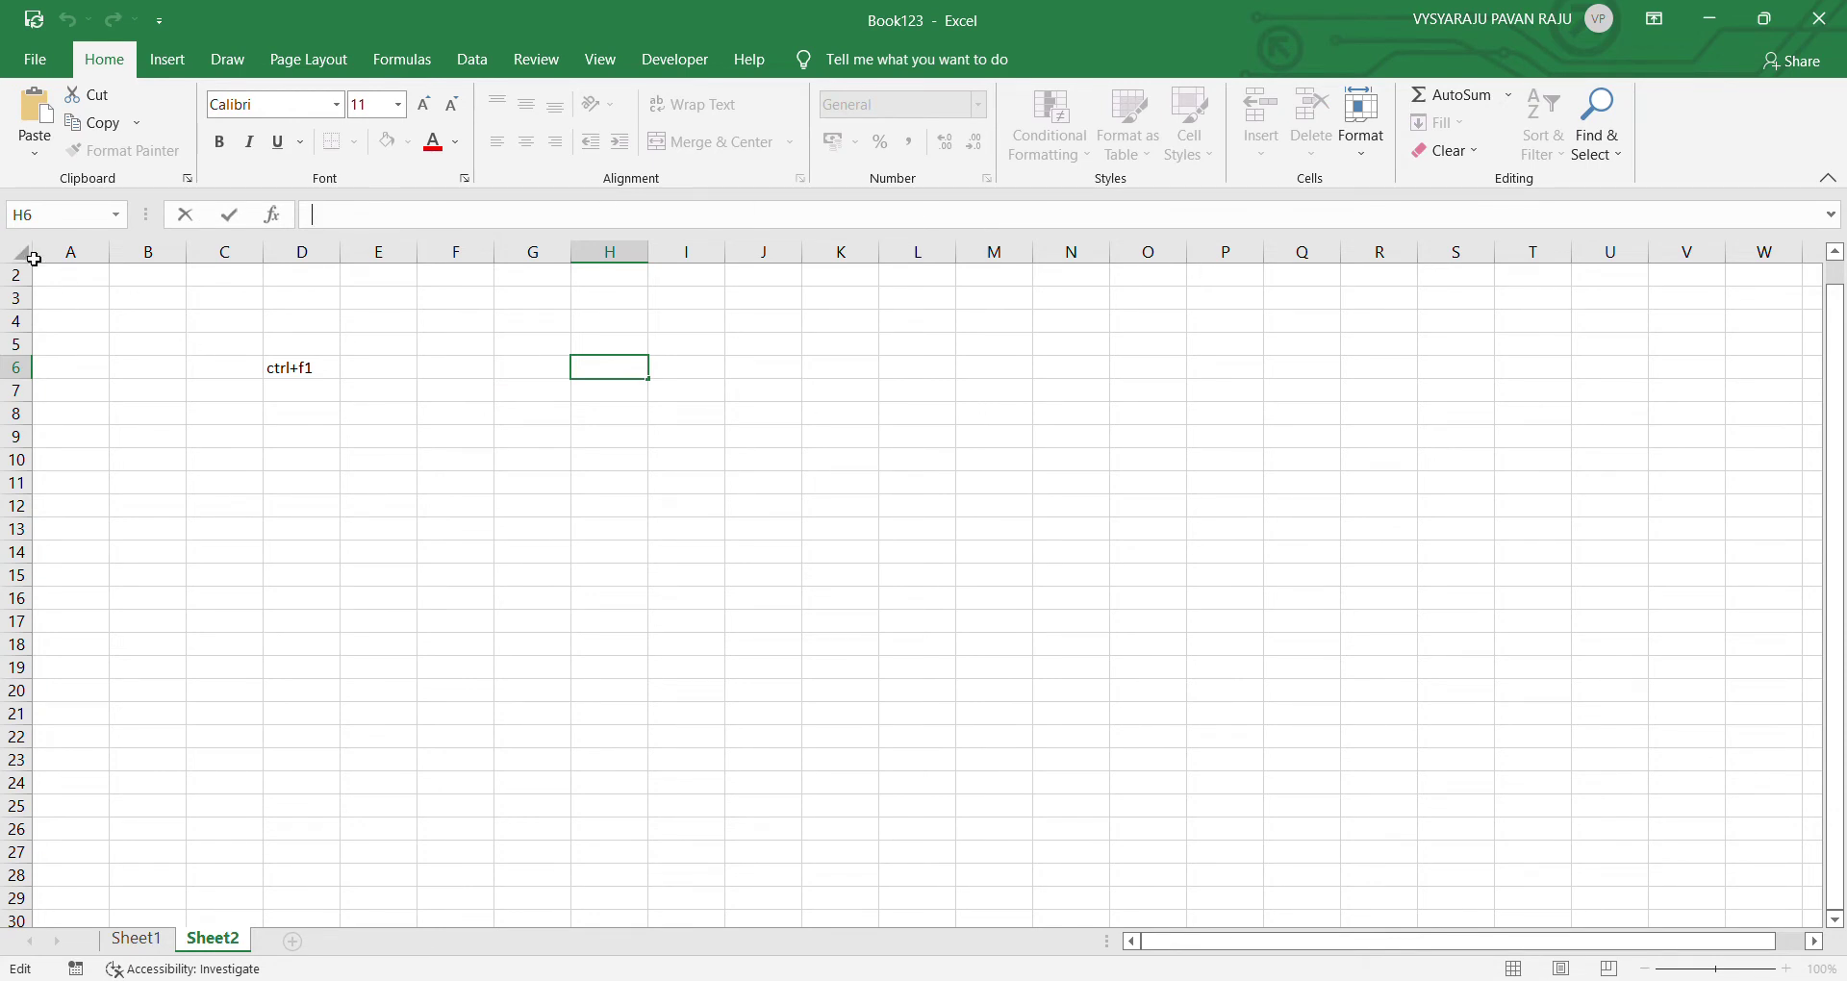
{"action": "left_click", "coordinate": [152, 254]}
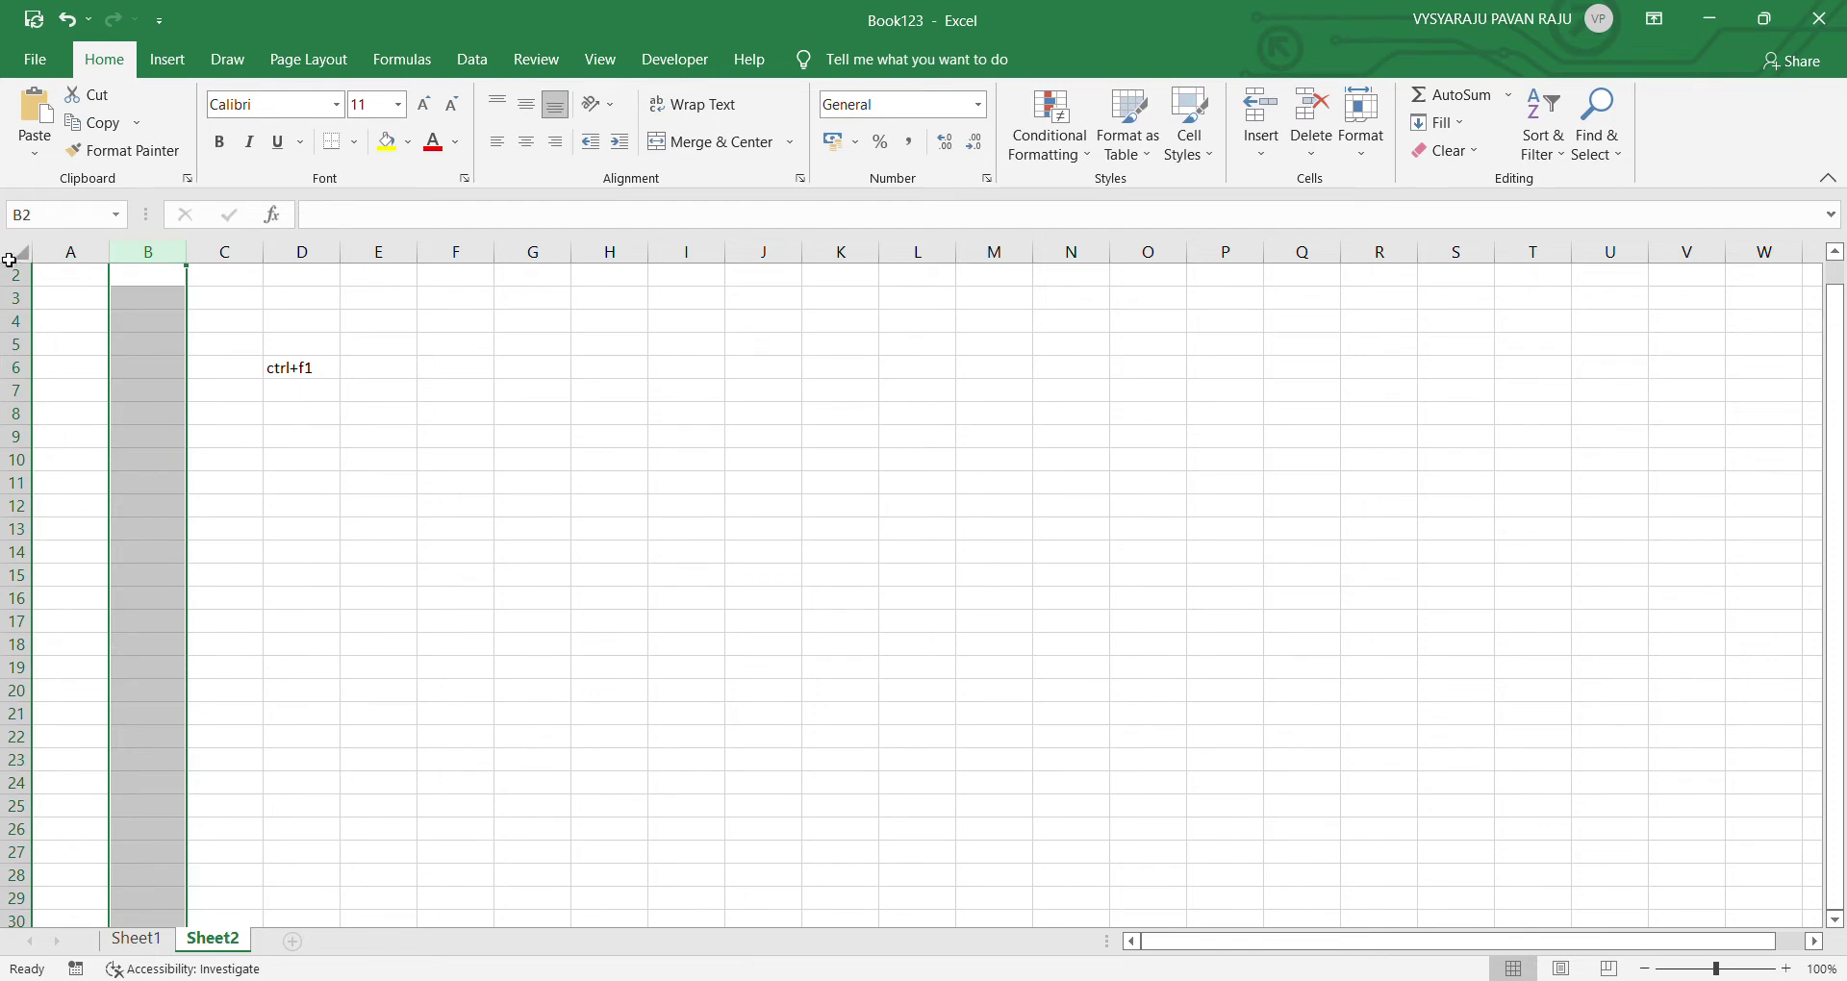
{"action": "left_click", "coordinate": [241, 260]}
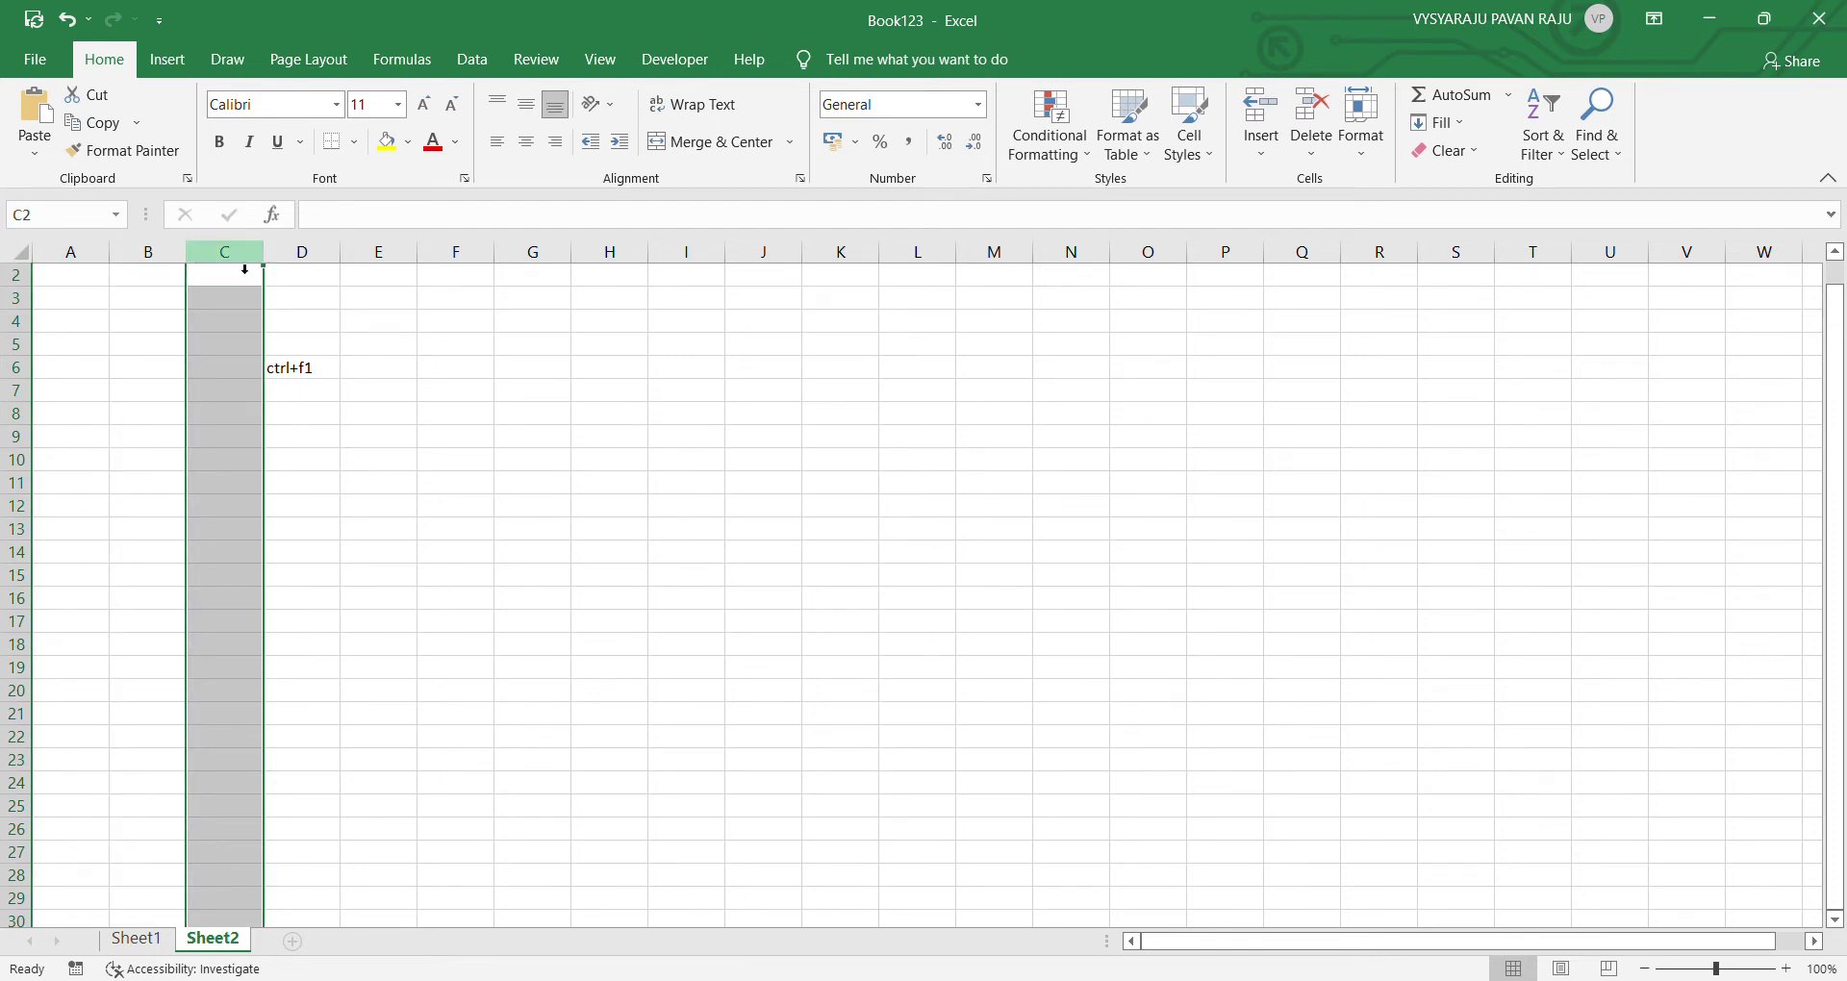
{"action": "left_click", "coordinate": [107, 260]}
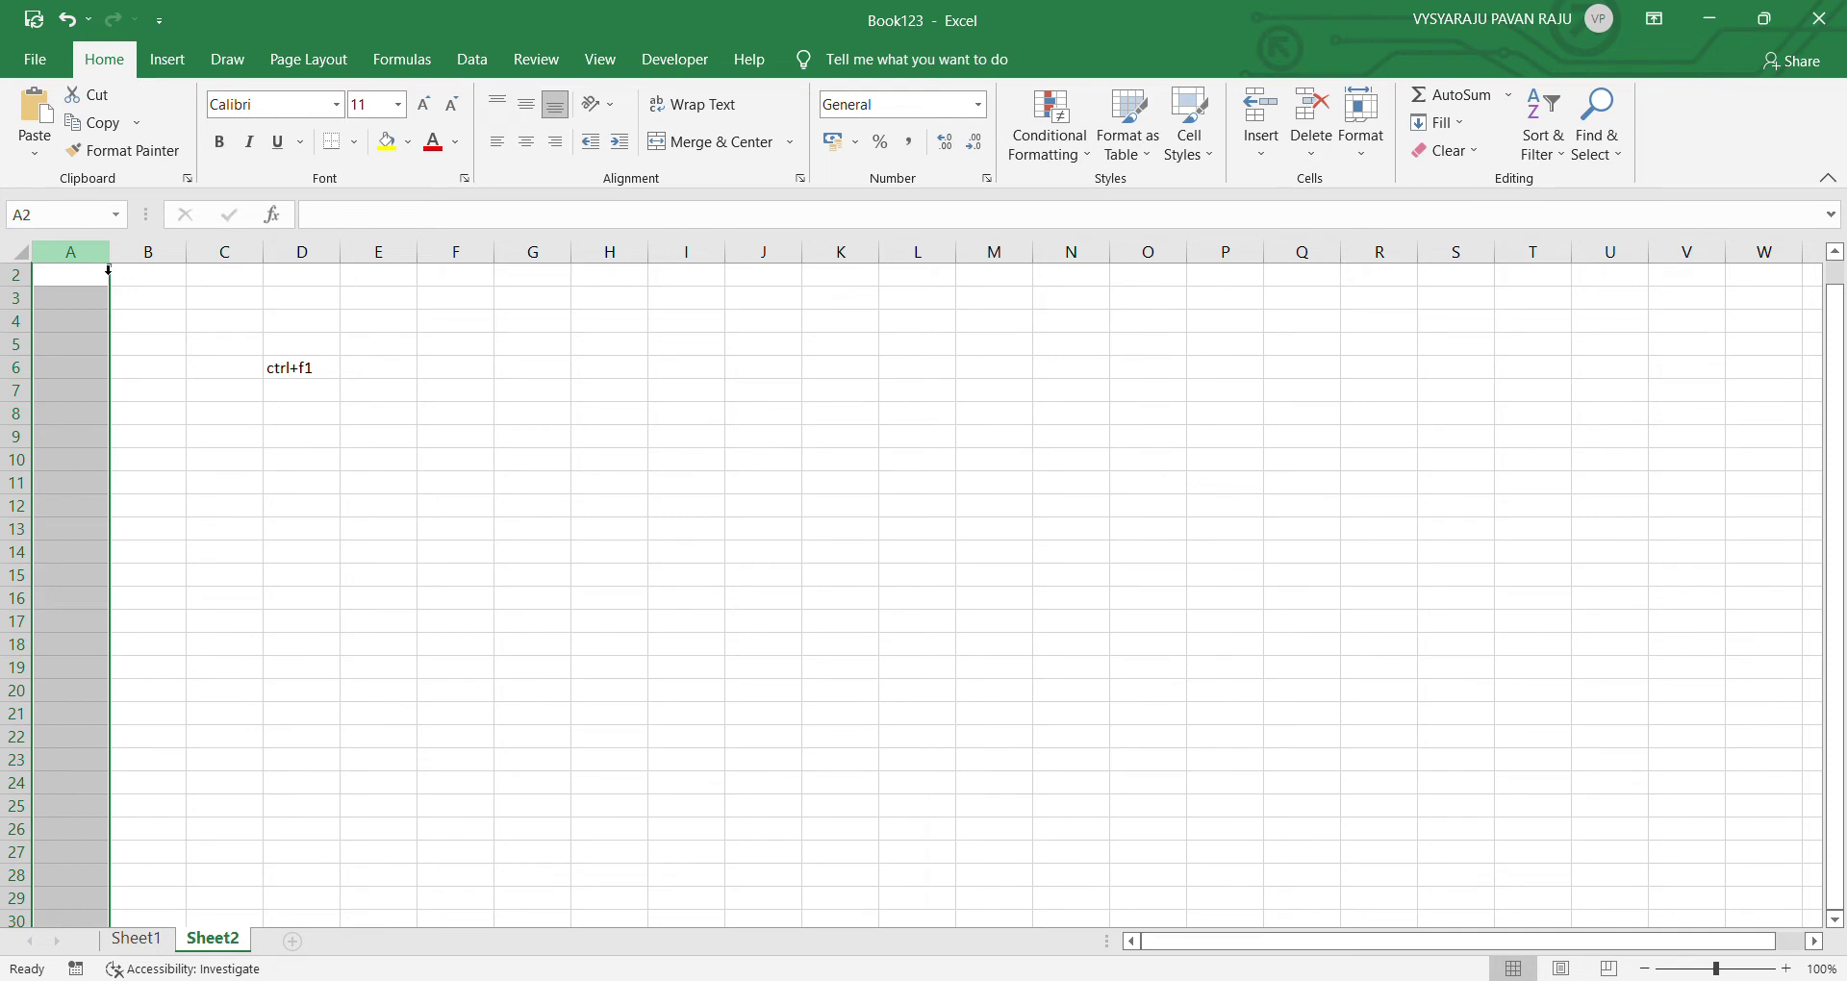
{"action": "left_click", "coordinate": [16, 278]}
{"action": "left_click", "coordinate": [106, 259]}
{"action": "left_click", "coordinate": [150, 260]}
{"action": "left_click", "coordinate": [227, 262]}
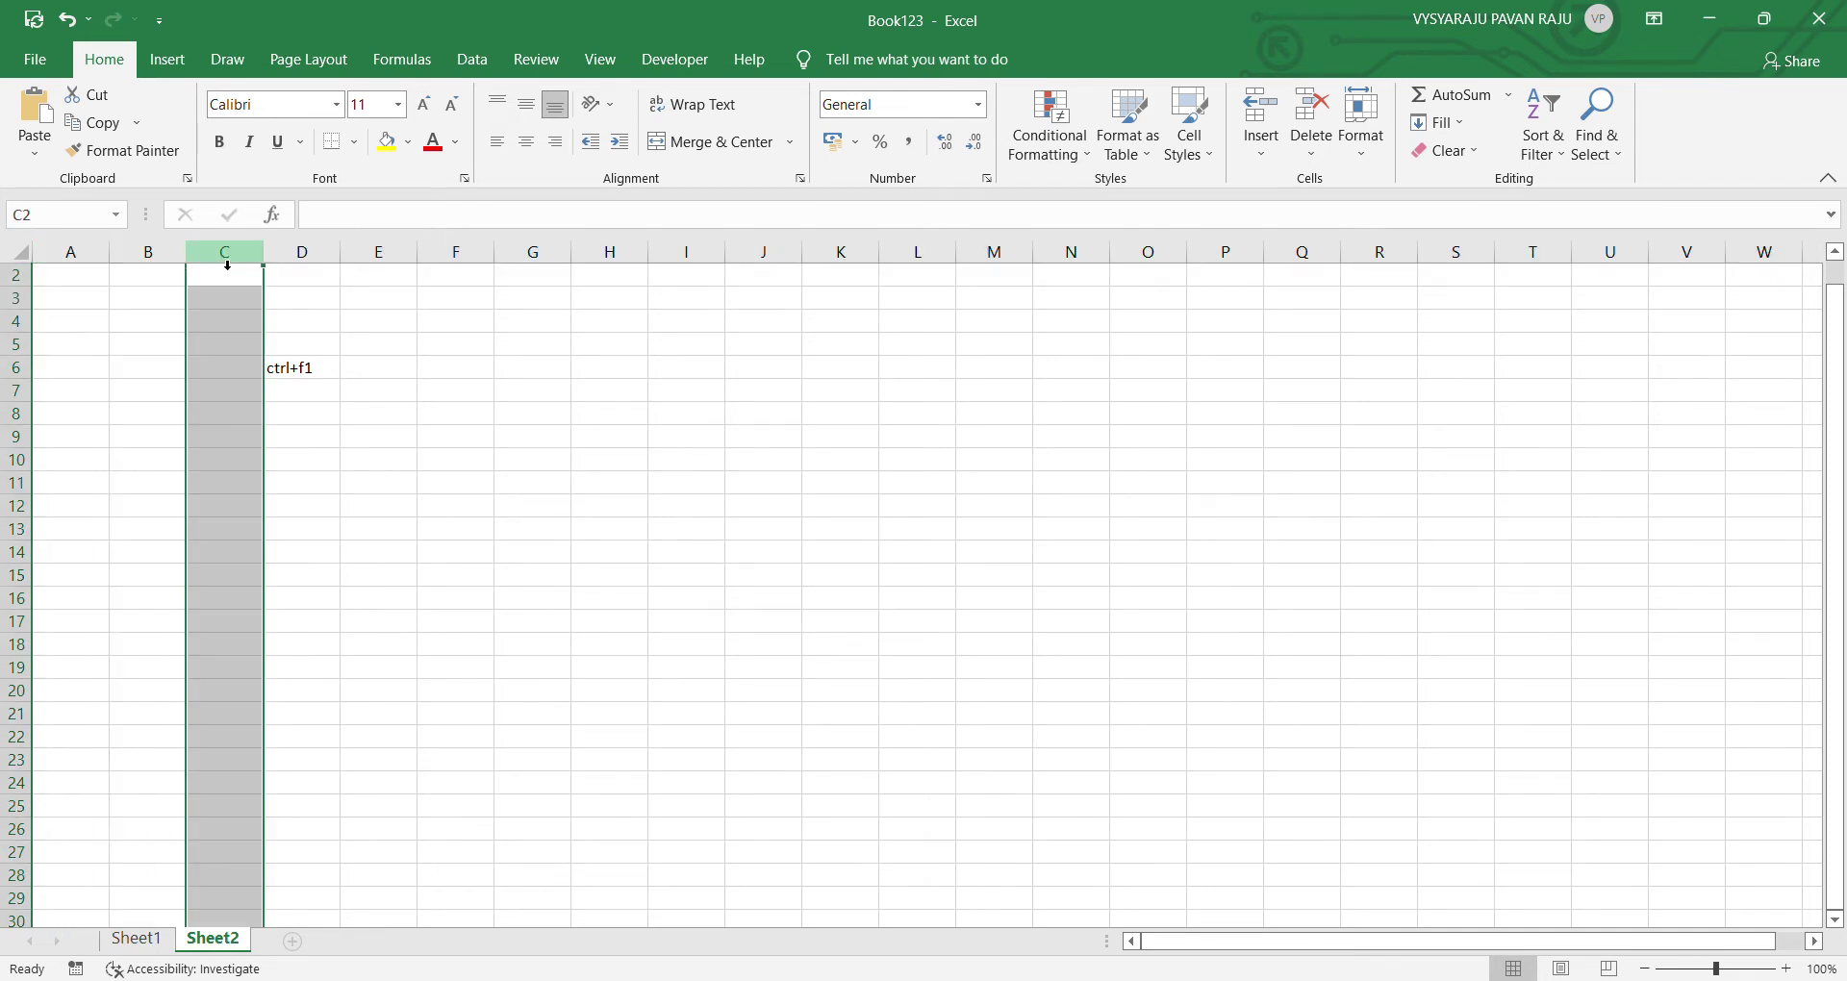
{"action": "left_click", "coordinate": [304, 261]}
{"action": "left_click", "coordinate": [390, 262]}
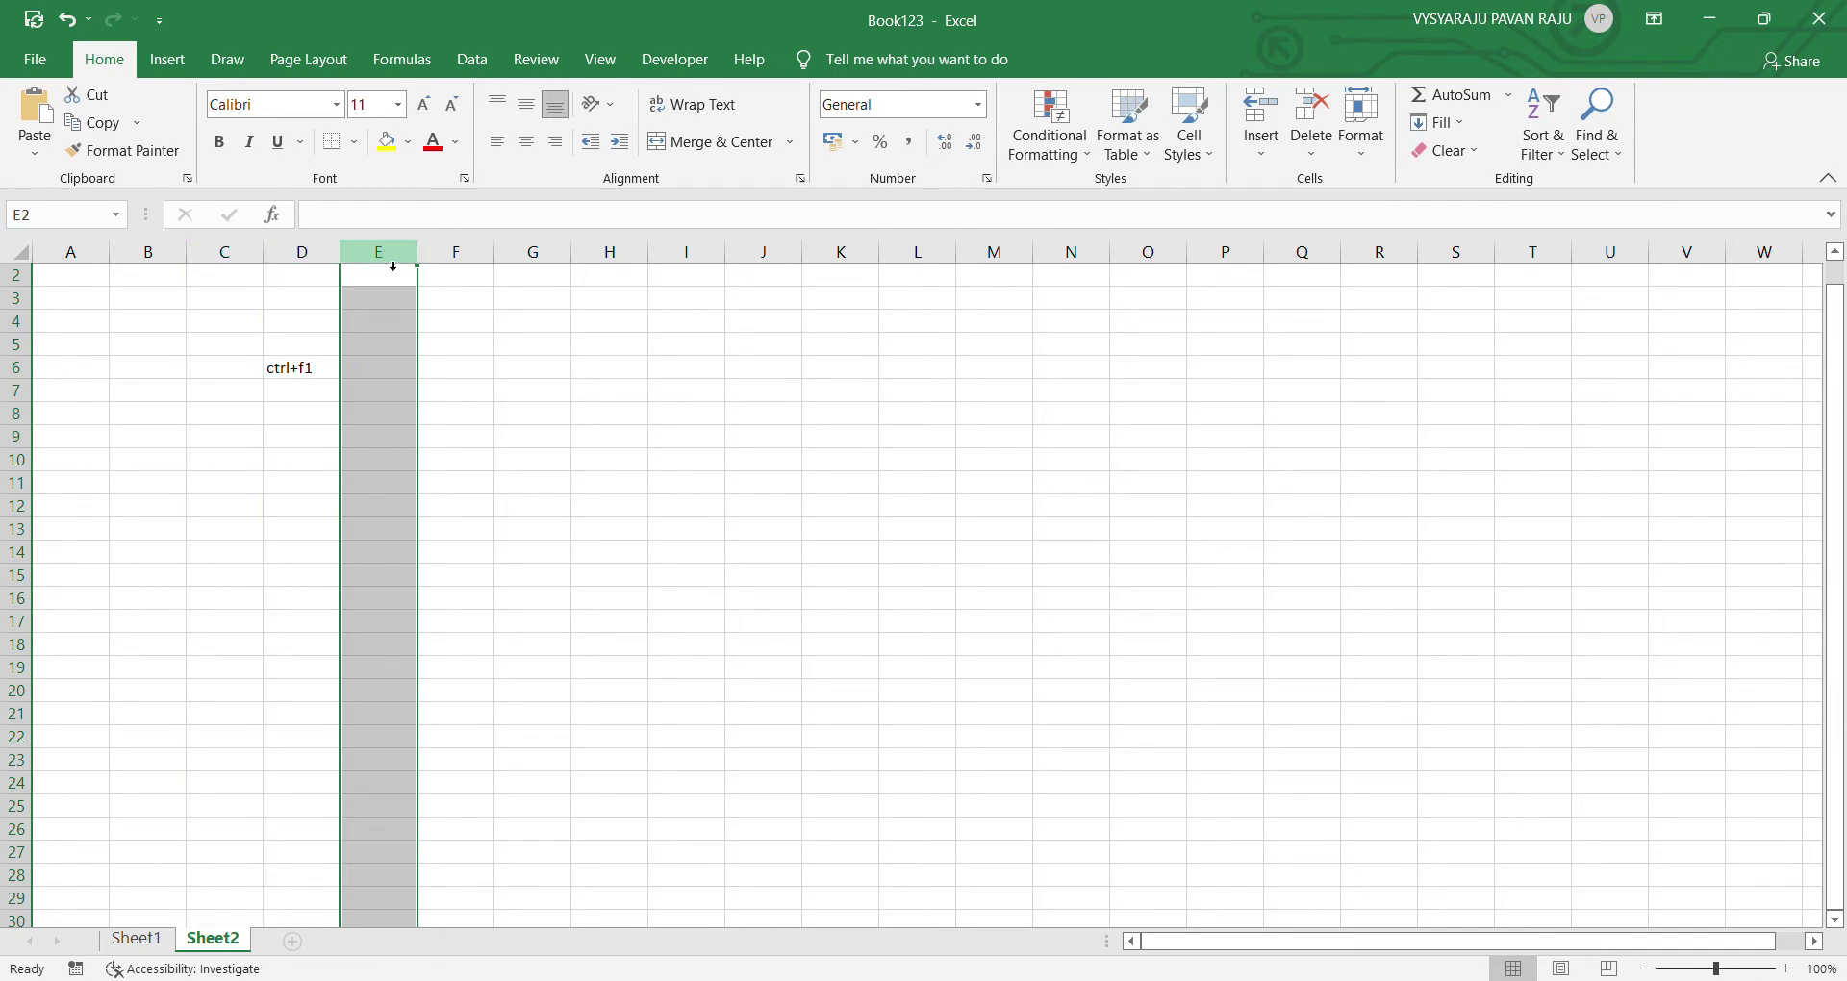
{"action": "left_click", "coordinate": [473, 261]}
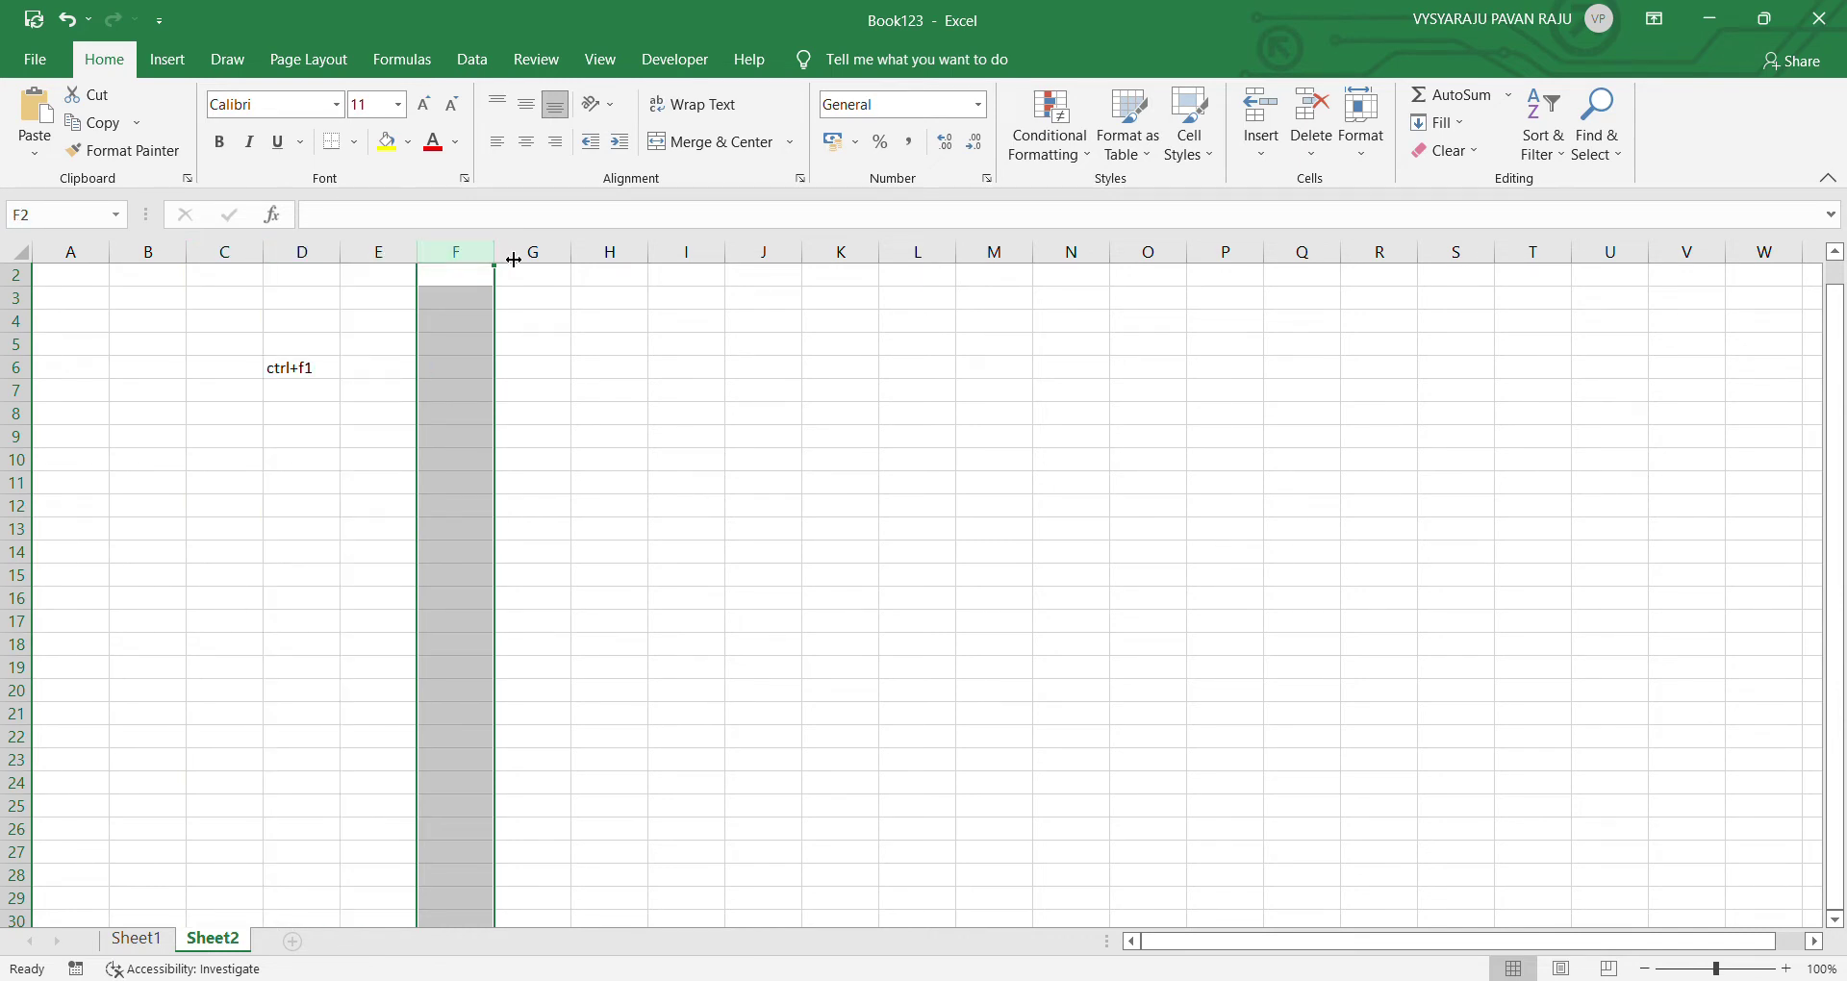
{"action": "left_click", "coordinate": [530, 258]}
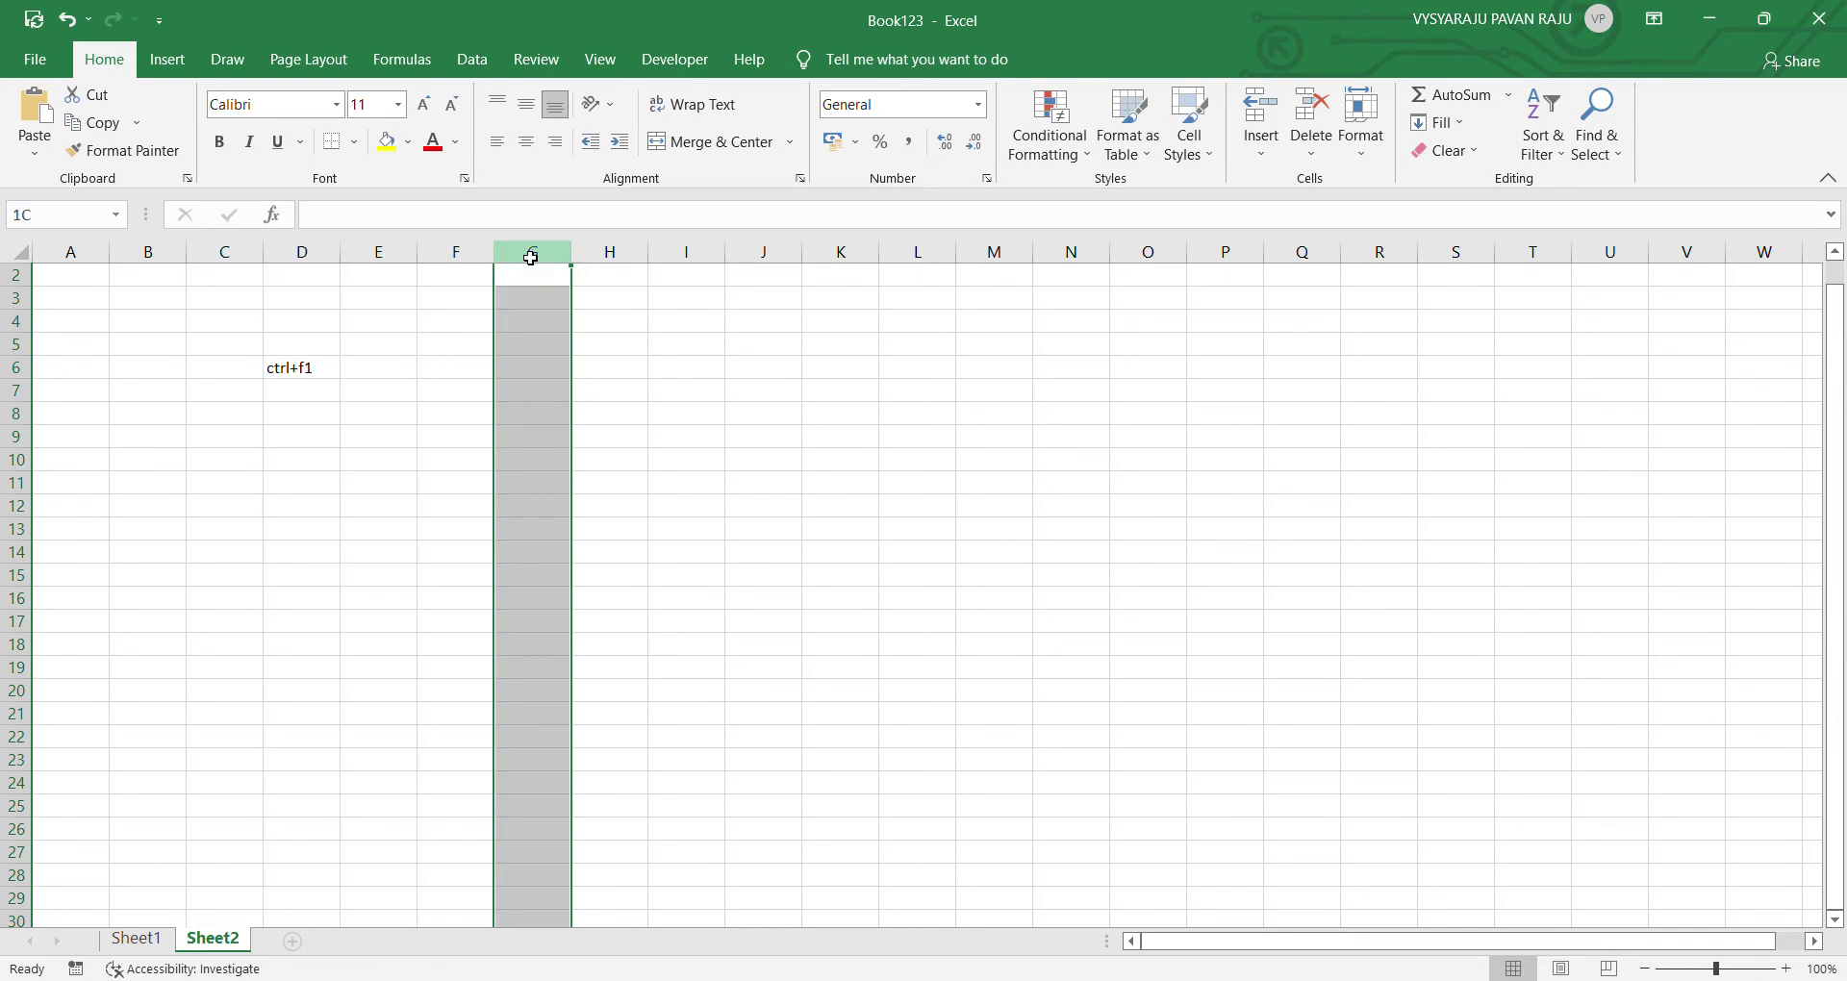
{"action": "left_click", "coordinate": [17, 298]}
{"action": "left_click", "coordinate": [102, 262]}
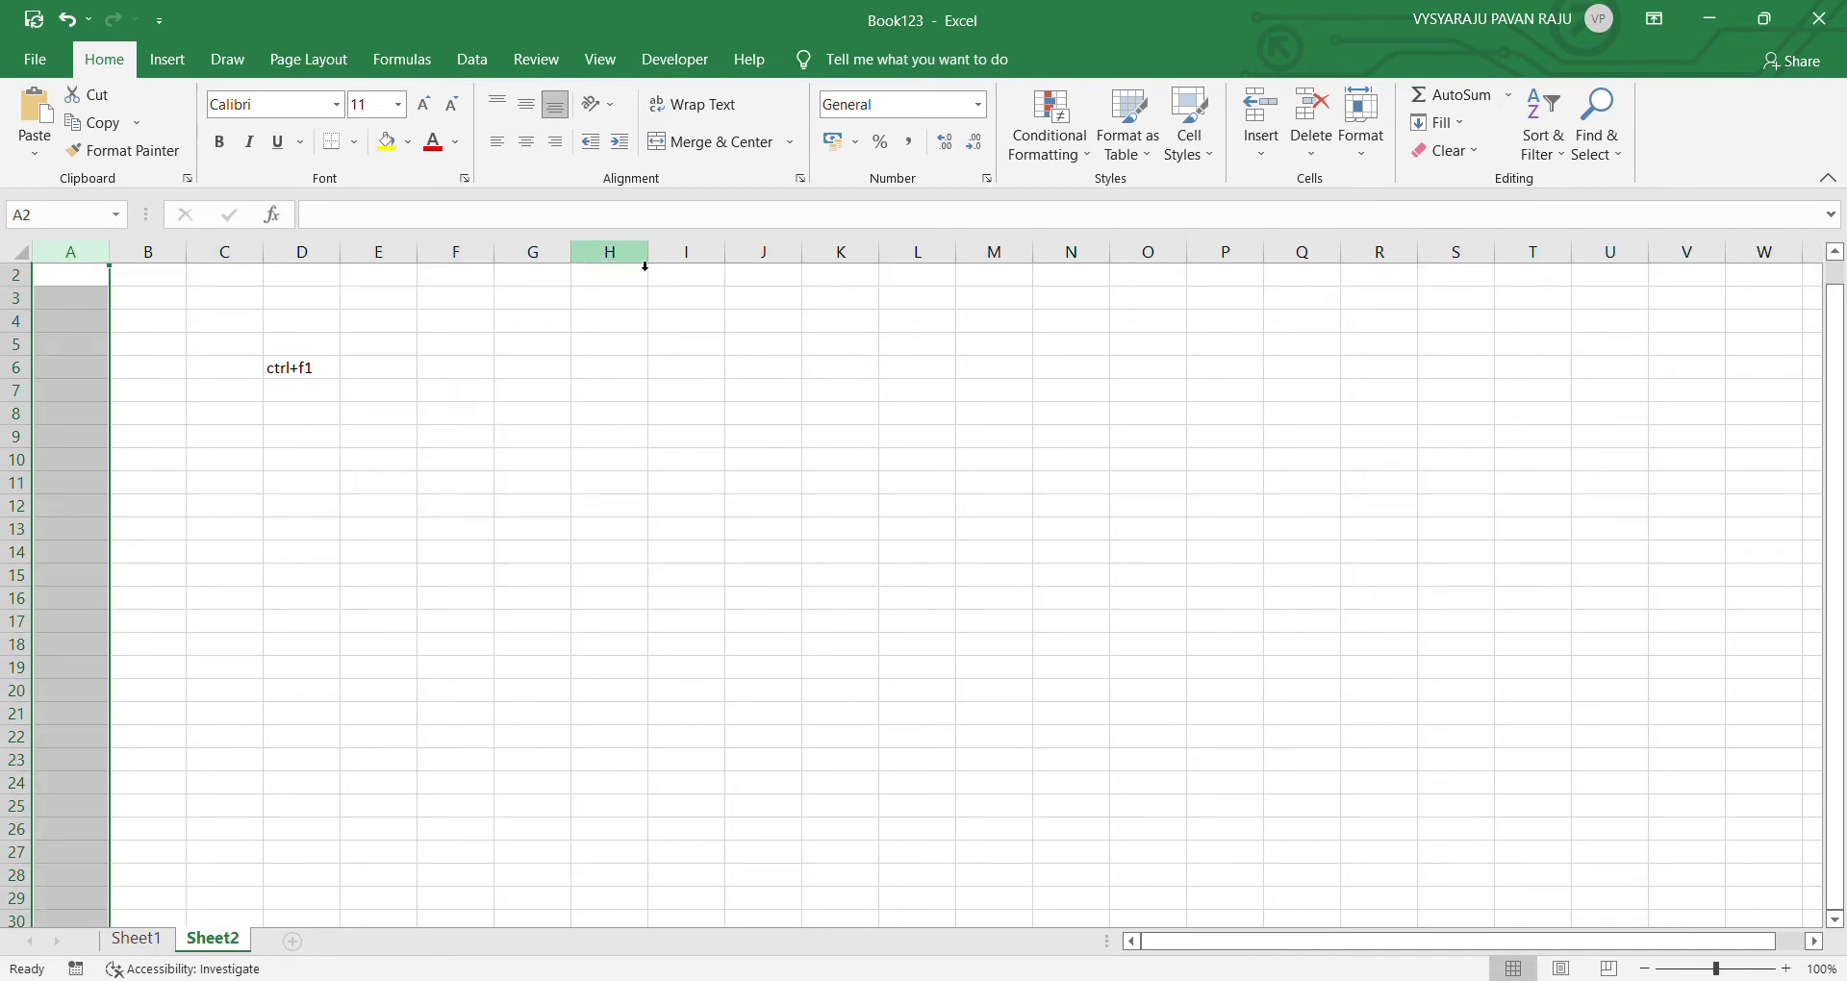
{"action": "left_click", "coordinate": [712, 260]}
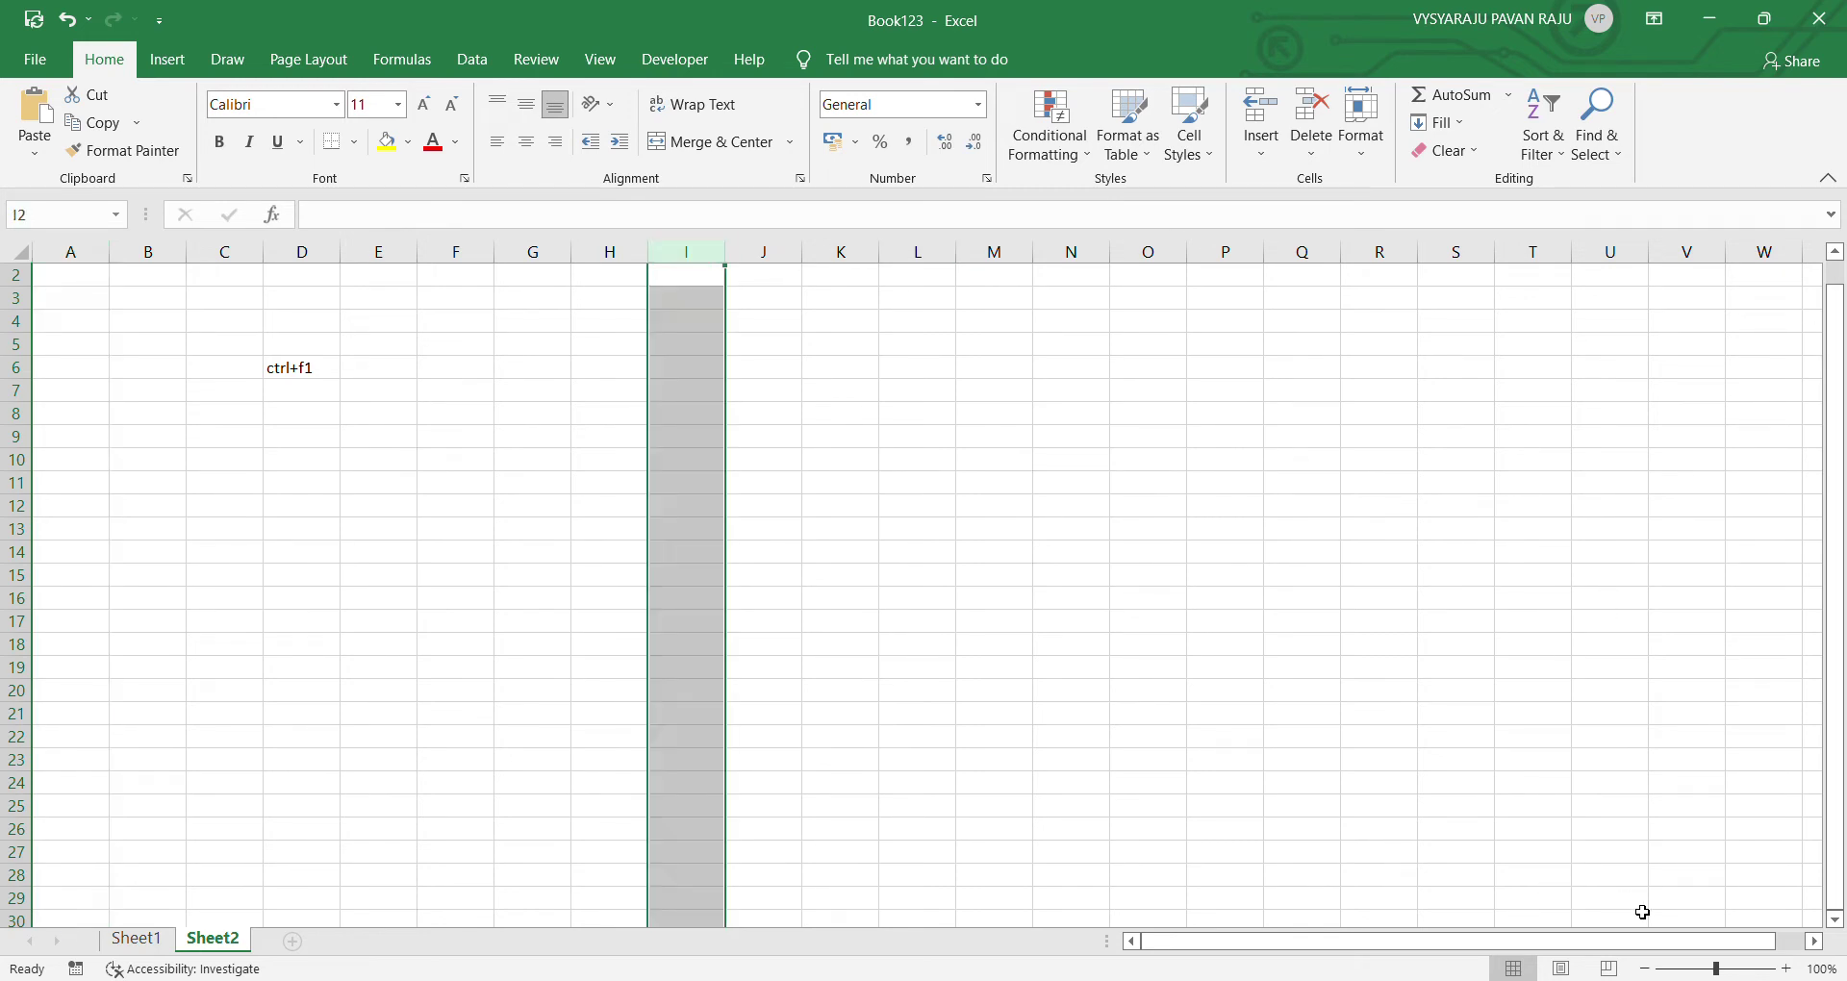
{"action": "left_click_drag", "start_coordinate": [1812, 946], "coordinate": [1813, 945]}
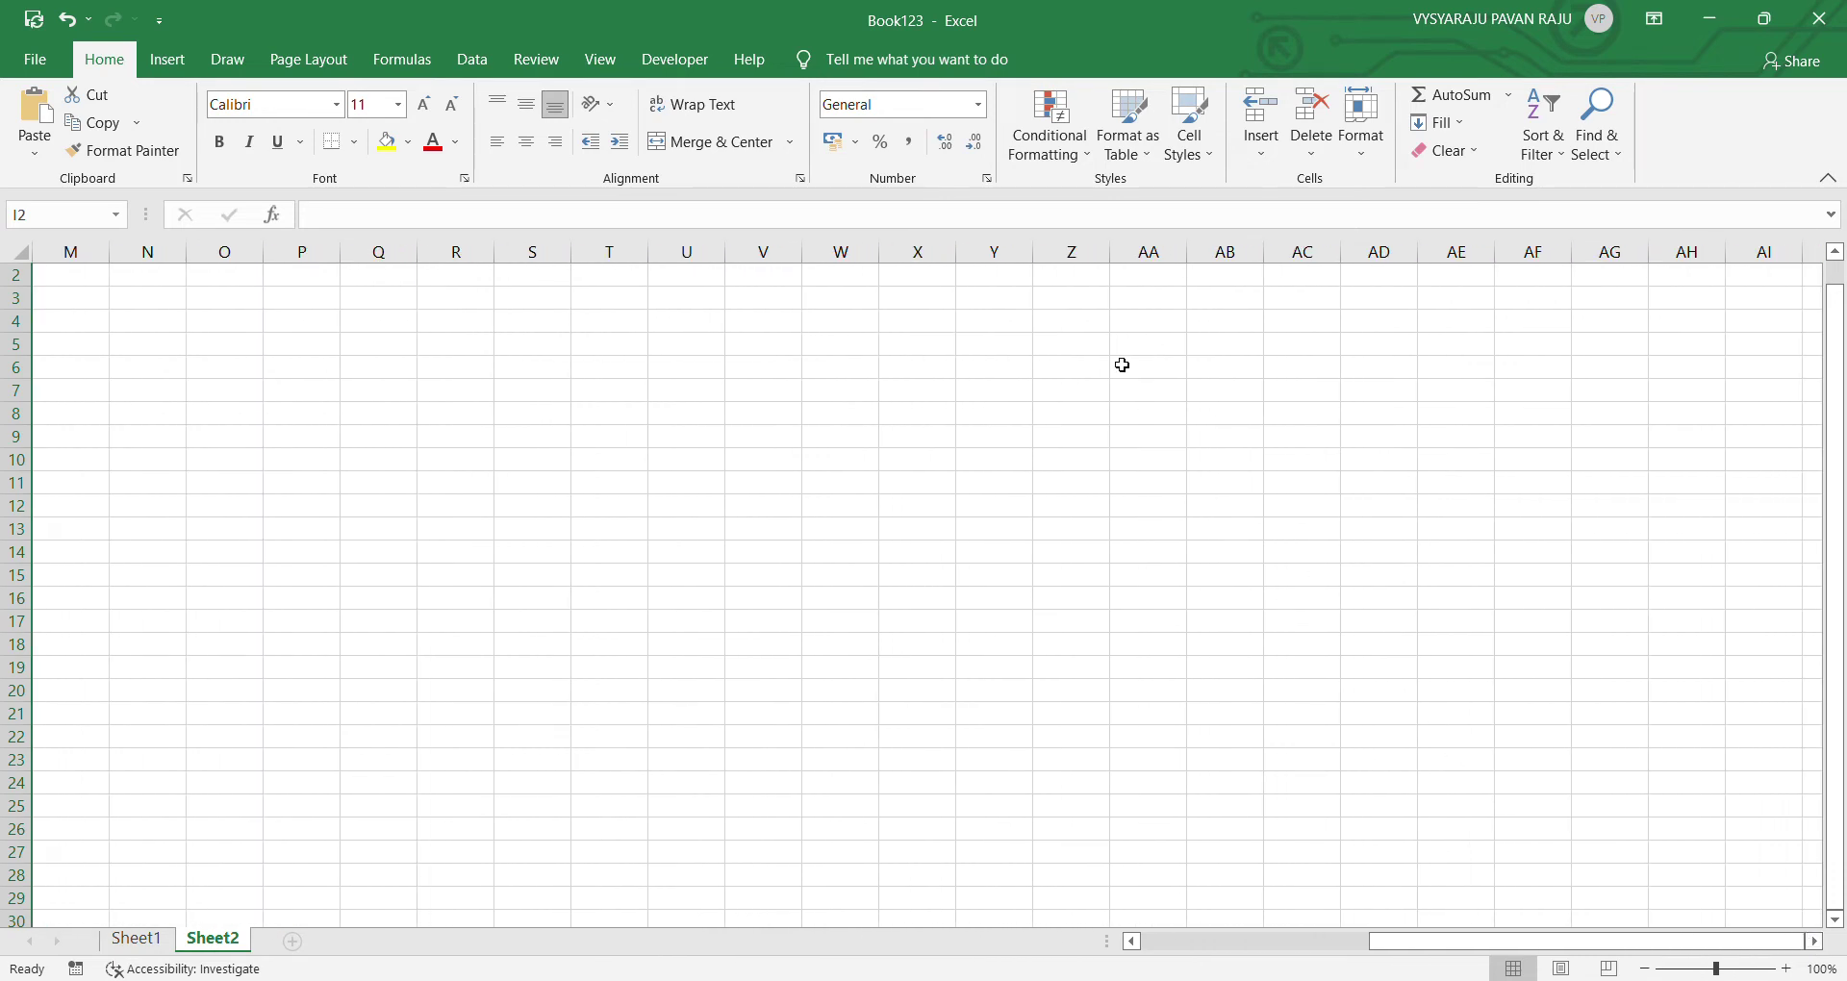
{"action": "left_click", "coordinate": [1160, 274]}
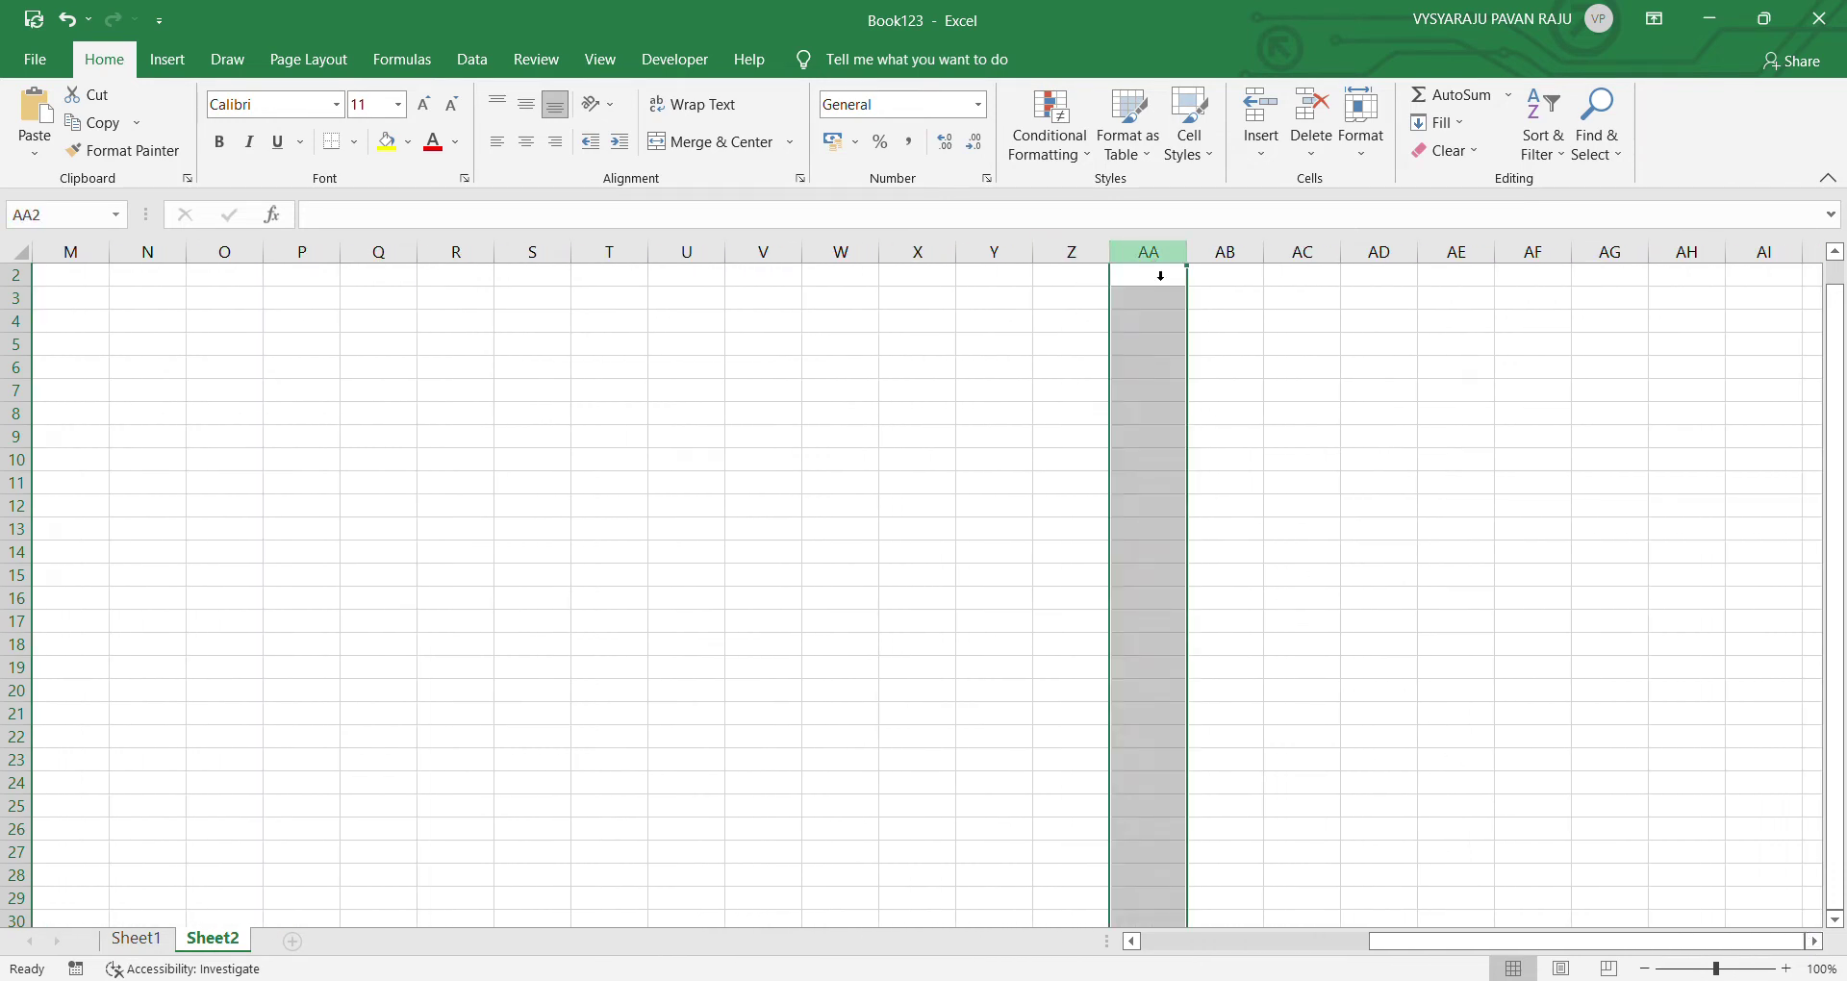
{"action": "left_click", "coordinate": [1222, 268]}
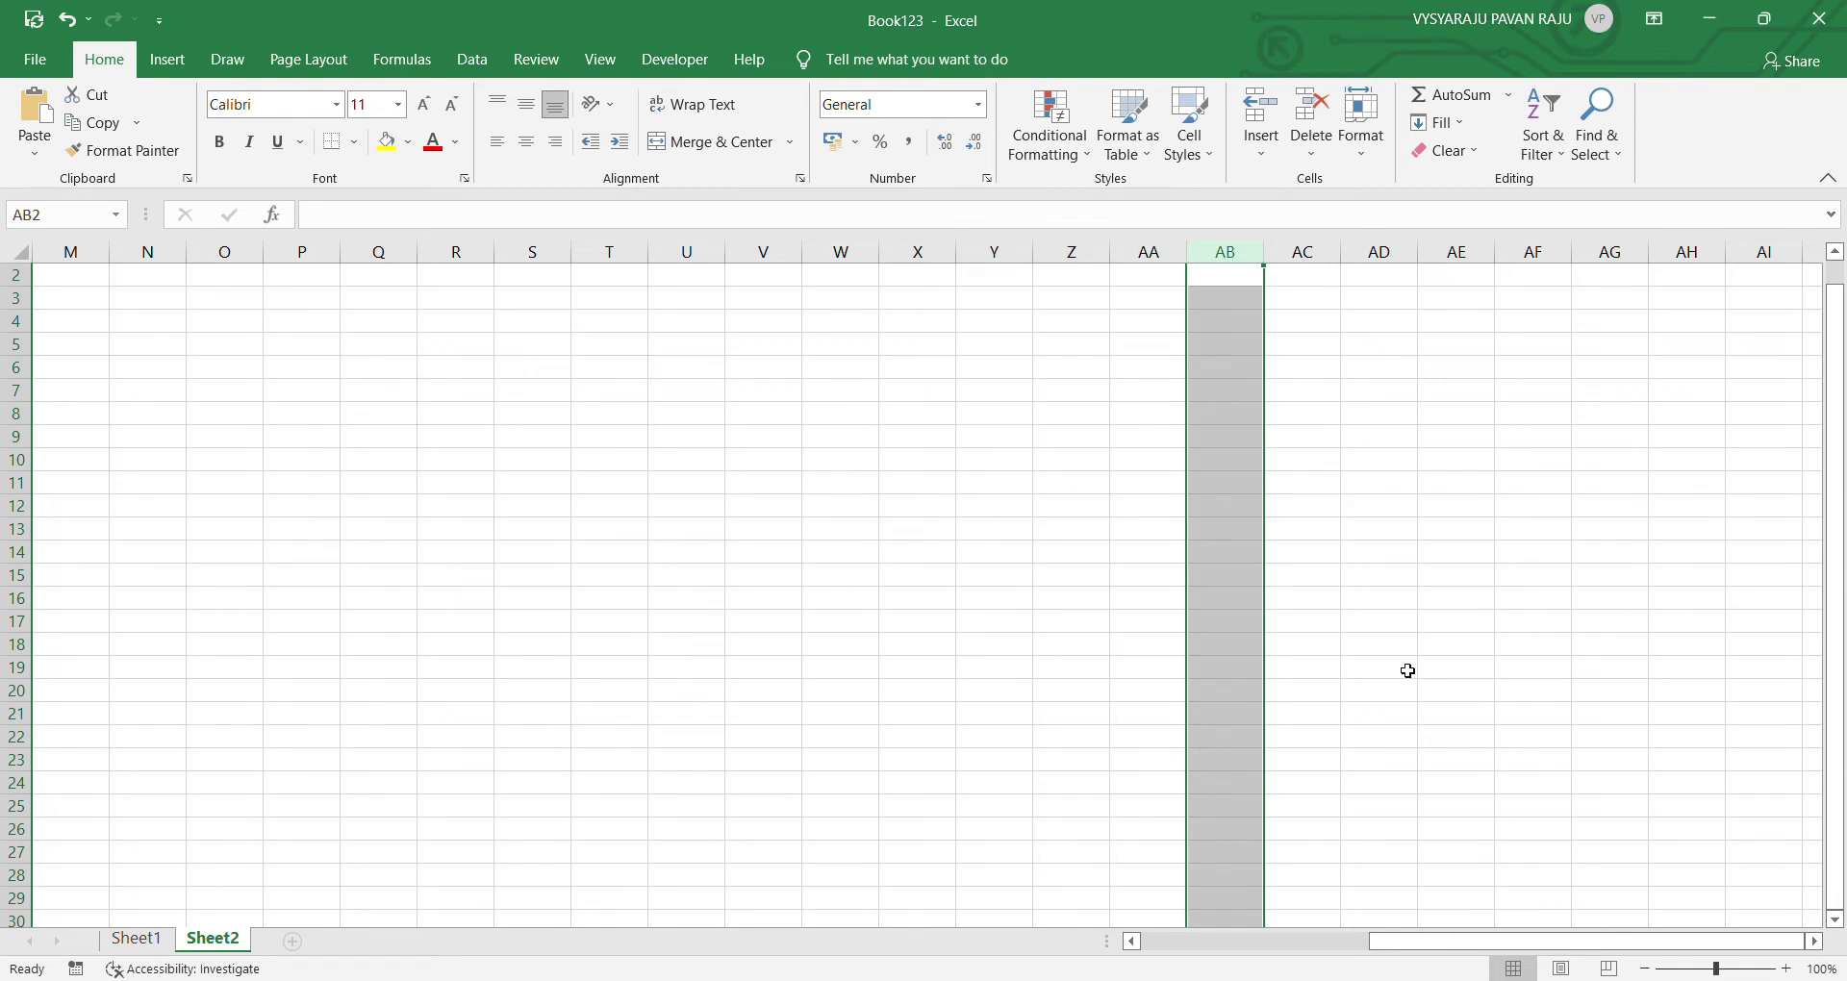
{"action": "left_click_drag", "start_coordinate": [1383, 948], "coordinate": [1162, 960]}
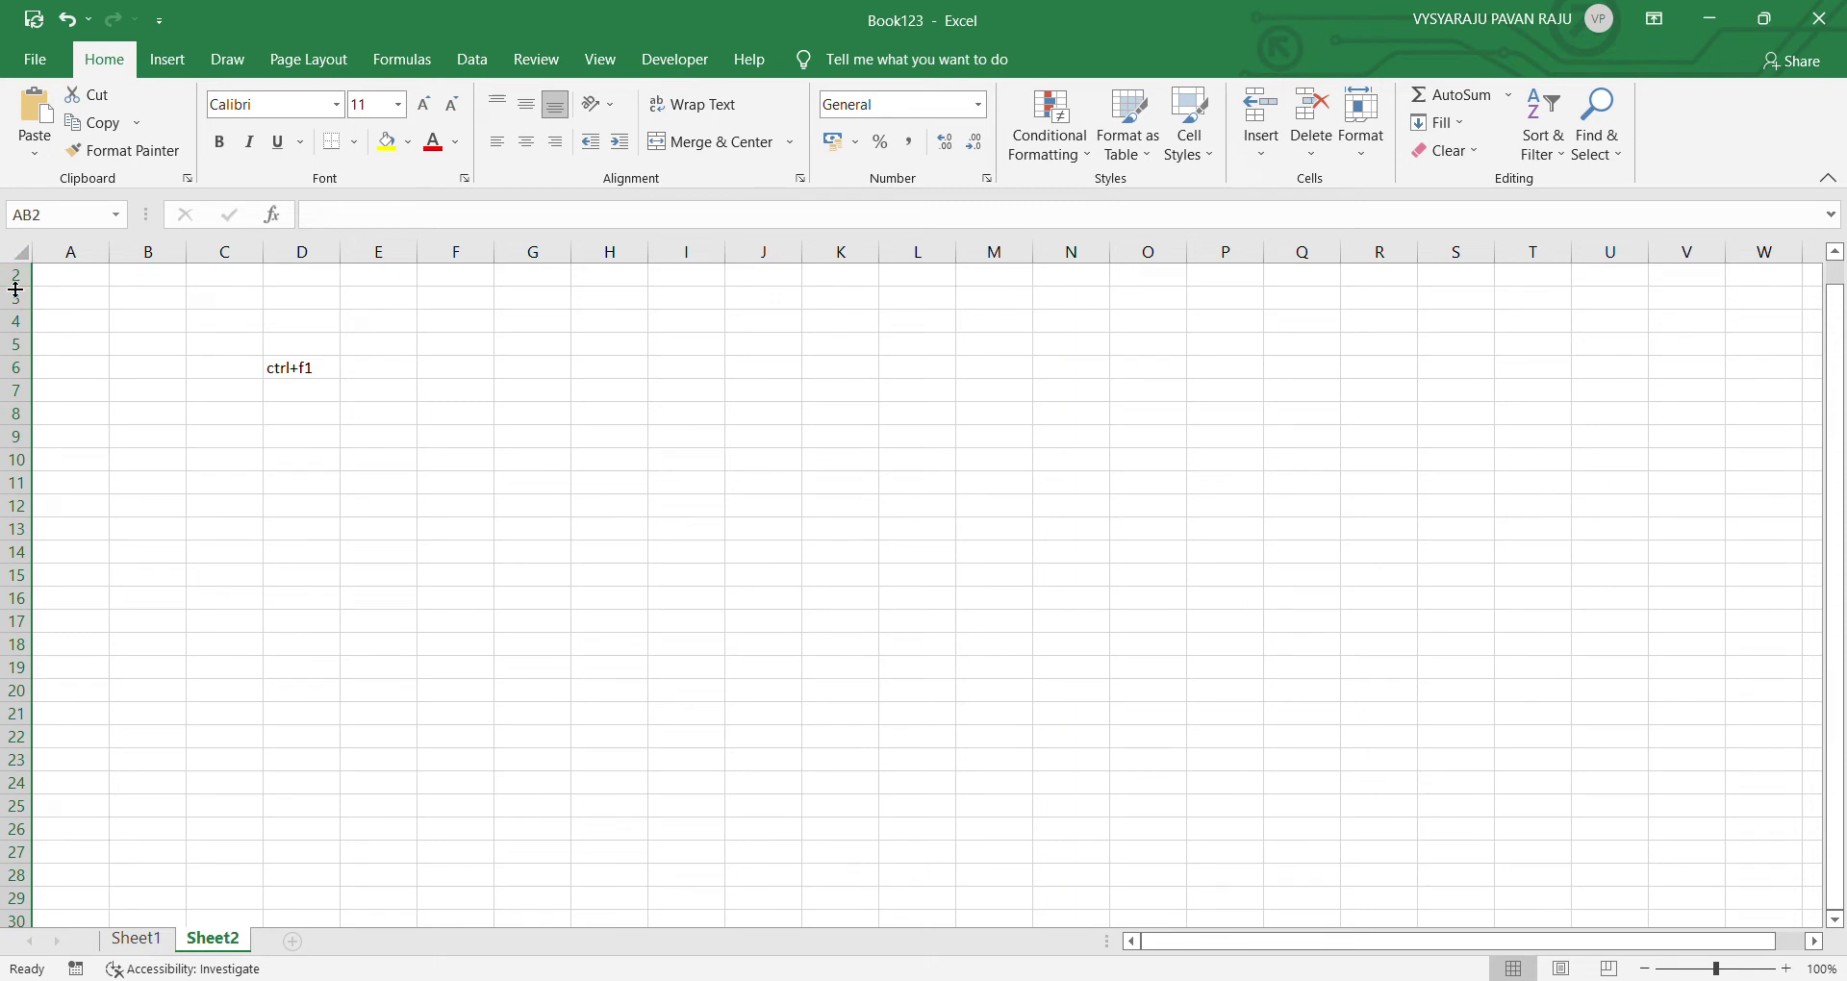
{"action": "left_click", "coordinate": [222, 270]}
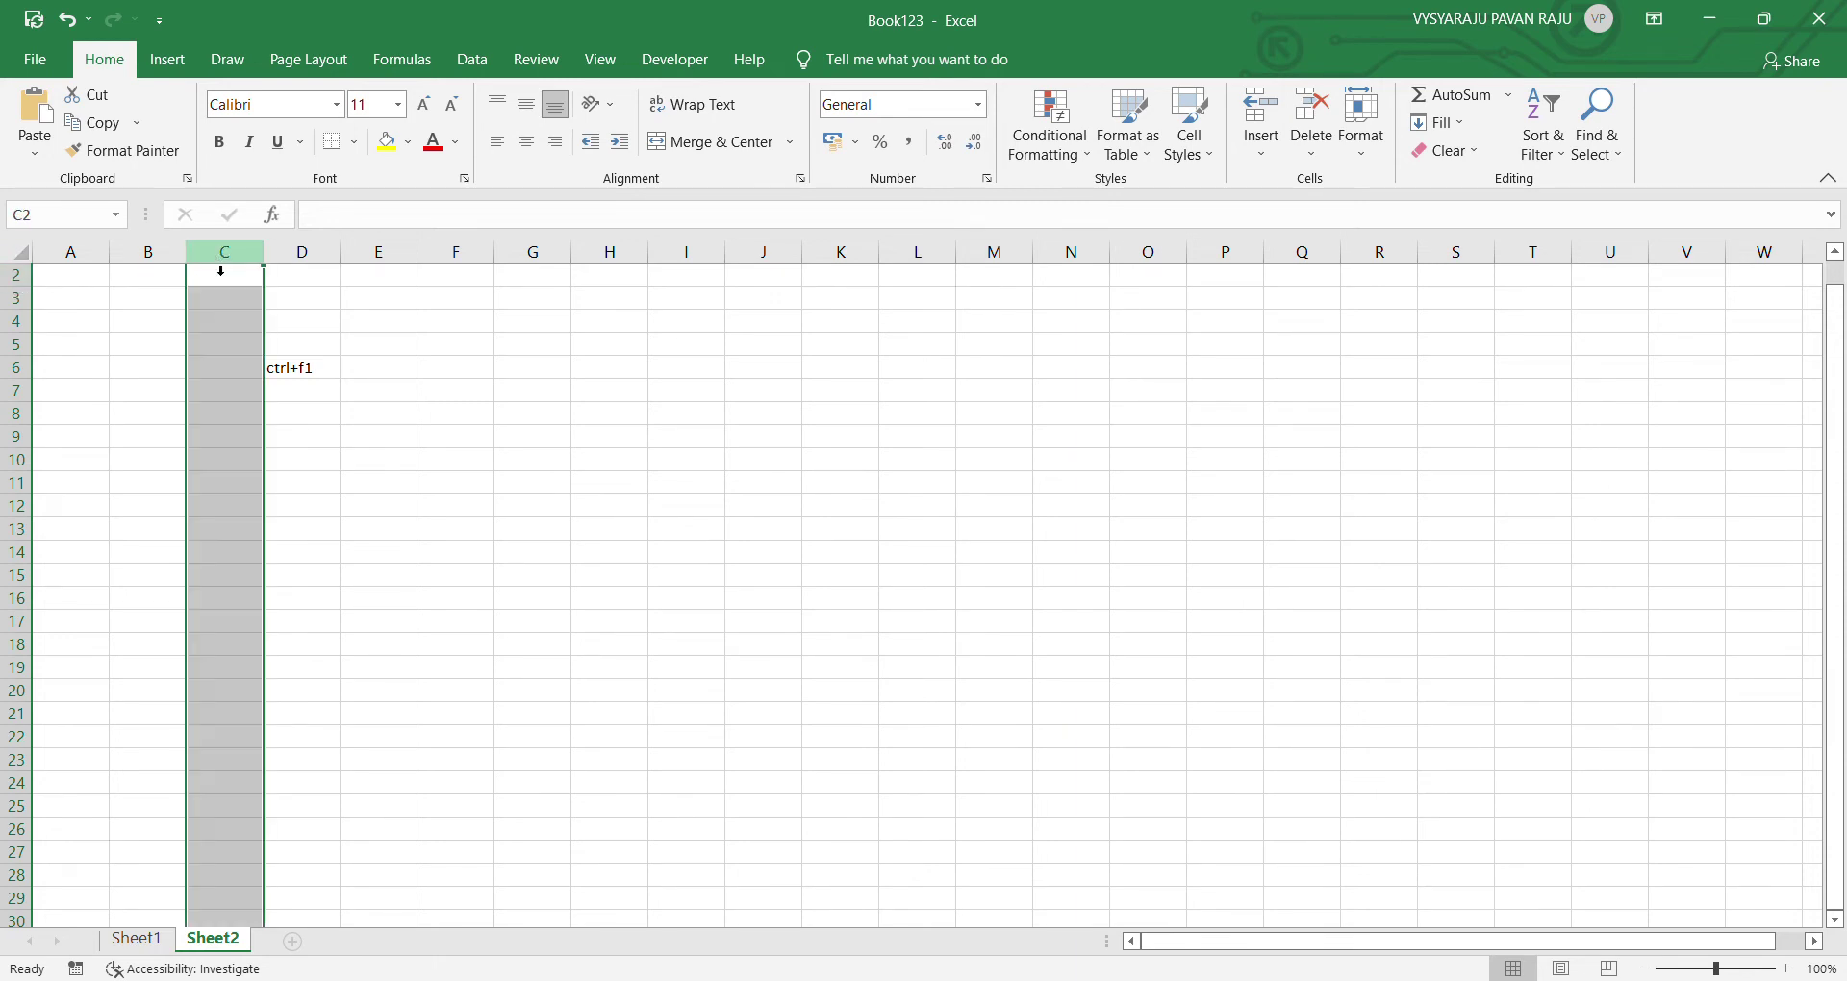
{"action": "left_click", "coordinate": [230, 325]}
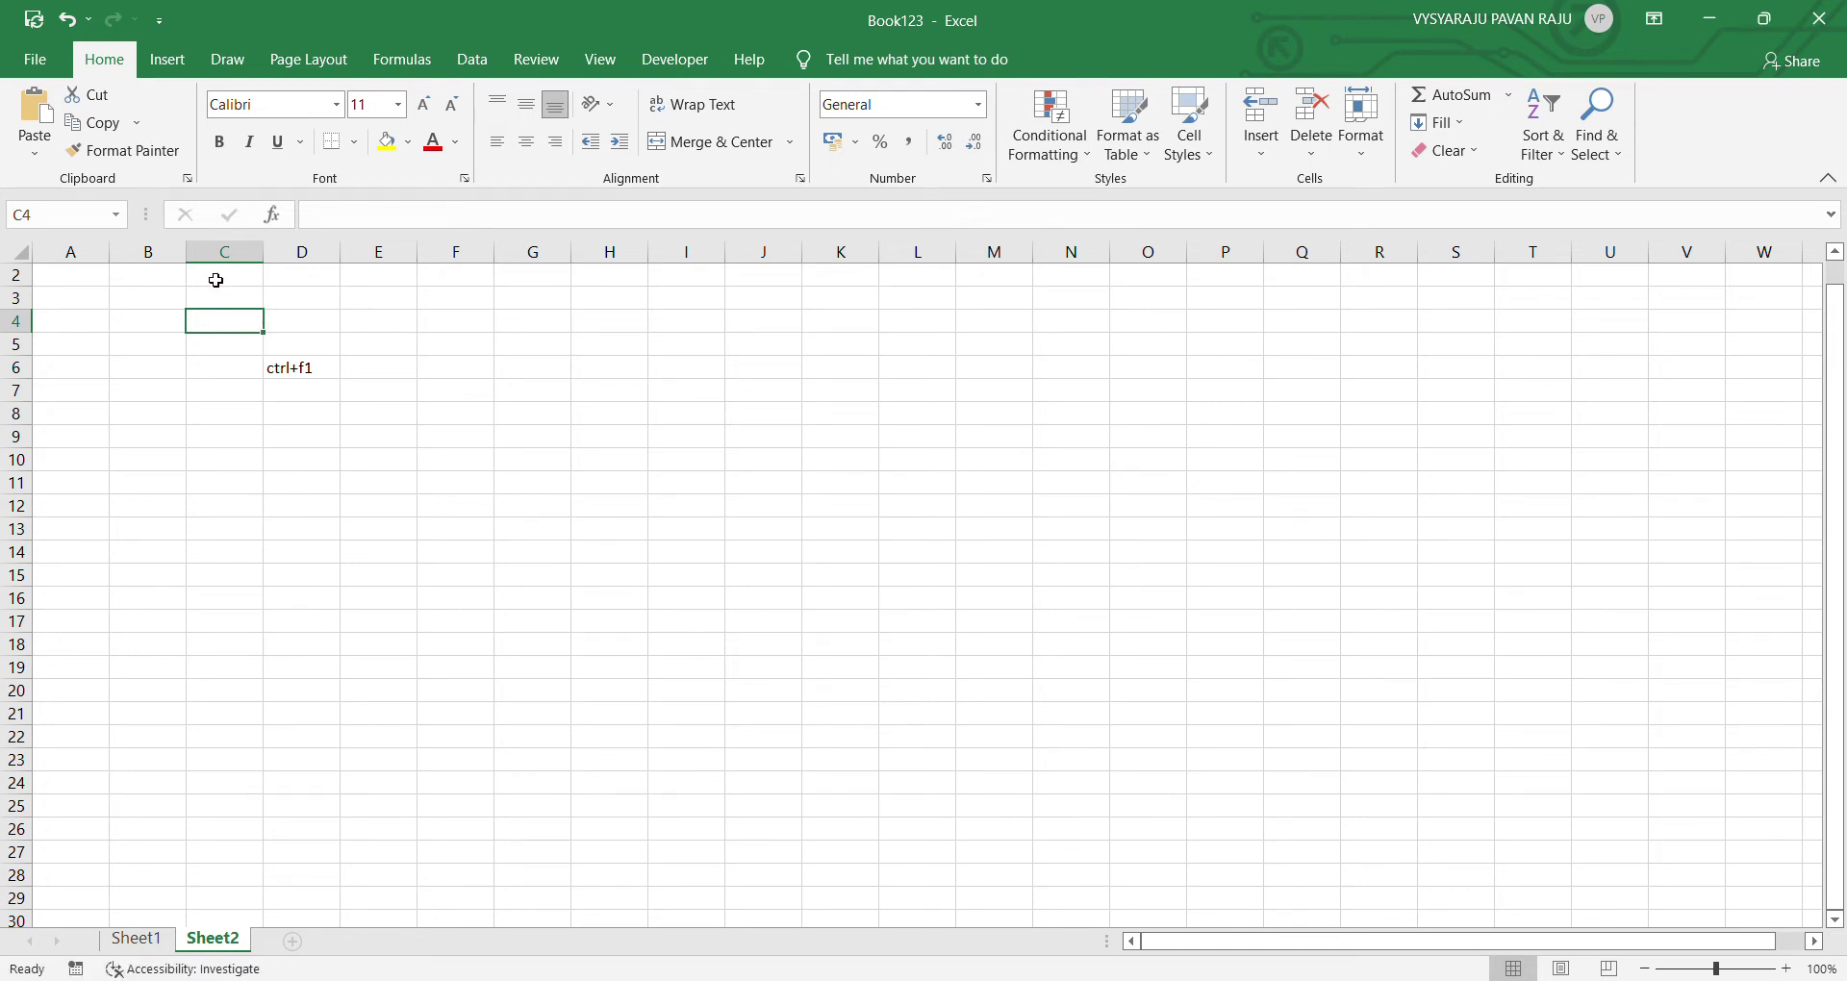
Step: Enter the user's first name in C4, confirm it, and reselect C4
{"action": "type", "text": "pavan"}
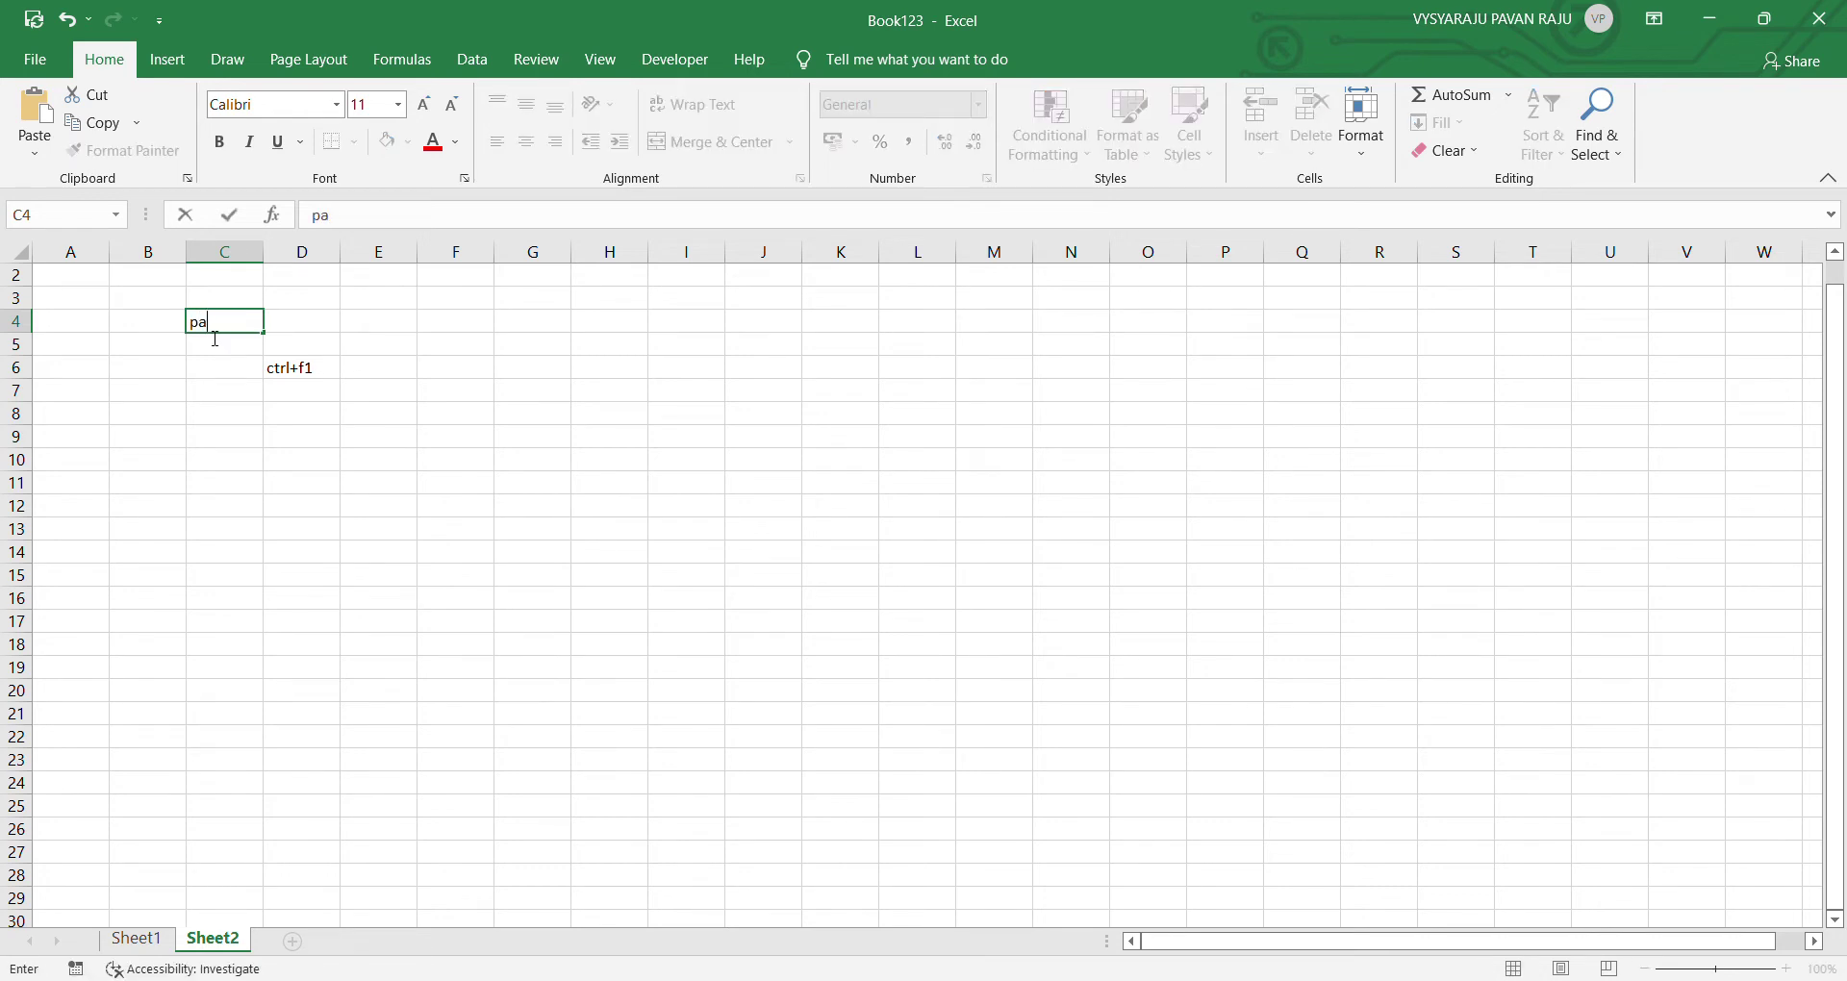
{"action": "left_click", "coordinate": [271, 368]}
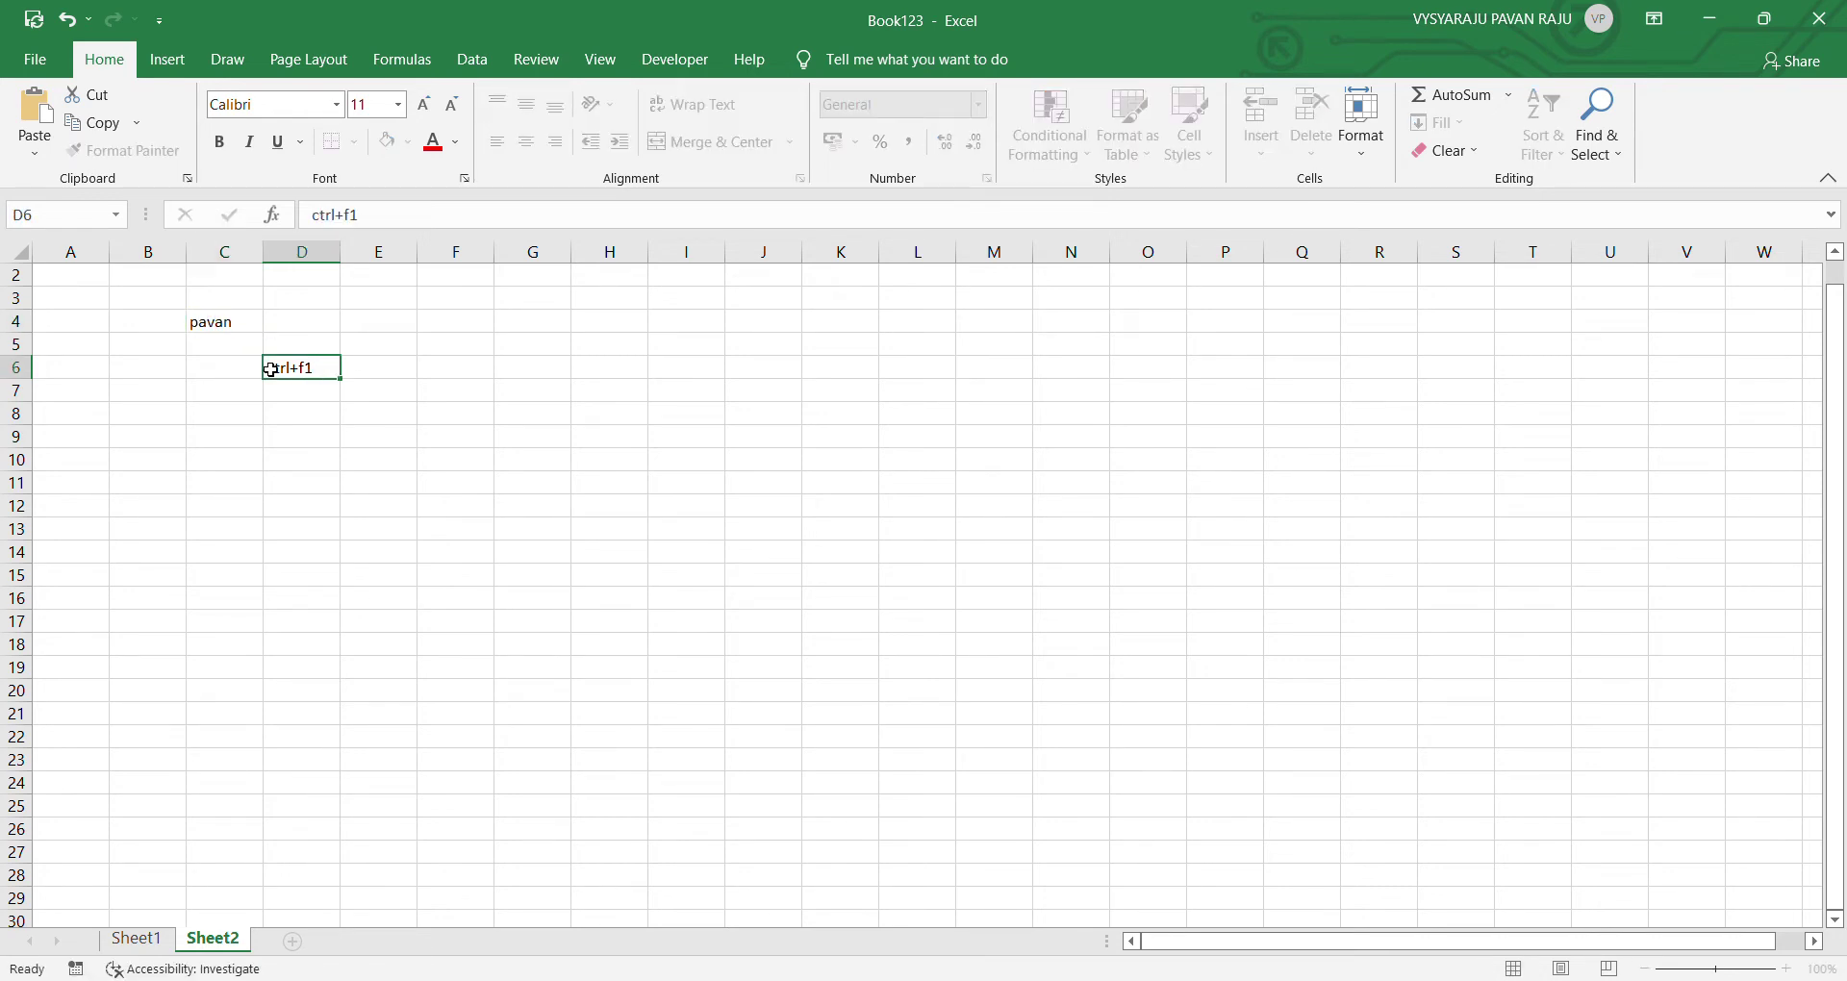
{"action": "left_click", "coordinate": [237, 325]}
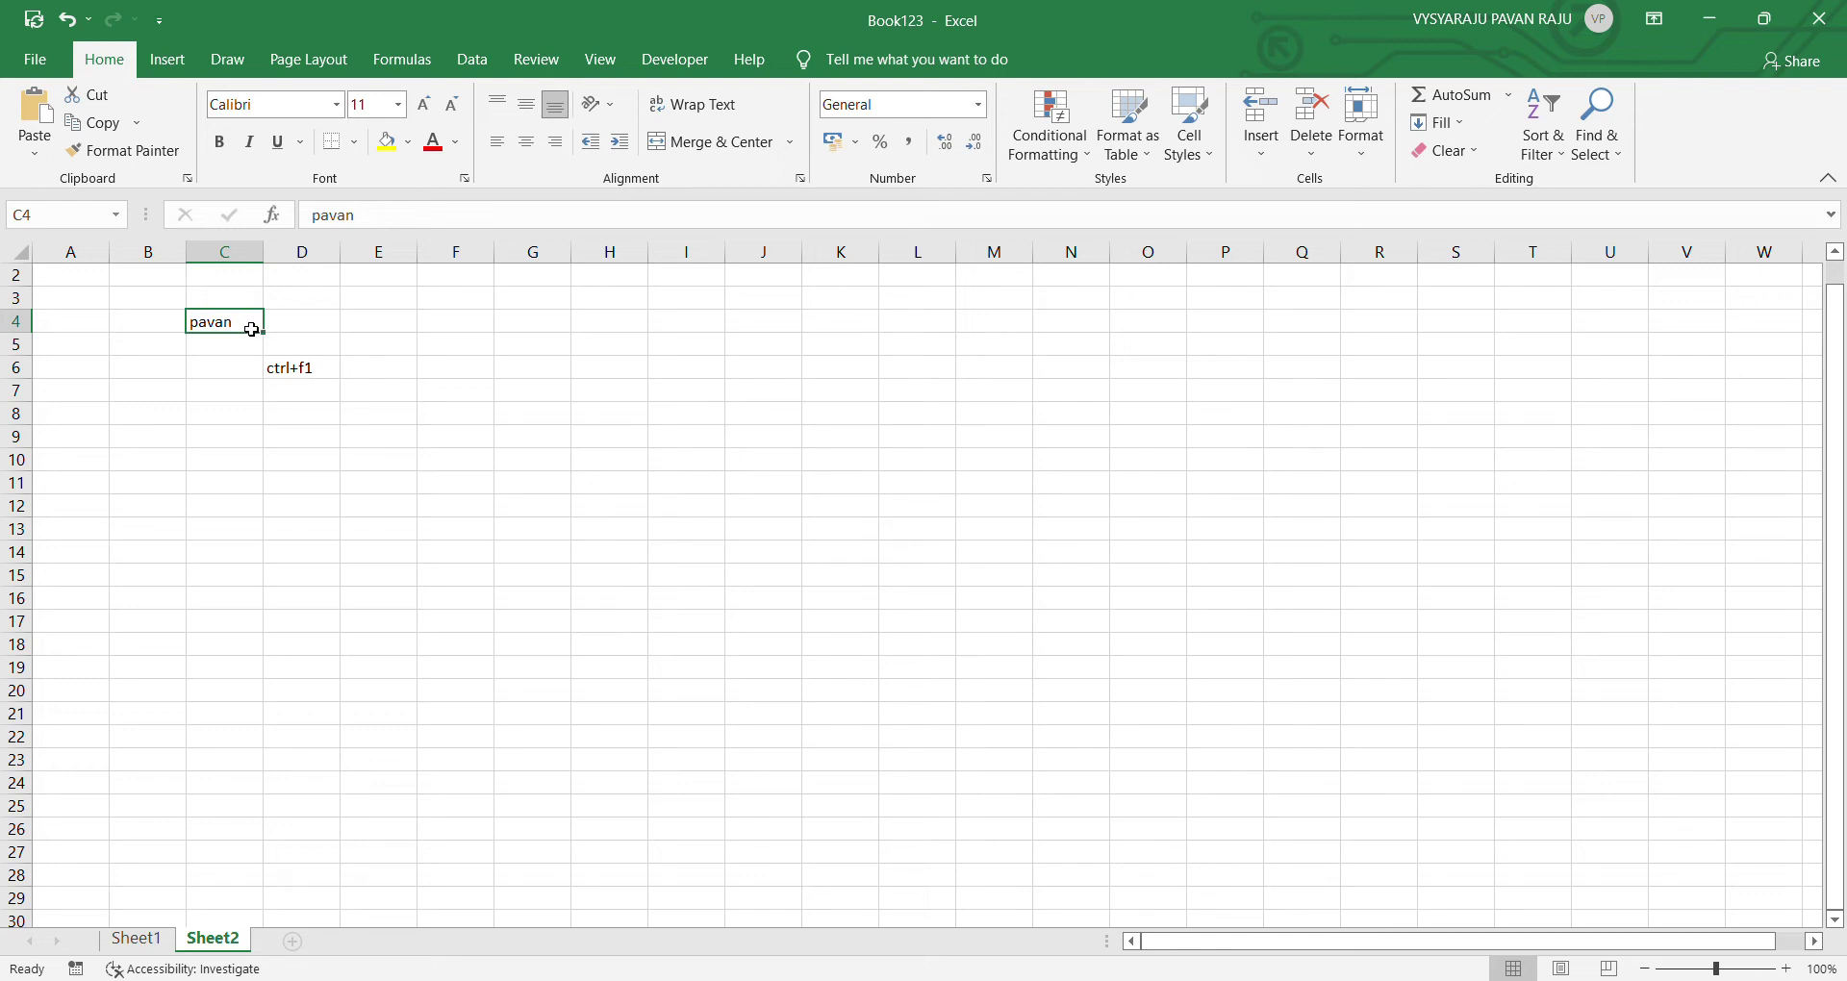
Step: Move between E4, F5 and C4, opening C4 for editing once without changes
{"action": "left_click", "coordinate": [349, 328]}
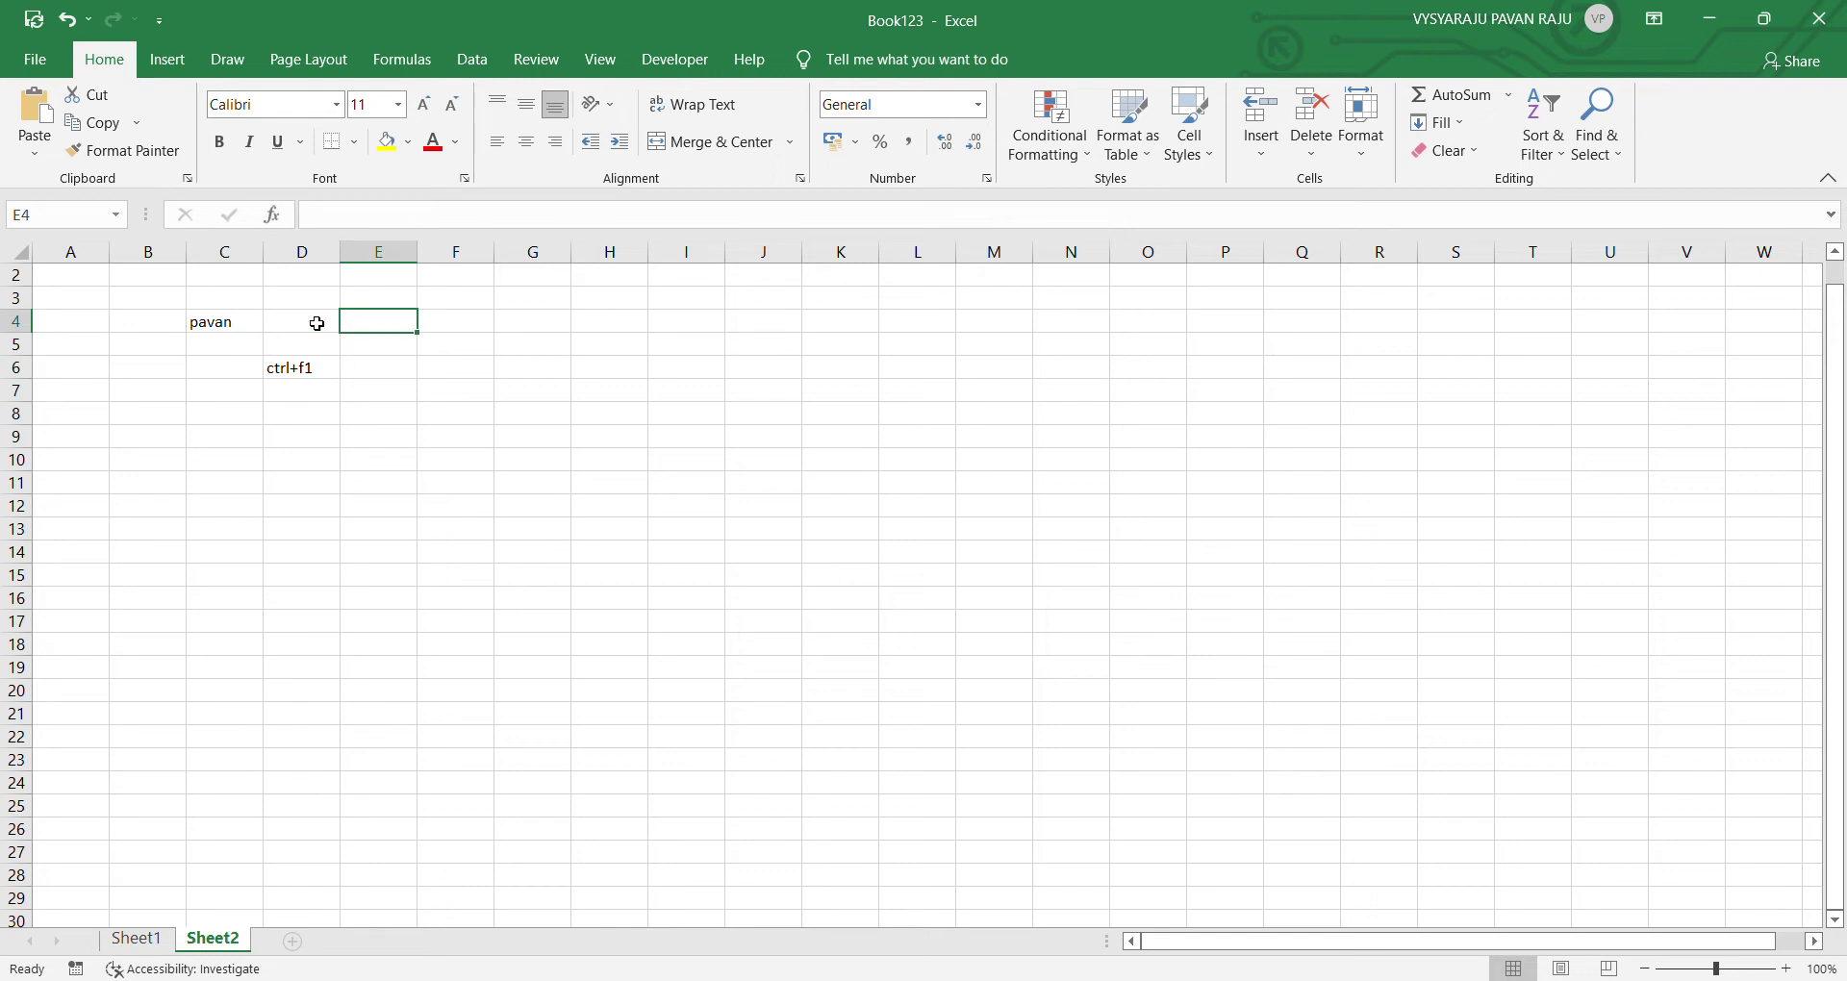
{"action": "left_click", "coordinate": [239, 326]}
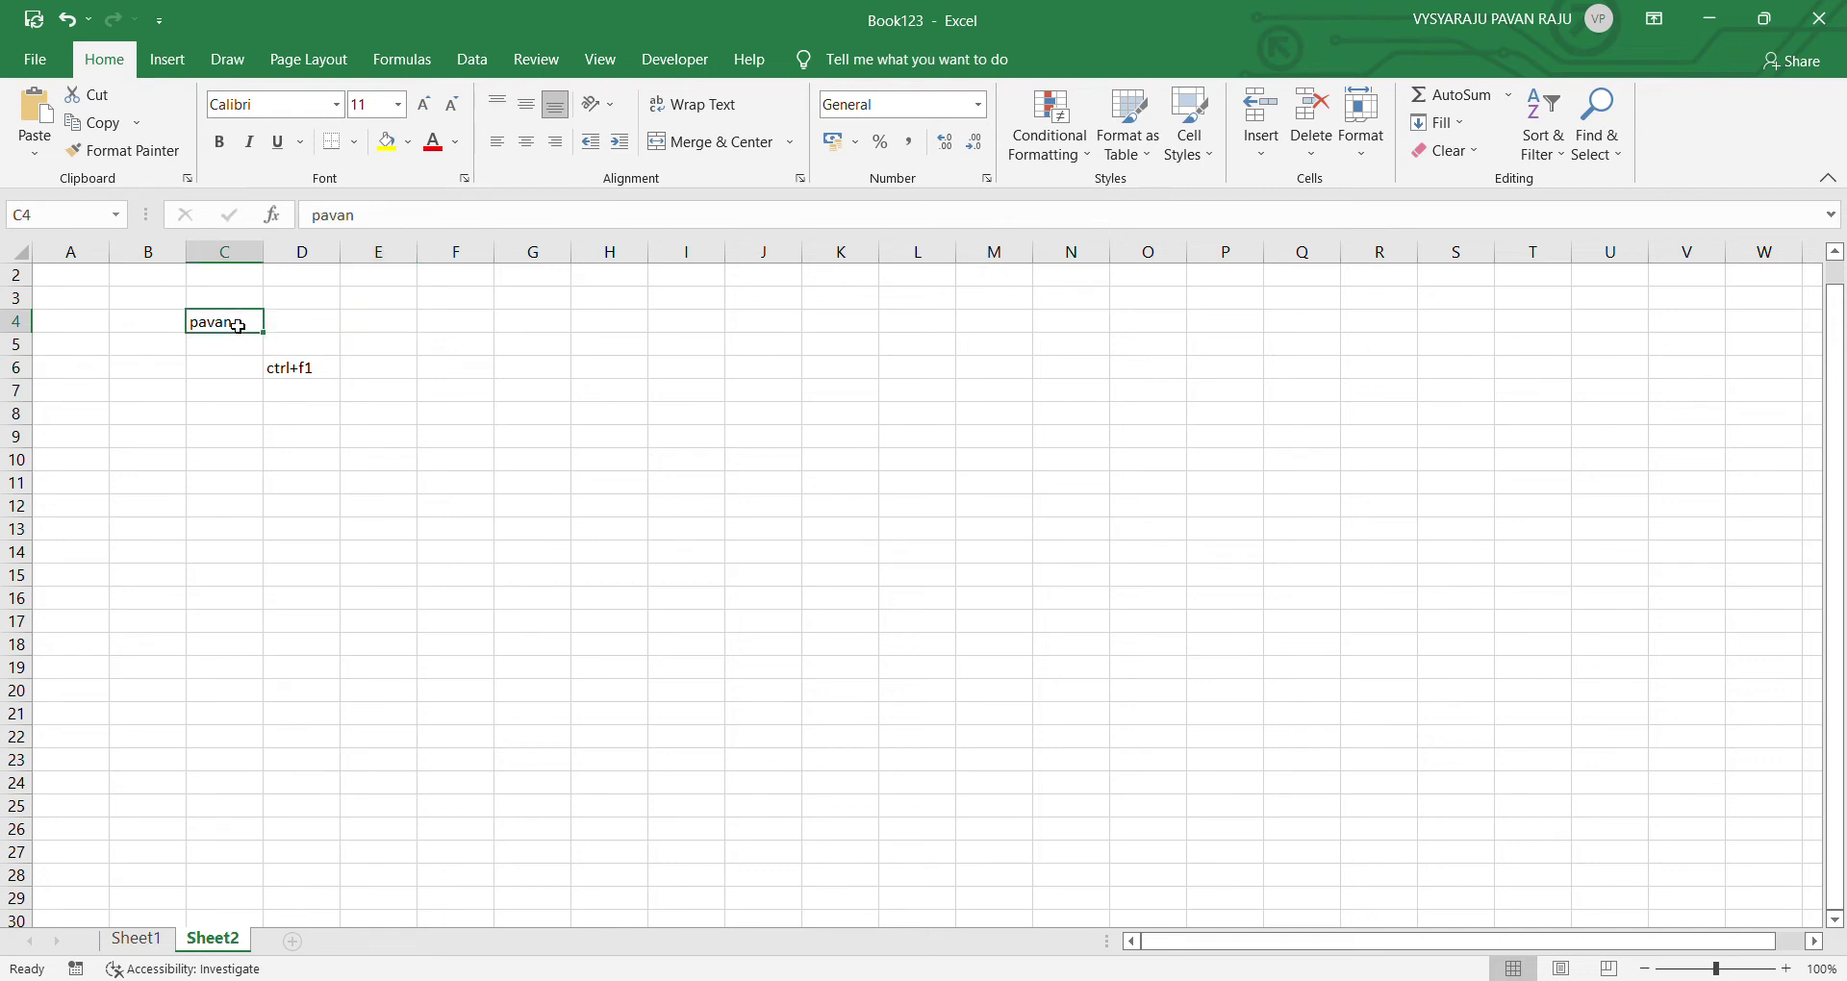
{"action": "double_click", "coordinate": [236, 334]}
{"action": "left_click", "coordinate": [337, 327]}
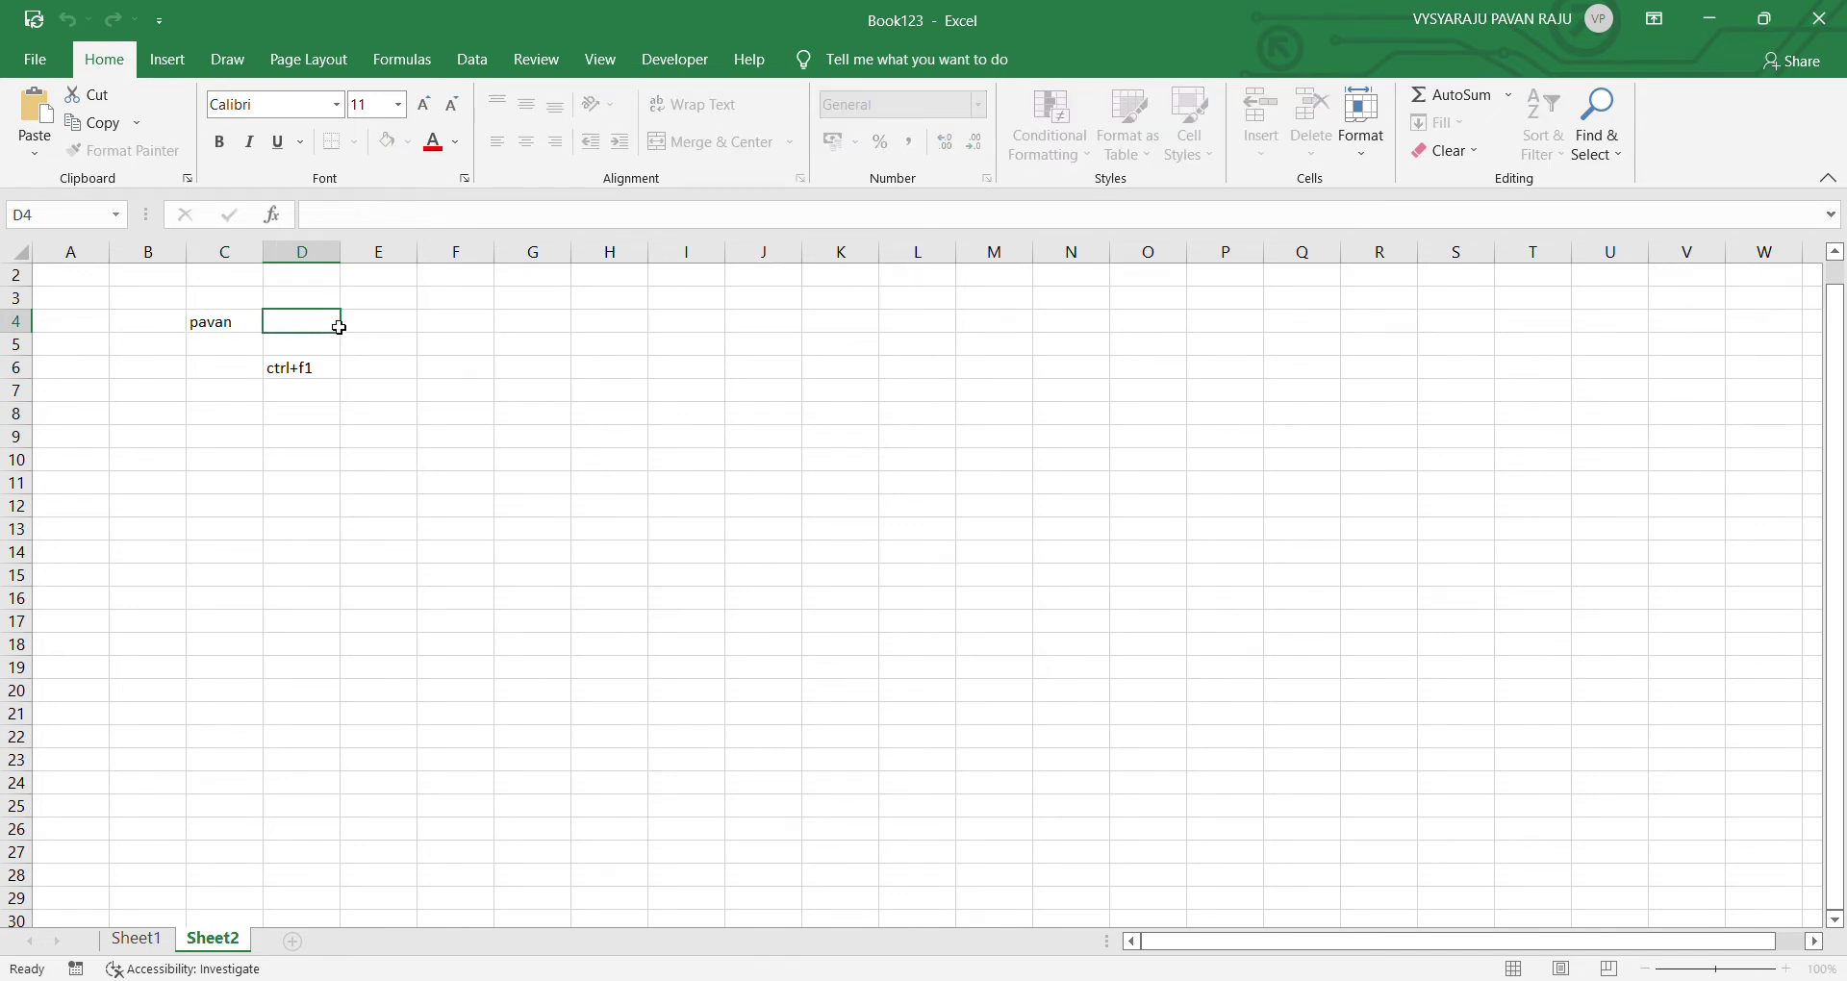
{"action": "left_click", "coordinate": [220, 325]}
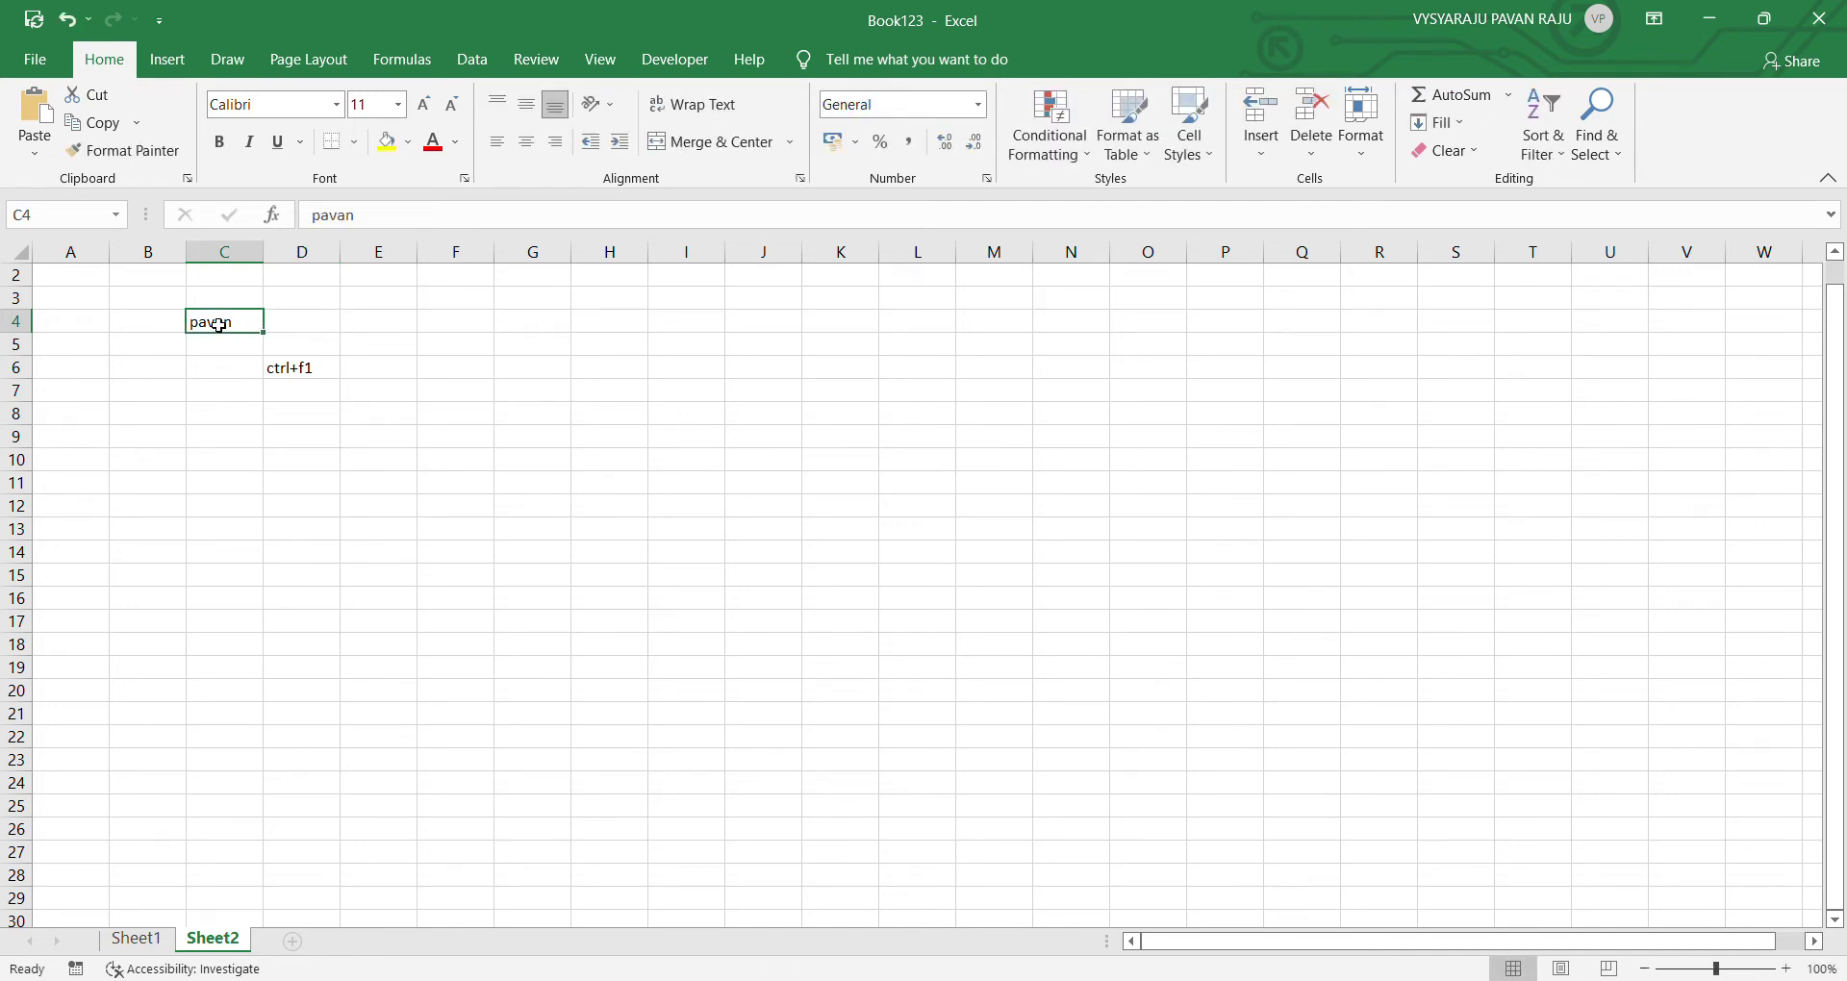
{"action": "left_click", "coordinate": [484, 352]}
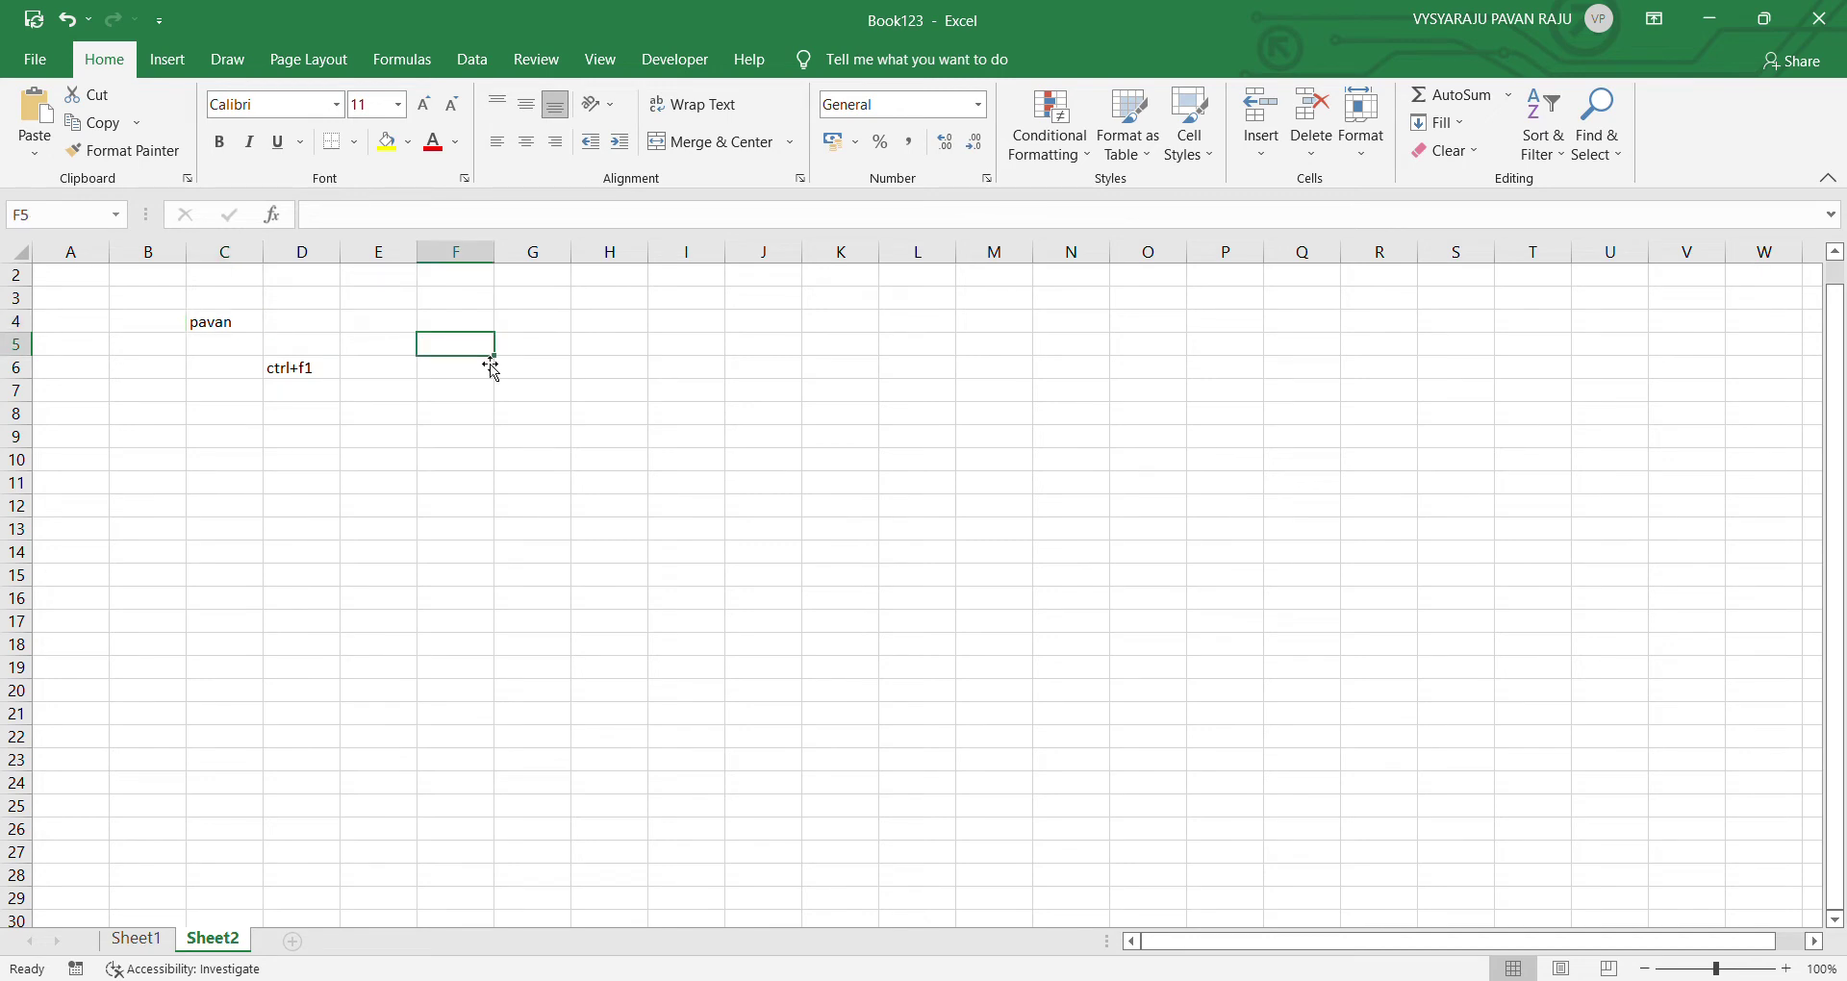
{"action": "left_click", "coordinate": [250, 332]}
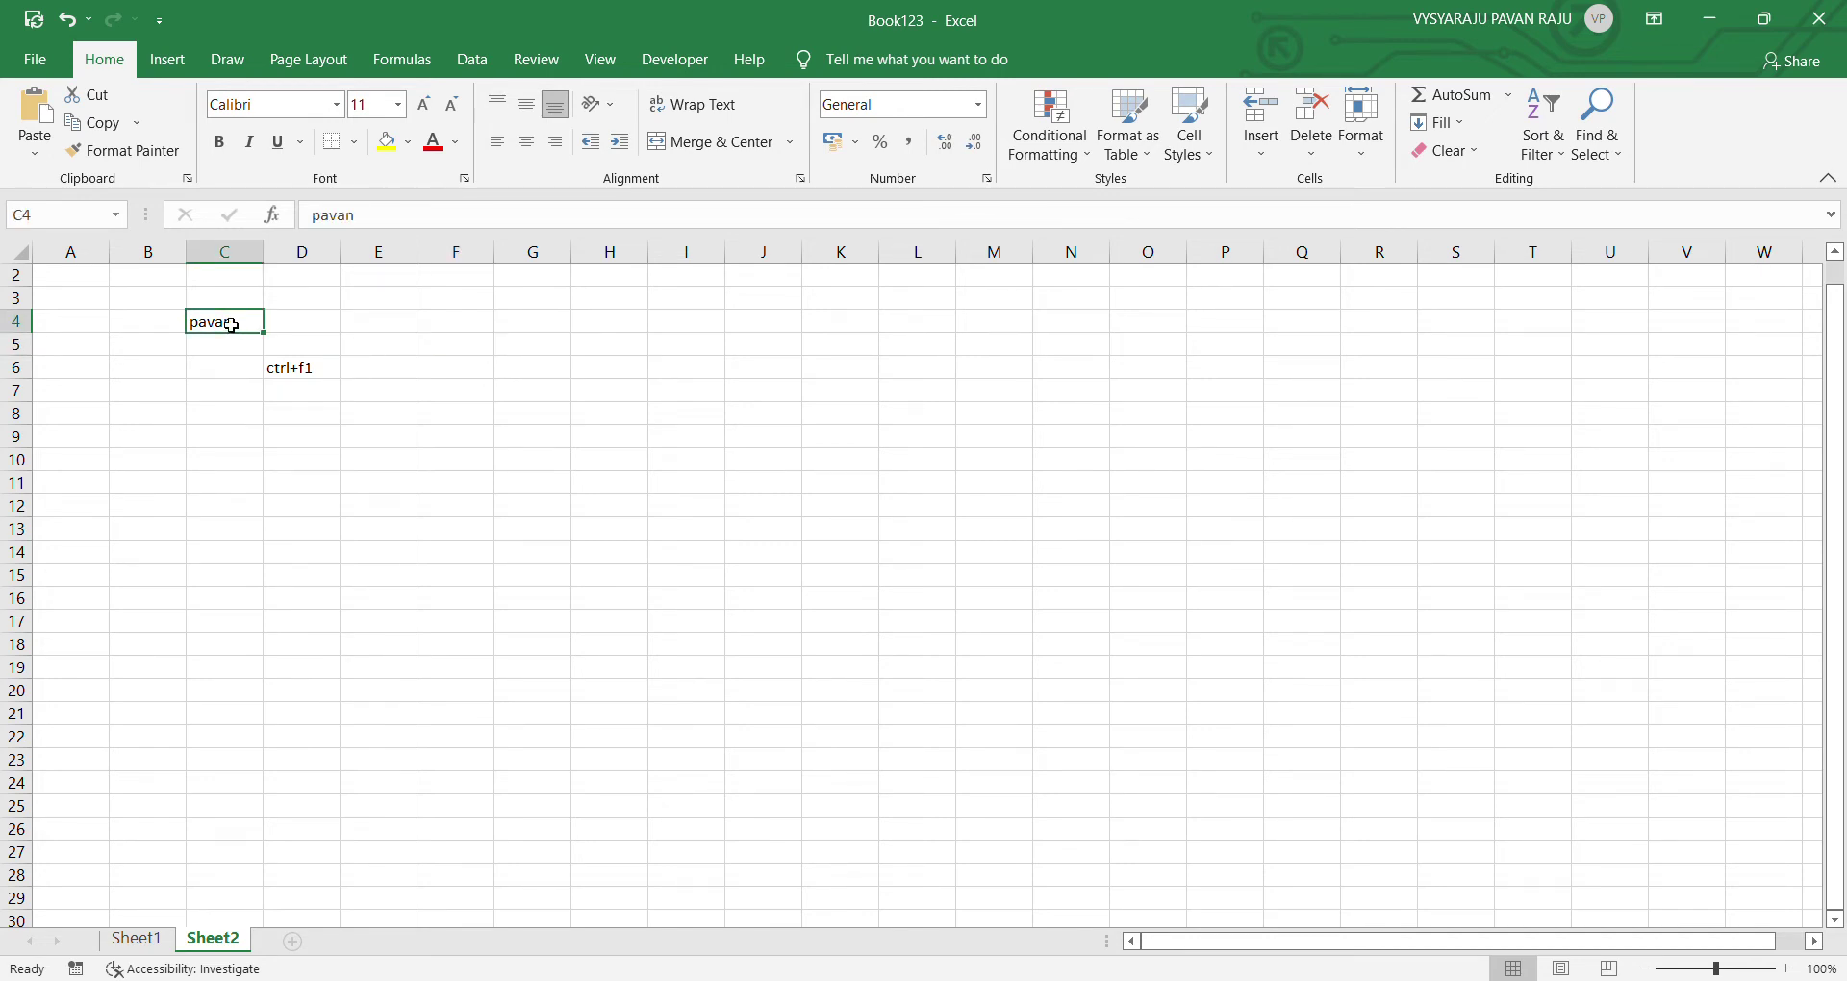
Step: Open C4 for editing twice more without changes, ending on C4 after visiting D4
{"action": "double_click", "coordinate": [234, 328]}
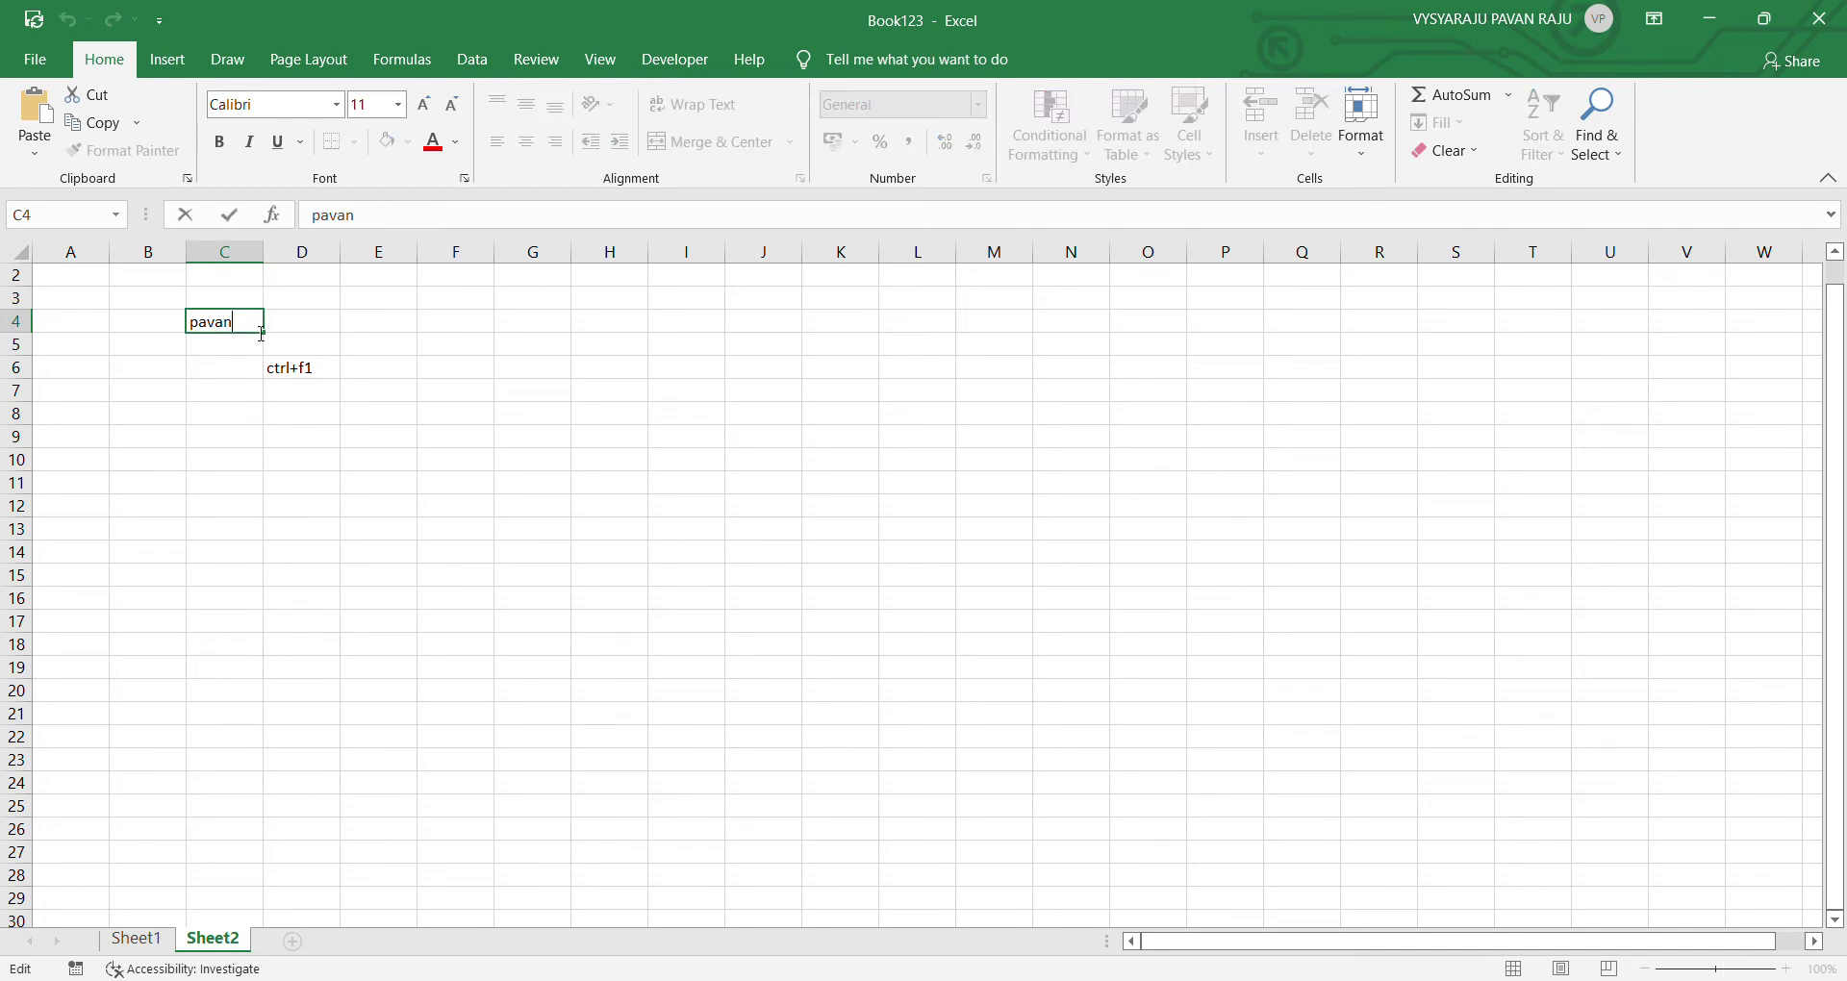
{"action": "left_click", "coordinate": [375, 331]}
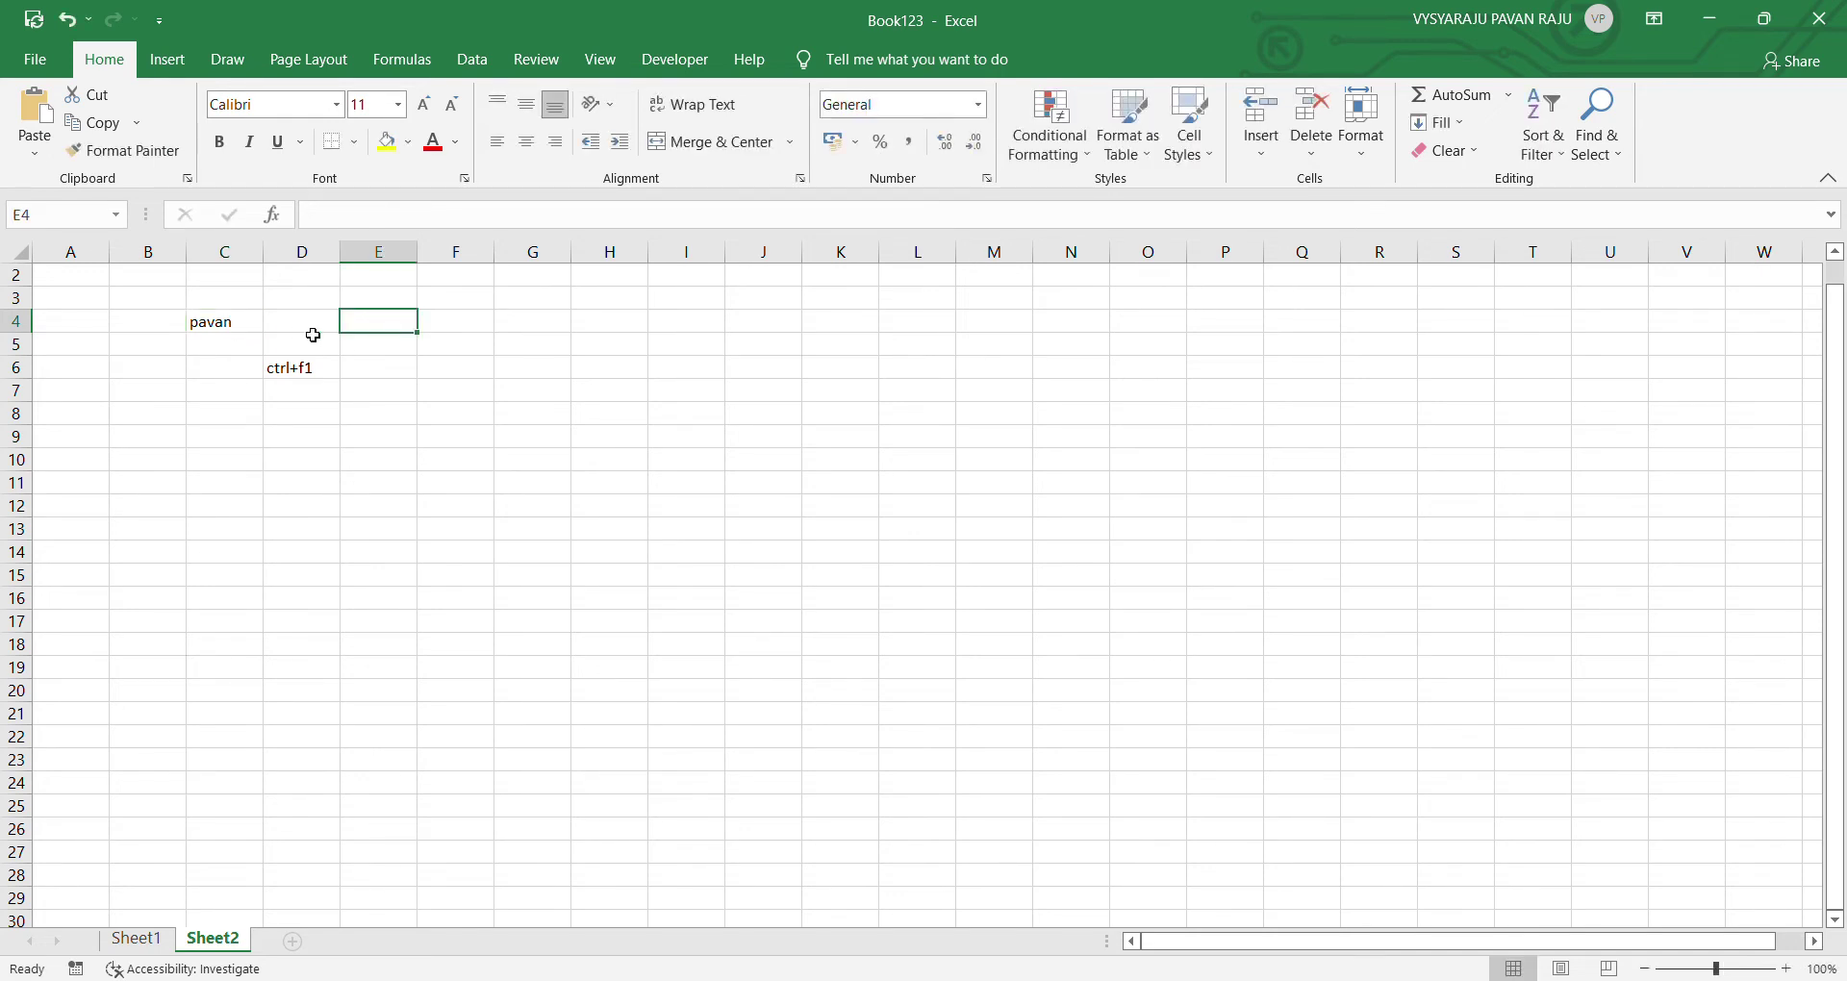
{"action": "left_click", "coordinate": [250, 330]}
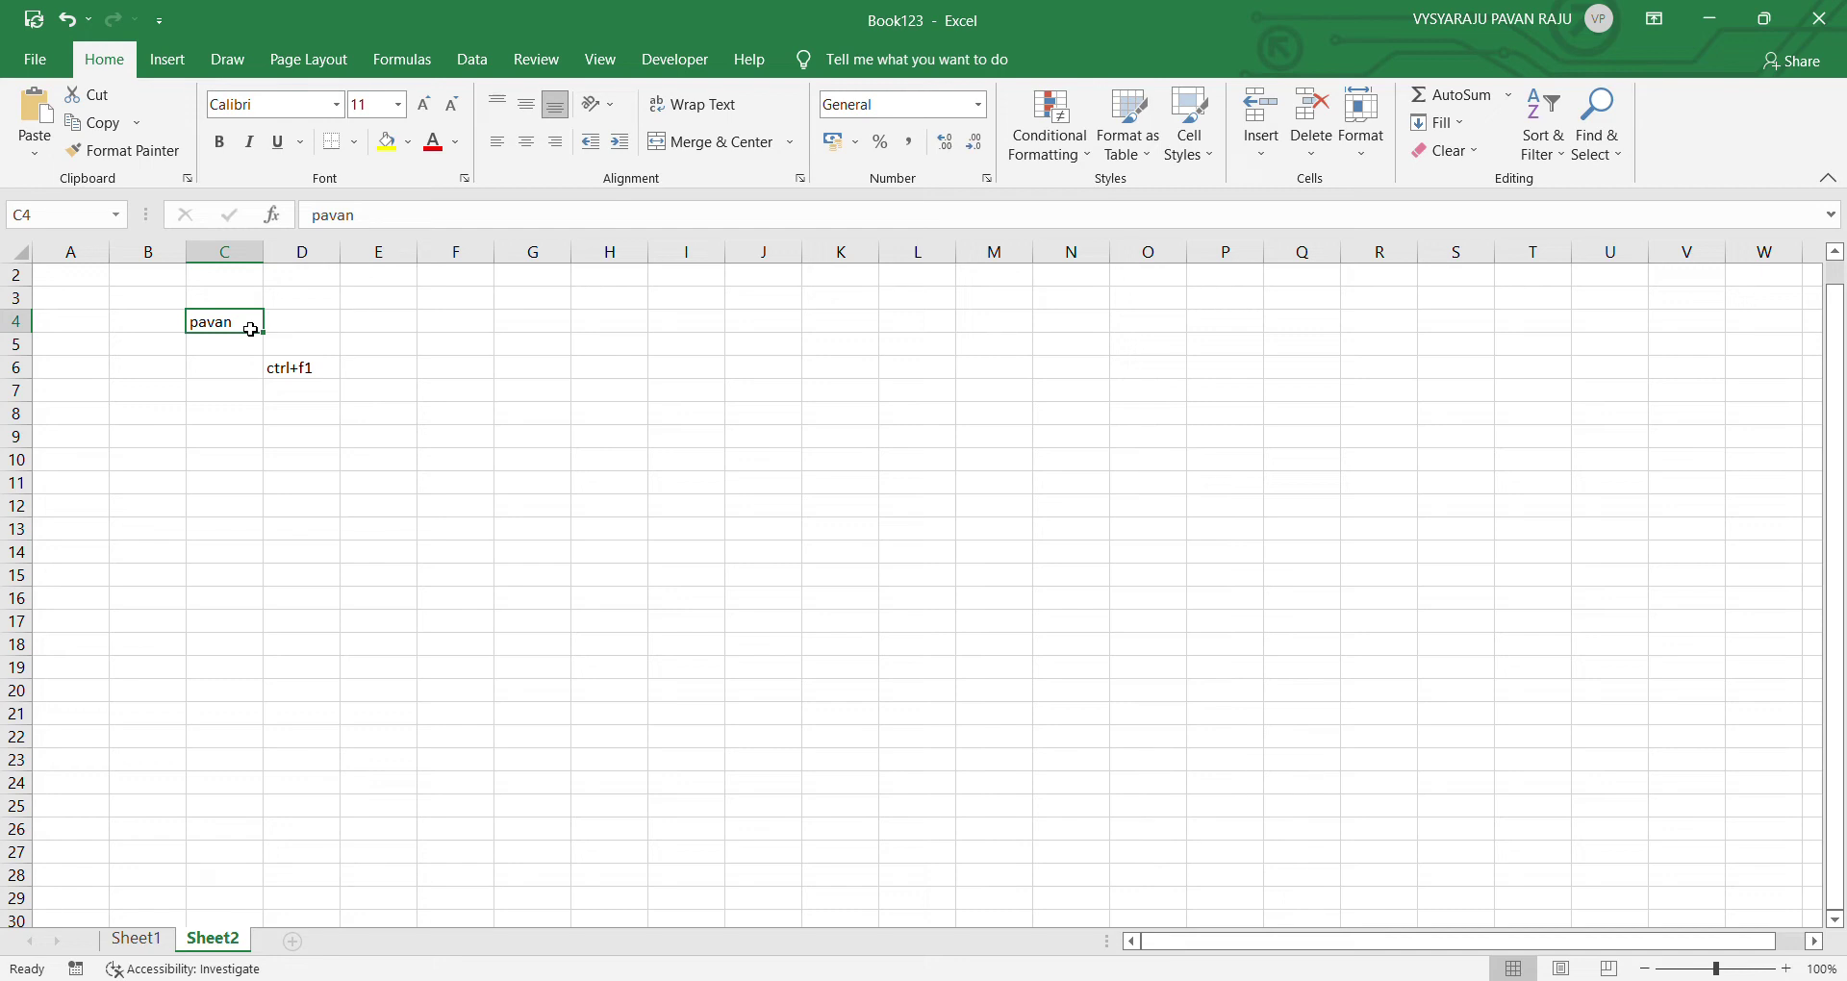
{"action": "double_click", "coordinate": [250, 330]}
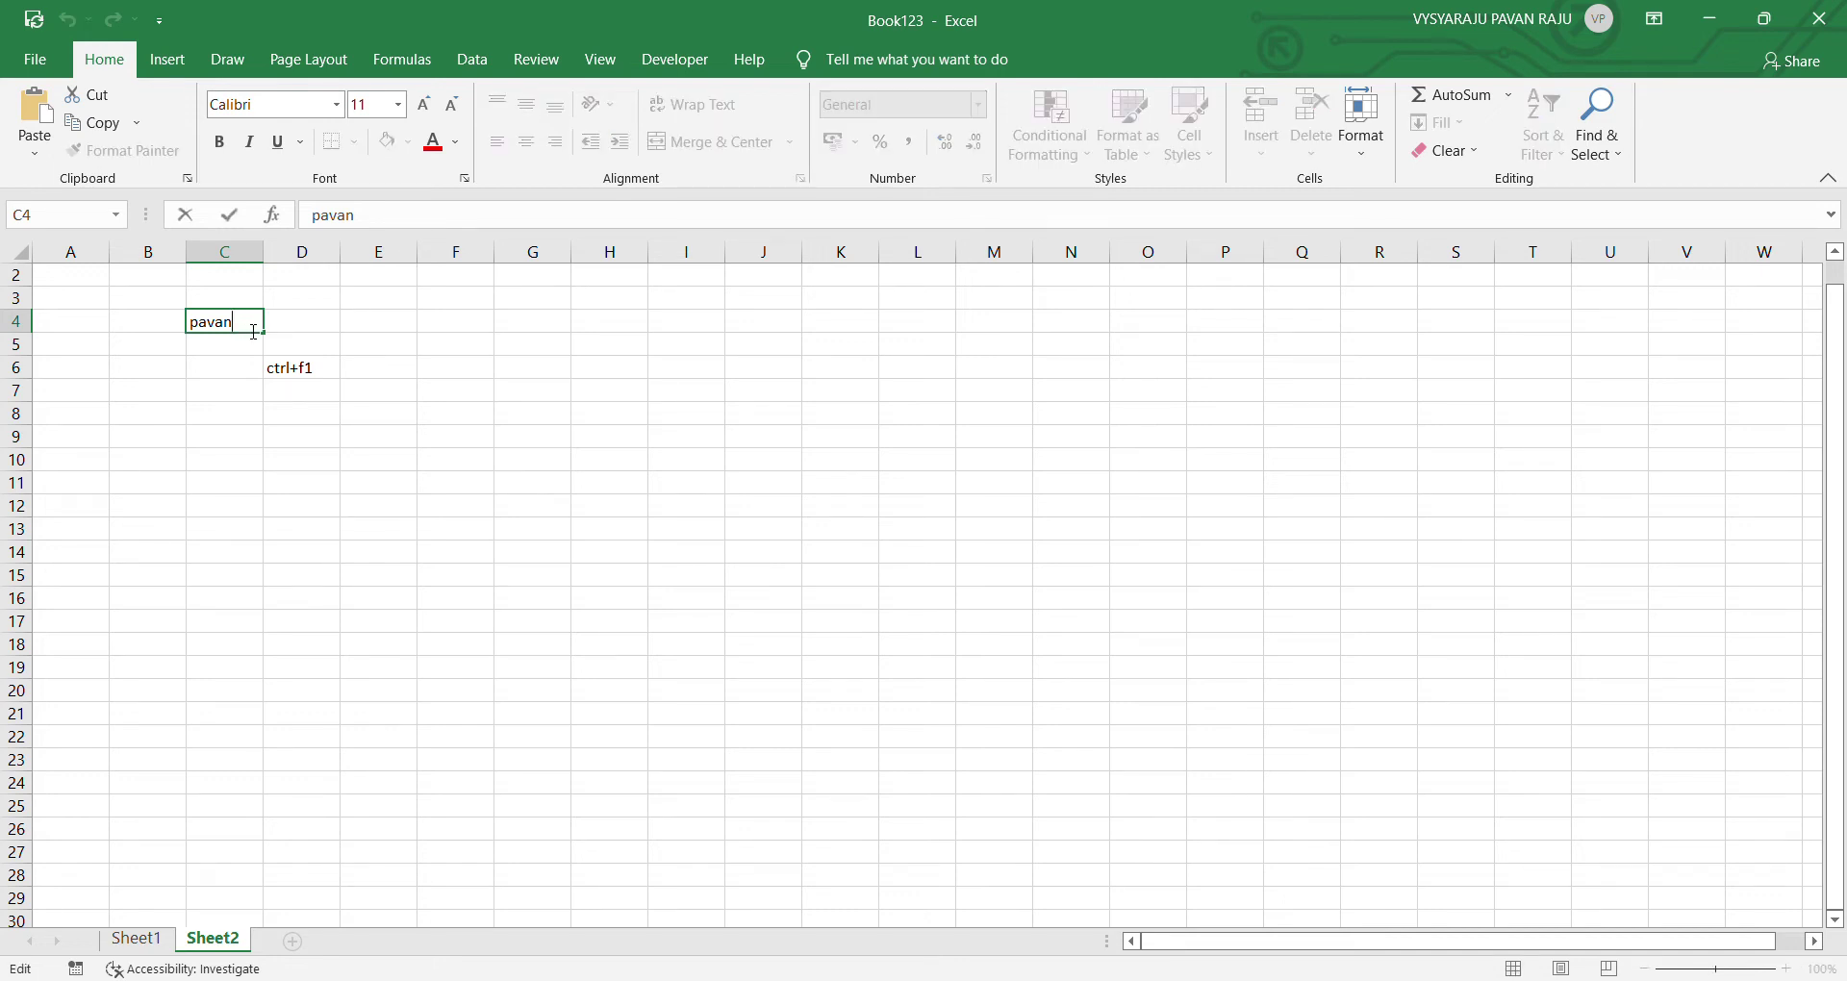
{"action": "left_click", "coordinate": [321, 340]}
{"action": "left_click", "coordinate": [256, 321]}
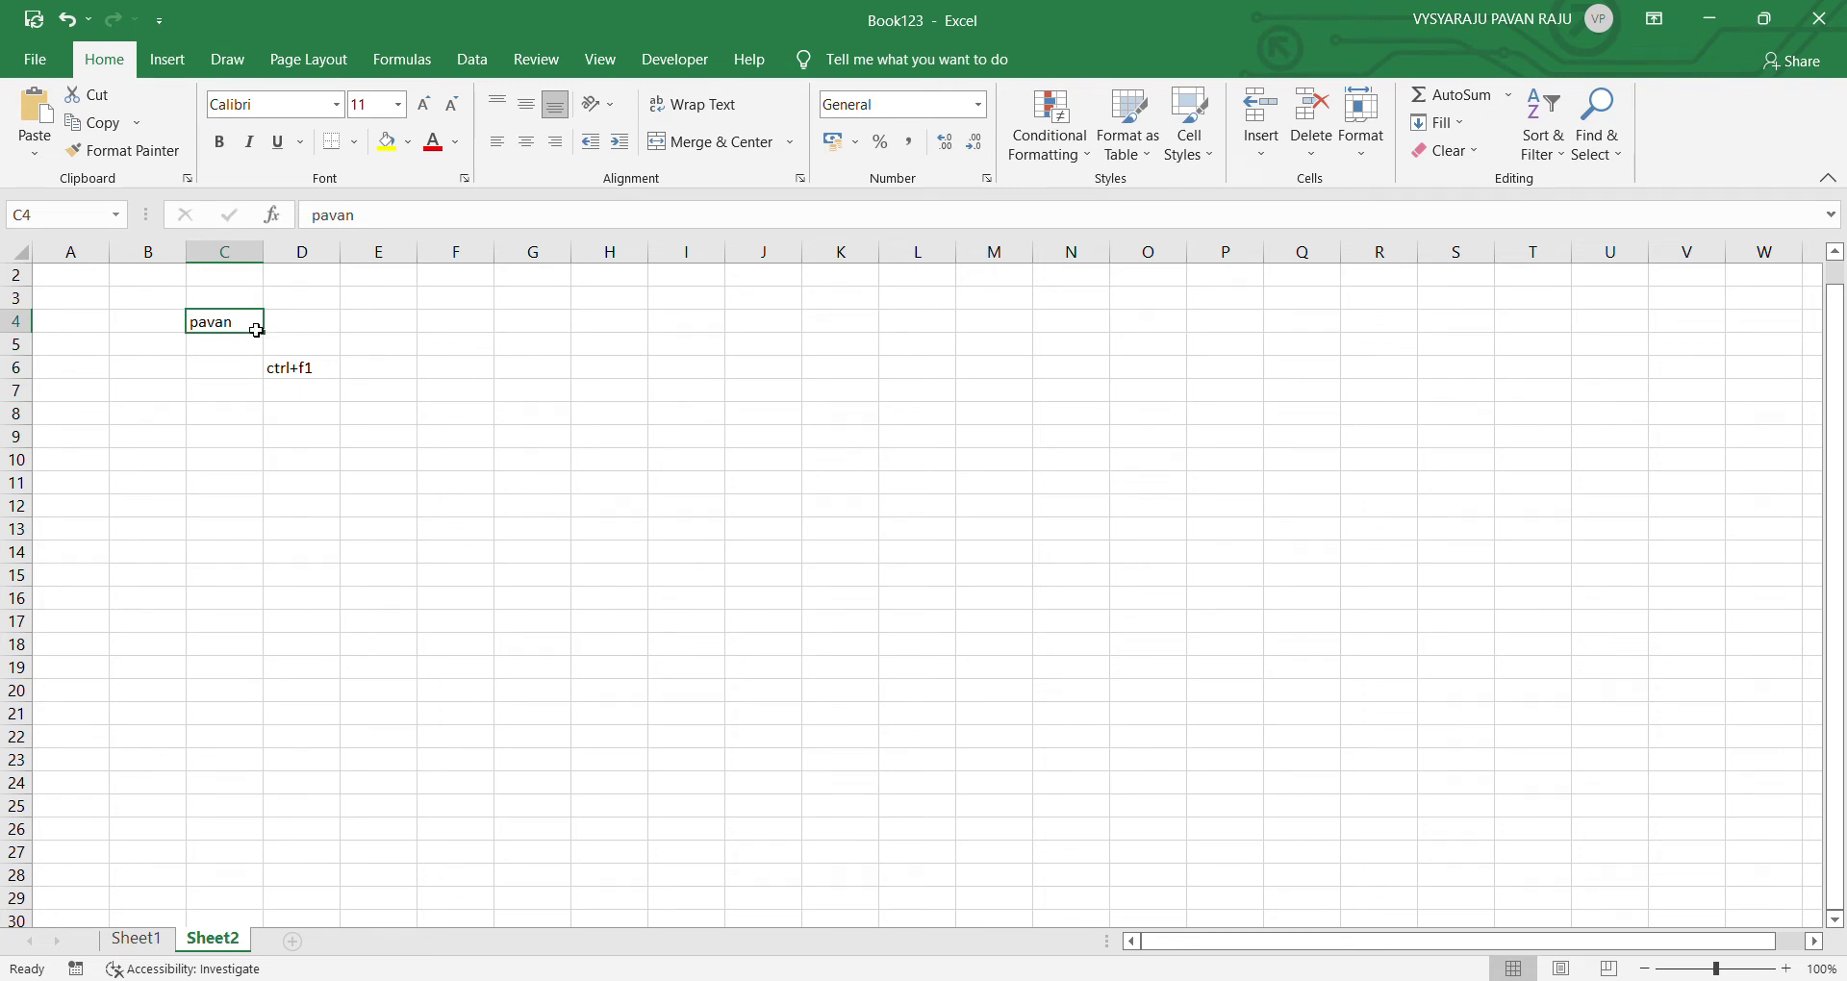
{"action": "left_click", "coordinate": [327, 327]}
{"action": "left_click", "coordinate": [228, 329]}
{"action": "key", "text": "F1"}
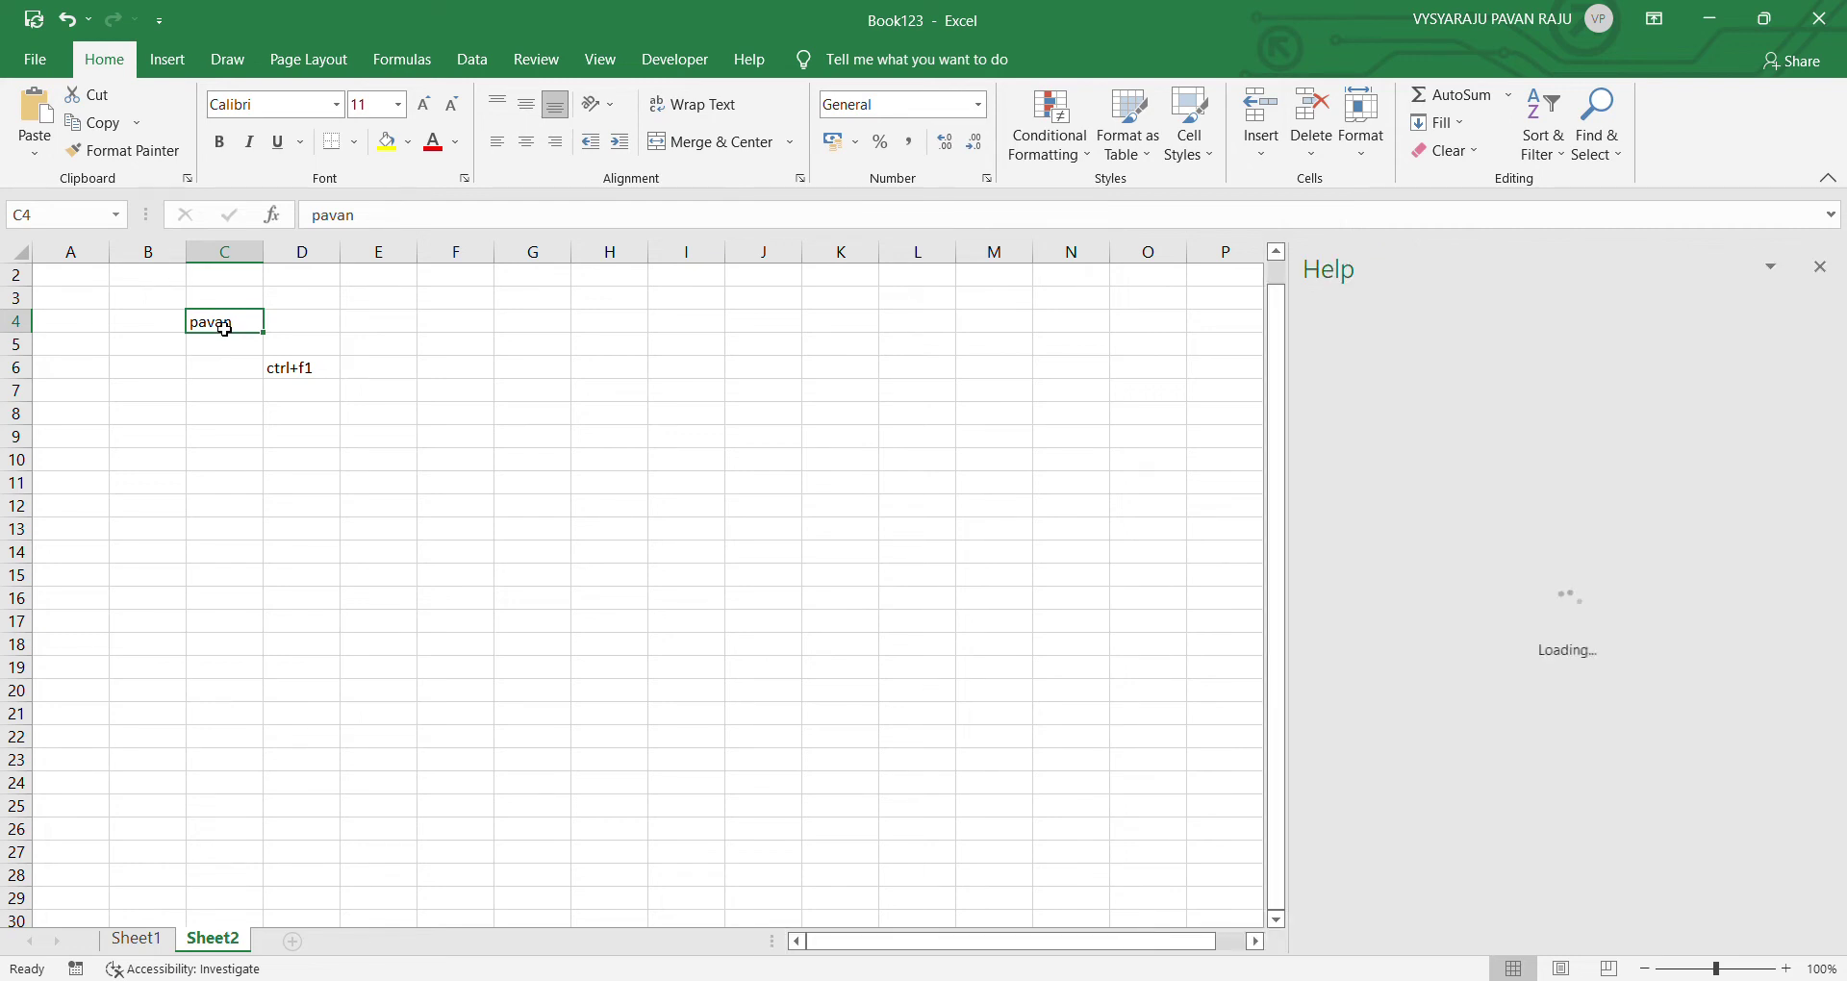
{"action": "key", "text": "F2"}
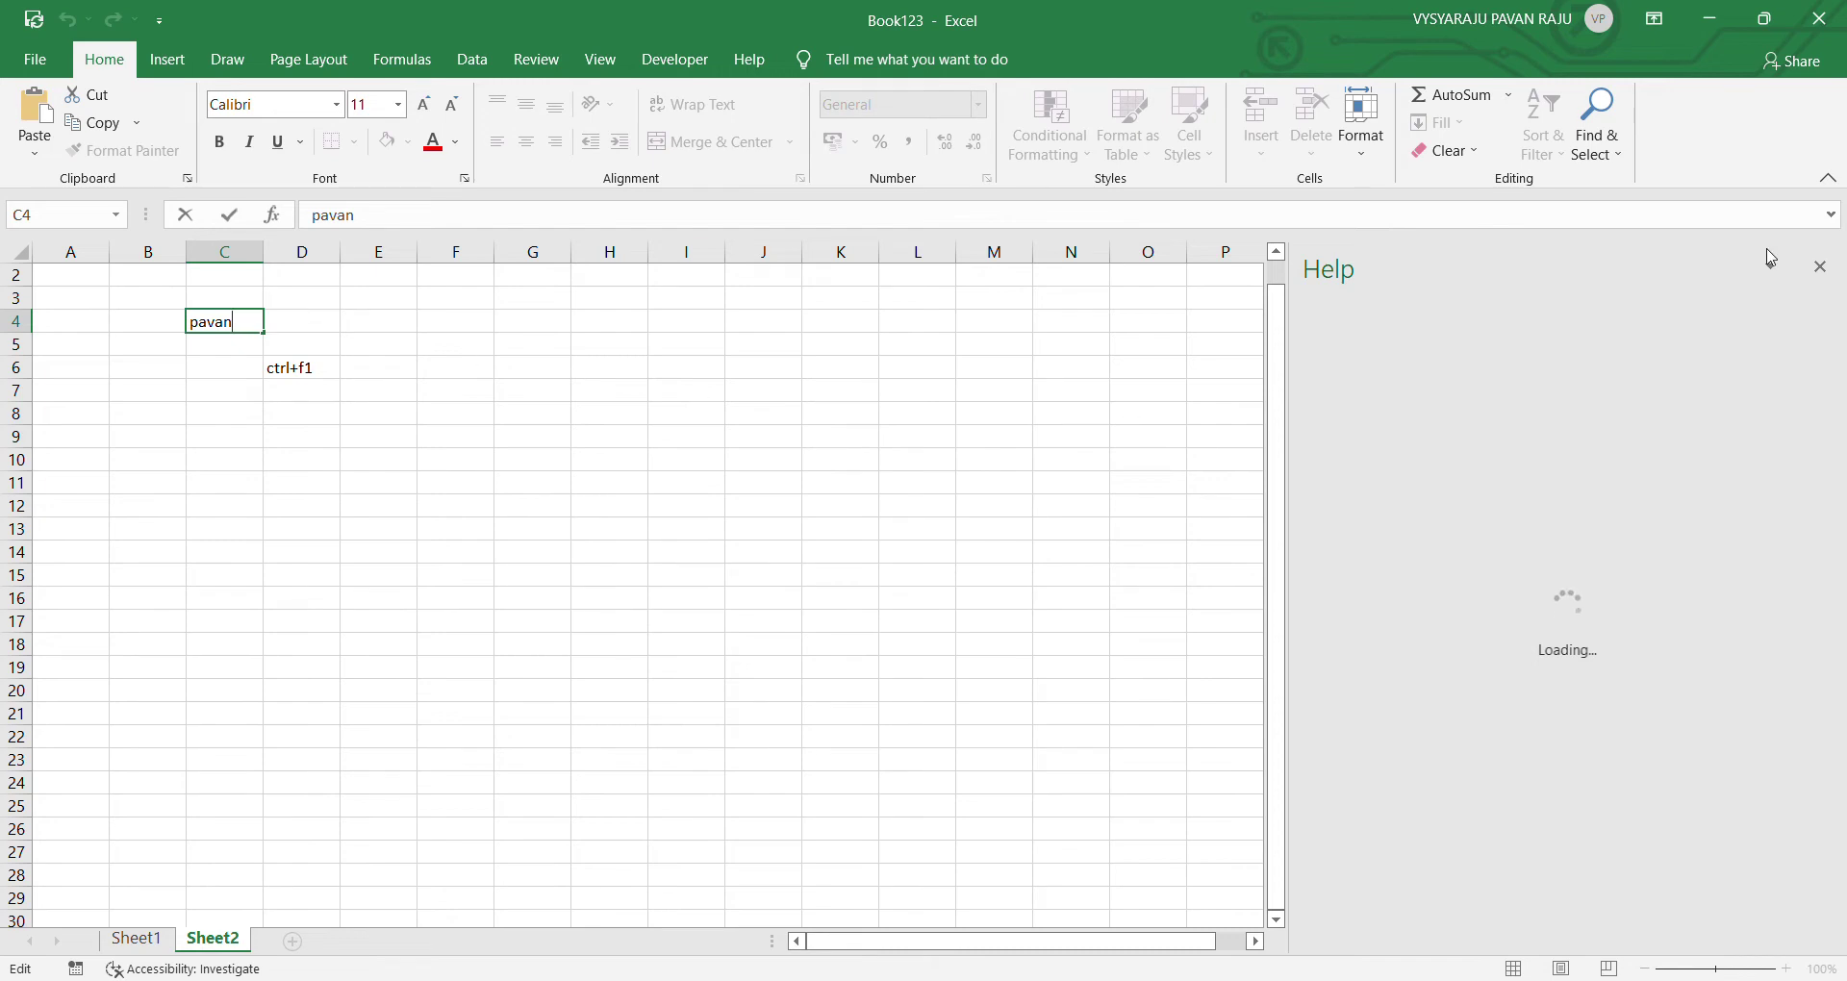
{"action": "left_click", "coordinate": [1821, 268]}
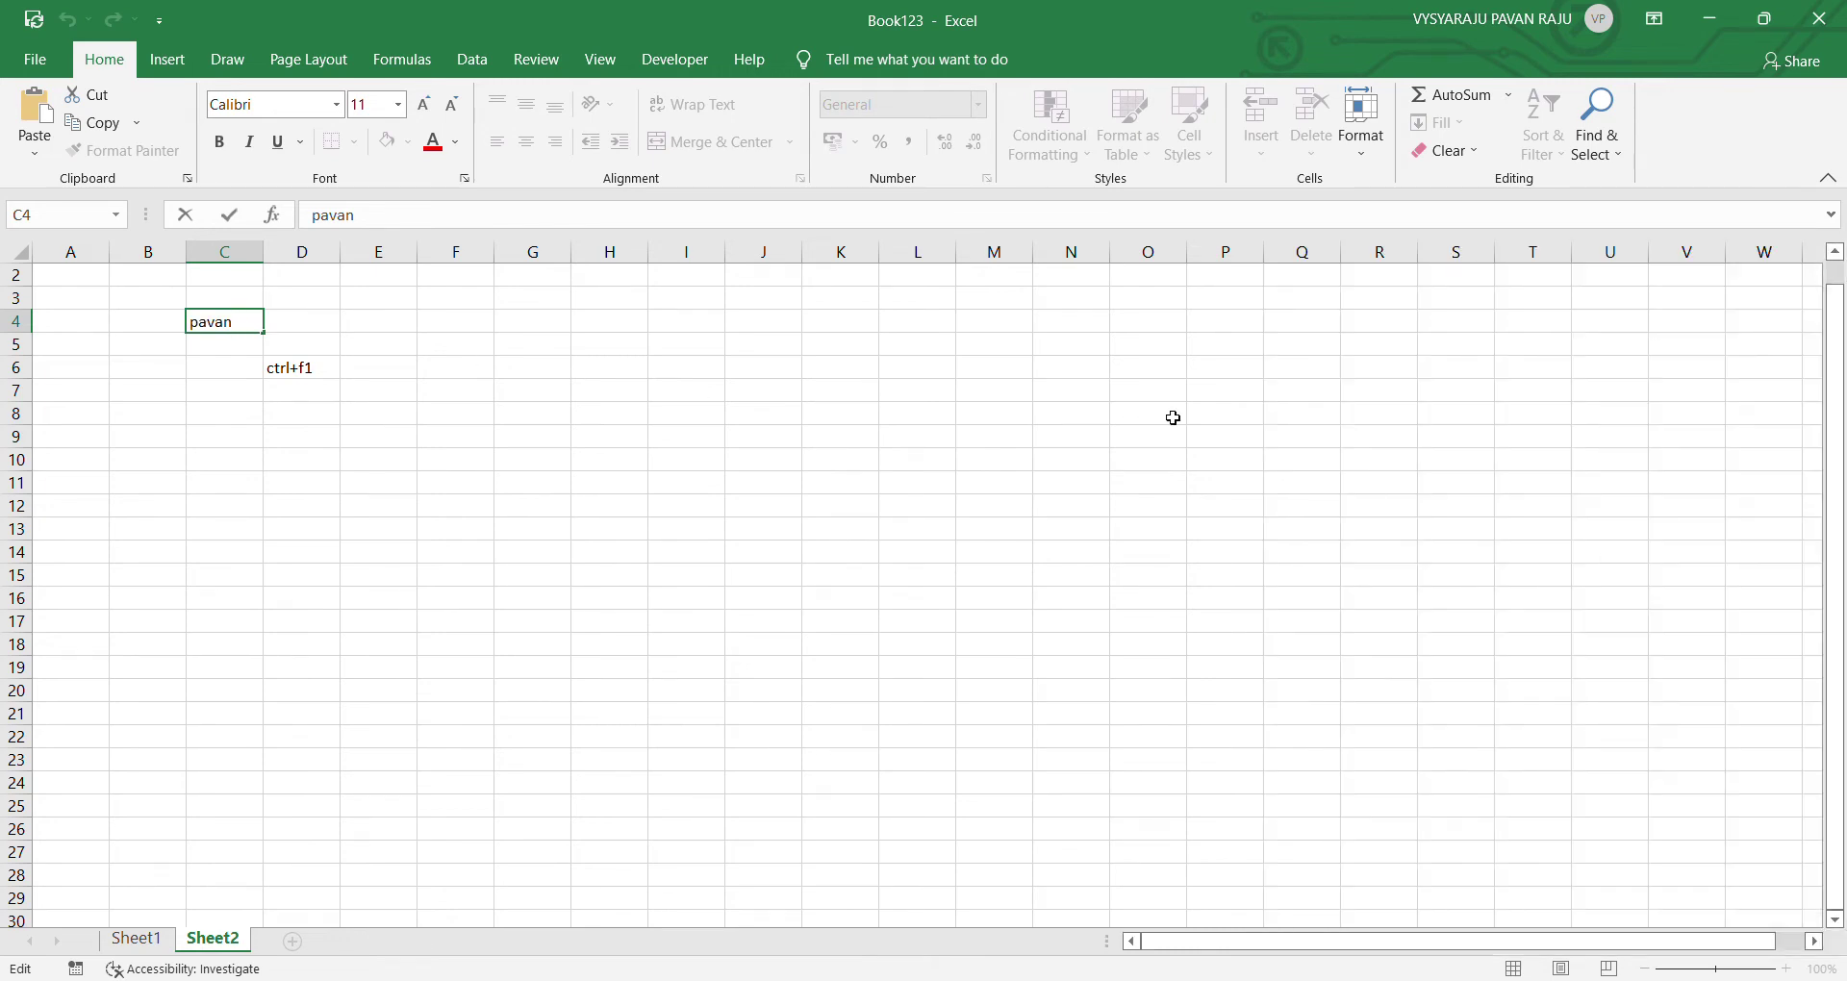
{"action": "left_click", "coordinate": [812, 441]}
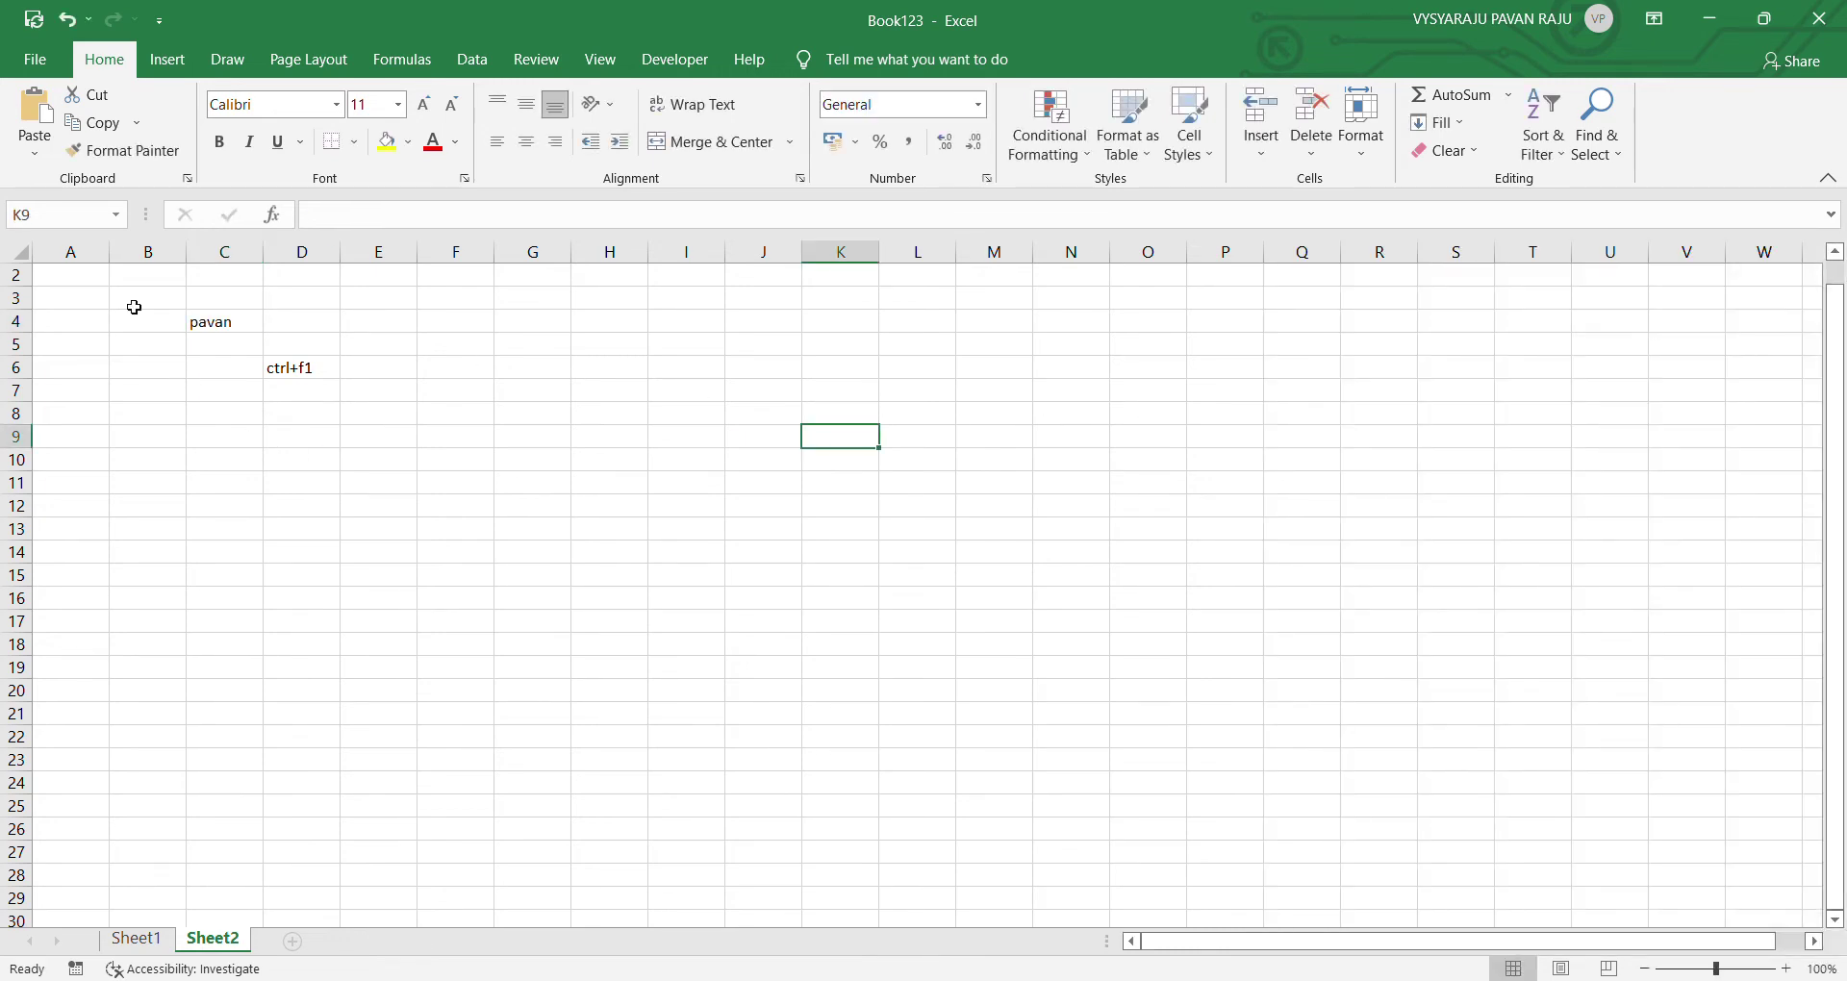
{"action": "left_click", "coordinate": [68, 263]}
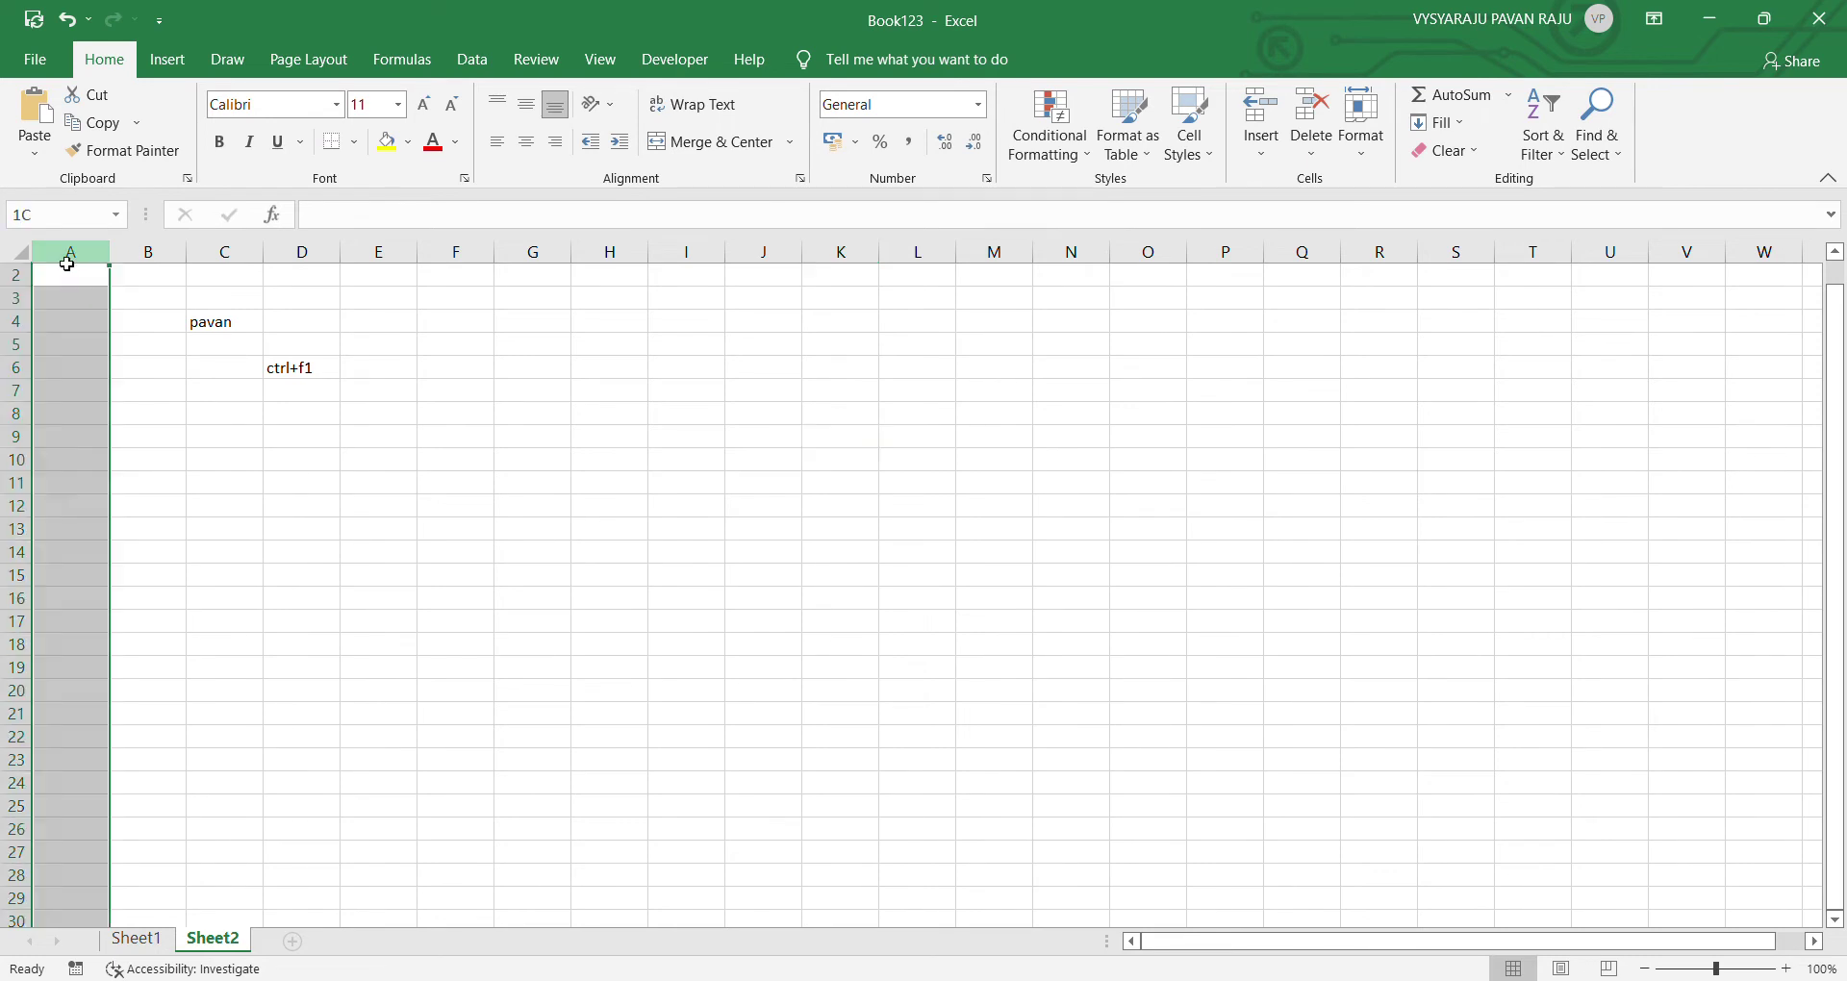
{"action": "left_click", "coordinate": [17, 276]}
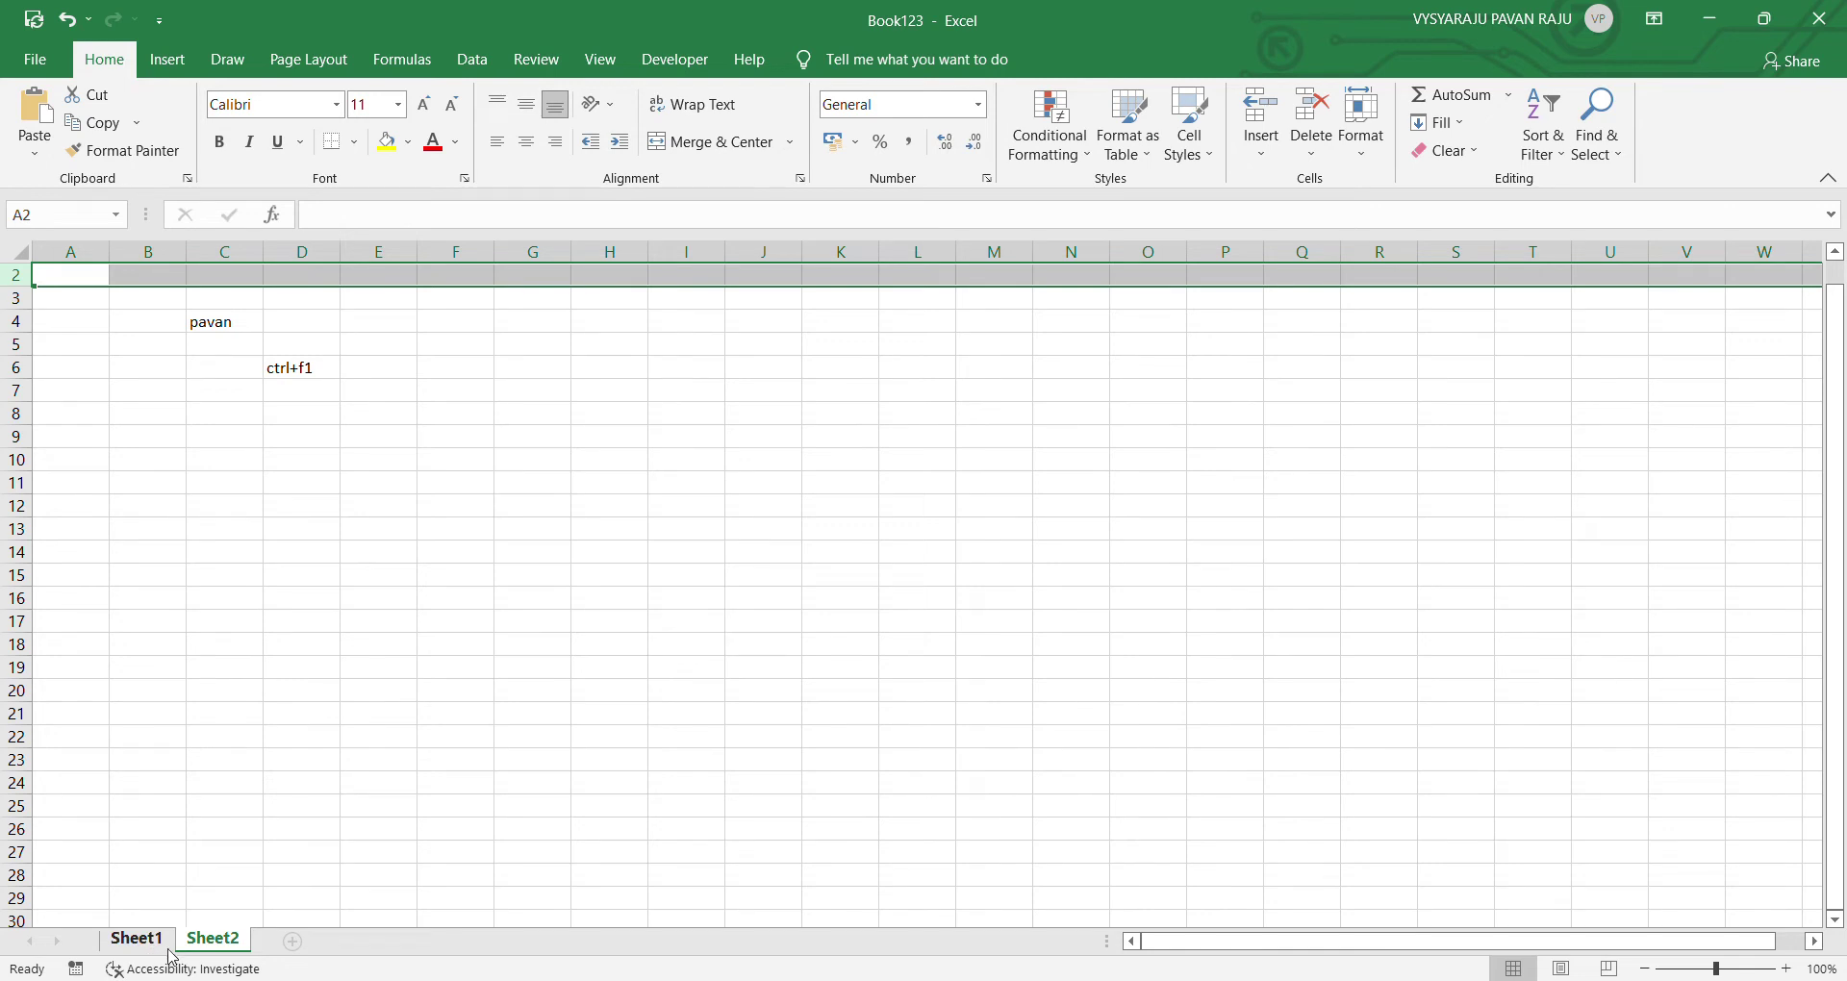
Step: Add Sheet3, select D3, C6, C13 and G6 on it, then return to Sheet2 via Sheet1
{"action": "left_click", "coordinate": [291, 942]}
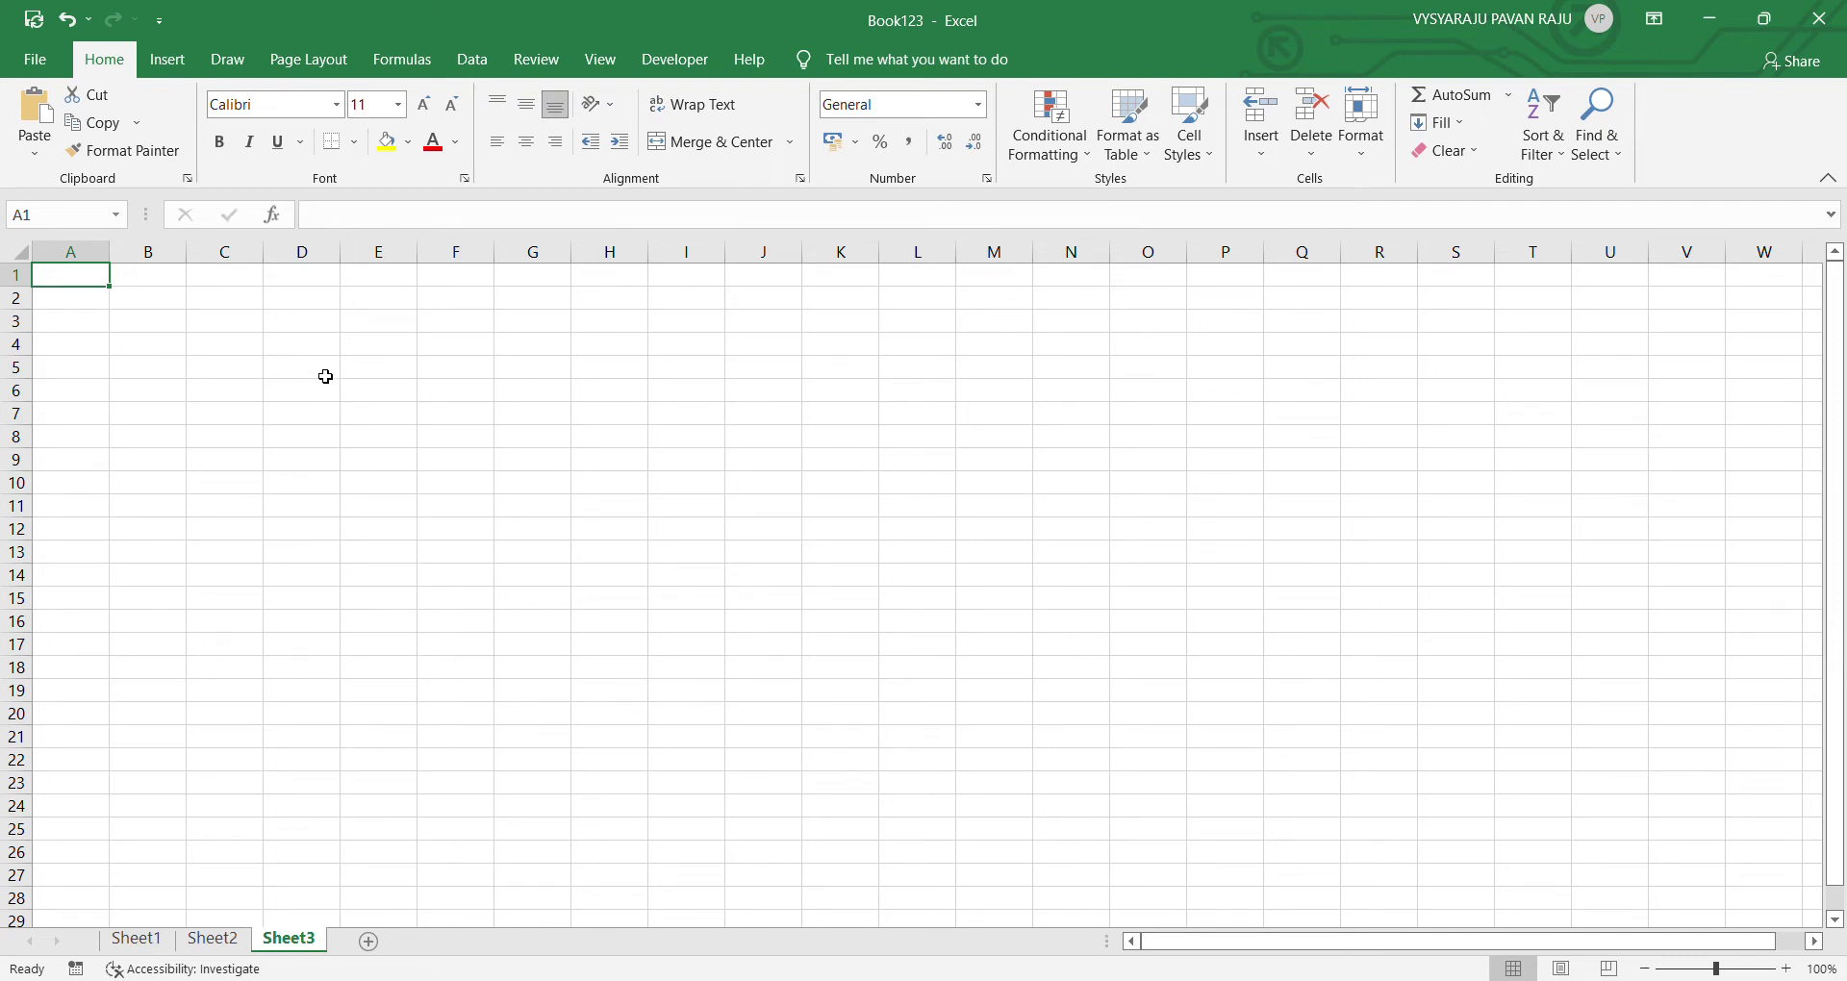
{"action": "left_click", "coordinate": [297, 327]}
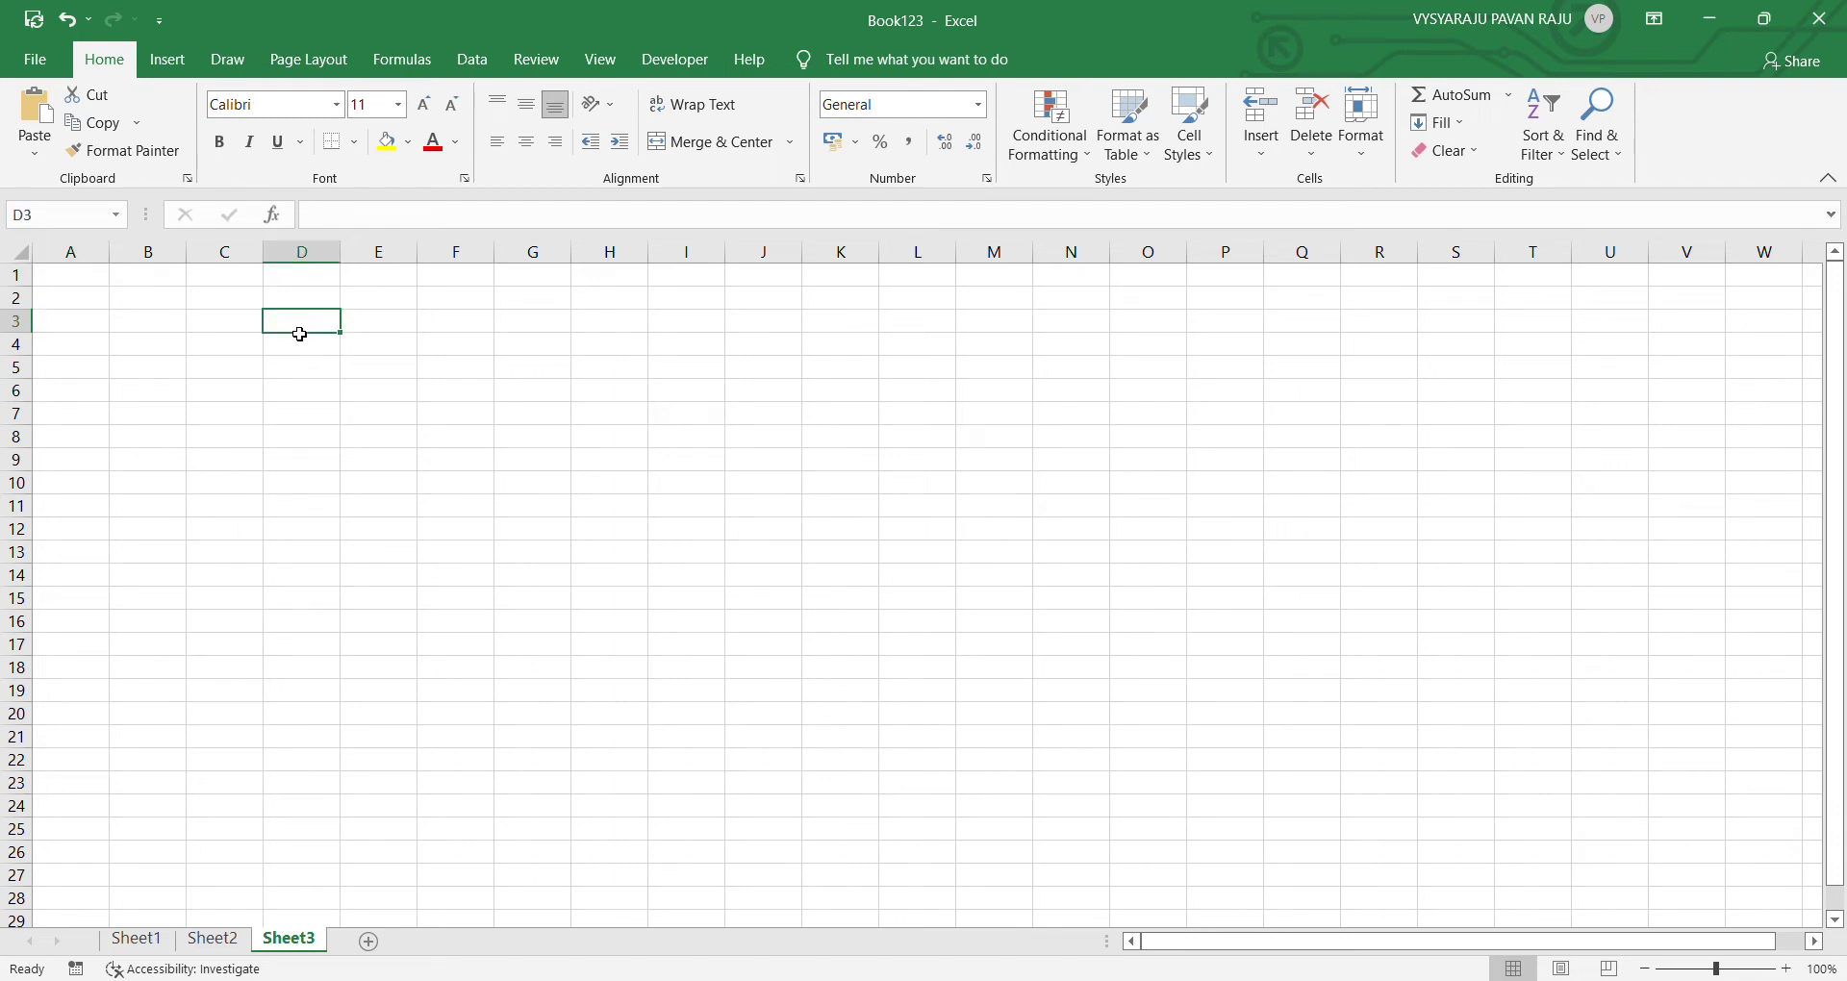
{"action": "left_click", "coordinate": [247, 396]}
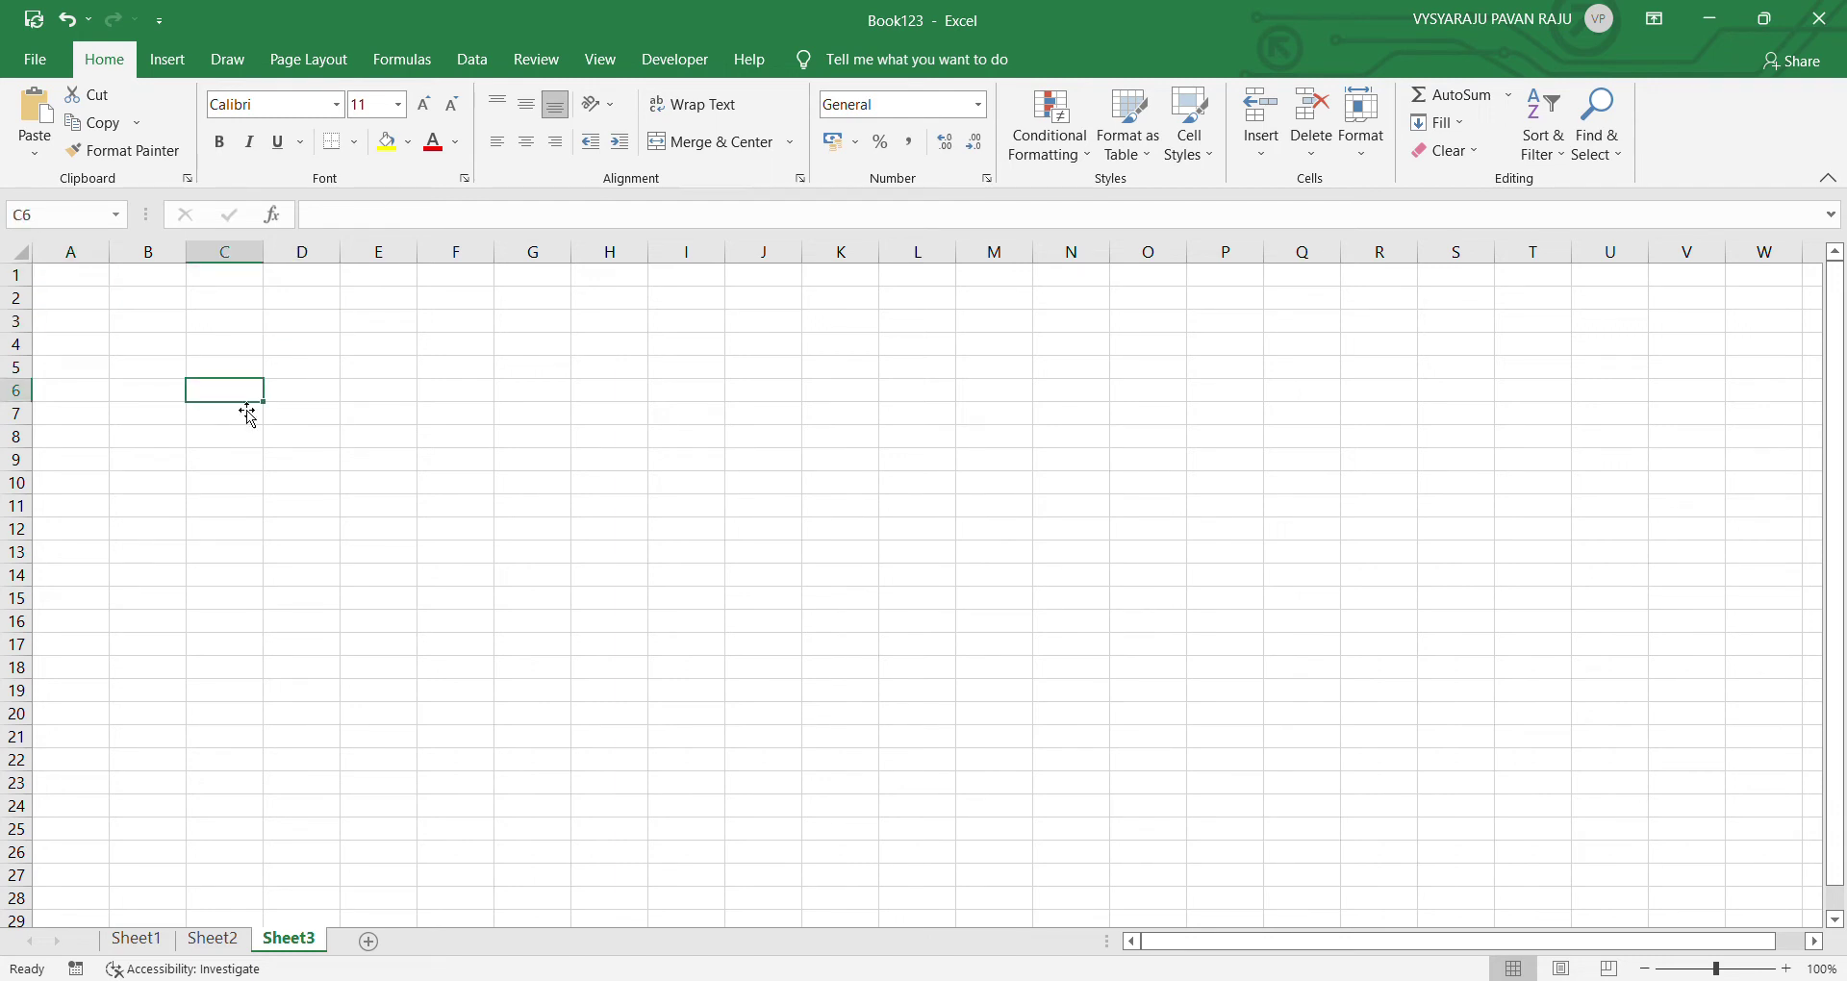
{"action": "left_click", "coordinate": [214, 557]}
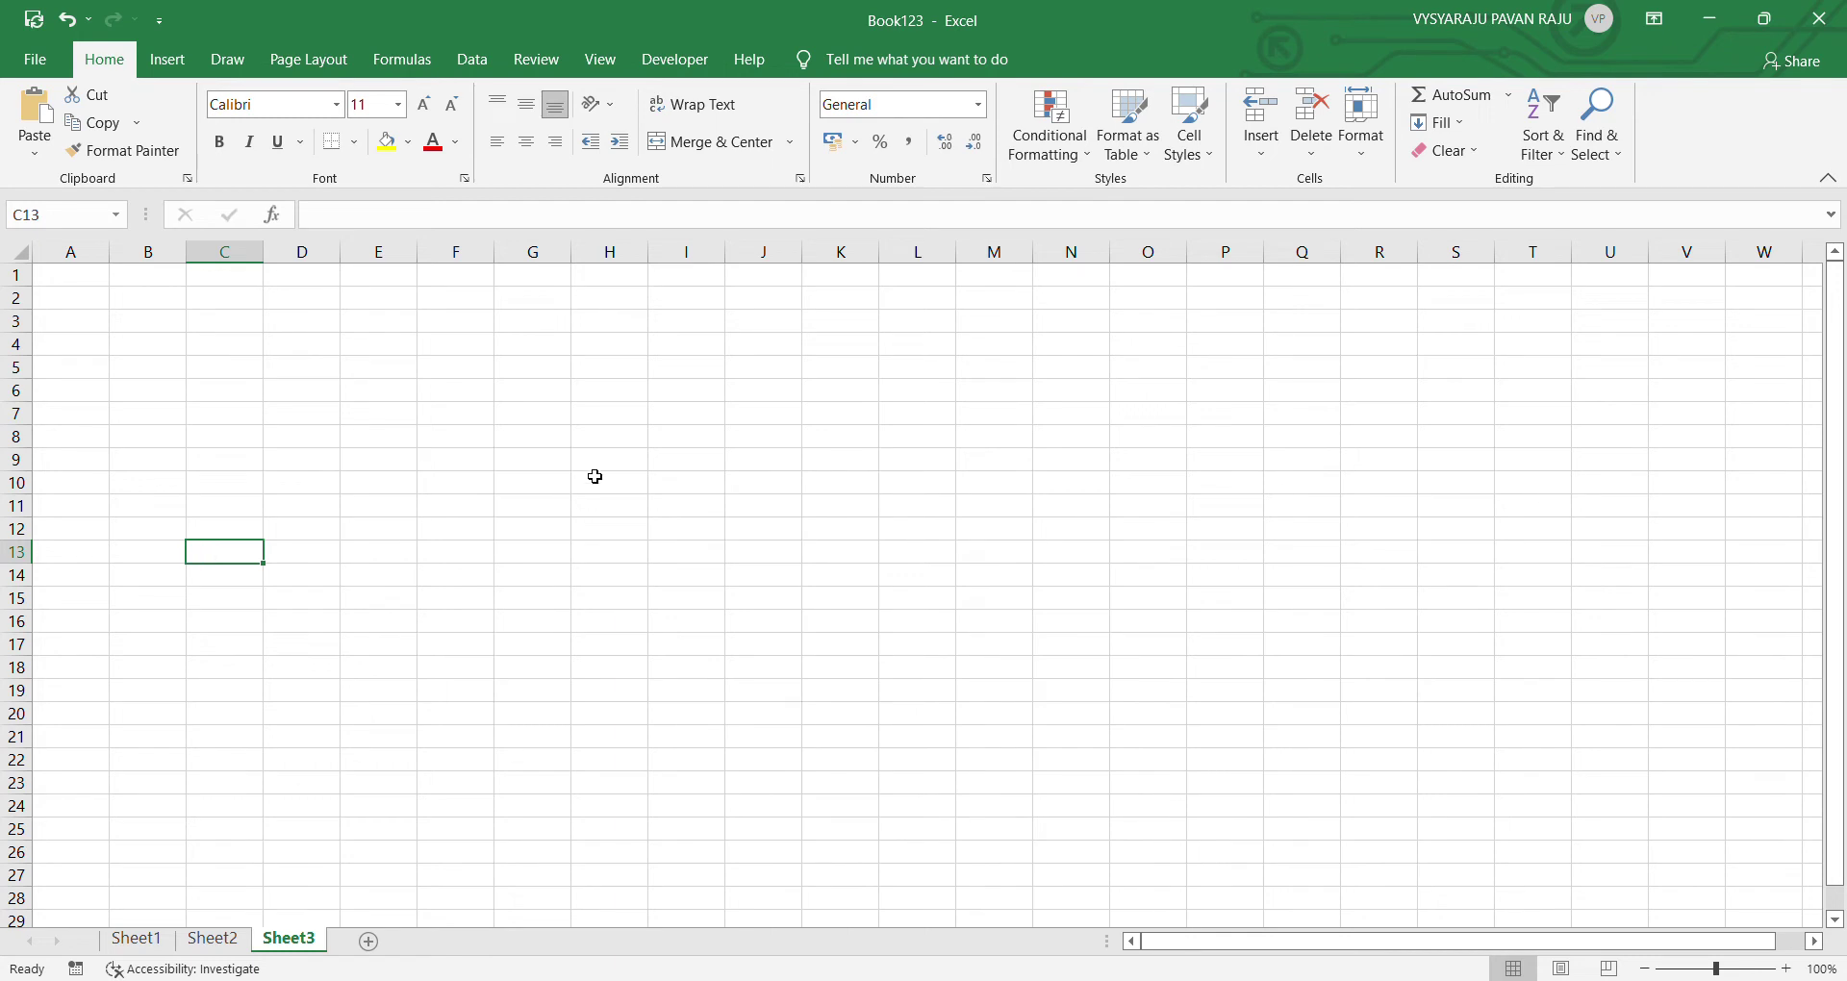
{"action": "left_click", "coordinate": [538, 401]}
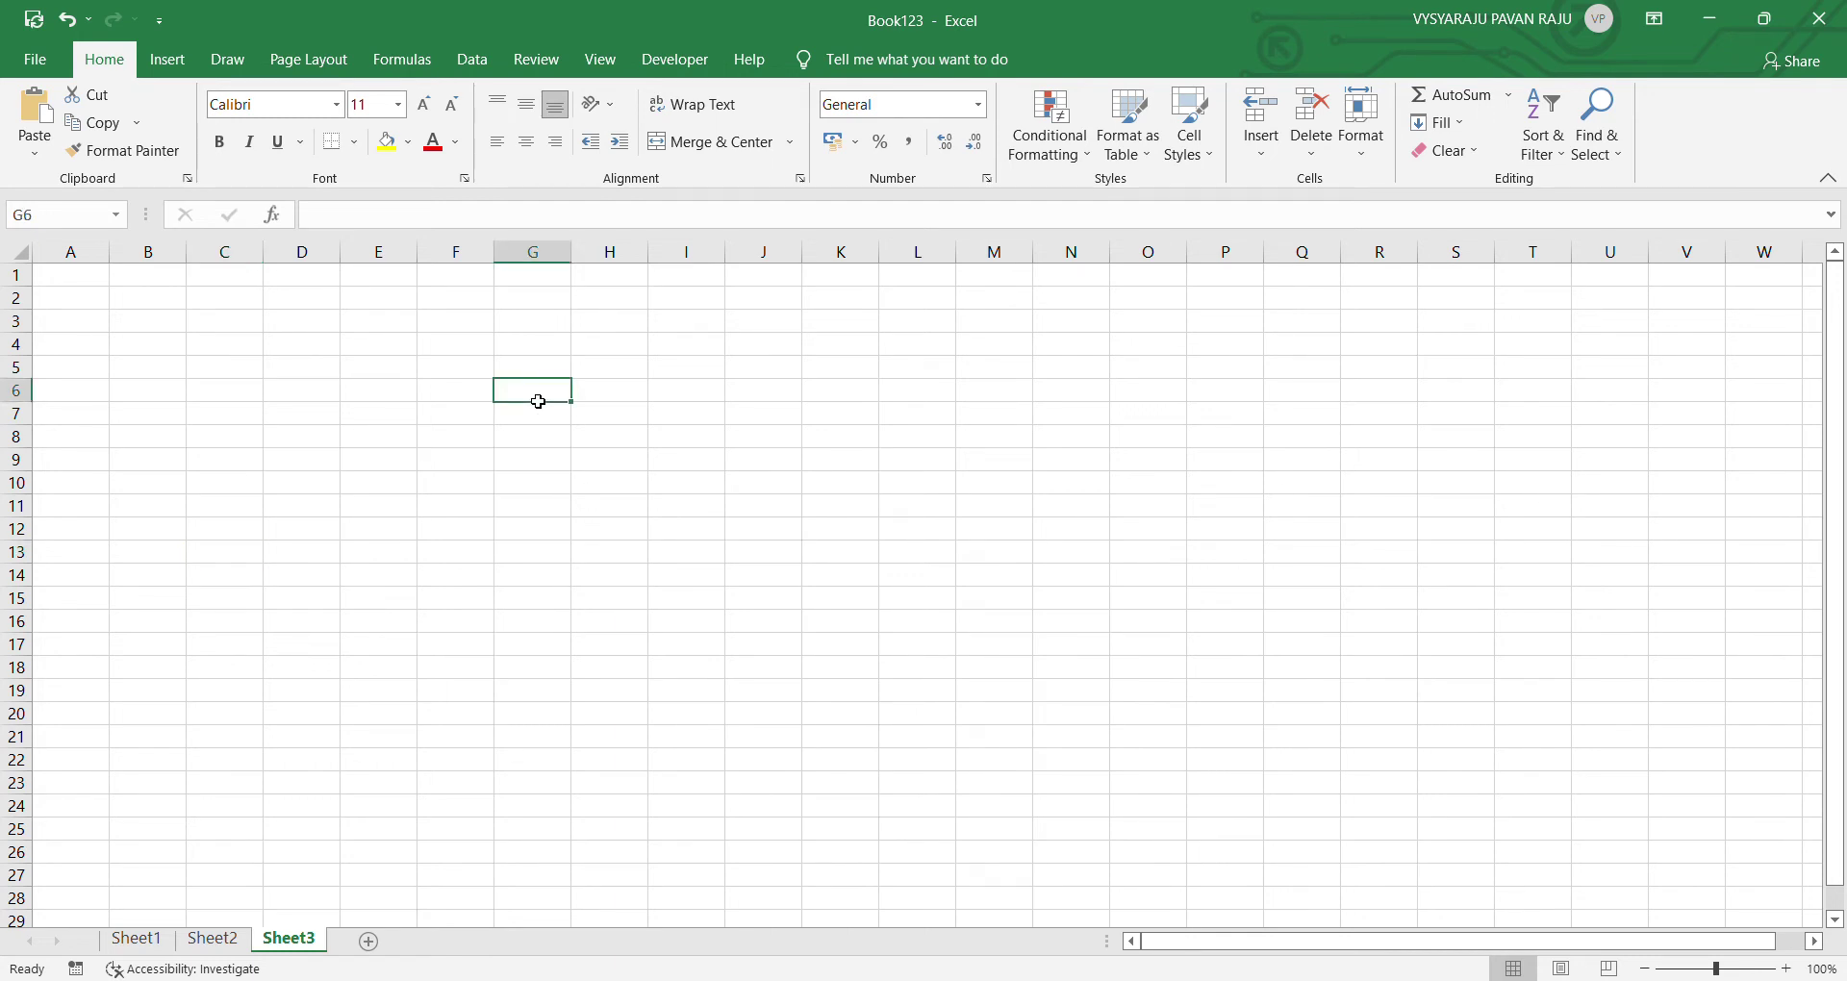
{"action": "left_click", "coordinate": [249, 547]}
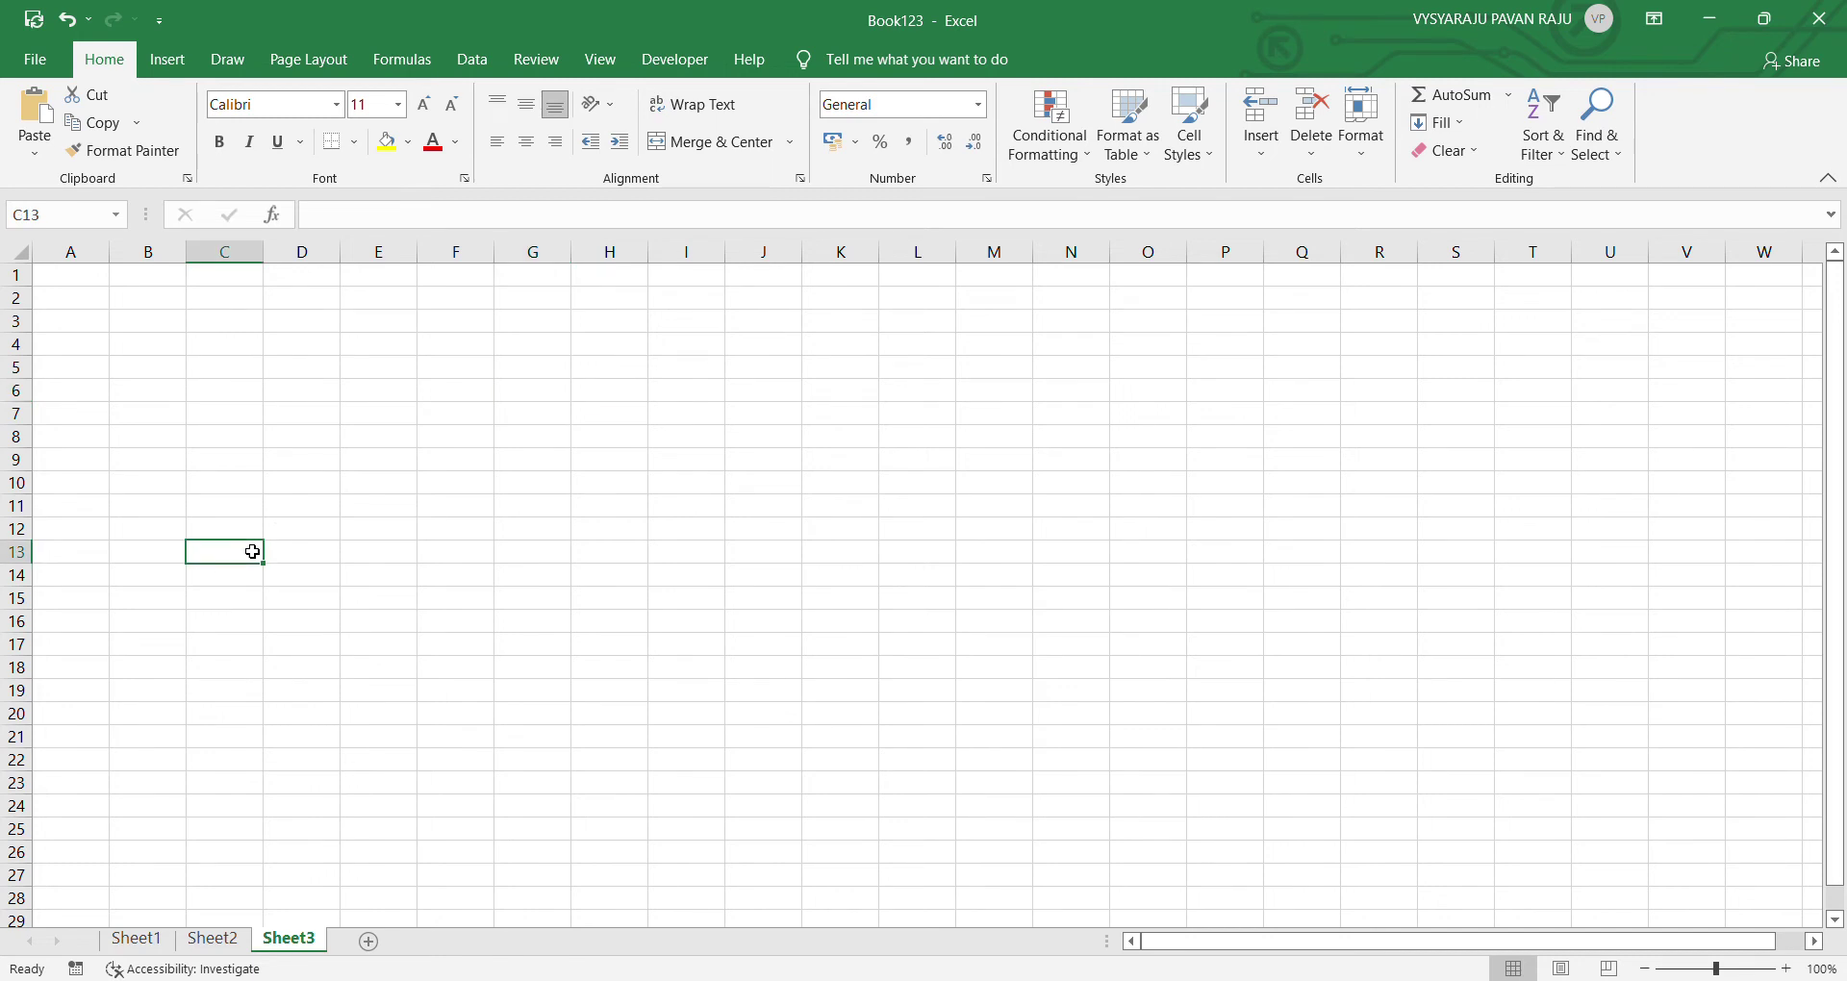
{"action": "left_click", "coordinate": [136, 939]}
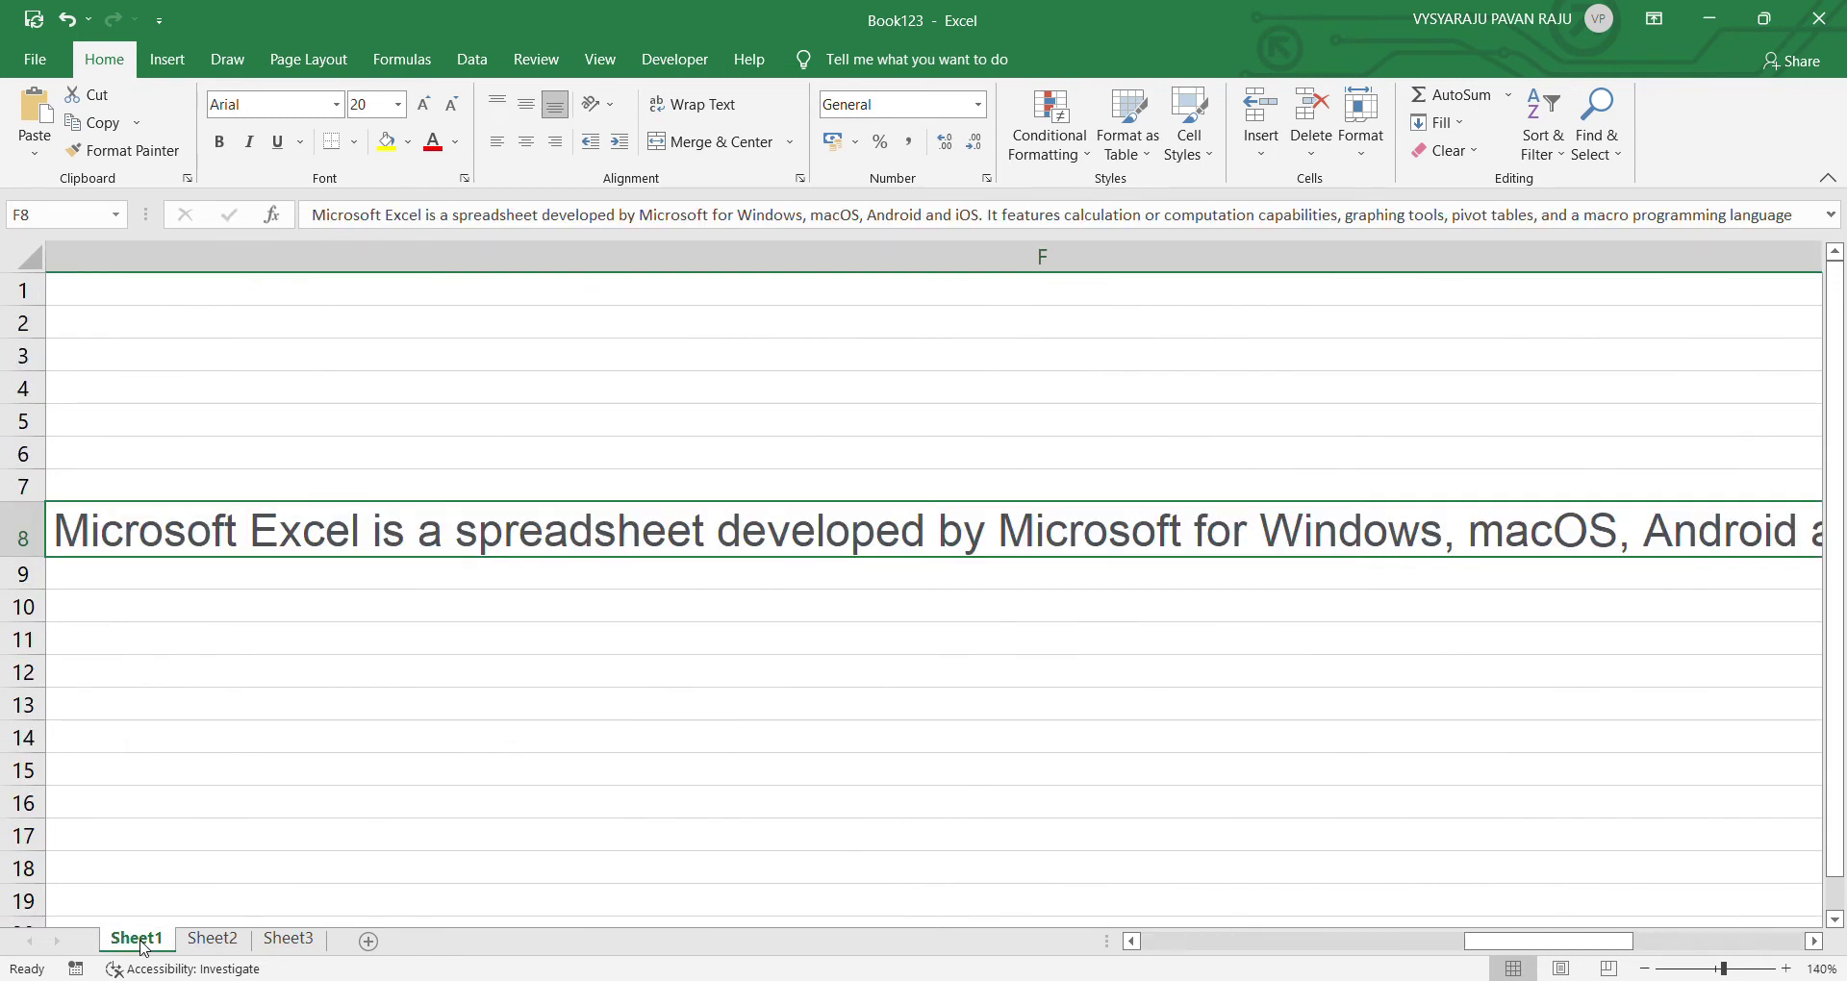
{"action": "left_click", "coordinate": [210, 940]}
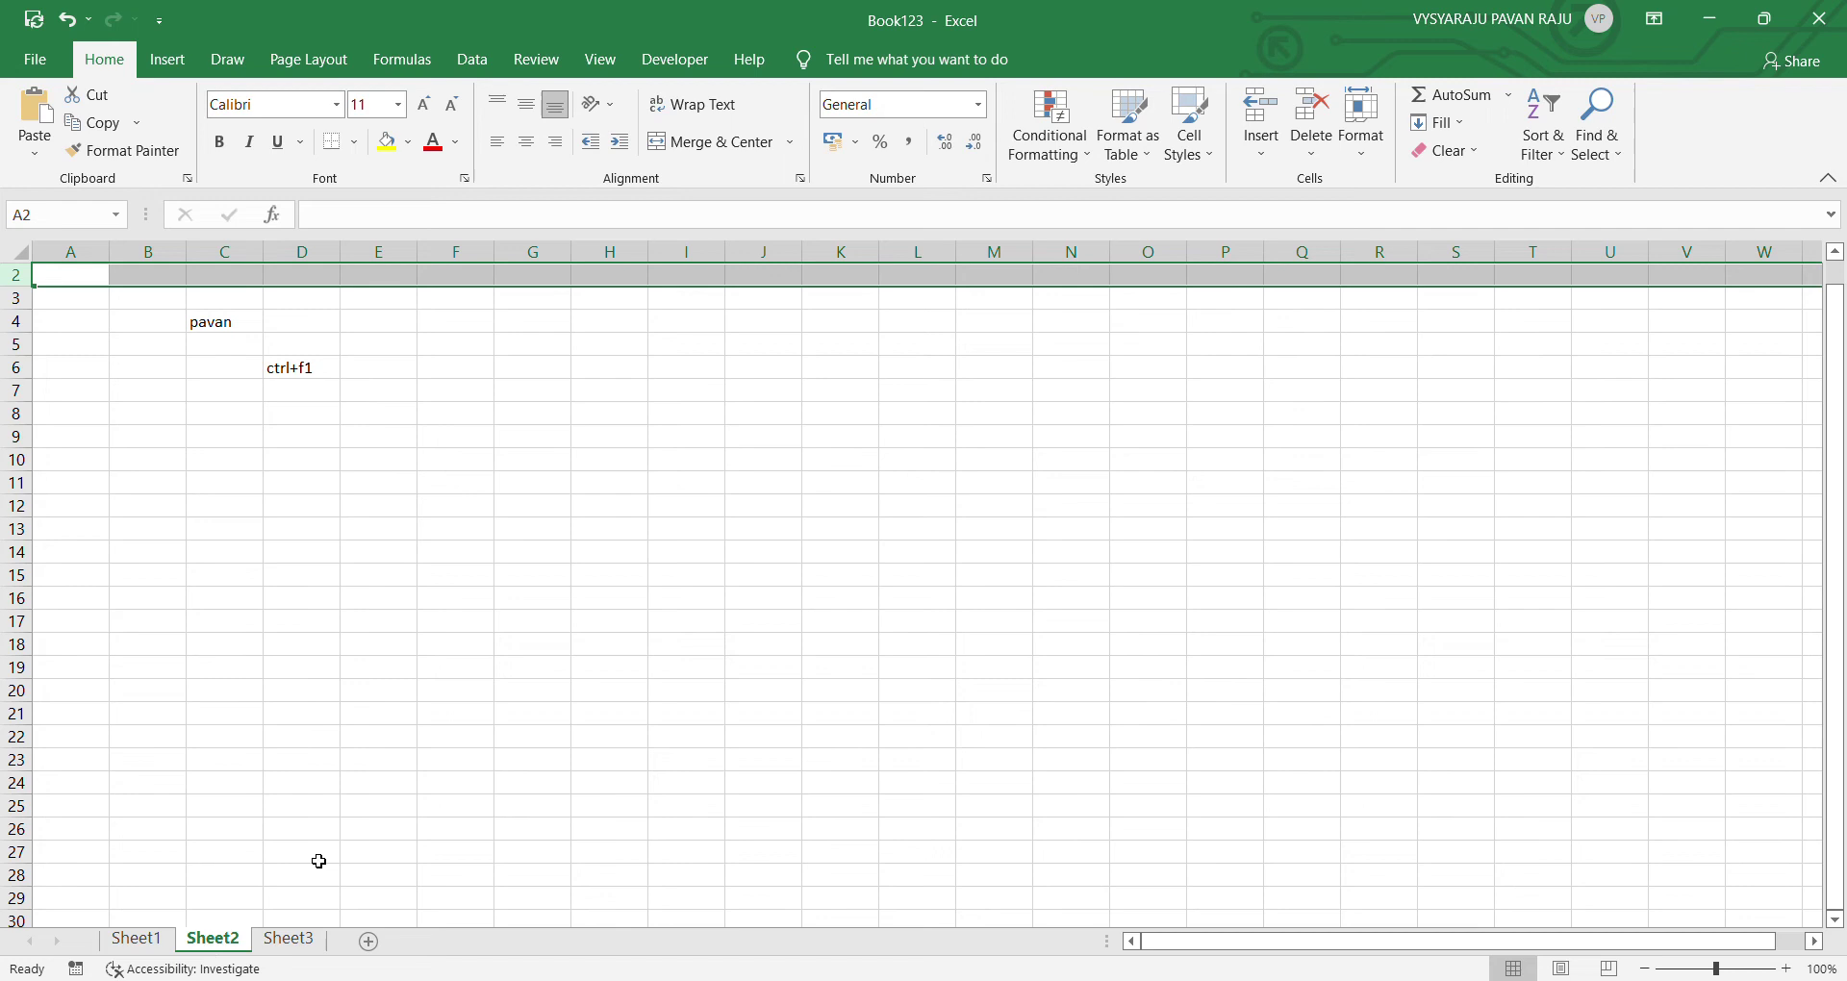
Step: On Sheet3 select G8 and E6, then insert a new blank Sheet4
{"action": "left_click", "coordinate": [289, 940]}
{"action": "left_click", "coordinate": [546, 445]}
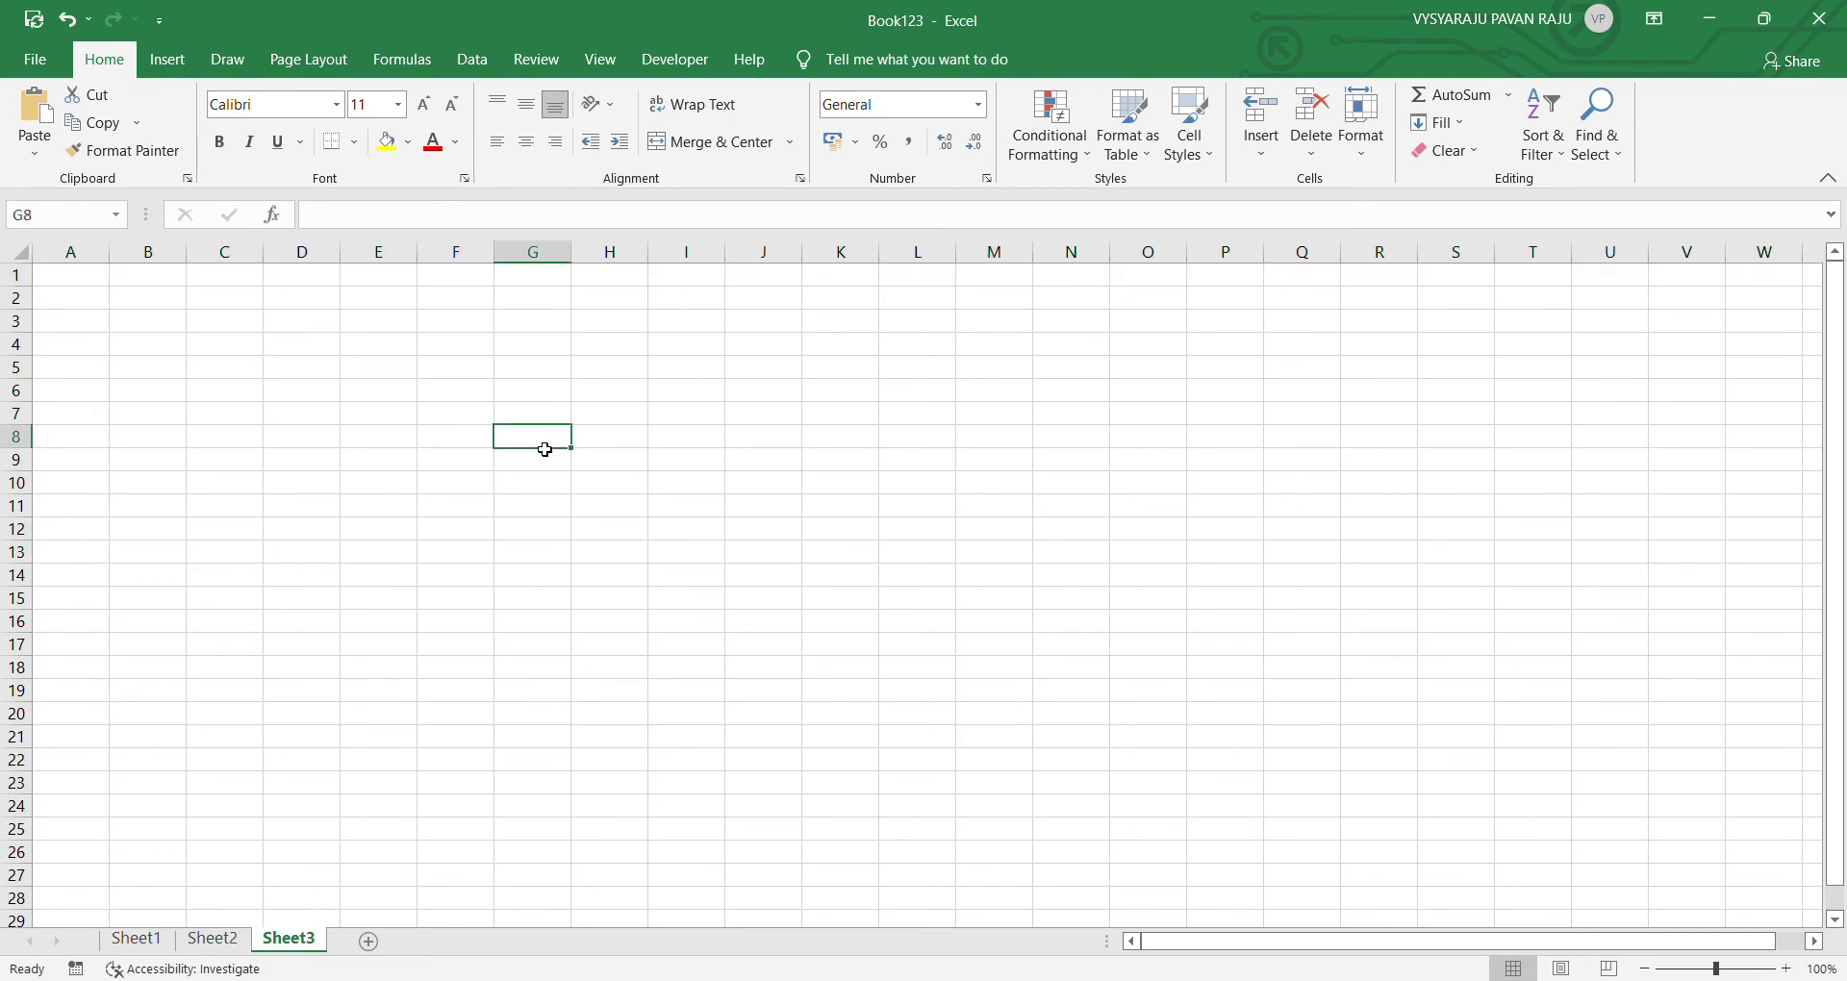
{"action": "left_click", "coordinate": [414, 387]}
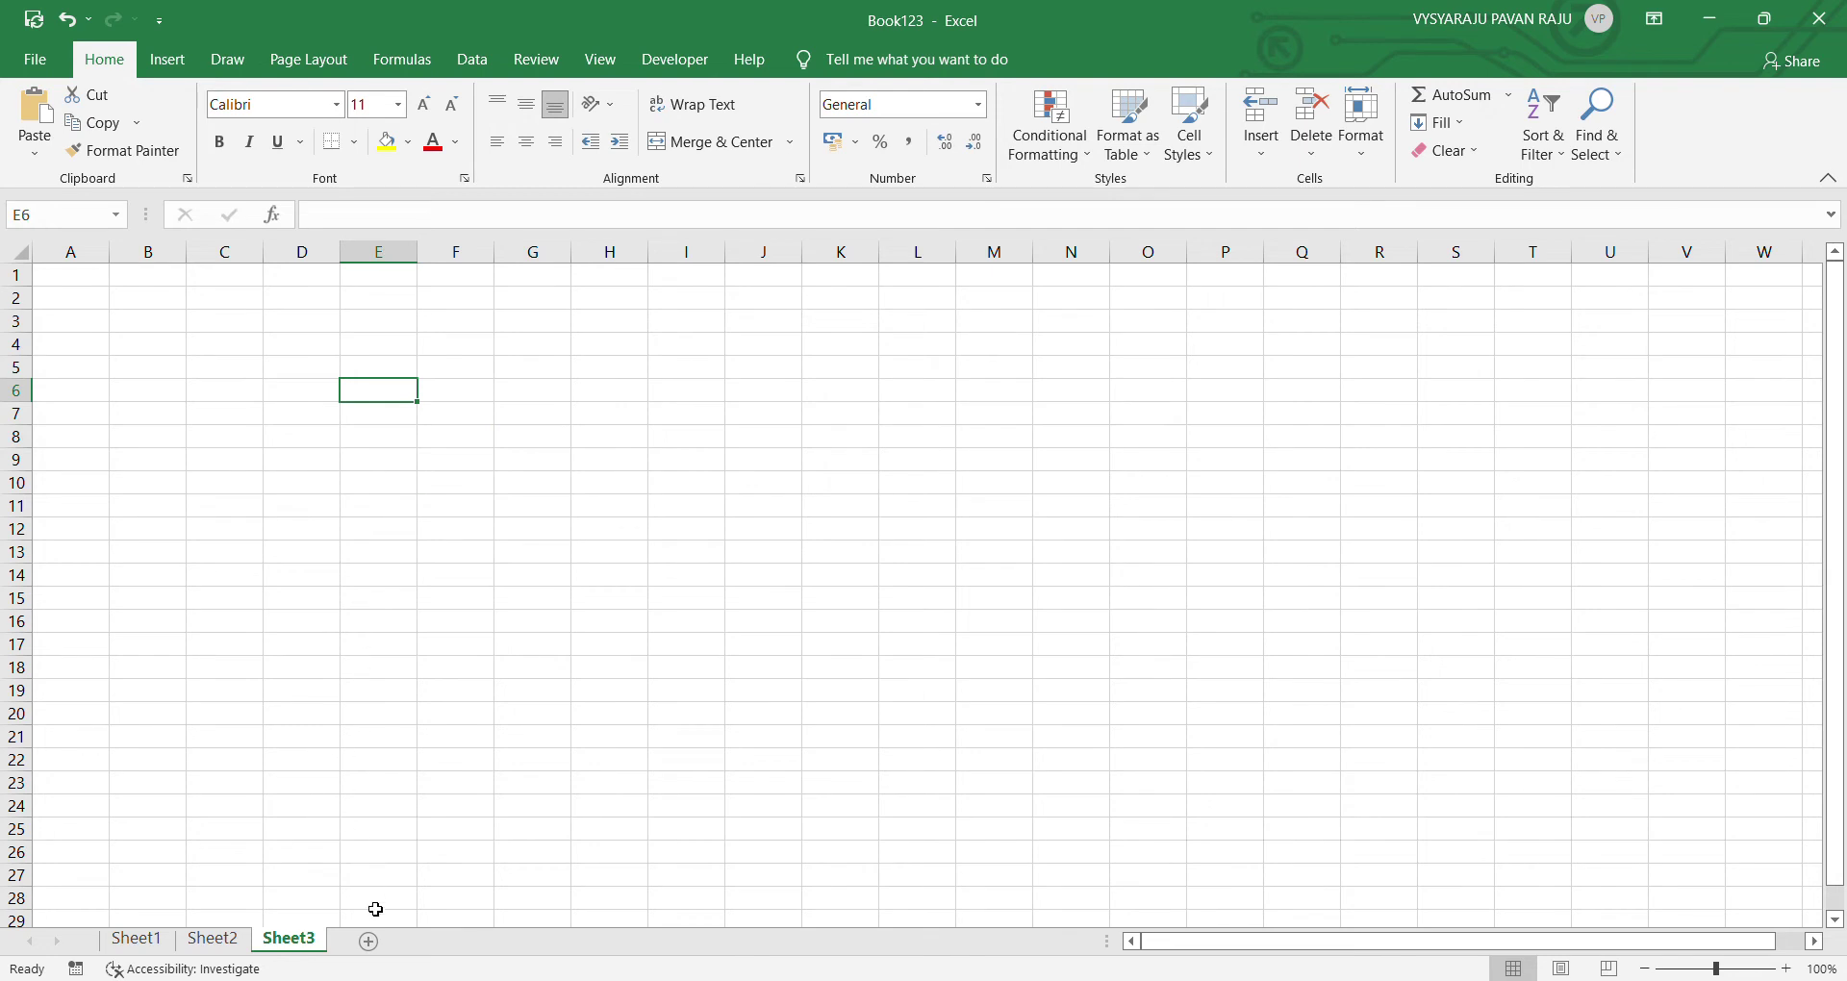
{"action": "left_click", "coordinate": [369, 943]}
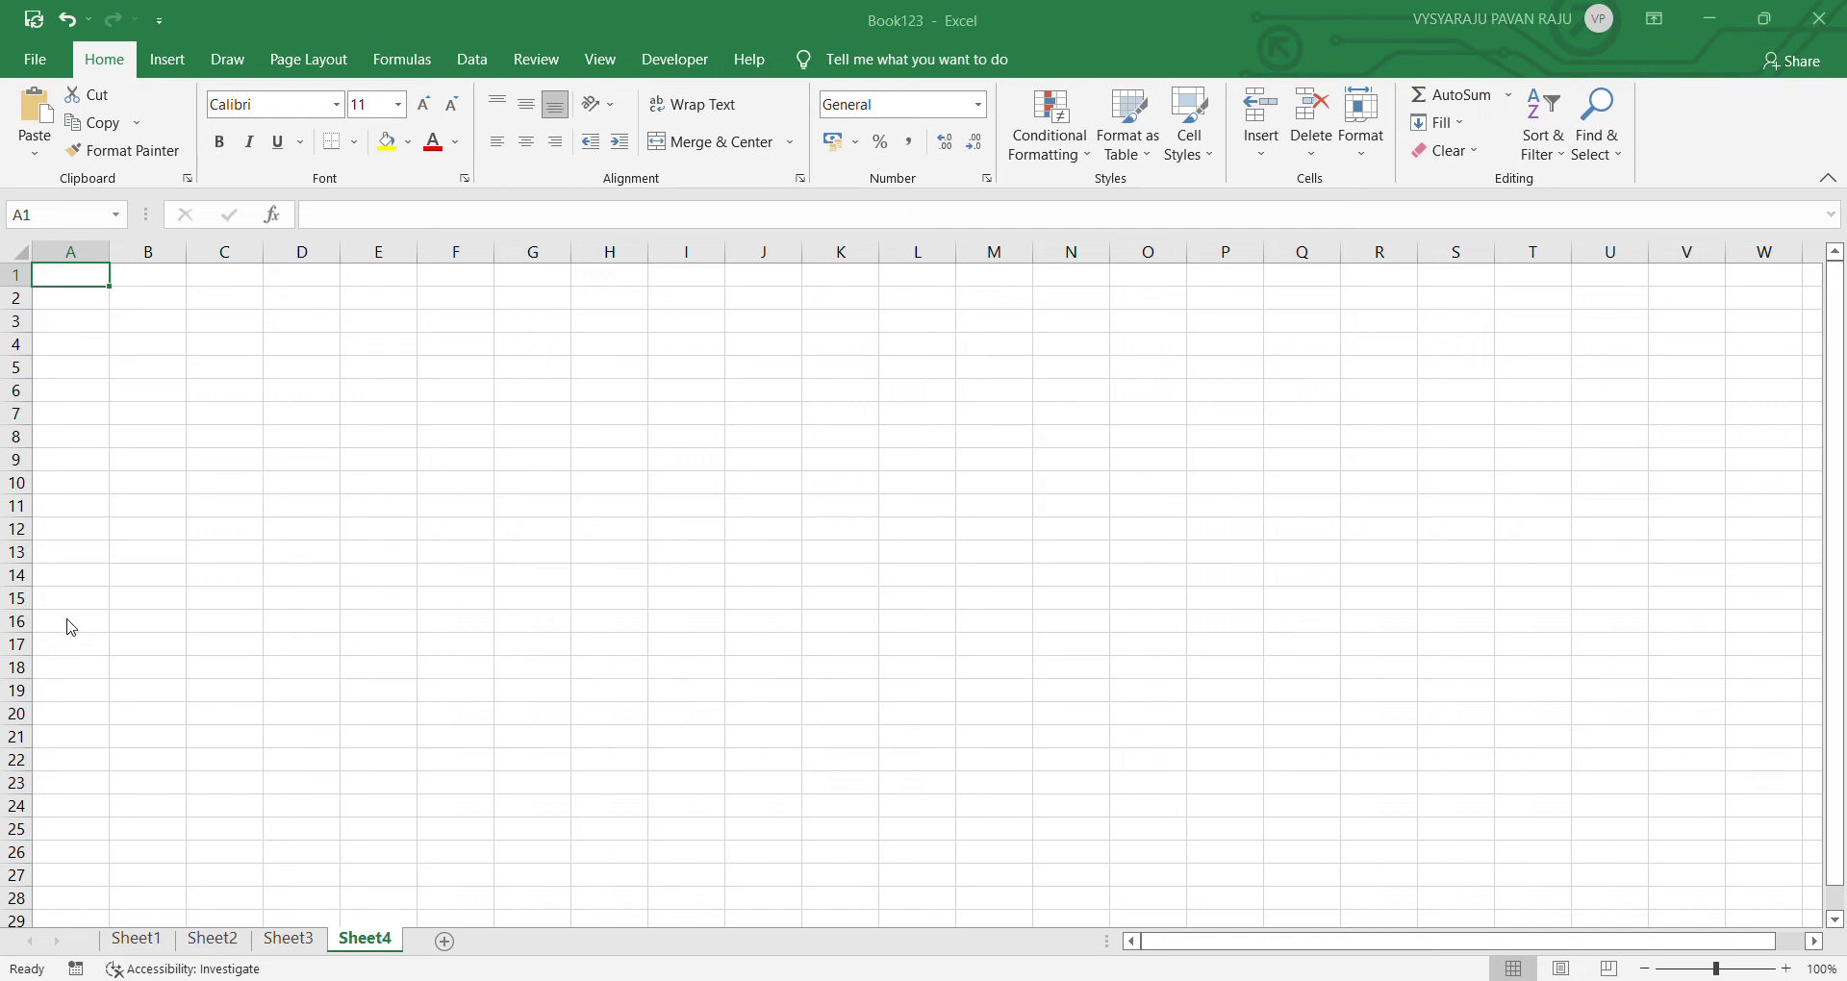
Step: Select C16 on Sheet2, glance at Sheet1 with Ctrl+Page Up, and come back to Sheet2
{"action": "left_click", "coordinate": [229, 948]}
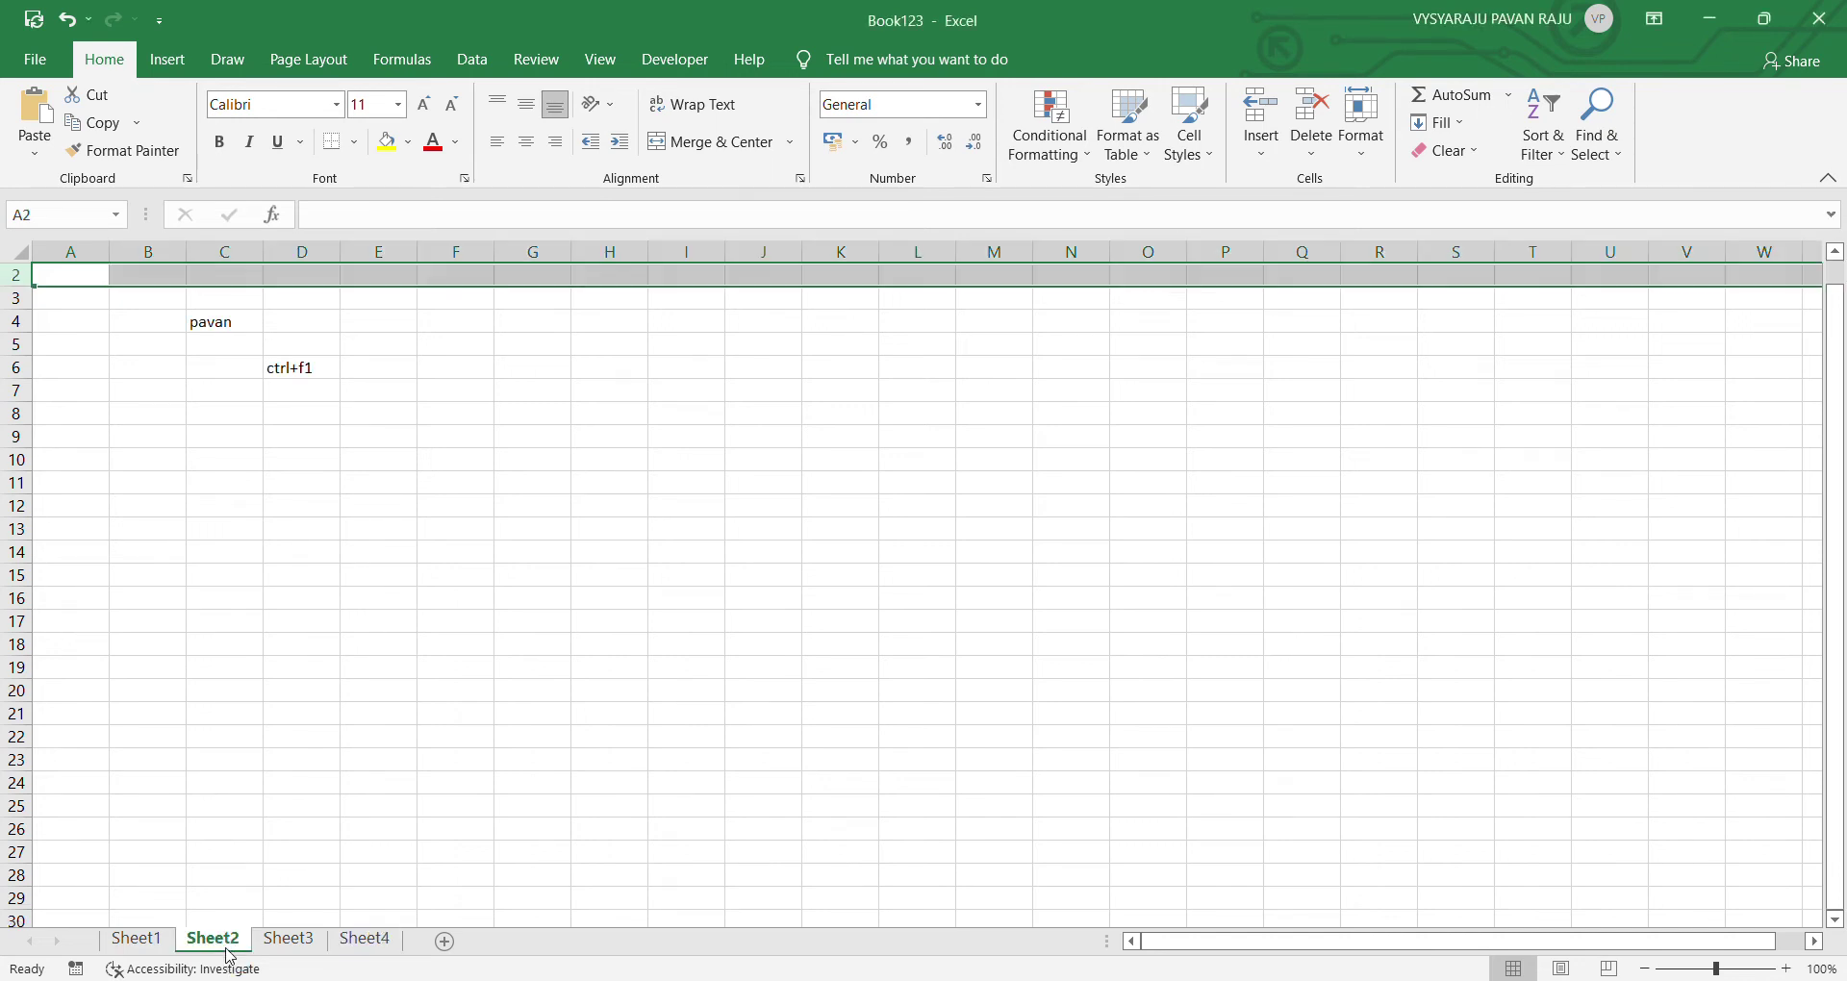
{"action": "left_click", "coordinate": [261, 602]}
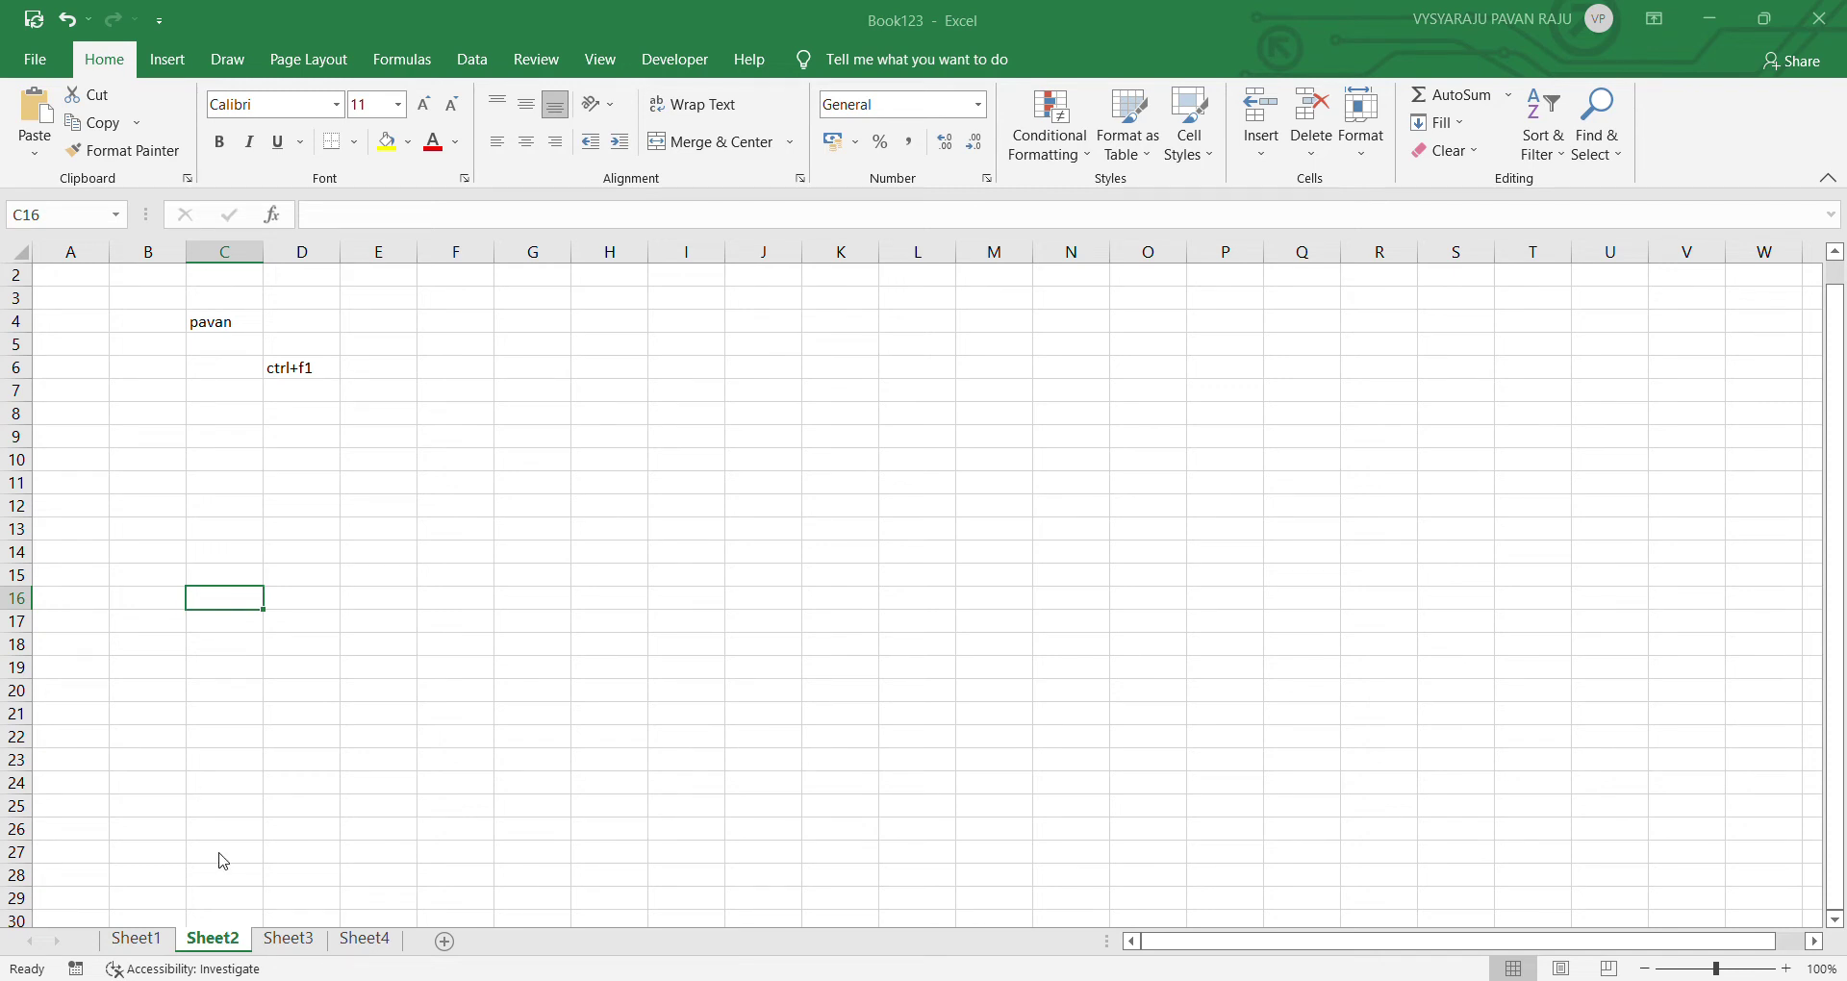
{"action": "key", "text": "ctrl+Page_Up"}
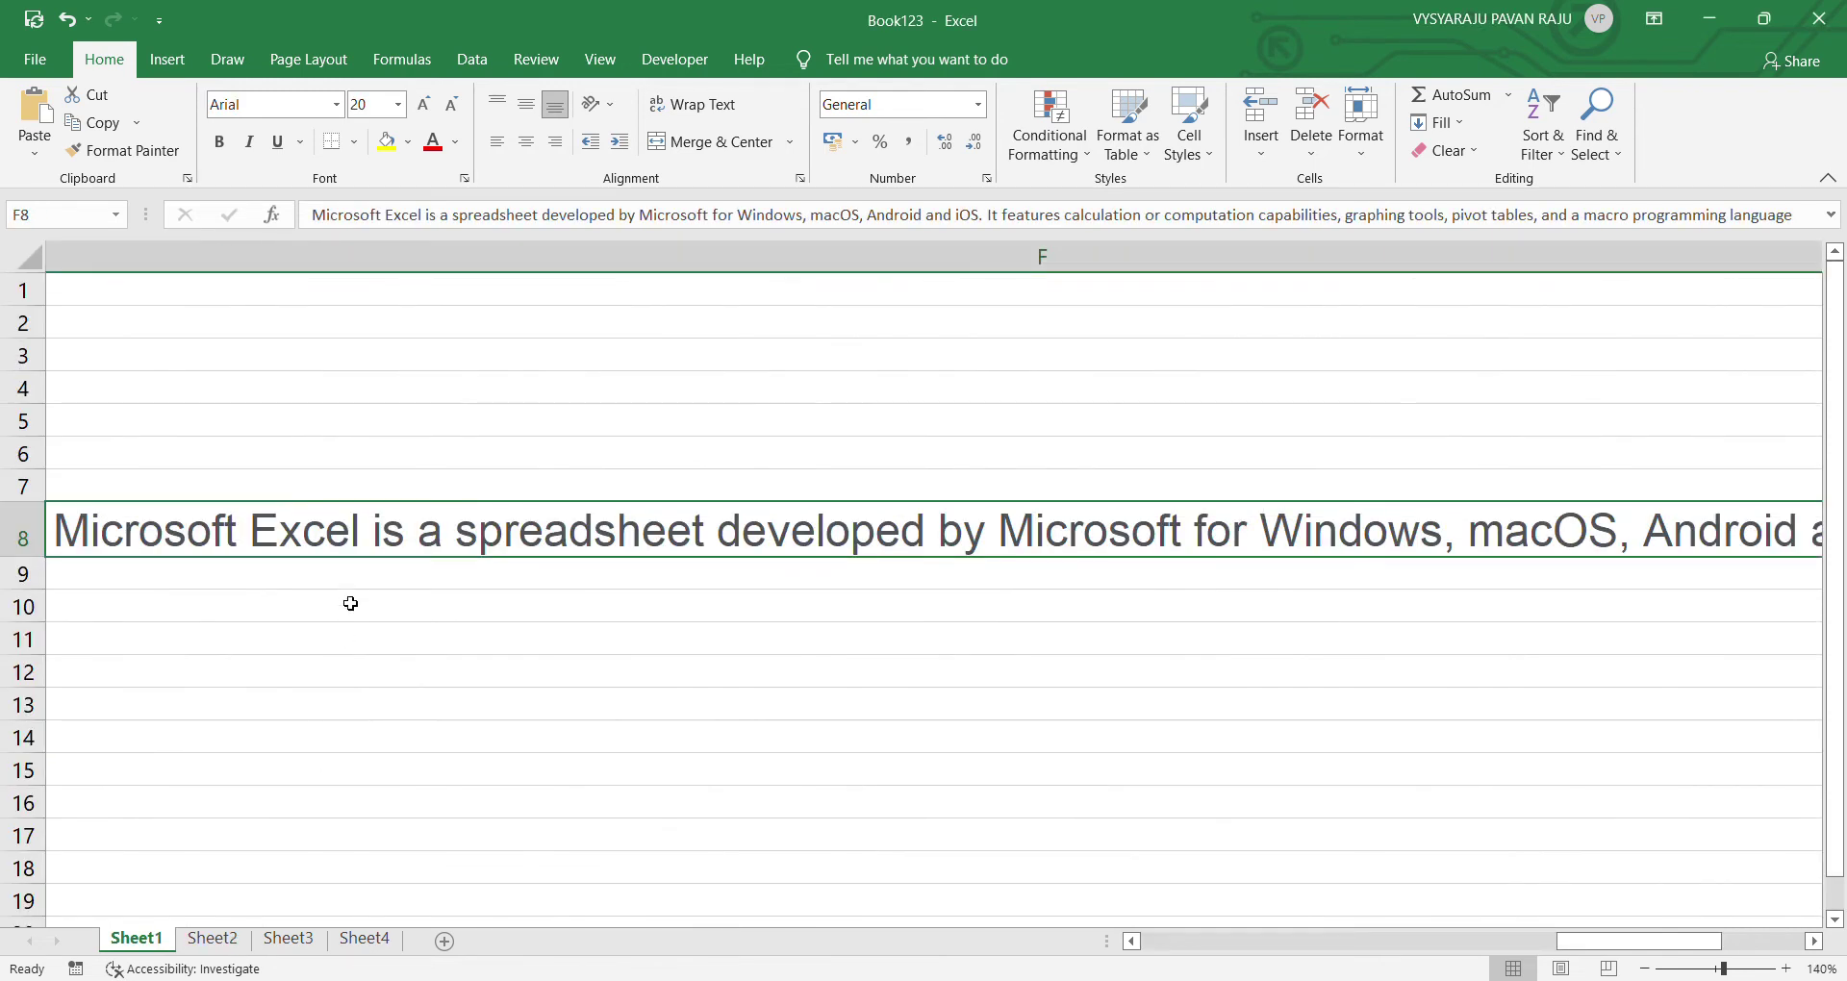
{"action": "left_click", "coordinate": [205, 947]}
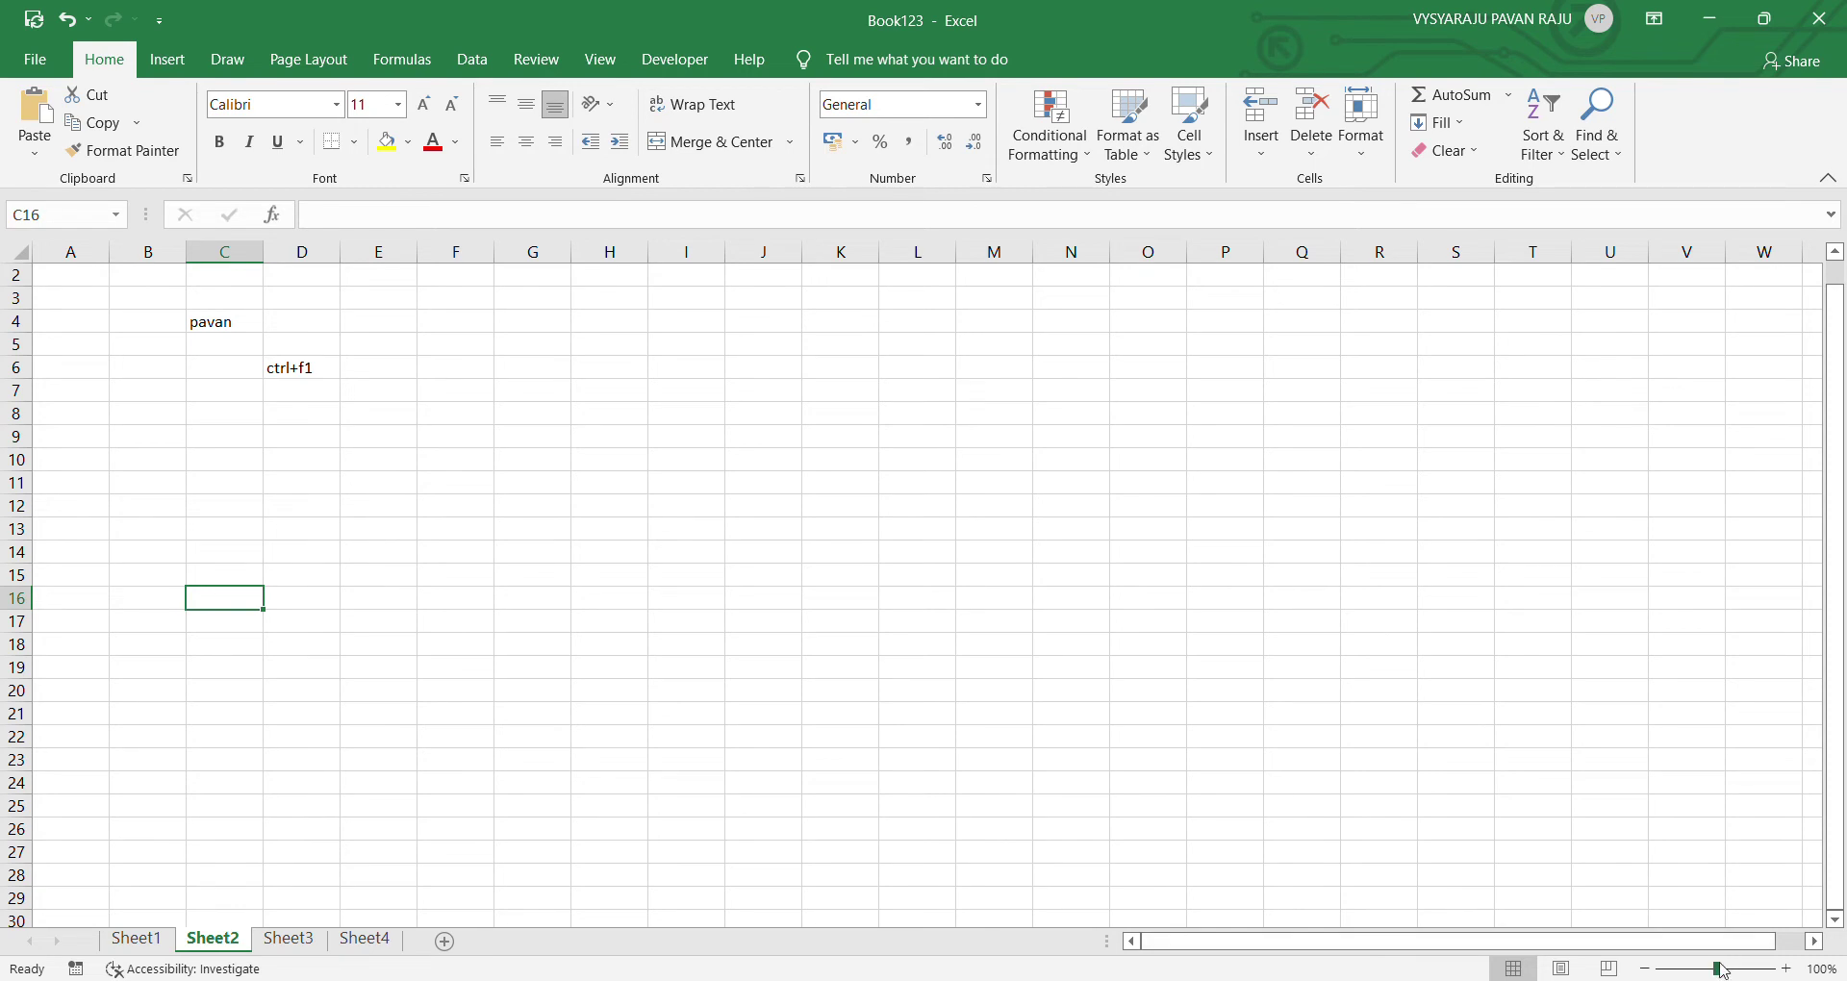
{"action": "left_click", "coordinate": [1786, 969]}
{"action": "left_click", "coordinate": [1786, 968]}
{"action": "left_click", "coordinate": [1787, 969]}
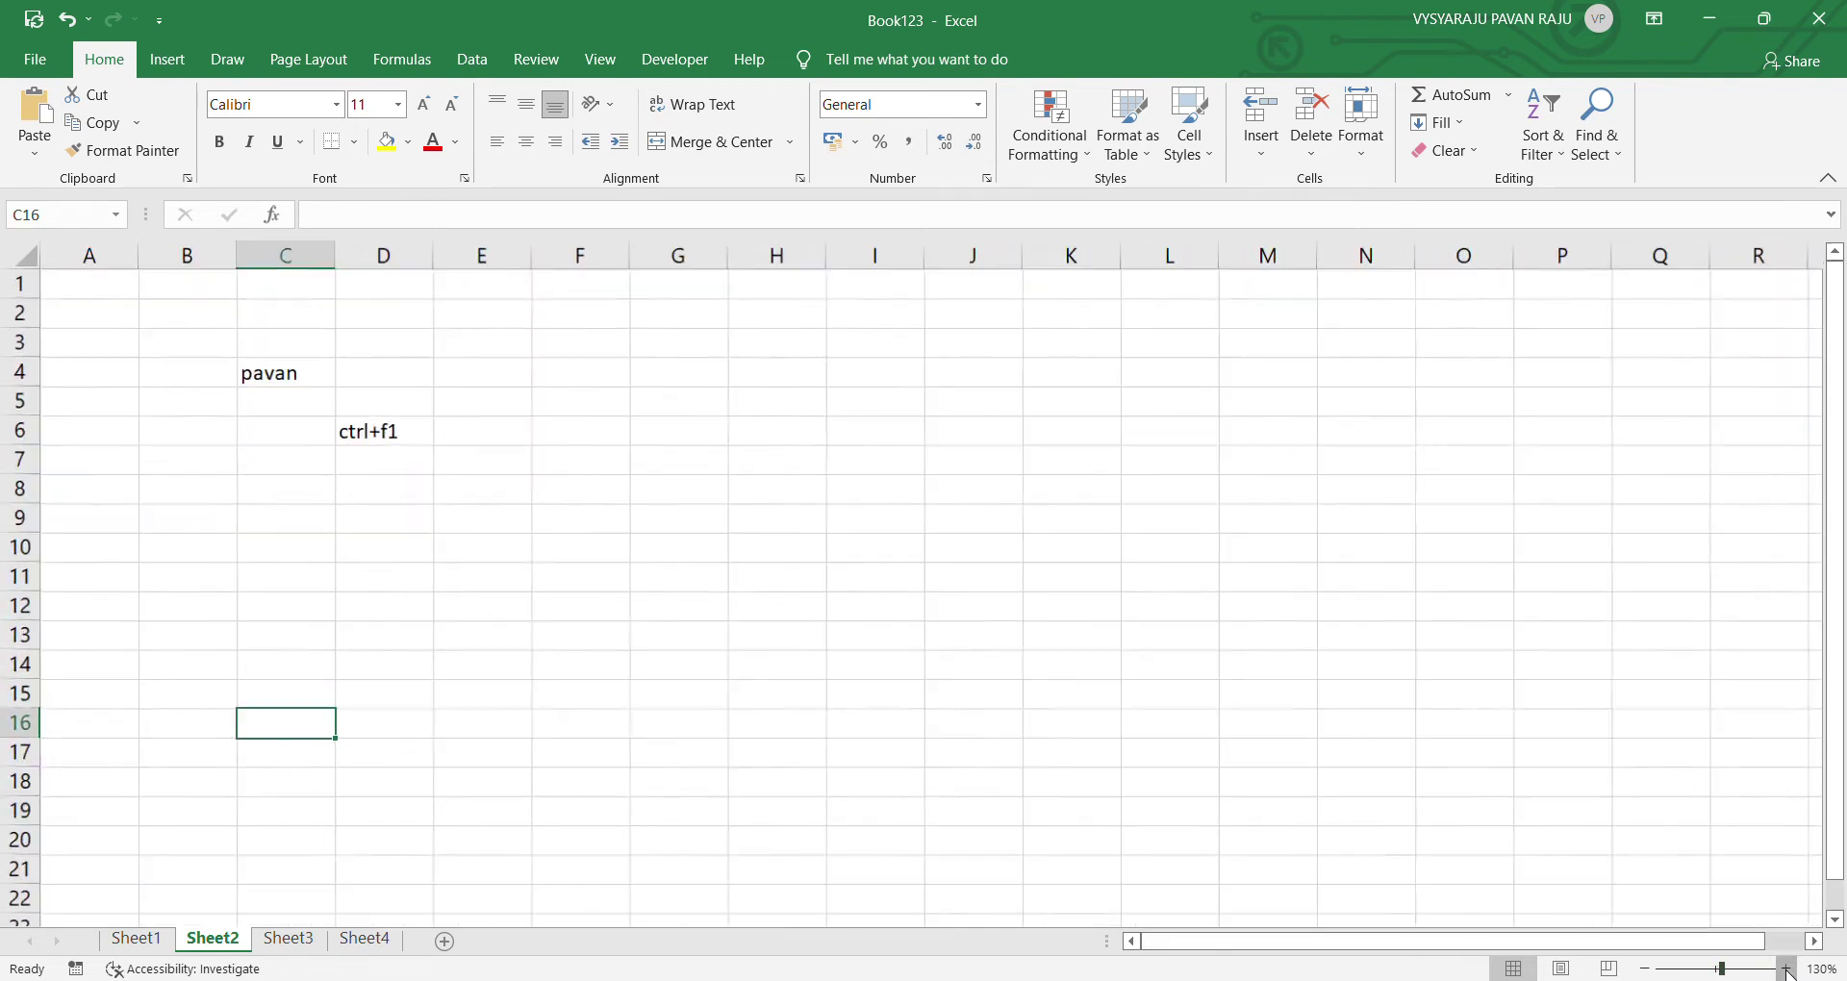
{"action": "left_click", "coordinate": [1786, 969]}
{"action": "left_click", "coordinate": [1786, 969]}
{"action": "left_click", "coordinate": [1787, 969]}
{"action": "left_click", "coordinate": [1786, 968]}
{"action": "left_click", "coordinate": [1786, 969]}
{"action": "left_click", "coordinate": [1787, 969]}
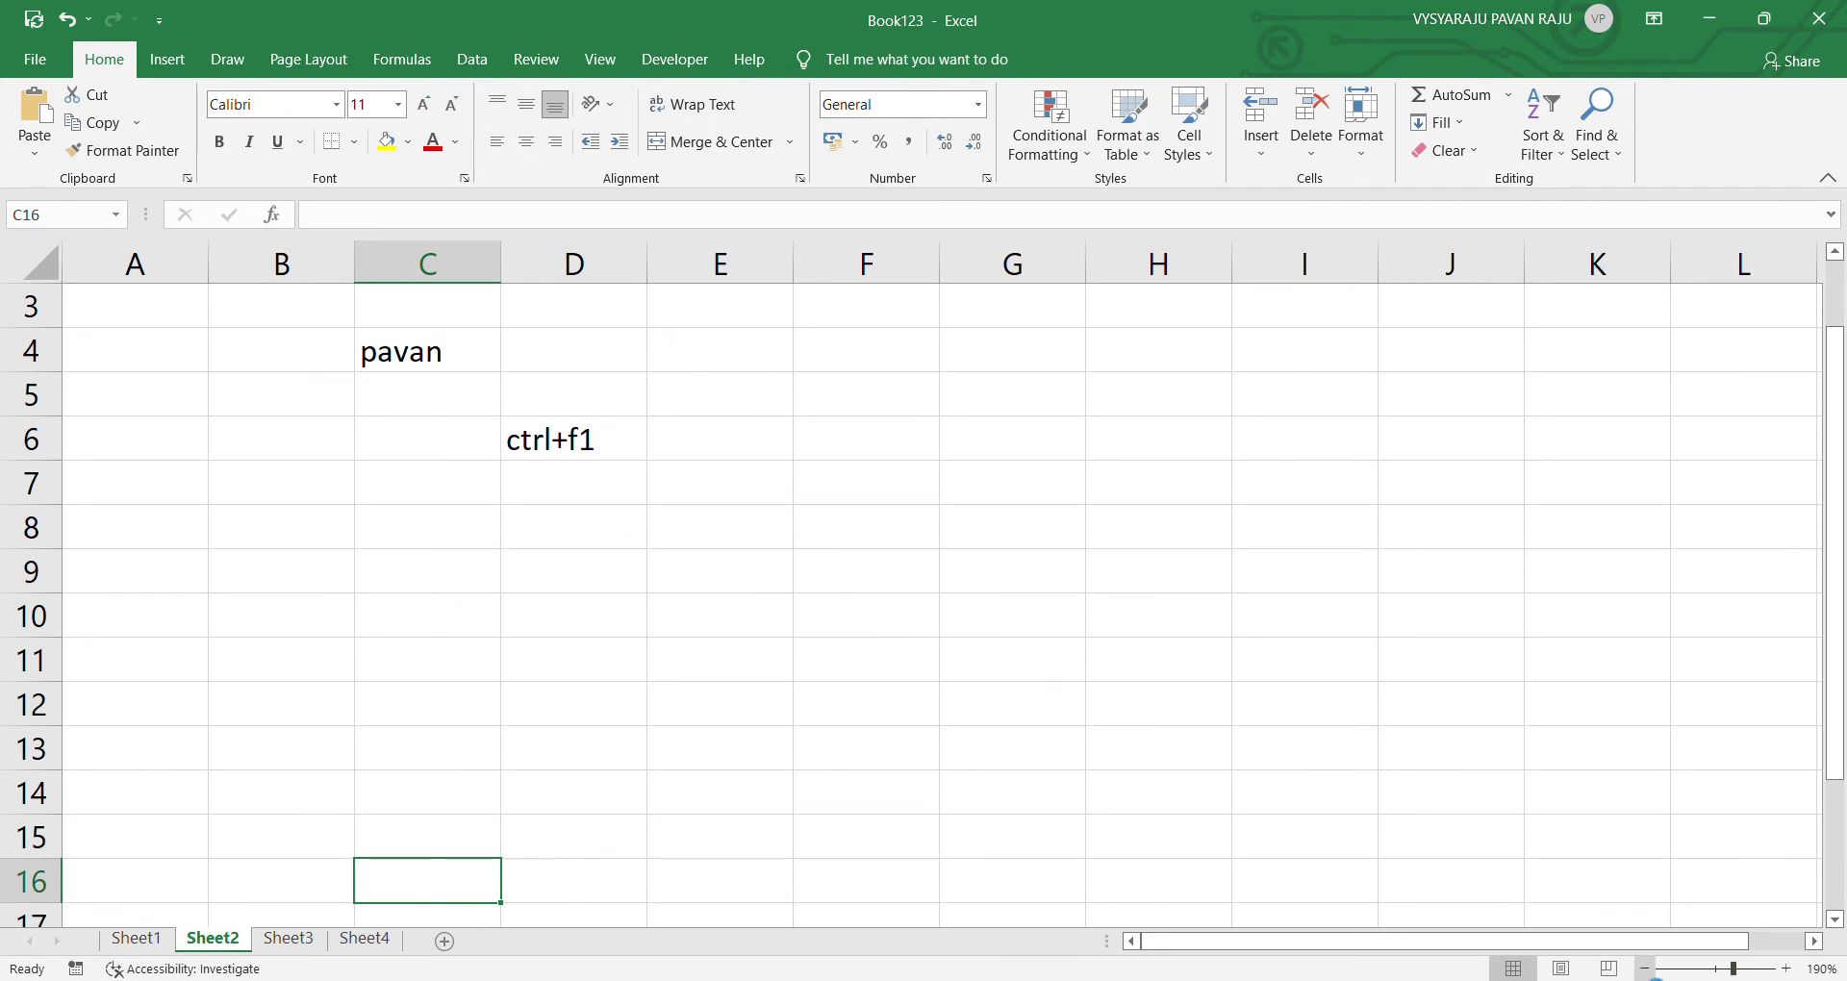
{"action": "left_click", "coordinate": [1645, 969]}
{"action": "left_click", "coordinate": [1646, 969]}
{"action": "left_click", "coordinate": [1645, 969]}
{"action": "left_click", "coordinate": [1645, 969]}
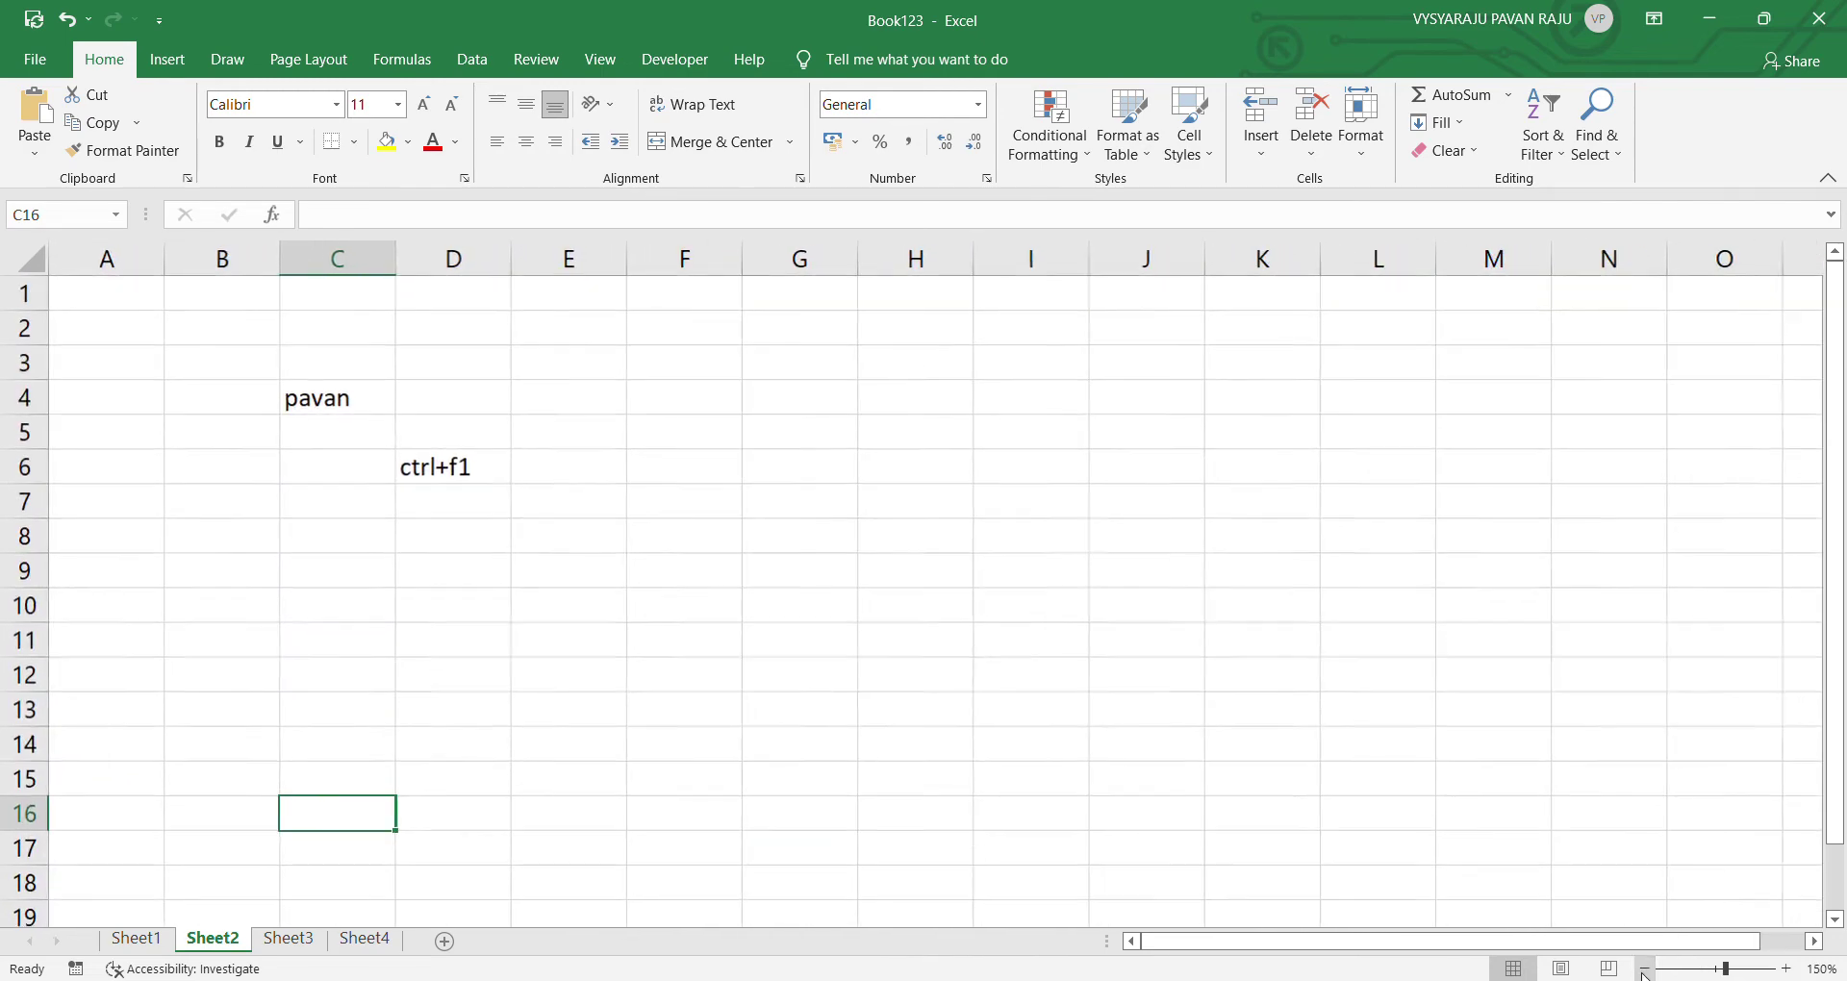
{"action": "left_click", "coordinate": [1645, 969]}
{"action": "left_click", "coordinate": [1645, 969]}
{"action": "left_click", "coordinate": [1645, 969]}
{"action": "left_click", "coordinate": [1645, 969]}
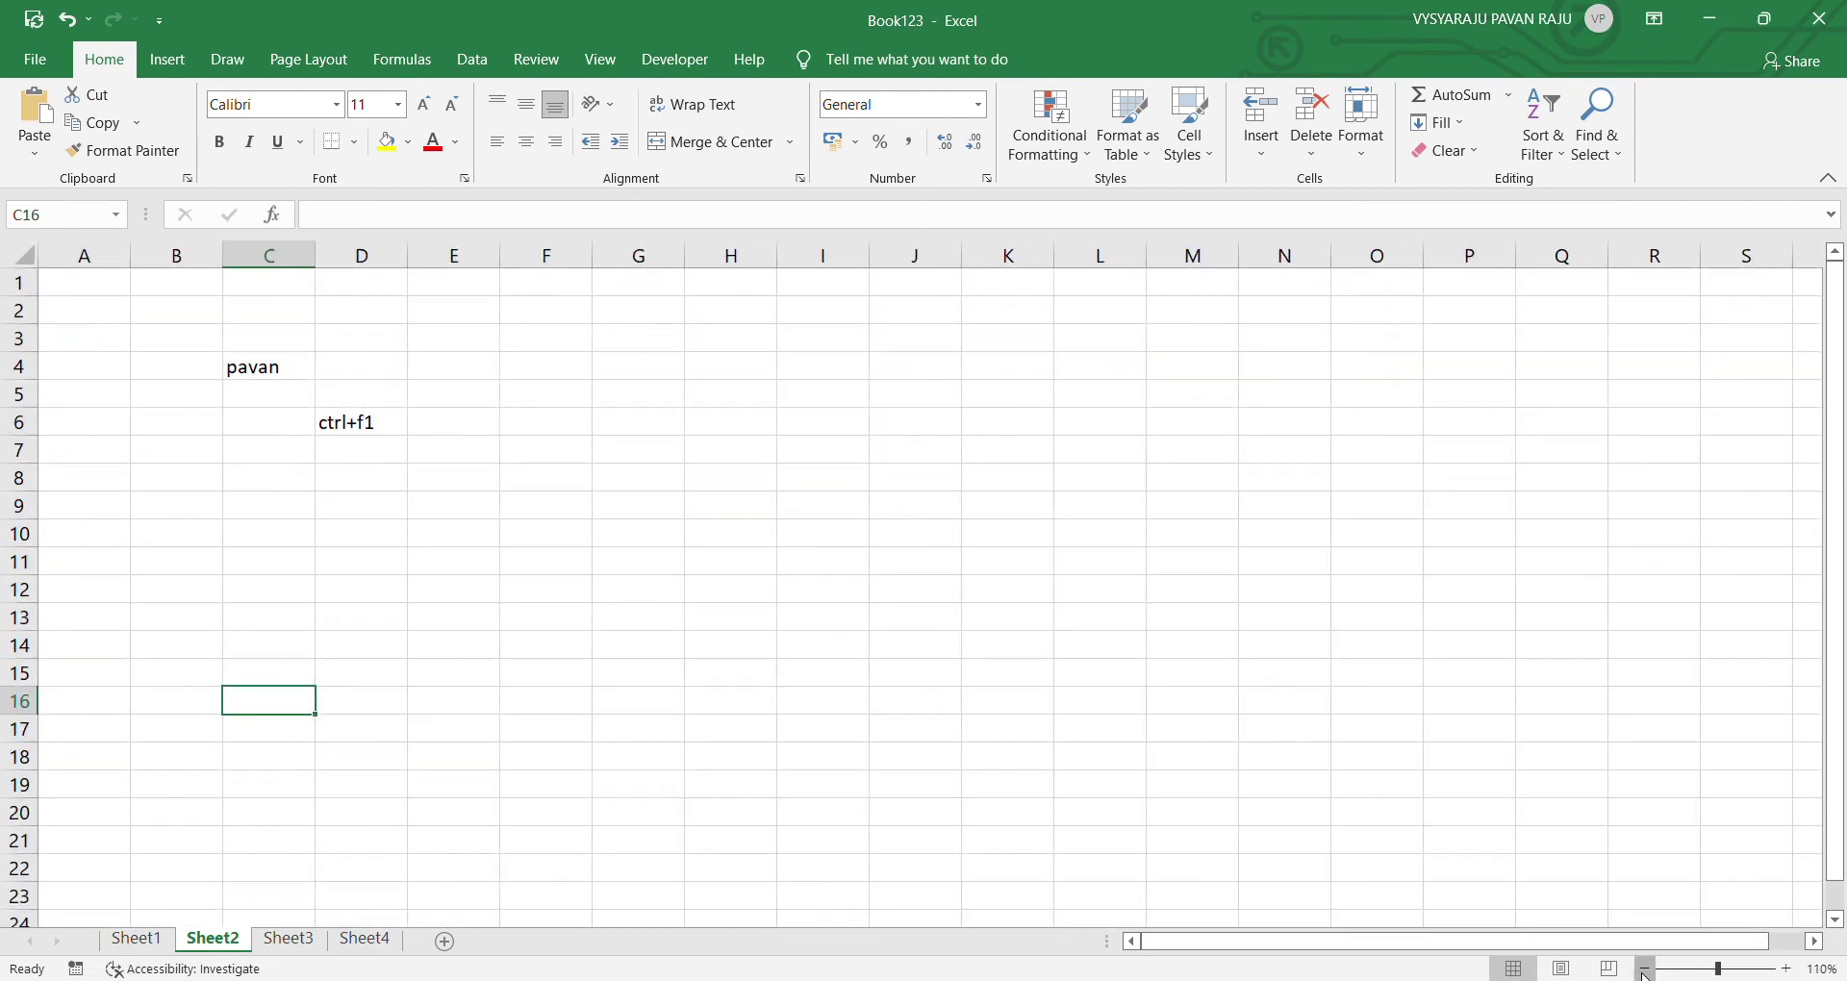
{"action": "left_click", "coordinate": [1645, 969]}
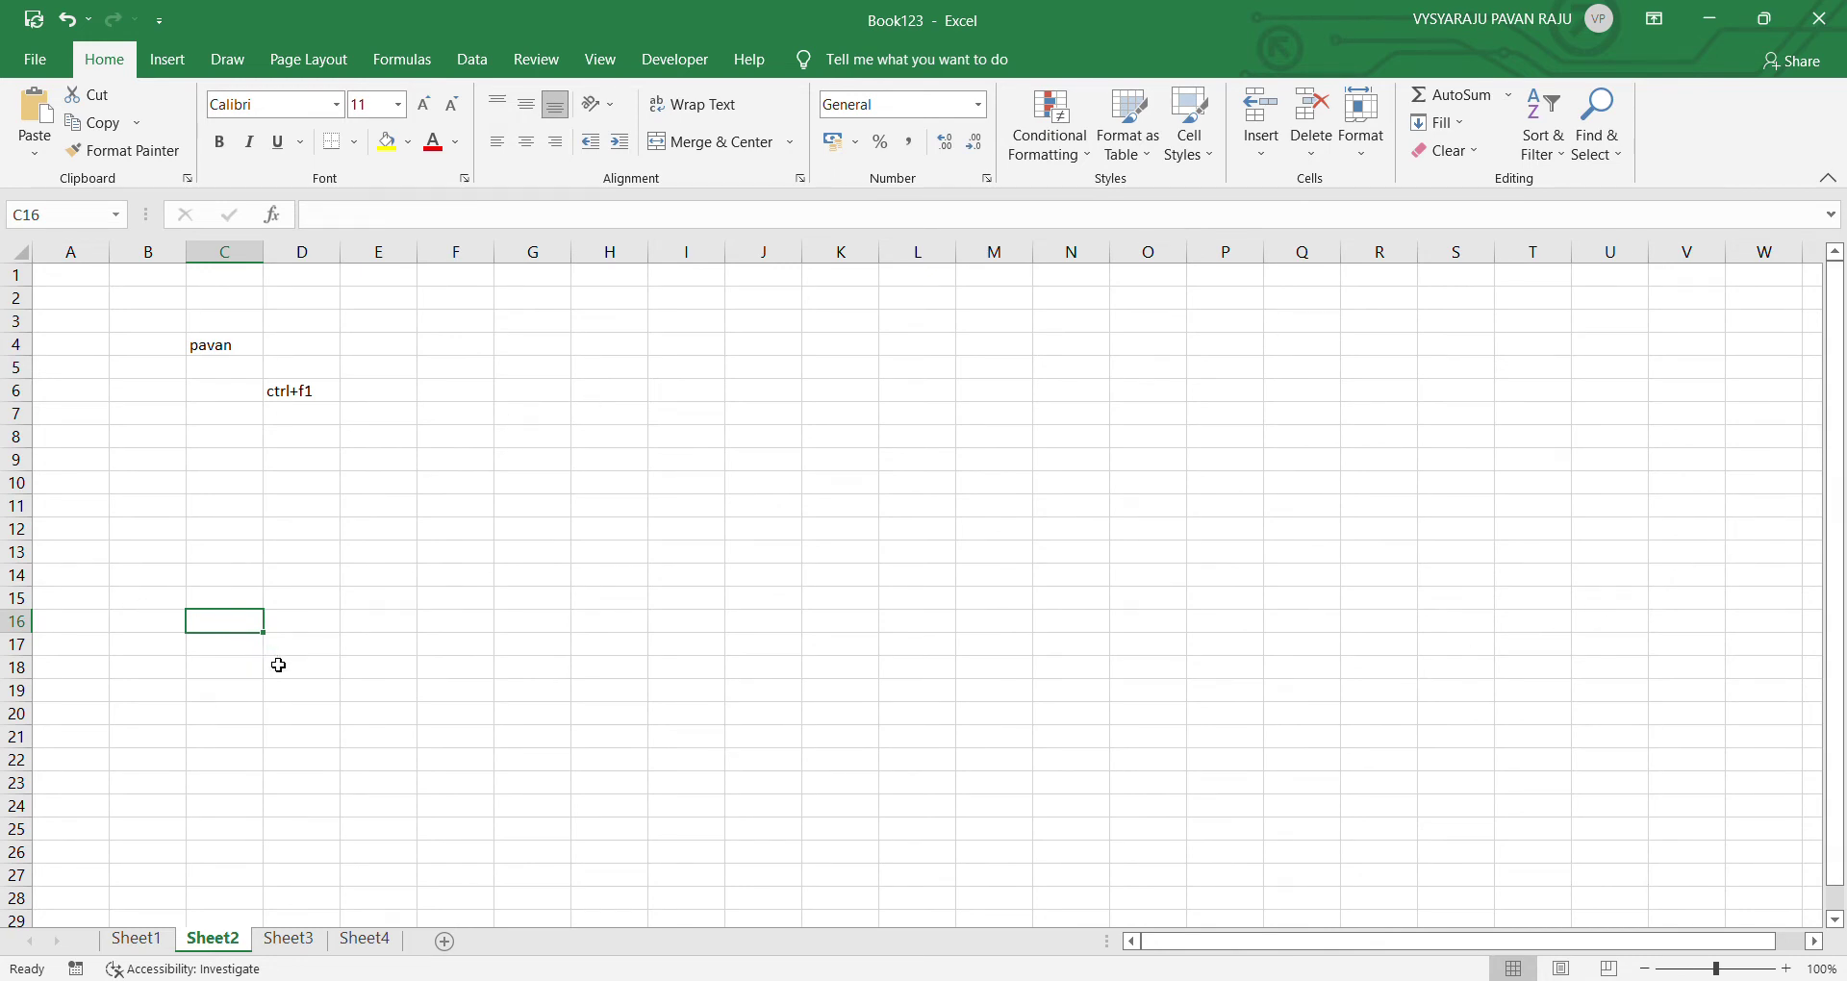
{"action": "left_click", "coordinate": [413, 648]}
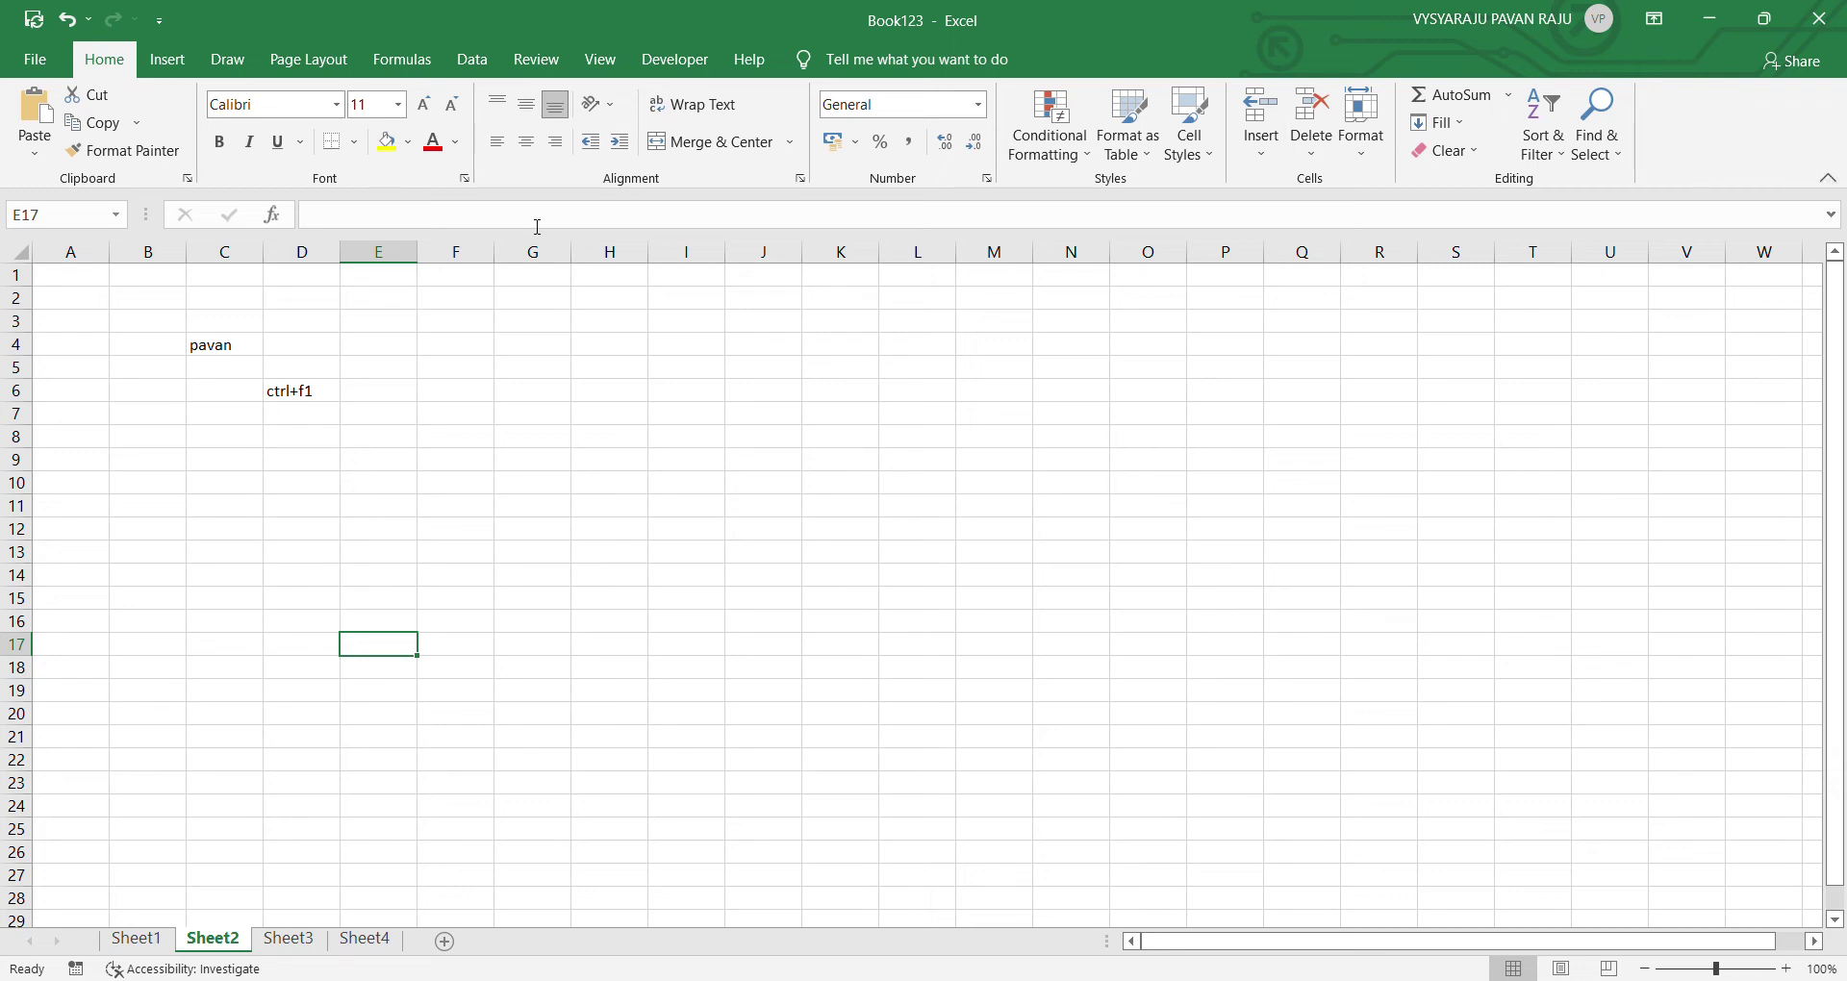
{"action": "left_click", "coordinate": [168, 62]}
{"action": "left_click", "coordinate": [226, 64]}
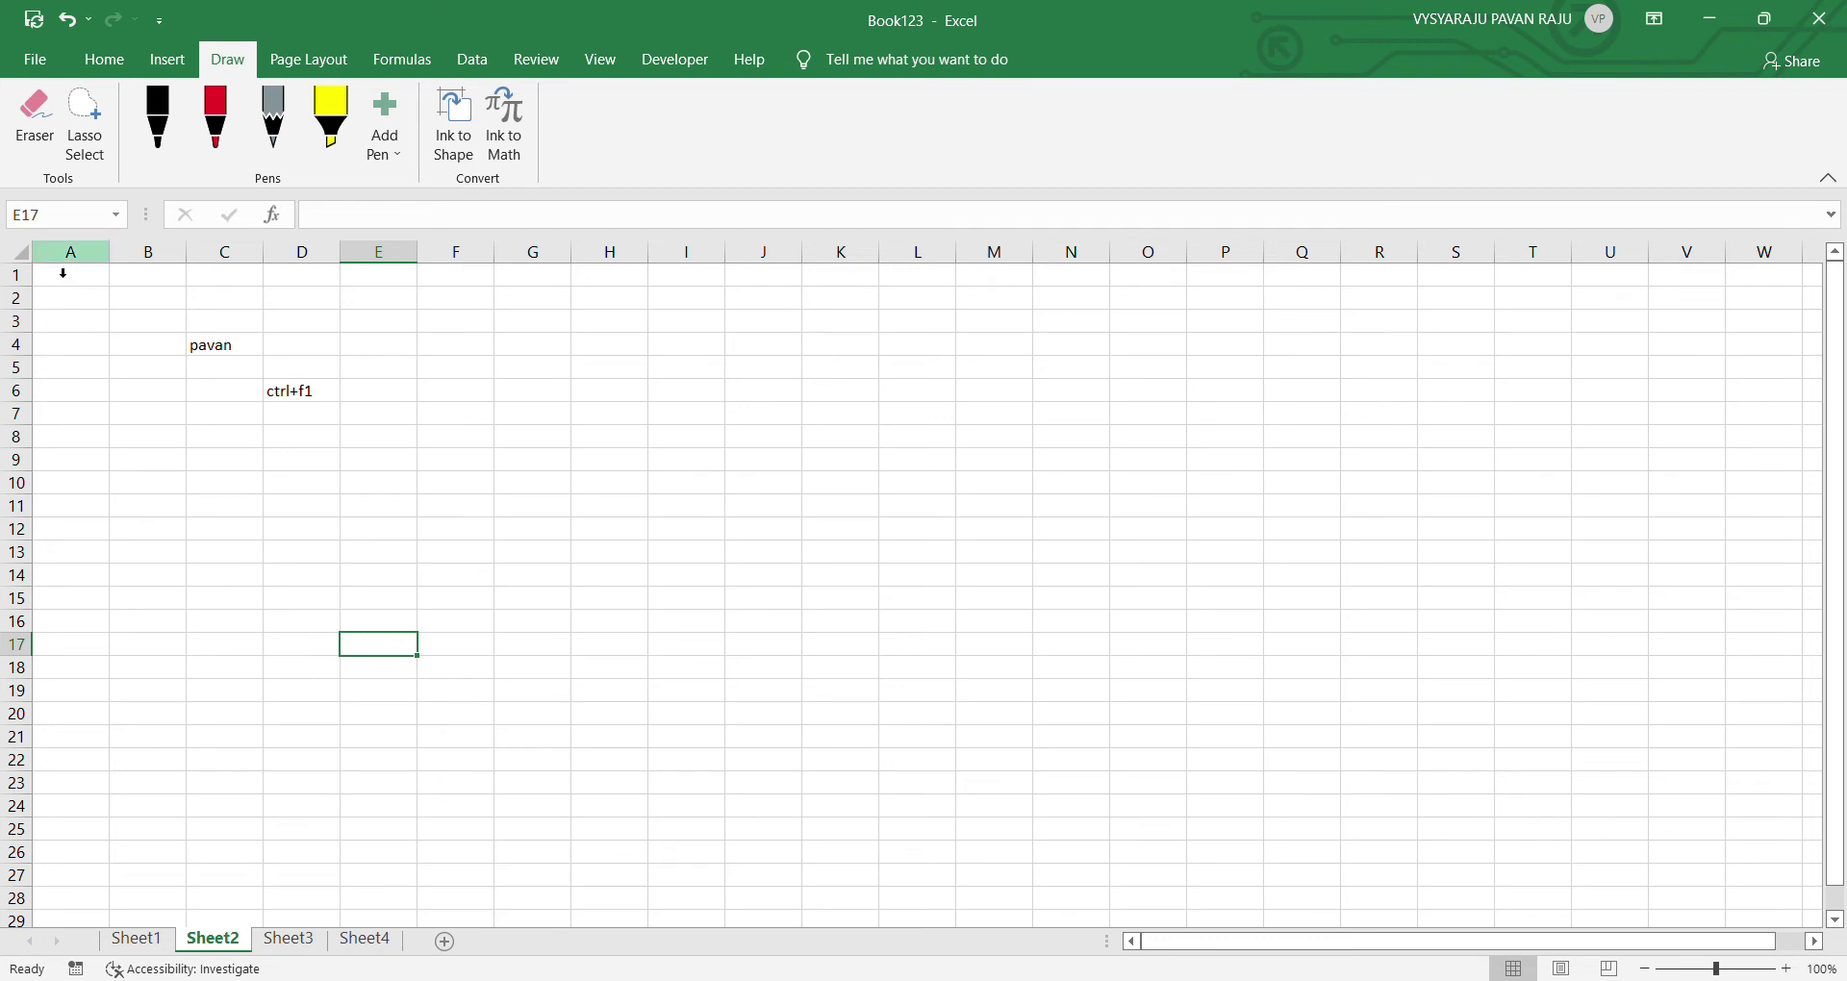
{"action": "left_click", "coordinate": [218, 348]}
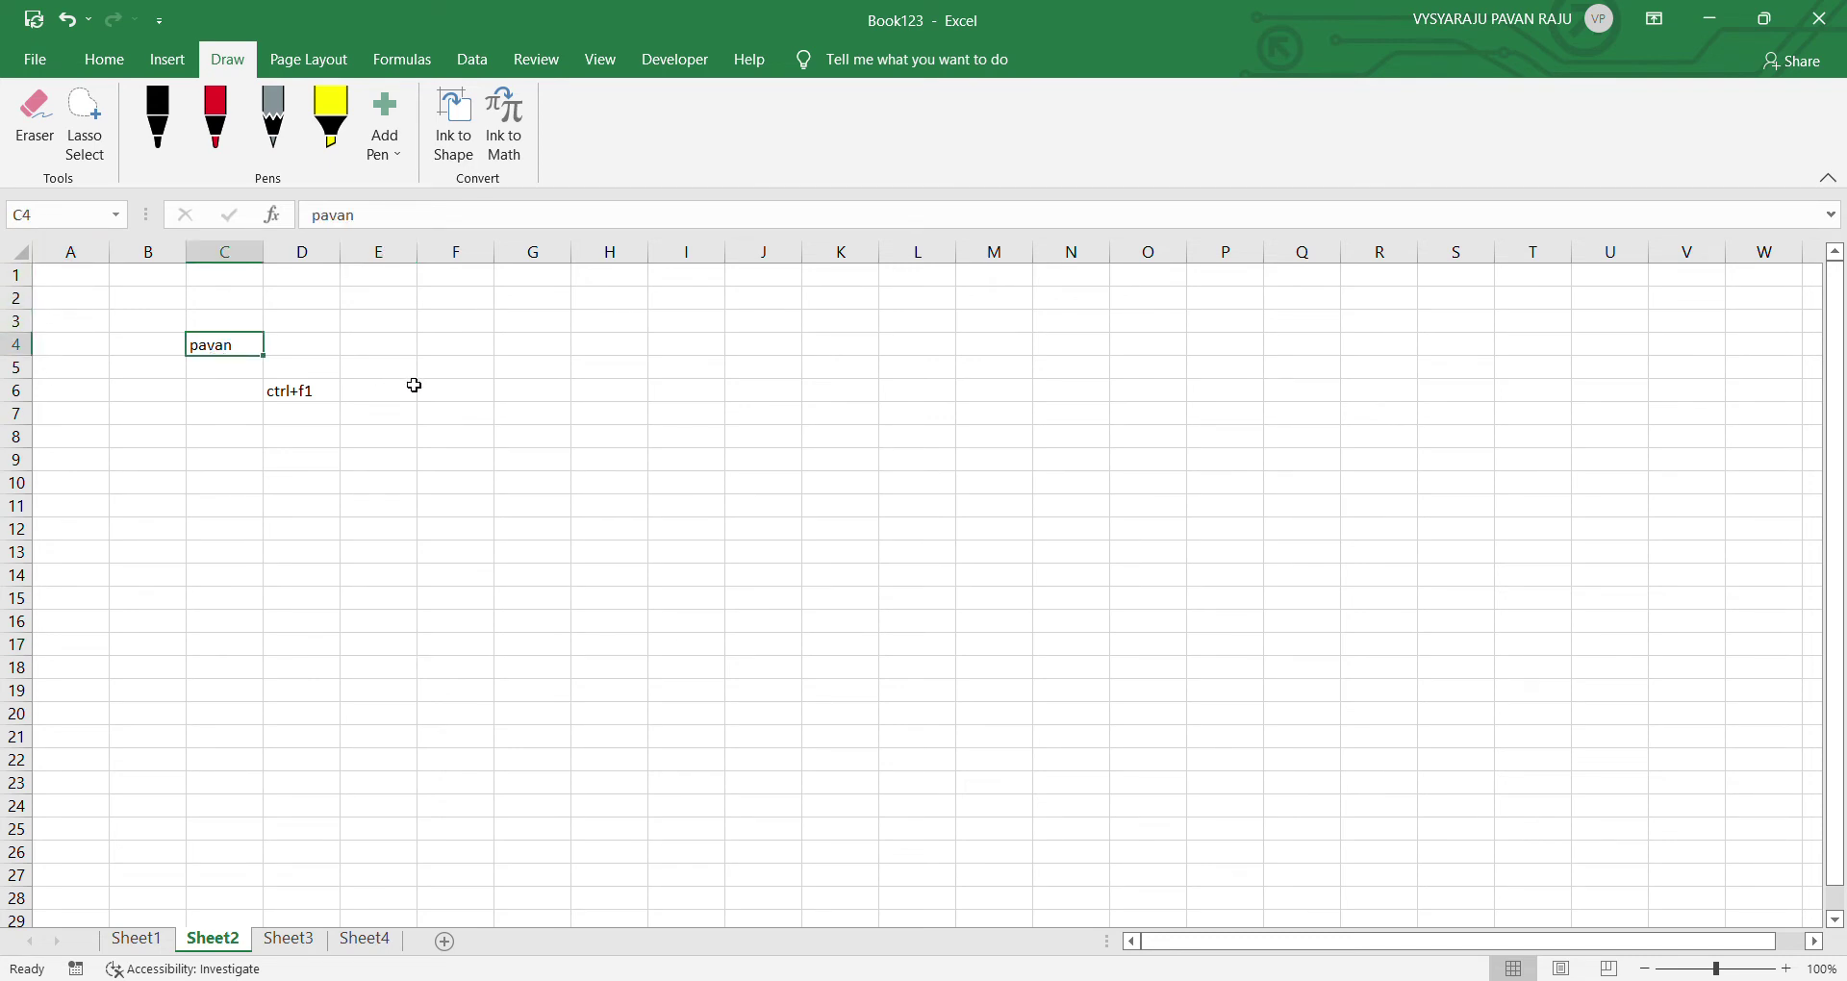
{"action": "left_click", "coordinate": [105, 61]}
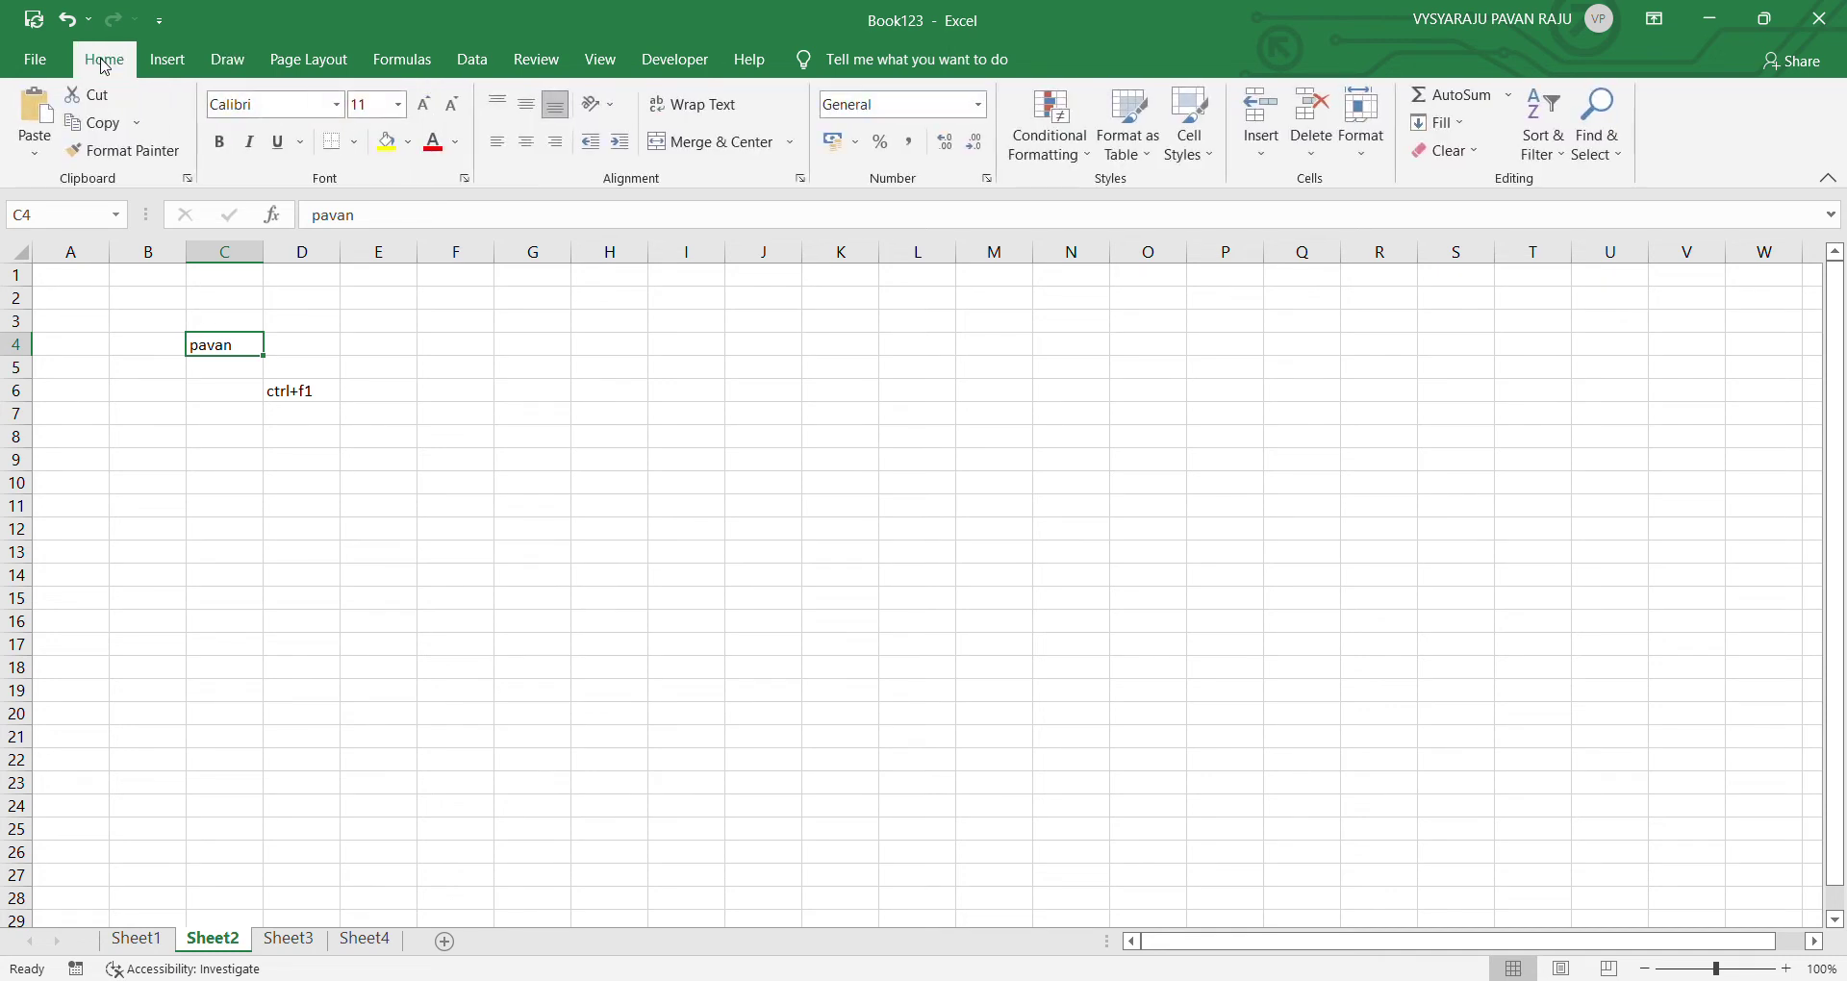
{"action": "left_click_drag", "start_coordinate": [388, 321], "coordinate": [550, 541]}
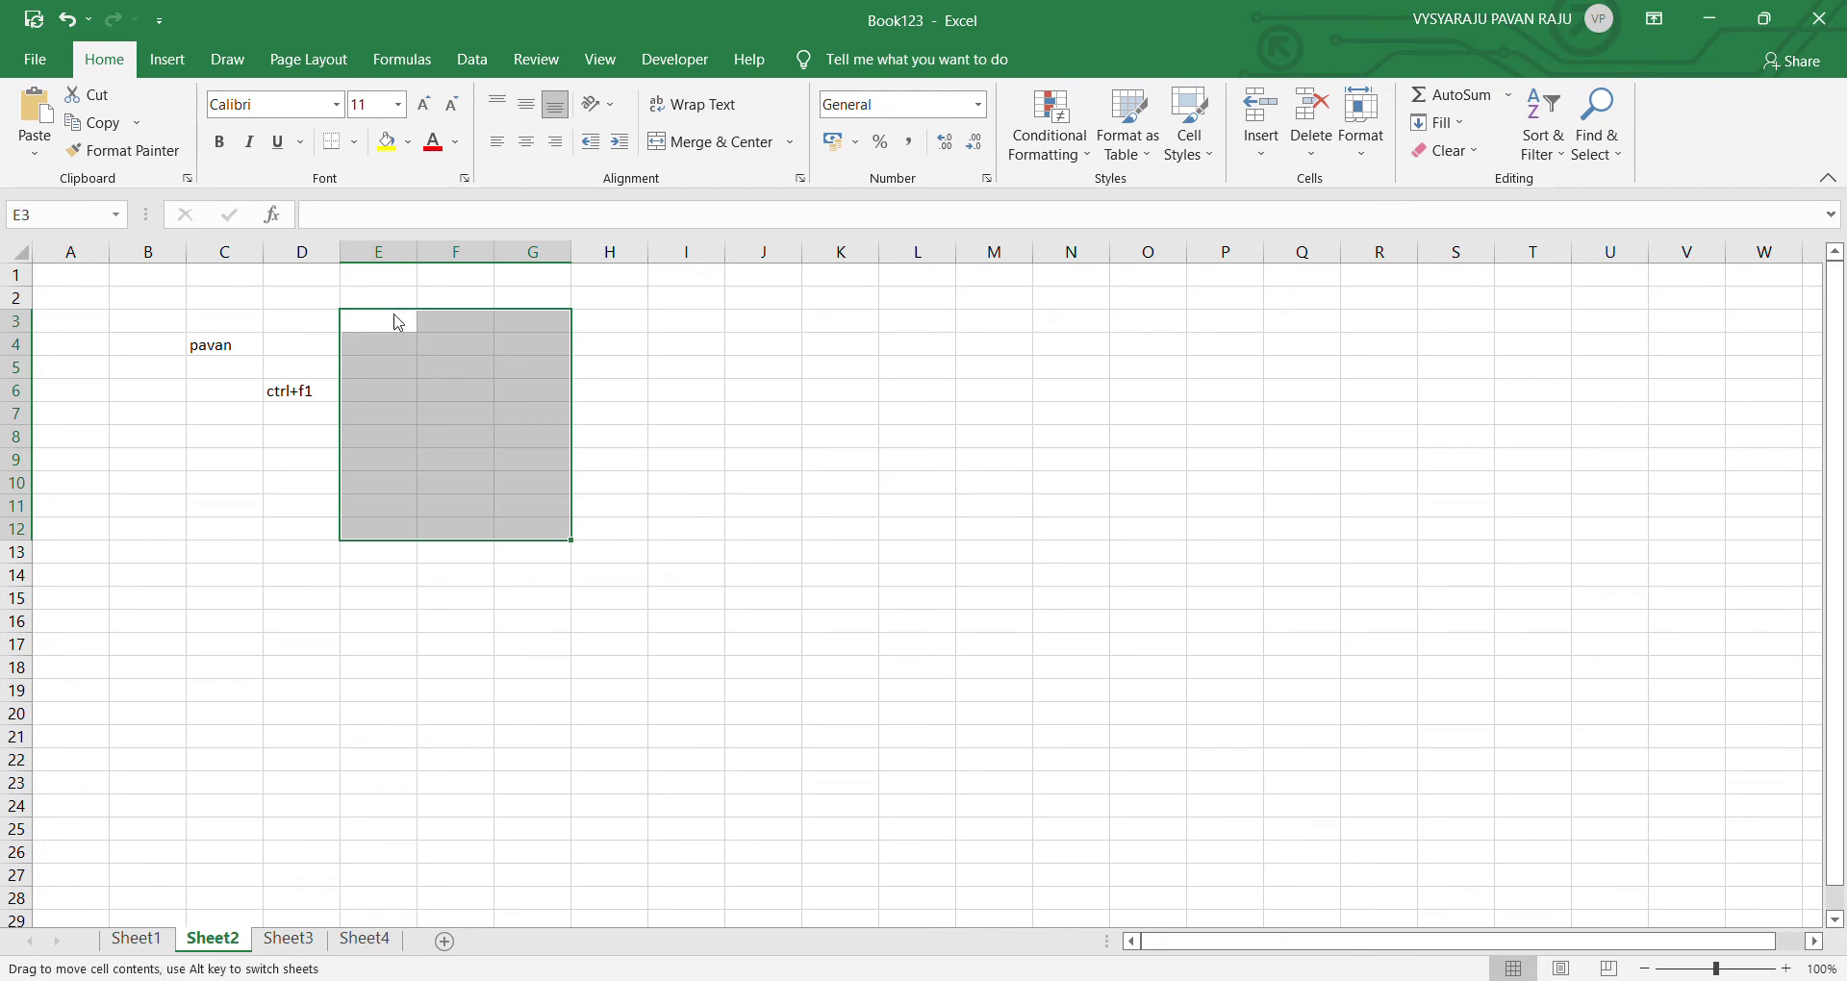
{"action": "mouse_move", "coordinate": [399, 322]}
{"action": "left_mouse_down"}
{"action": "mouse_move", "coordinate": [398, 276]}
{"action": "mouse_move", "coordinate": [398, 322]}
{"action": "left_mouse_up"}
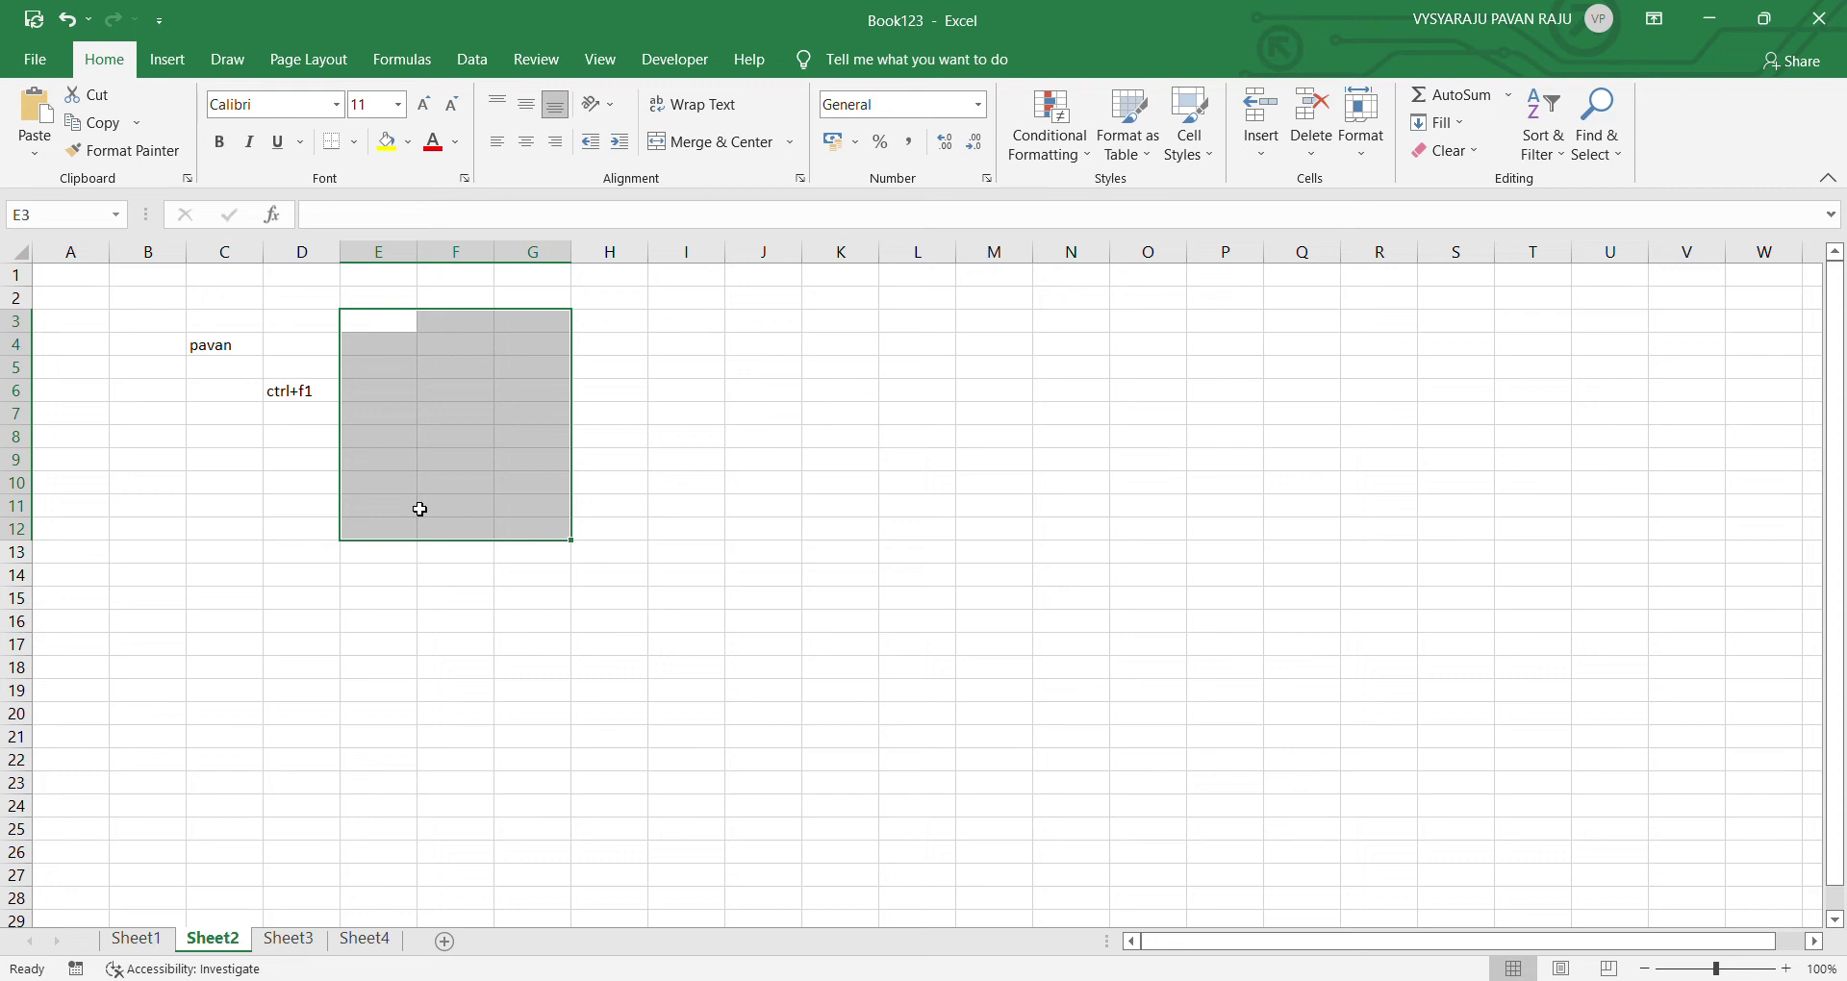
{"action": "left_click", "coordinate": [524, 624]}
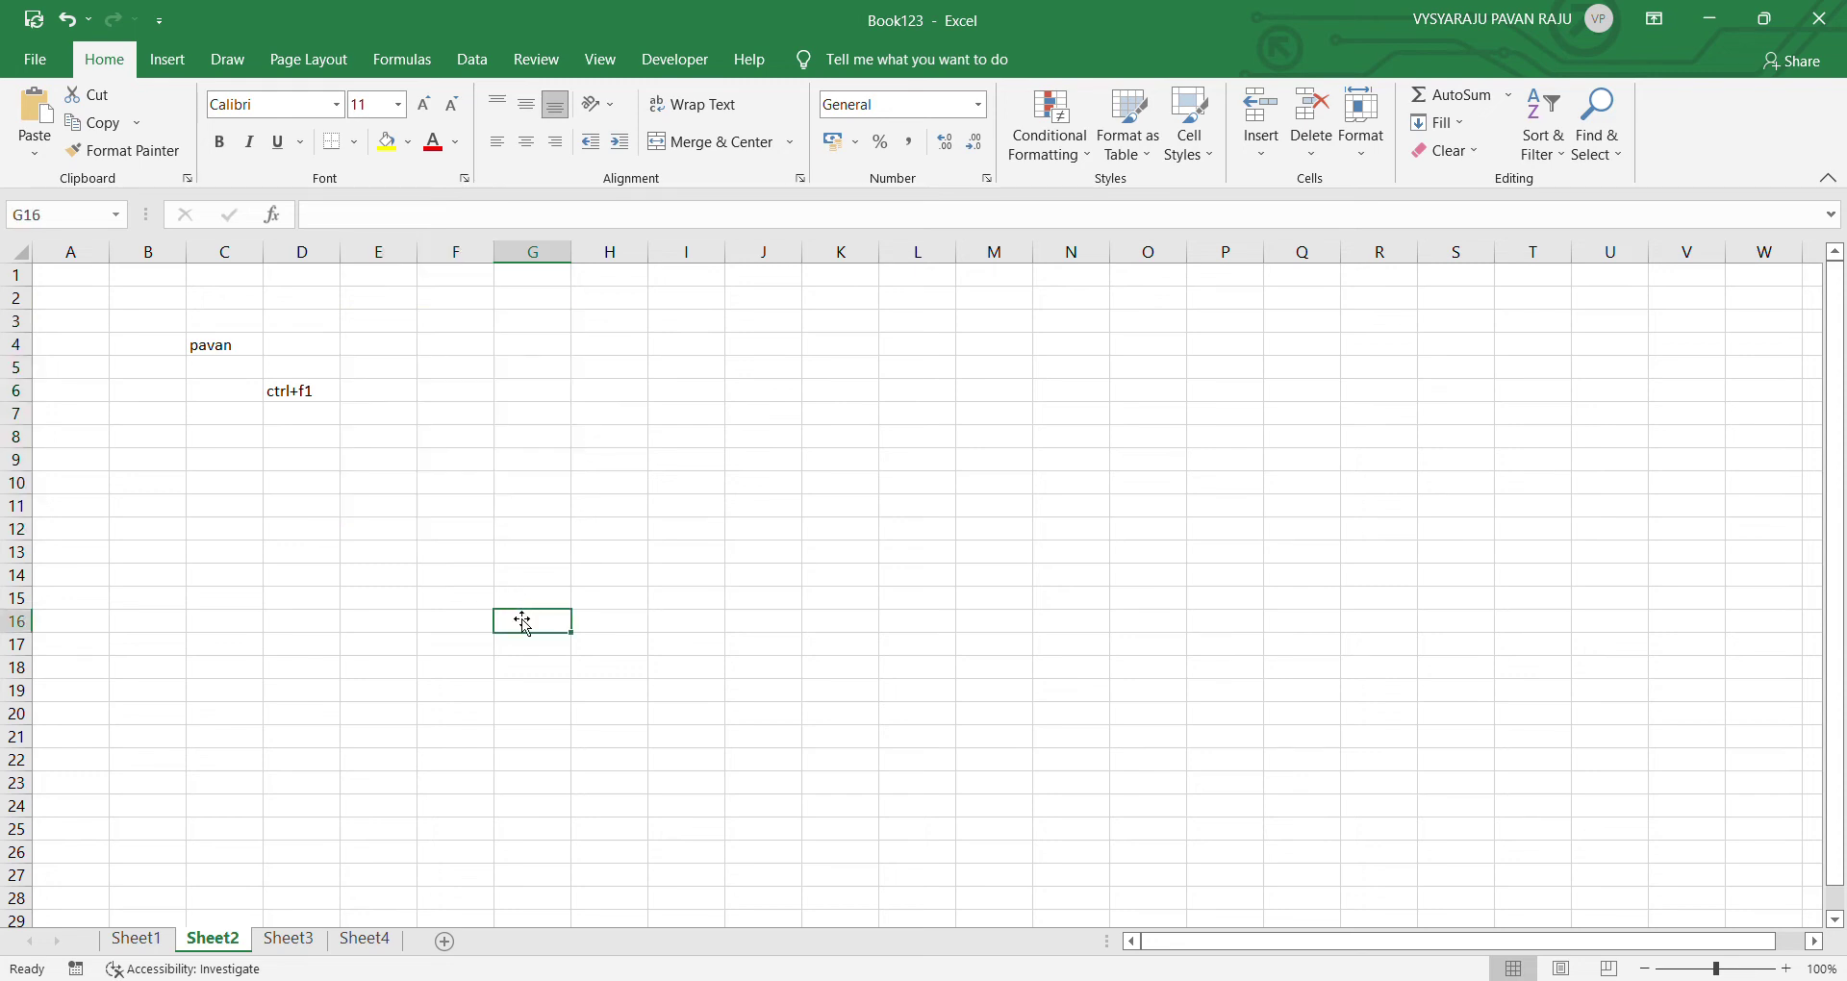
Step: Select G9, cycle through Sheet3, Sheet2 and Sheet1, and finish on the blank Sheet4
{"action": "left_click", "coordinate": [540, 464]}
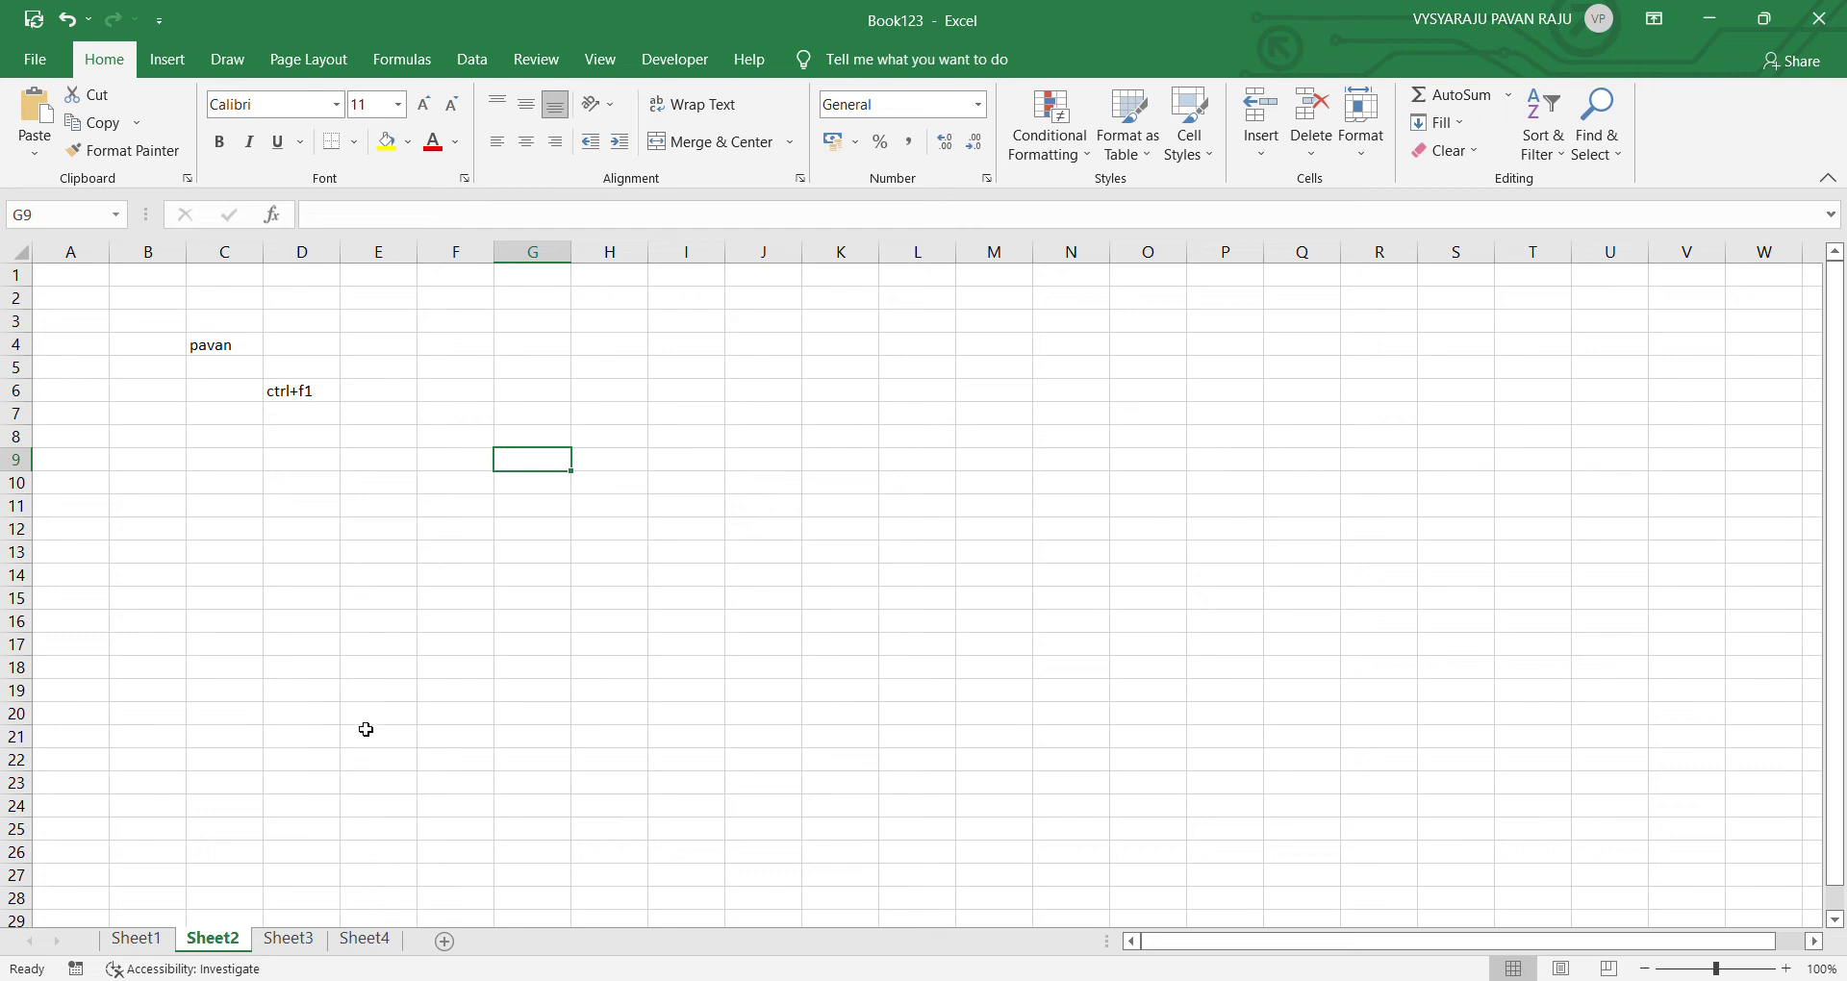
{"action": "left_click", "coordinate": [286, 947]}
{"action": "left_click", "coordinate": [371, 947]}
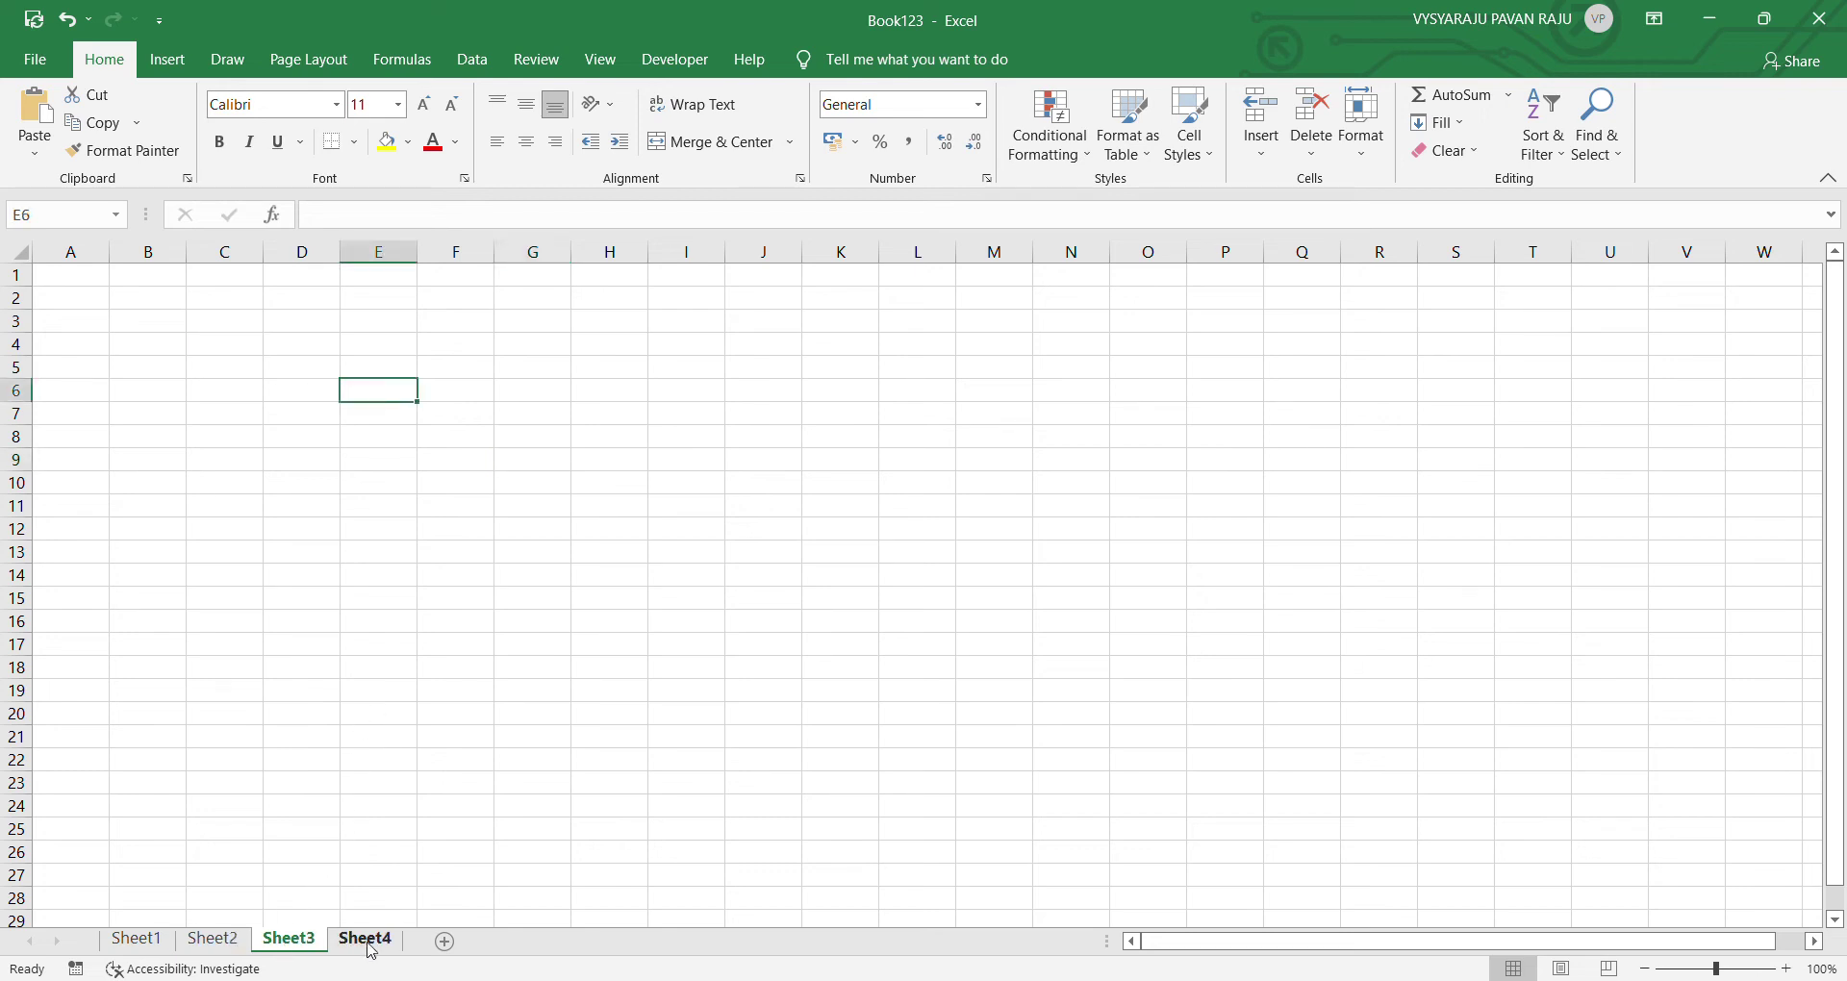
{"action": "left_click", "coordinate": [223, 944]}
{"action": "left_click", "coordinate": [277, 951]}
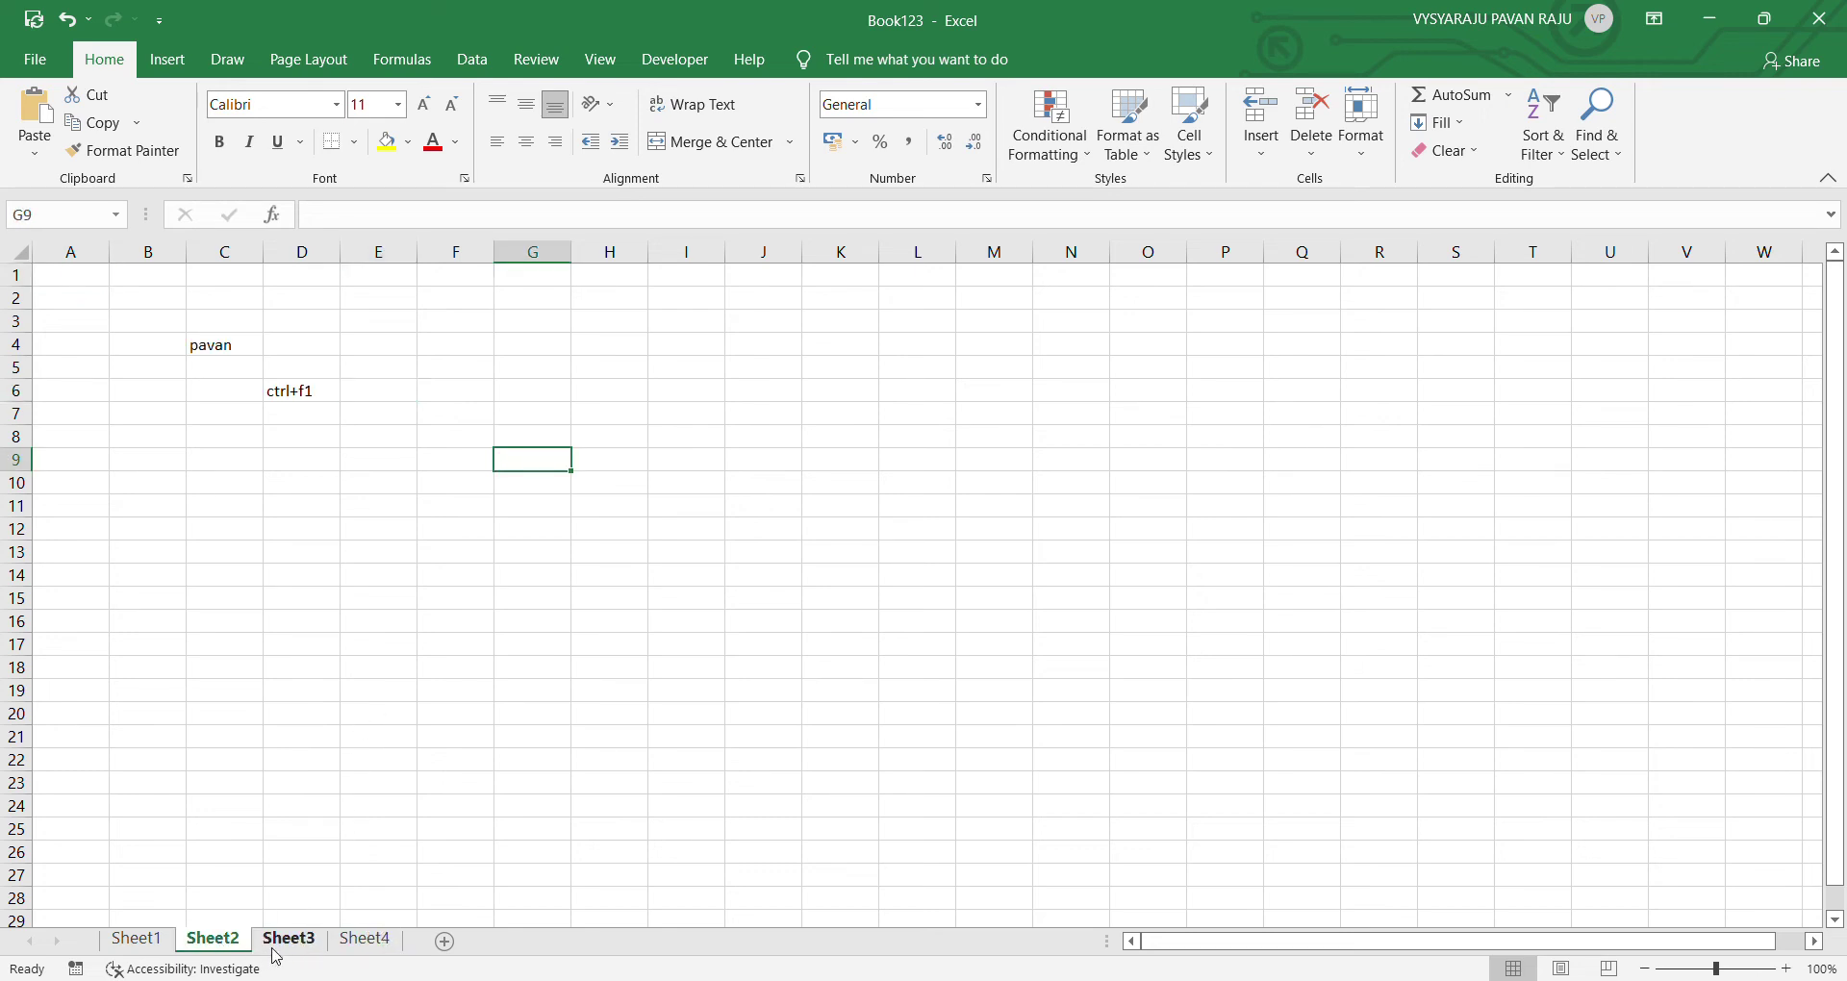
{"action": "left_click", "coordinate": [136, 941]}
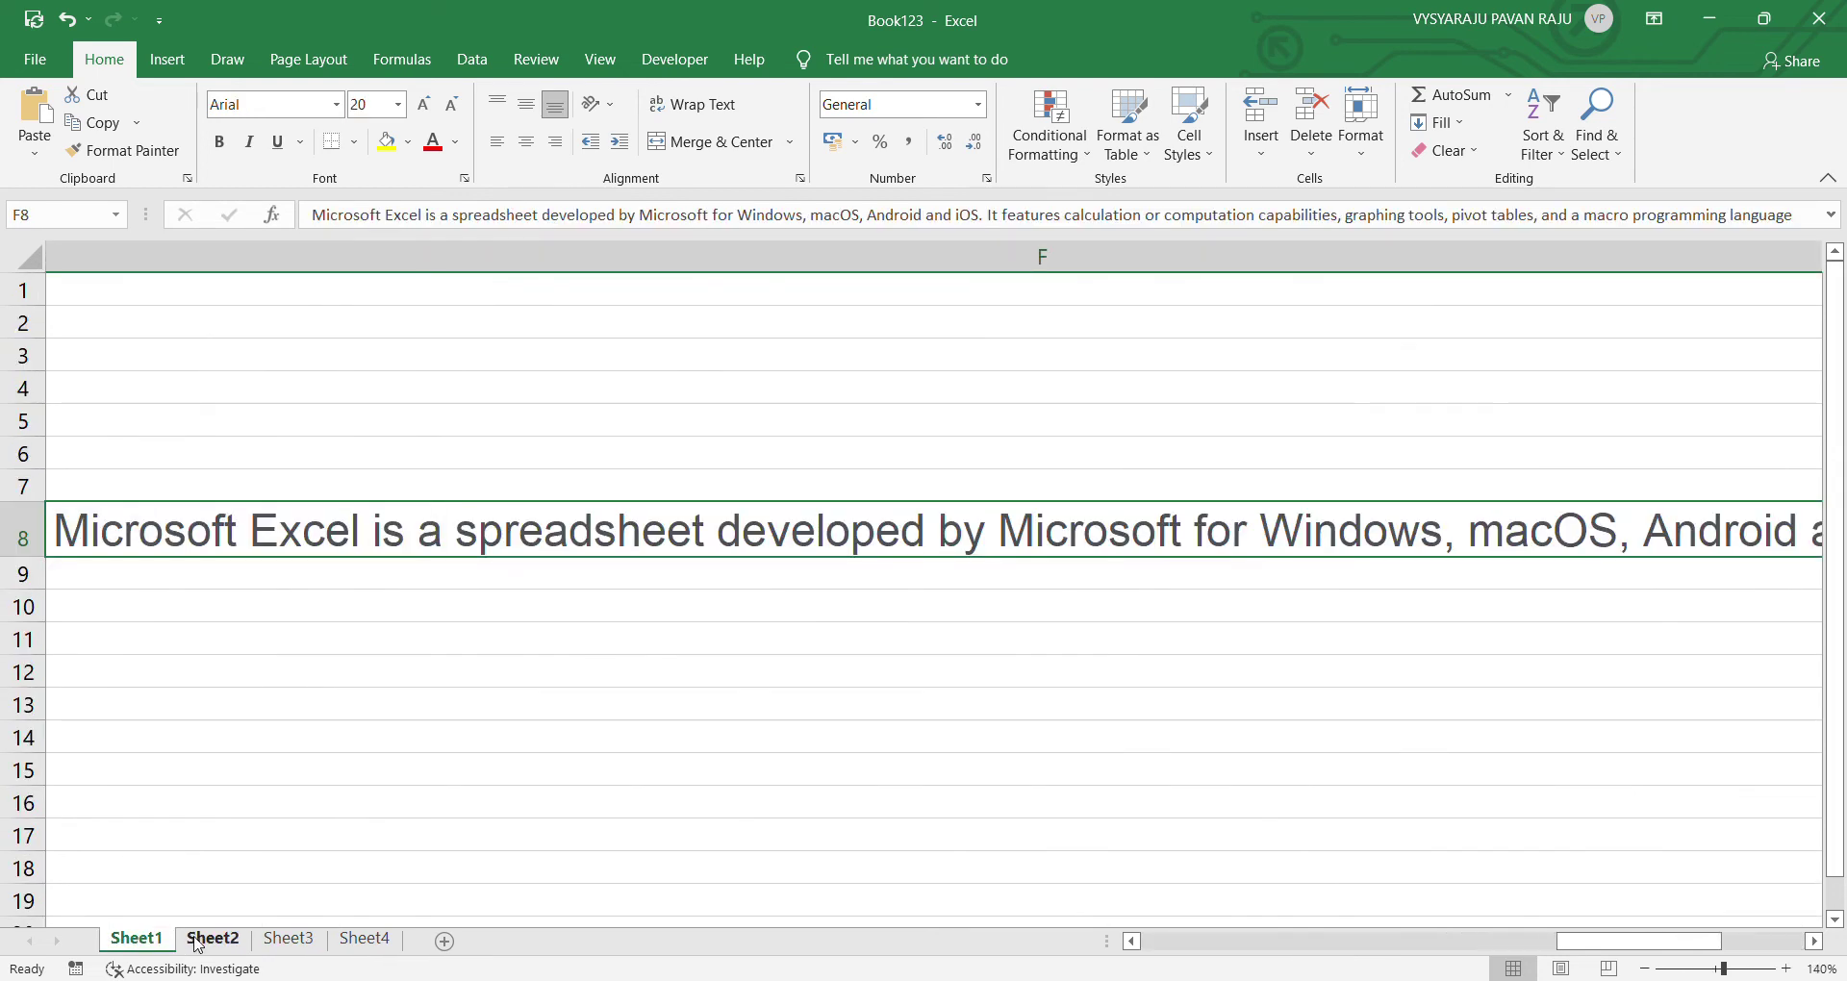
{"action": "left_click", "coordinate": [204, 946]}
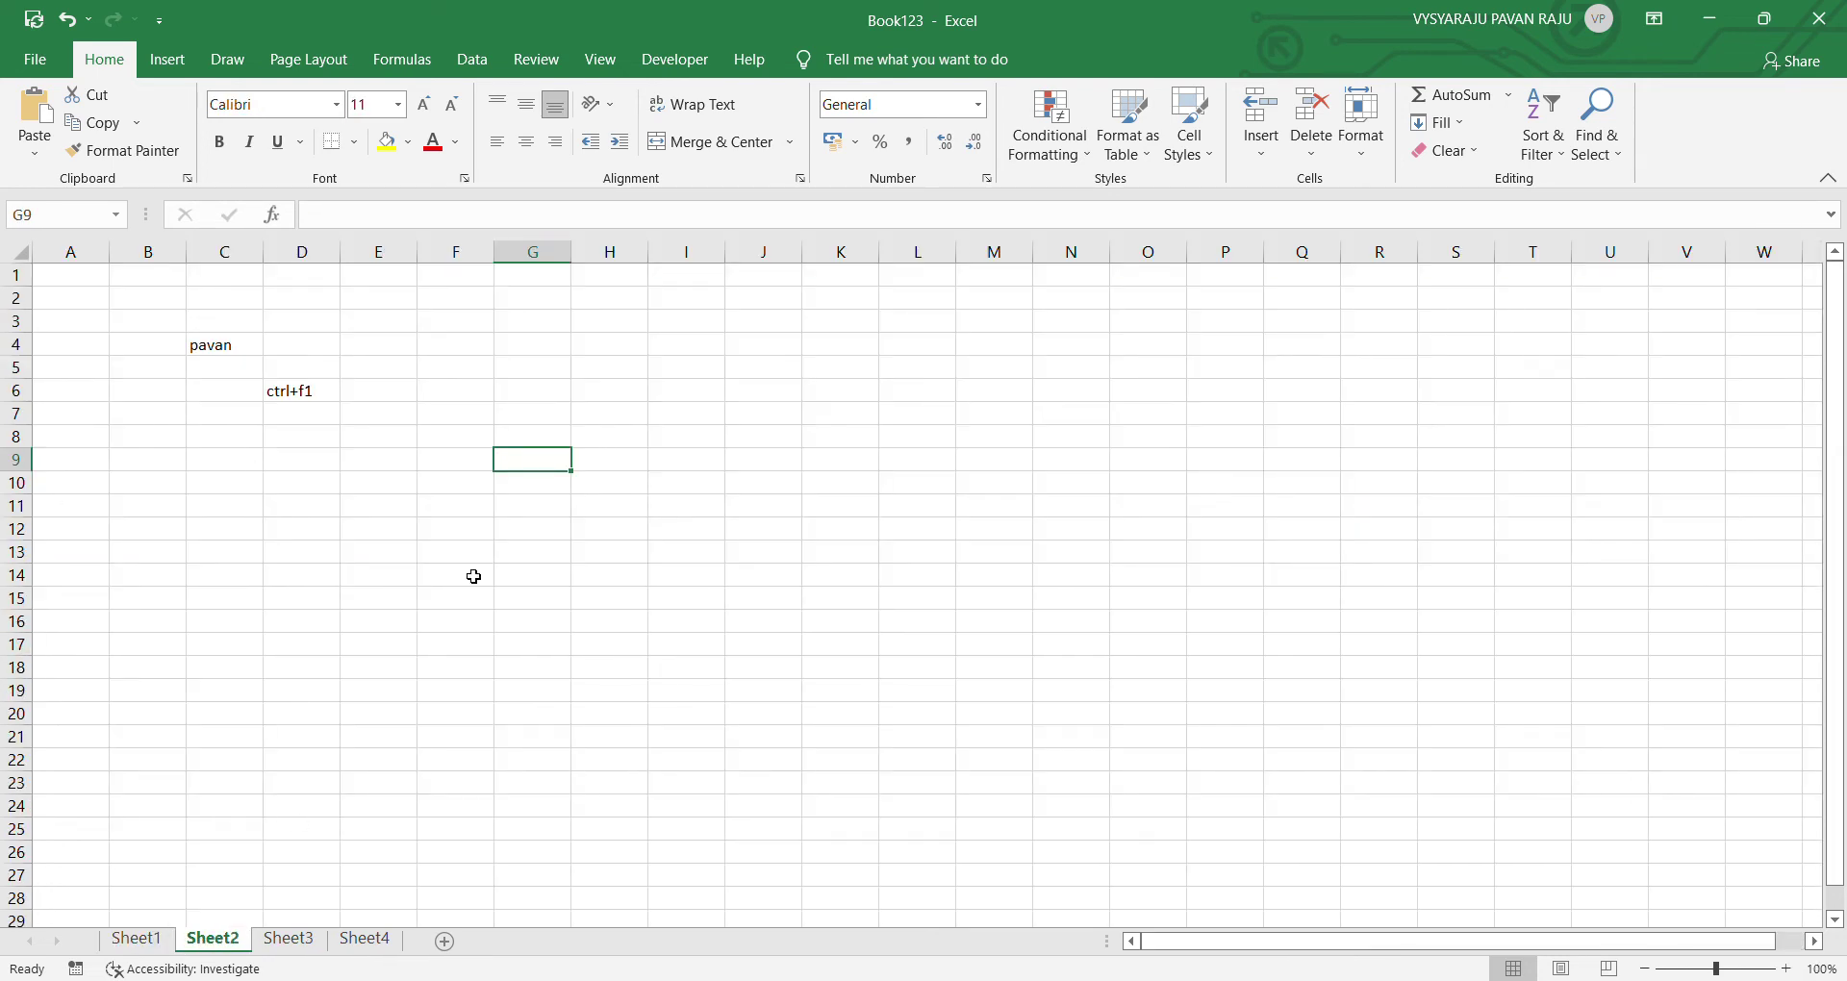
{"action": "left_click", "coordinate": [288, 941]}
{"action": "left_click", "coordinate": [363, 948]}
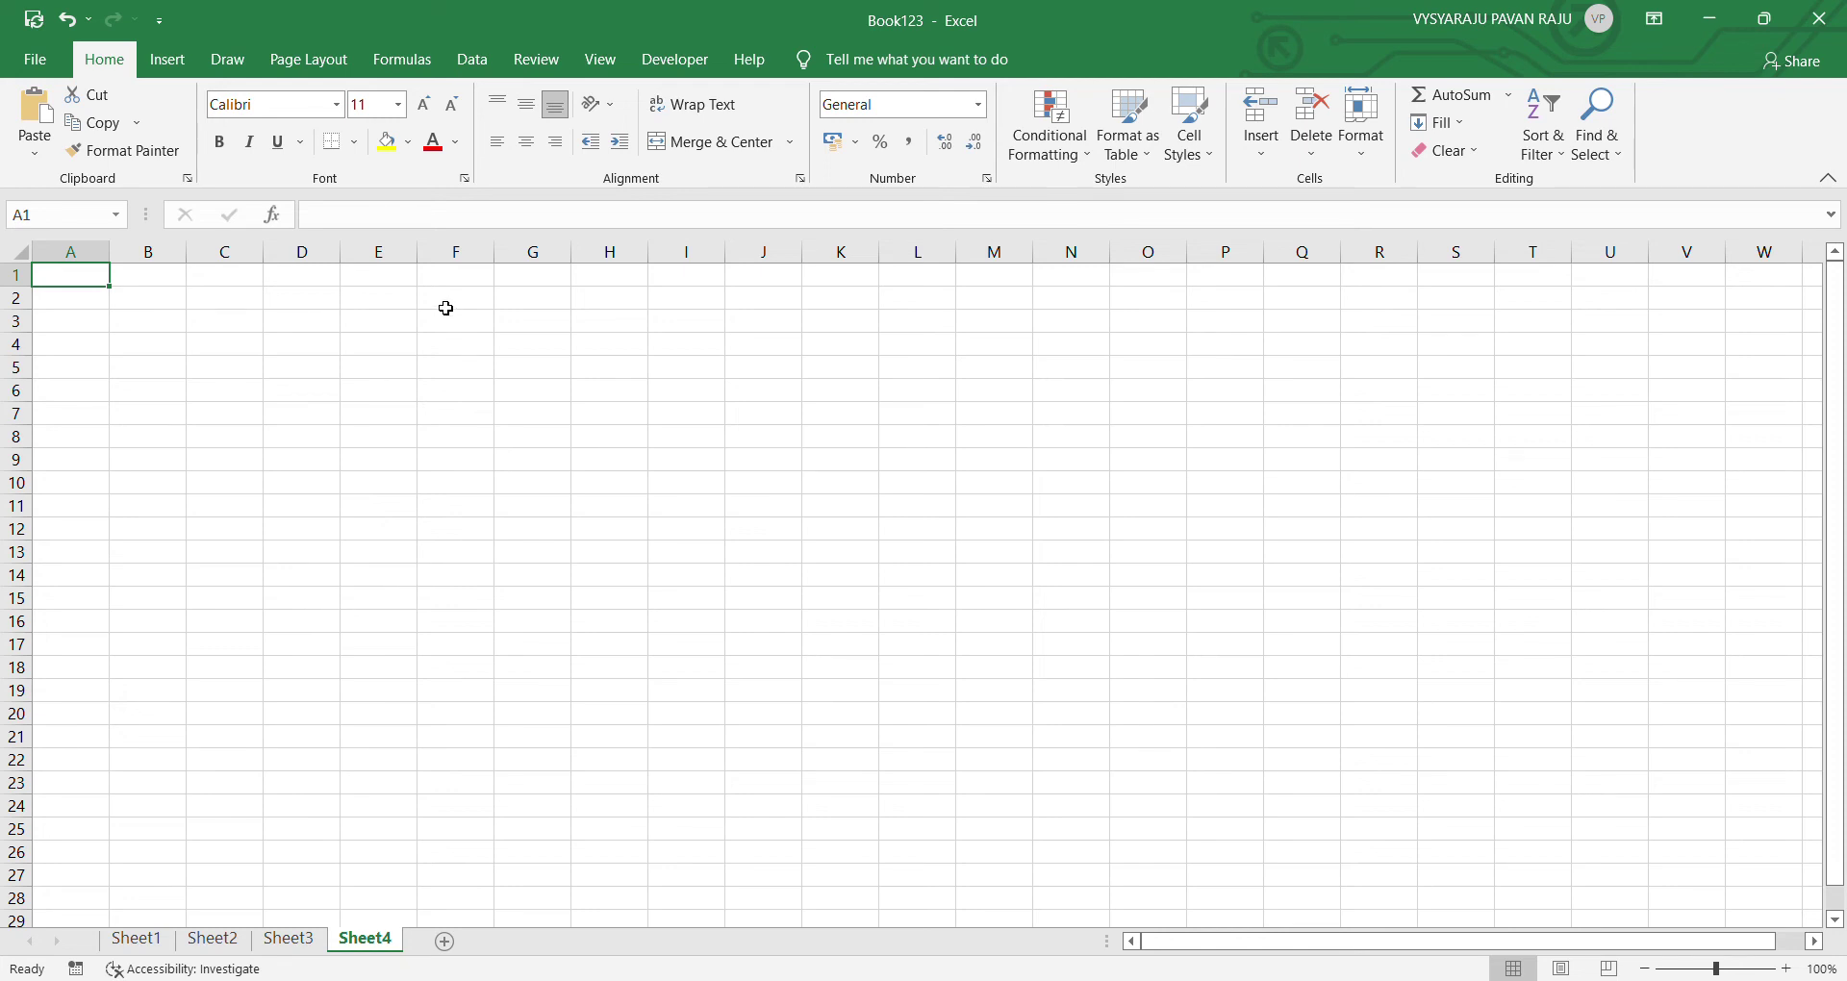
Step: Move between cells E3, E4, E5 and E7 in column E on Sheet4
{"action": "left_click", "coordinate": [382, 327]}
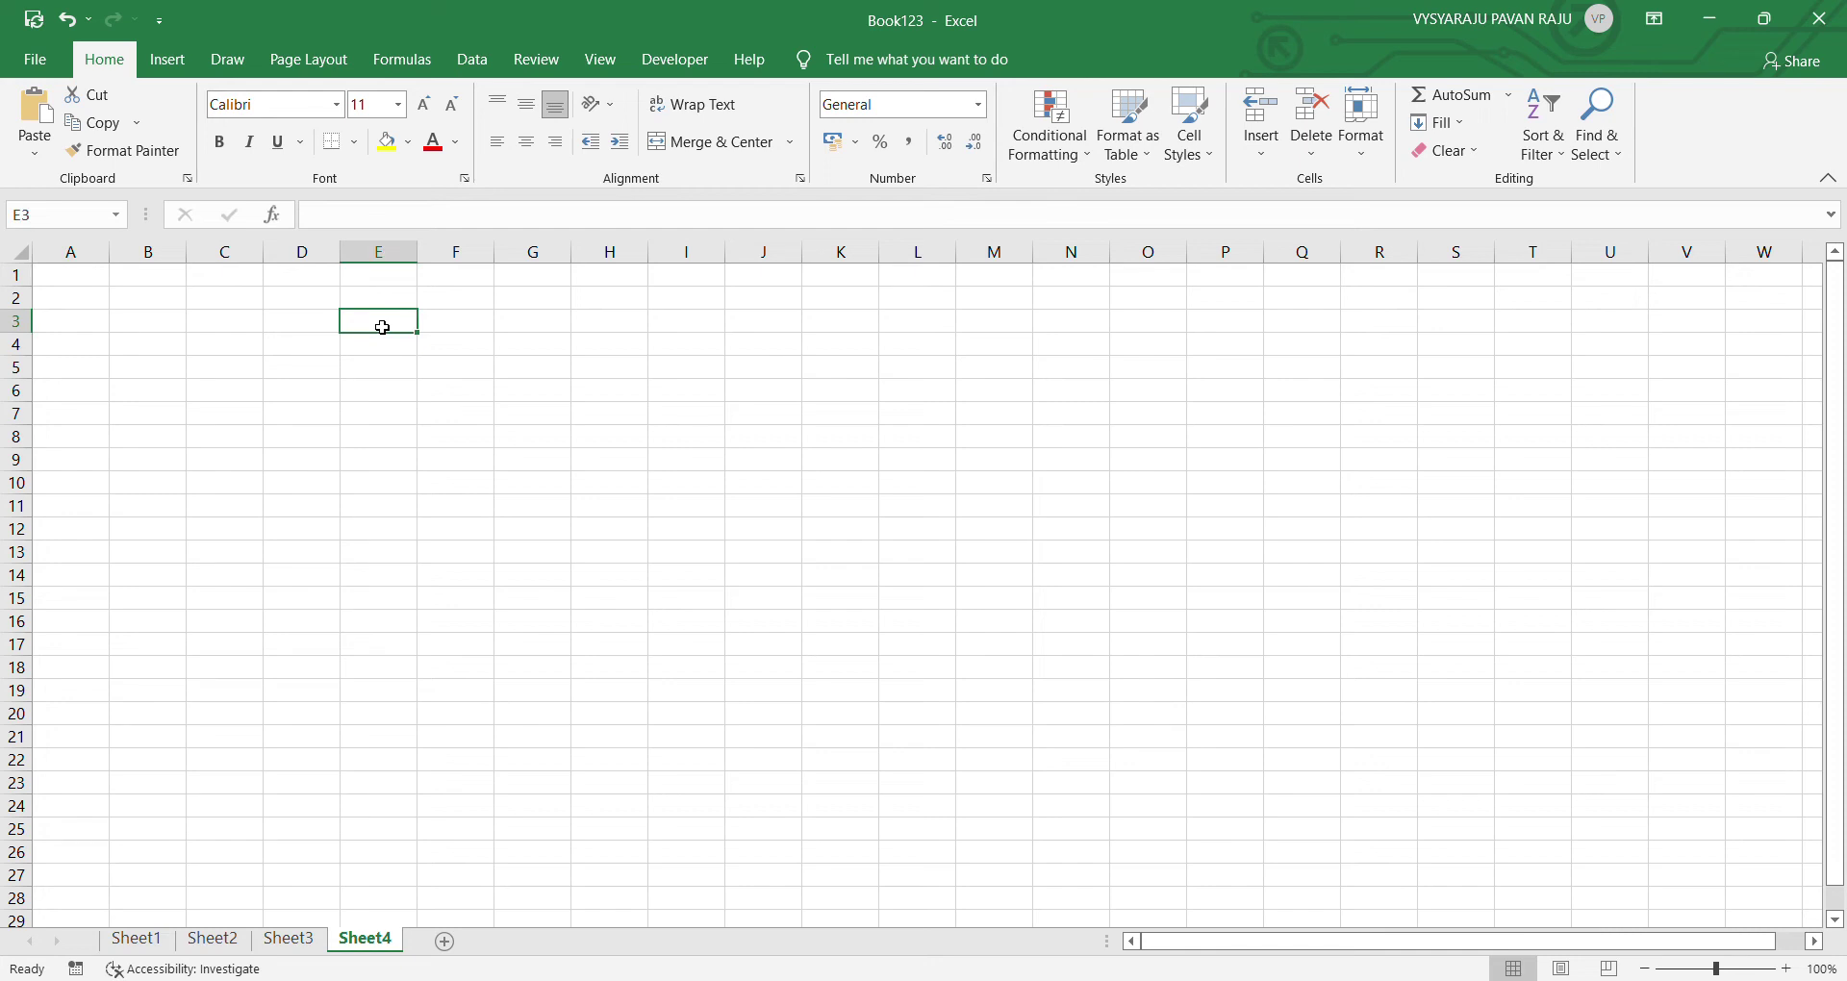
{"action": "left_click", "coordinate": [383, 345]}
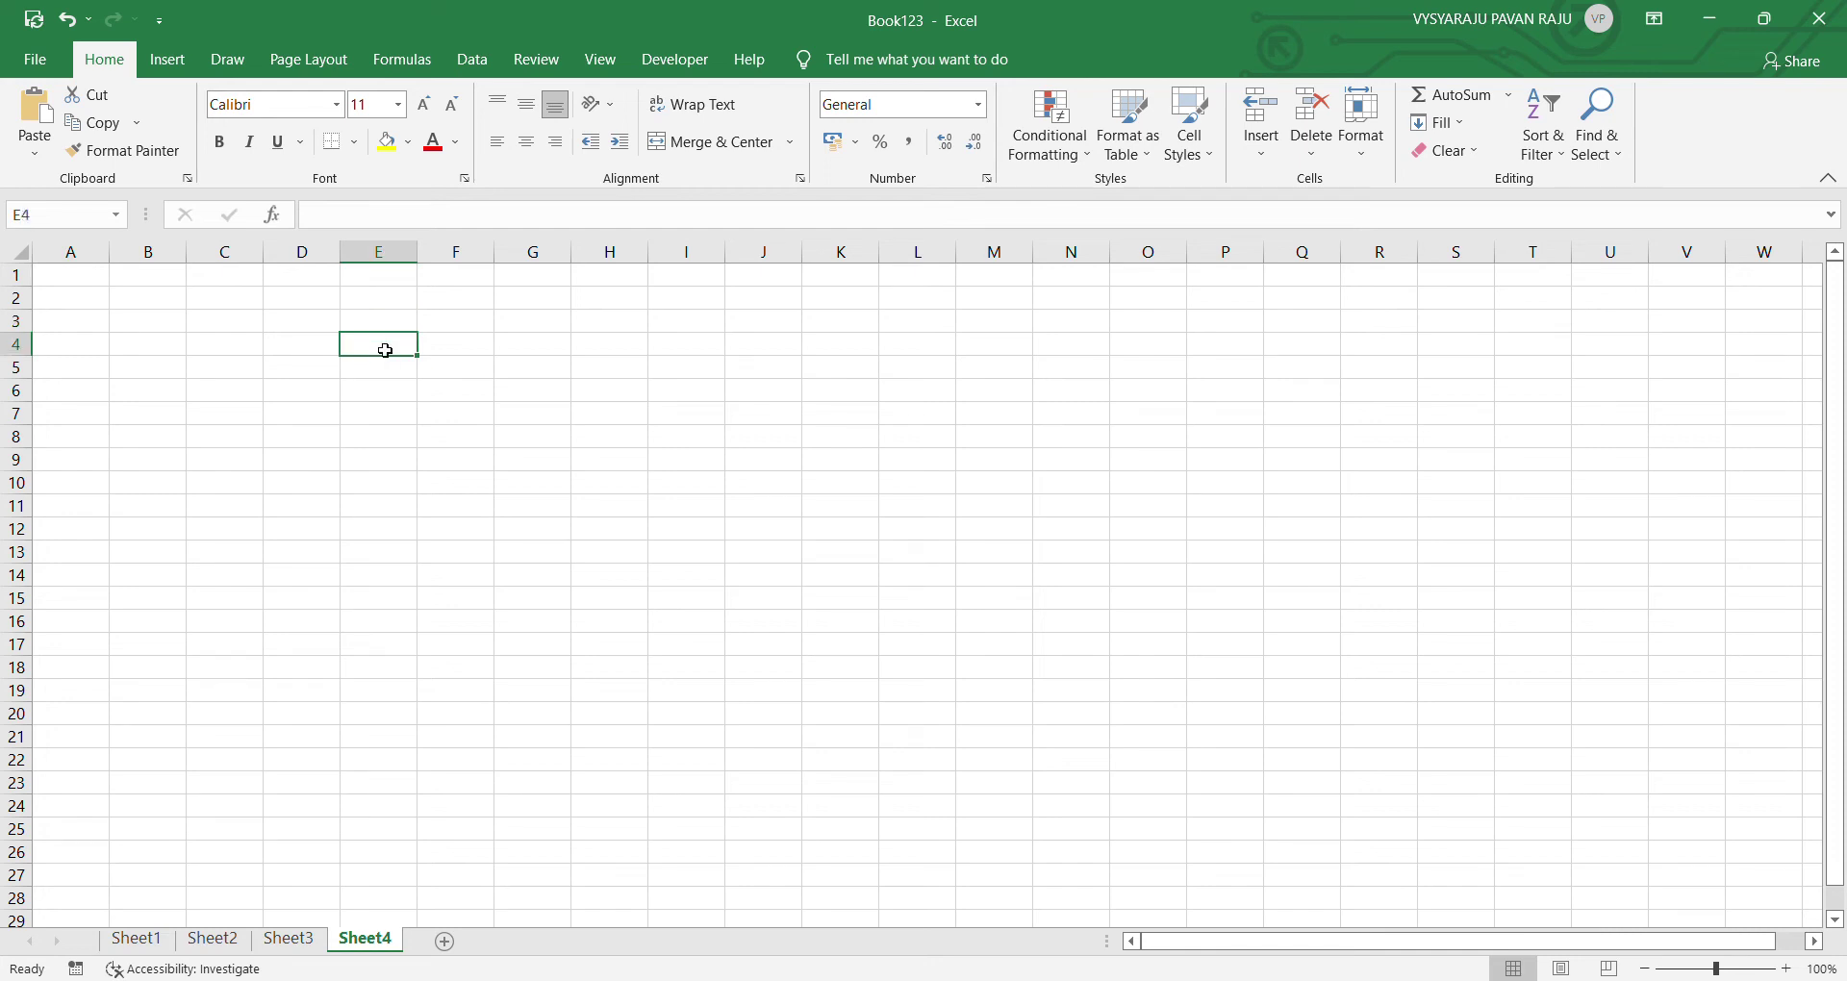
{"action": "left_click", "coordinate": [386, 378]}
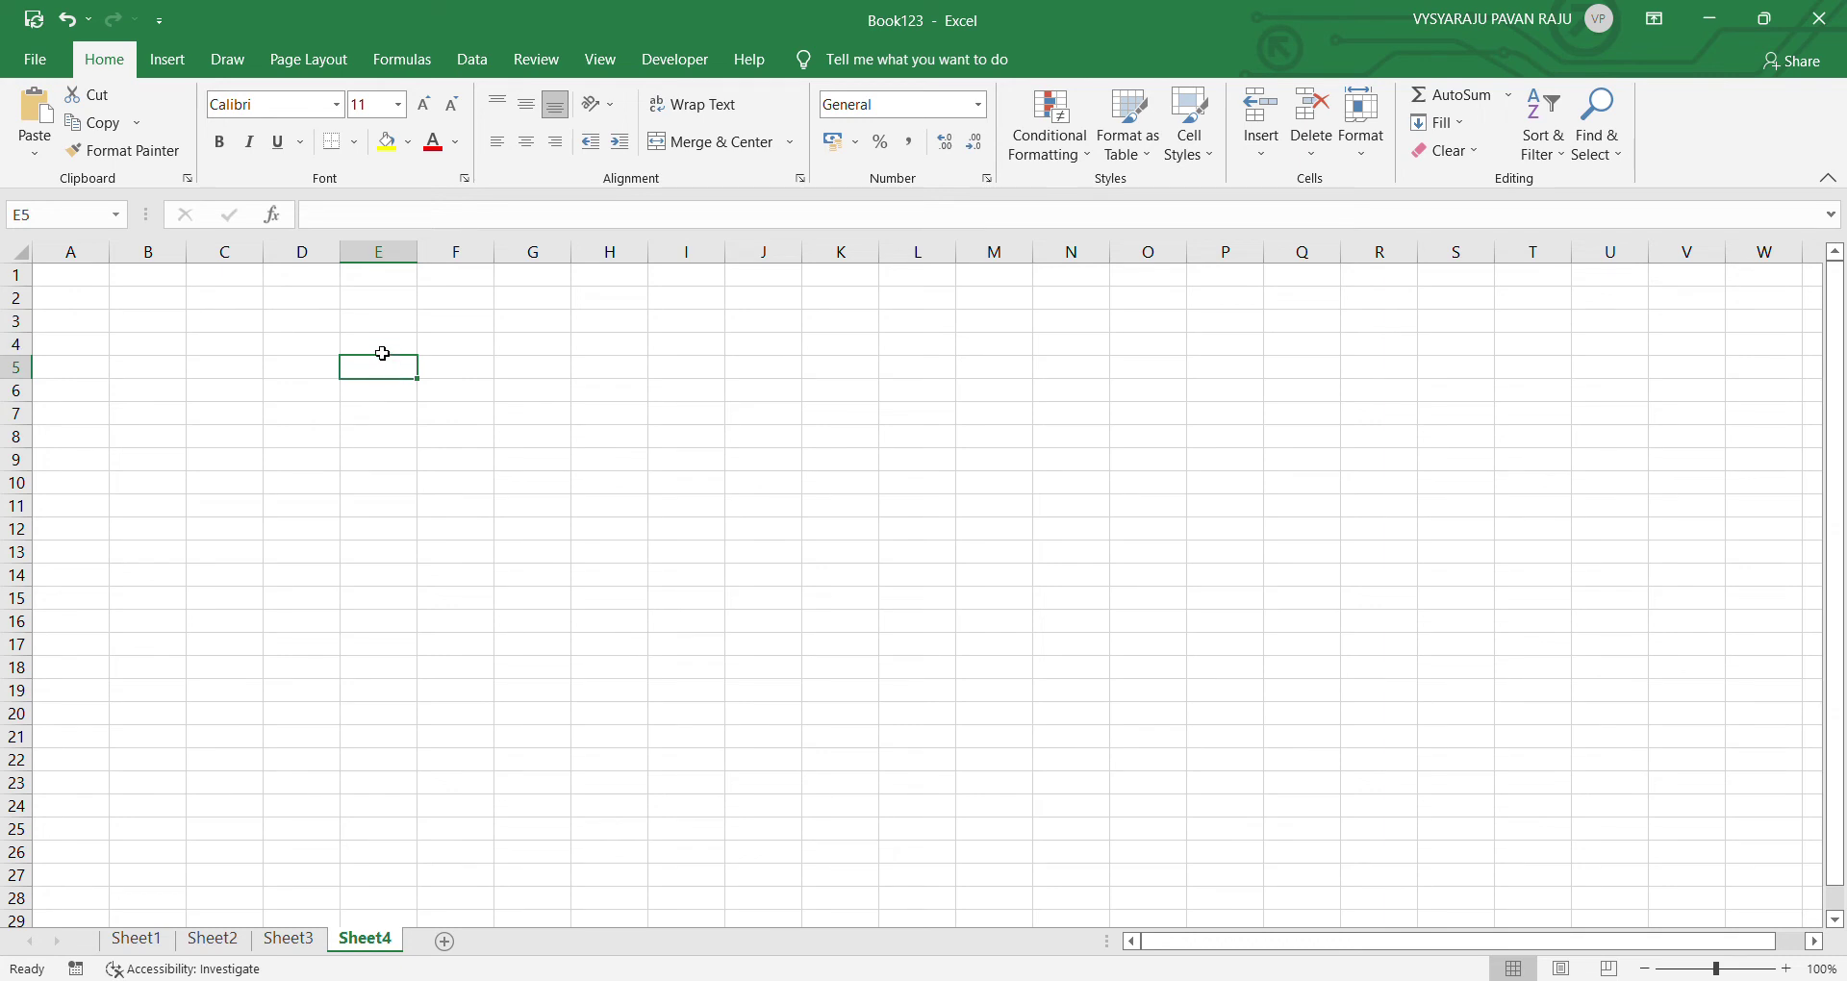
{"action": "left_click", "coordinate": [382, 353]}
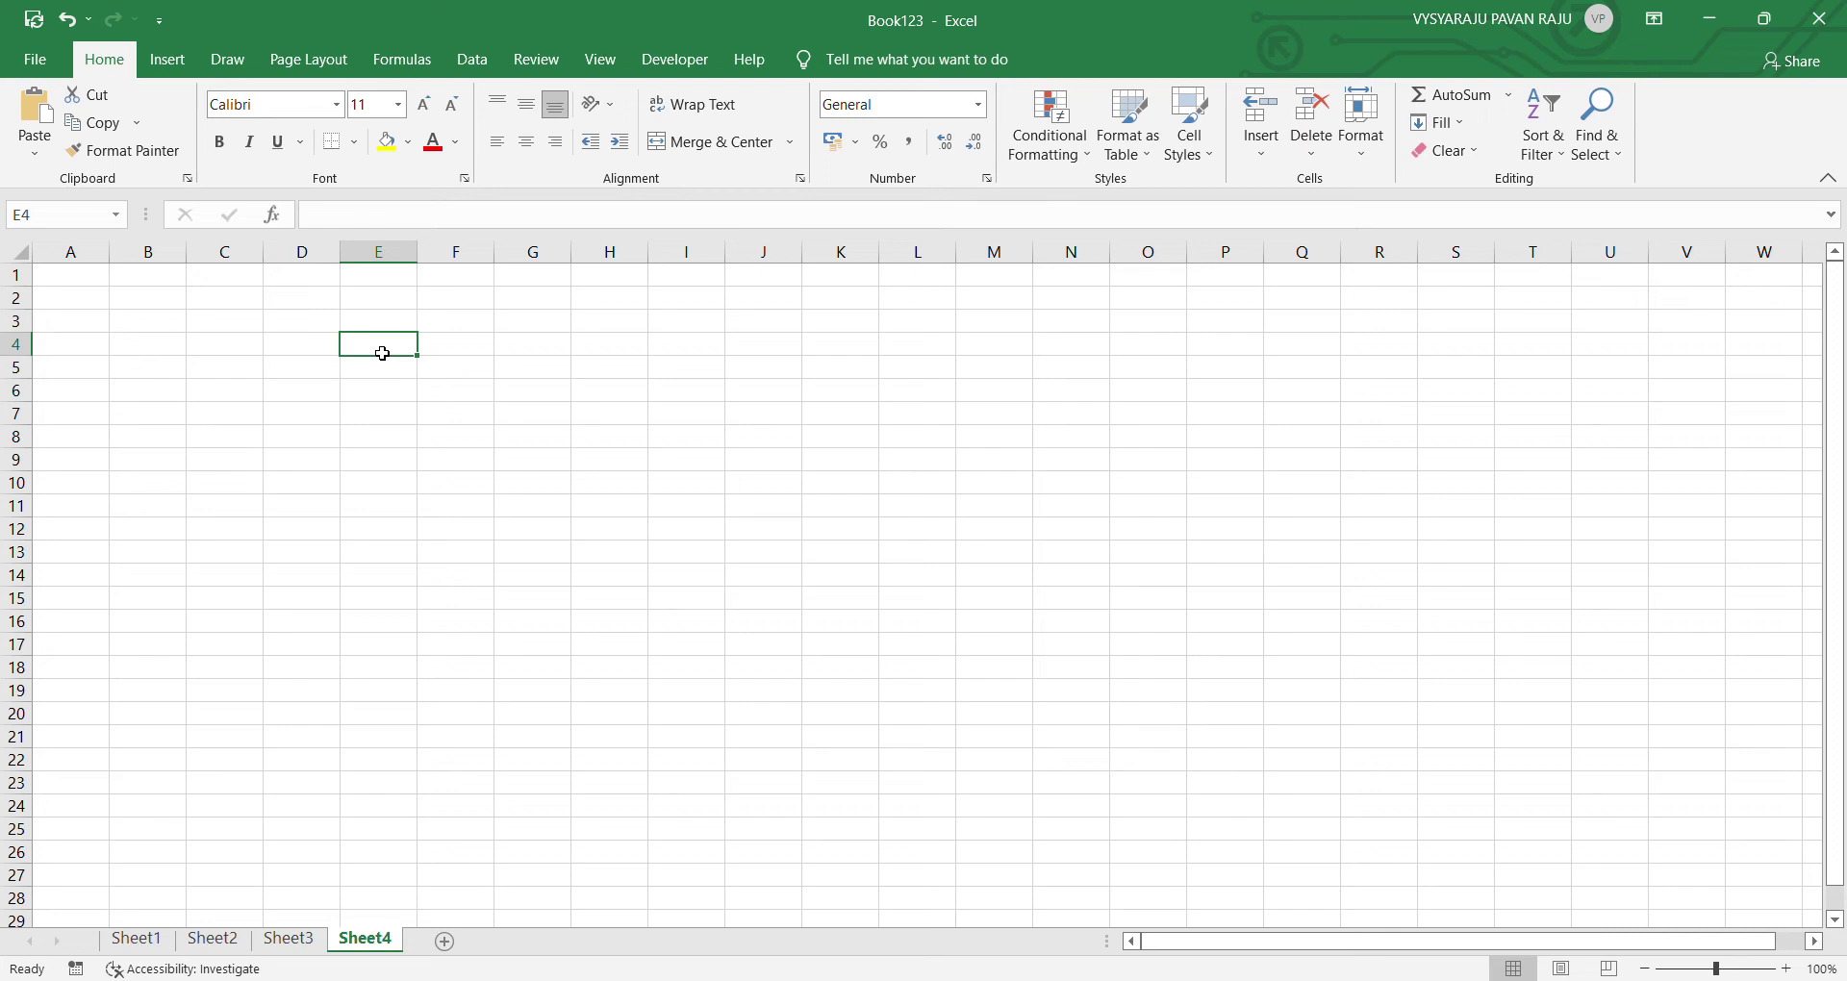
{"action": "key", "text": "Down"}
{"action": "key", "text": "Down"}
{"action": "key", "text": "Down"}
{"action": "key", "text": "Down"}
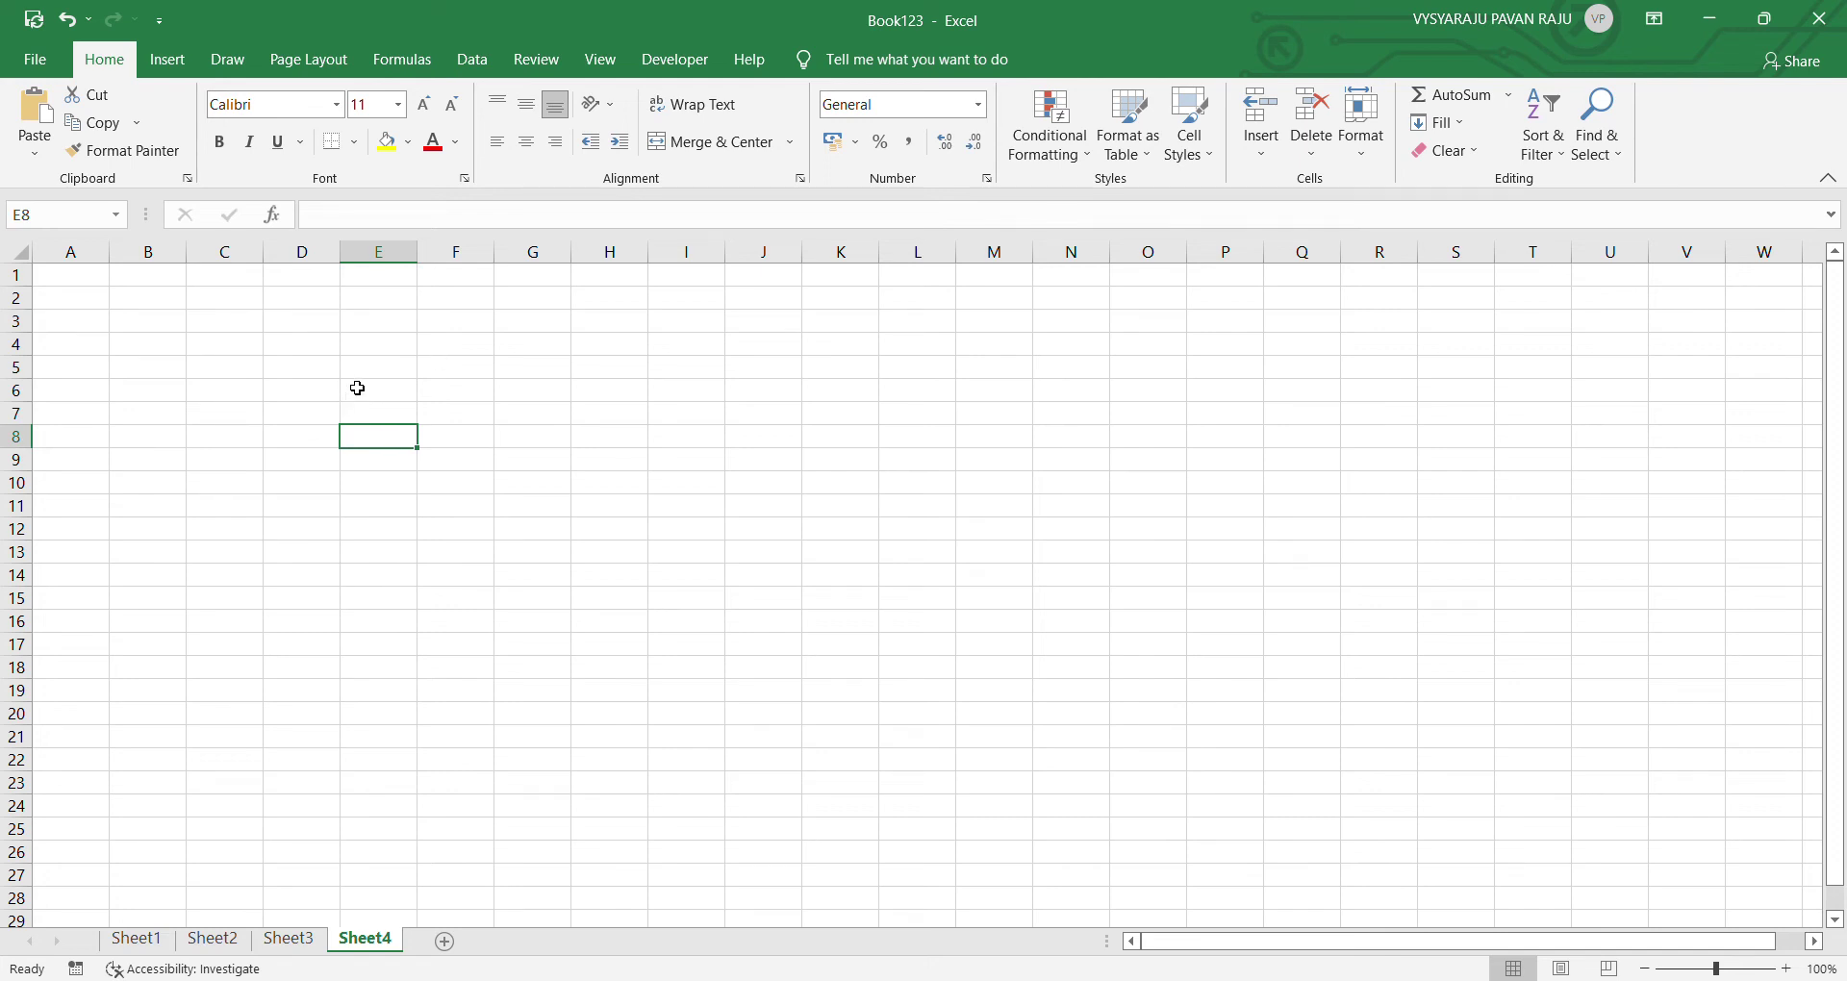
{"action": "left_click", "coordinate": [372, 421]}
{"action": "left_click", "coordinate": [374, 376]}
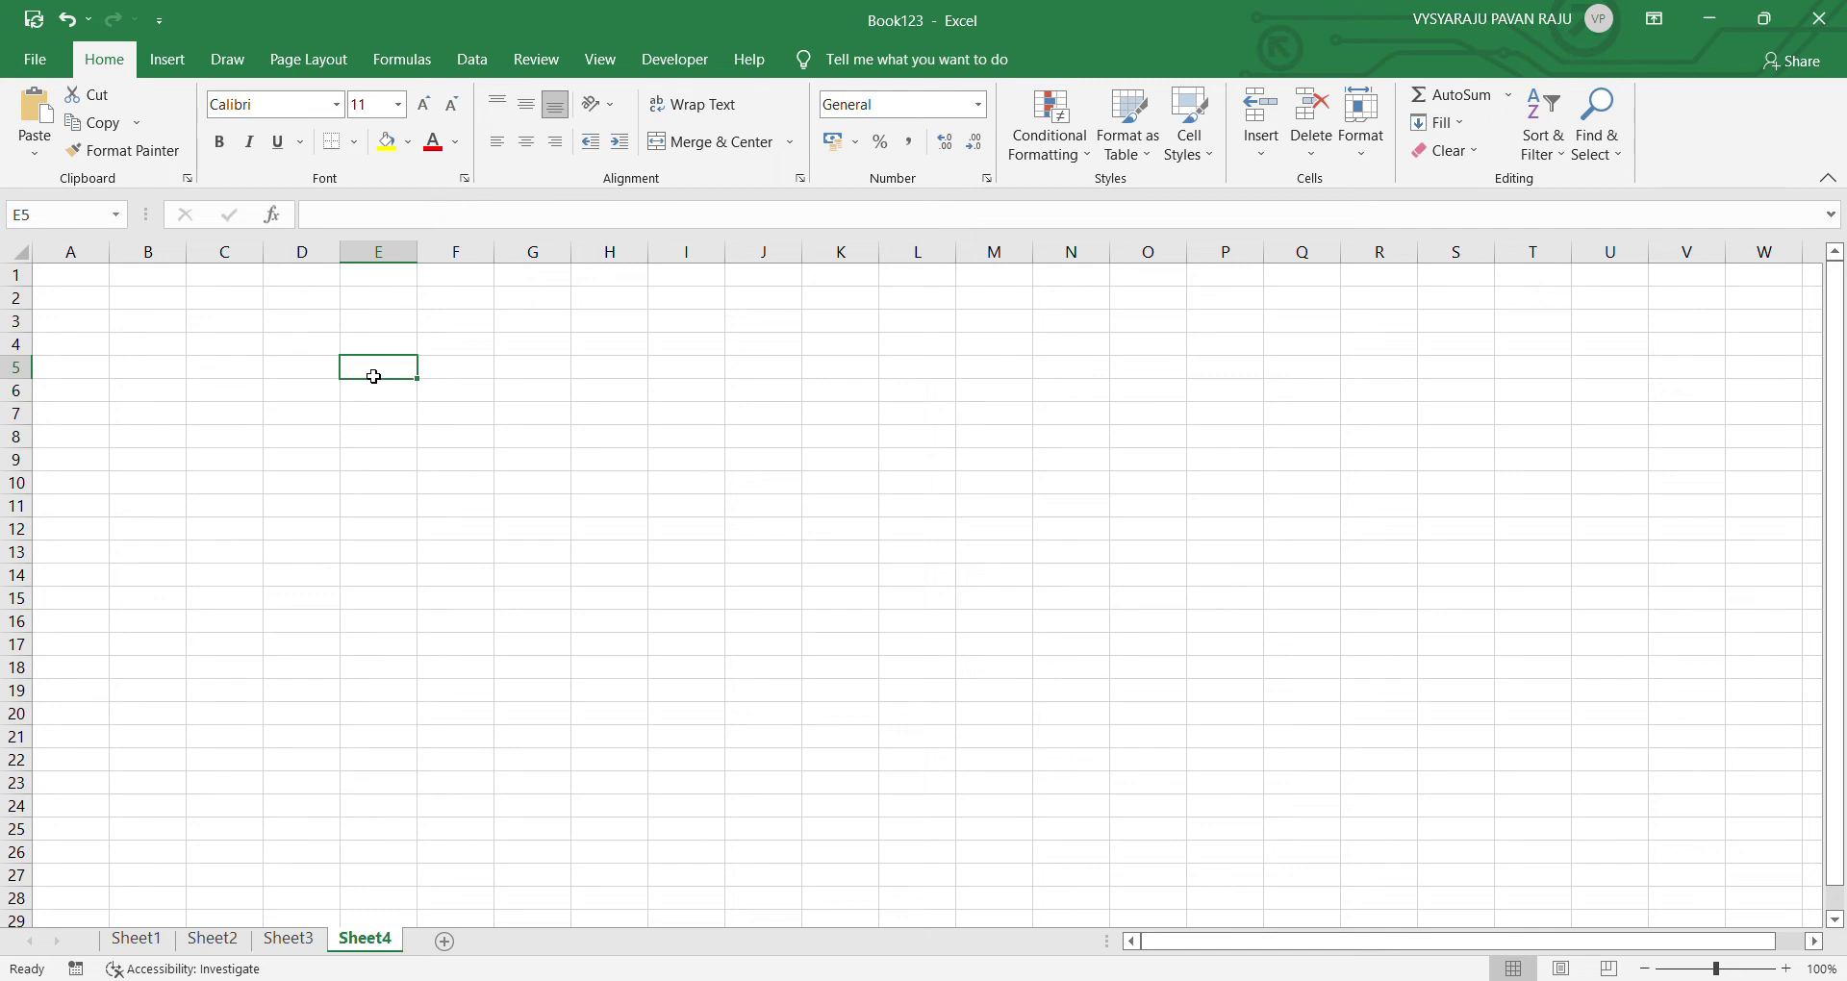
{"action": "key", "text": "Up"}
{"action": "key", "text": "Up"}
{"action": "key", "text": "Up"}
{"action": "key", "text": "Up"}
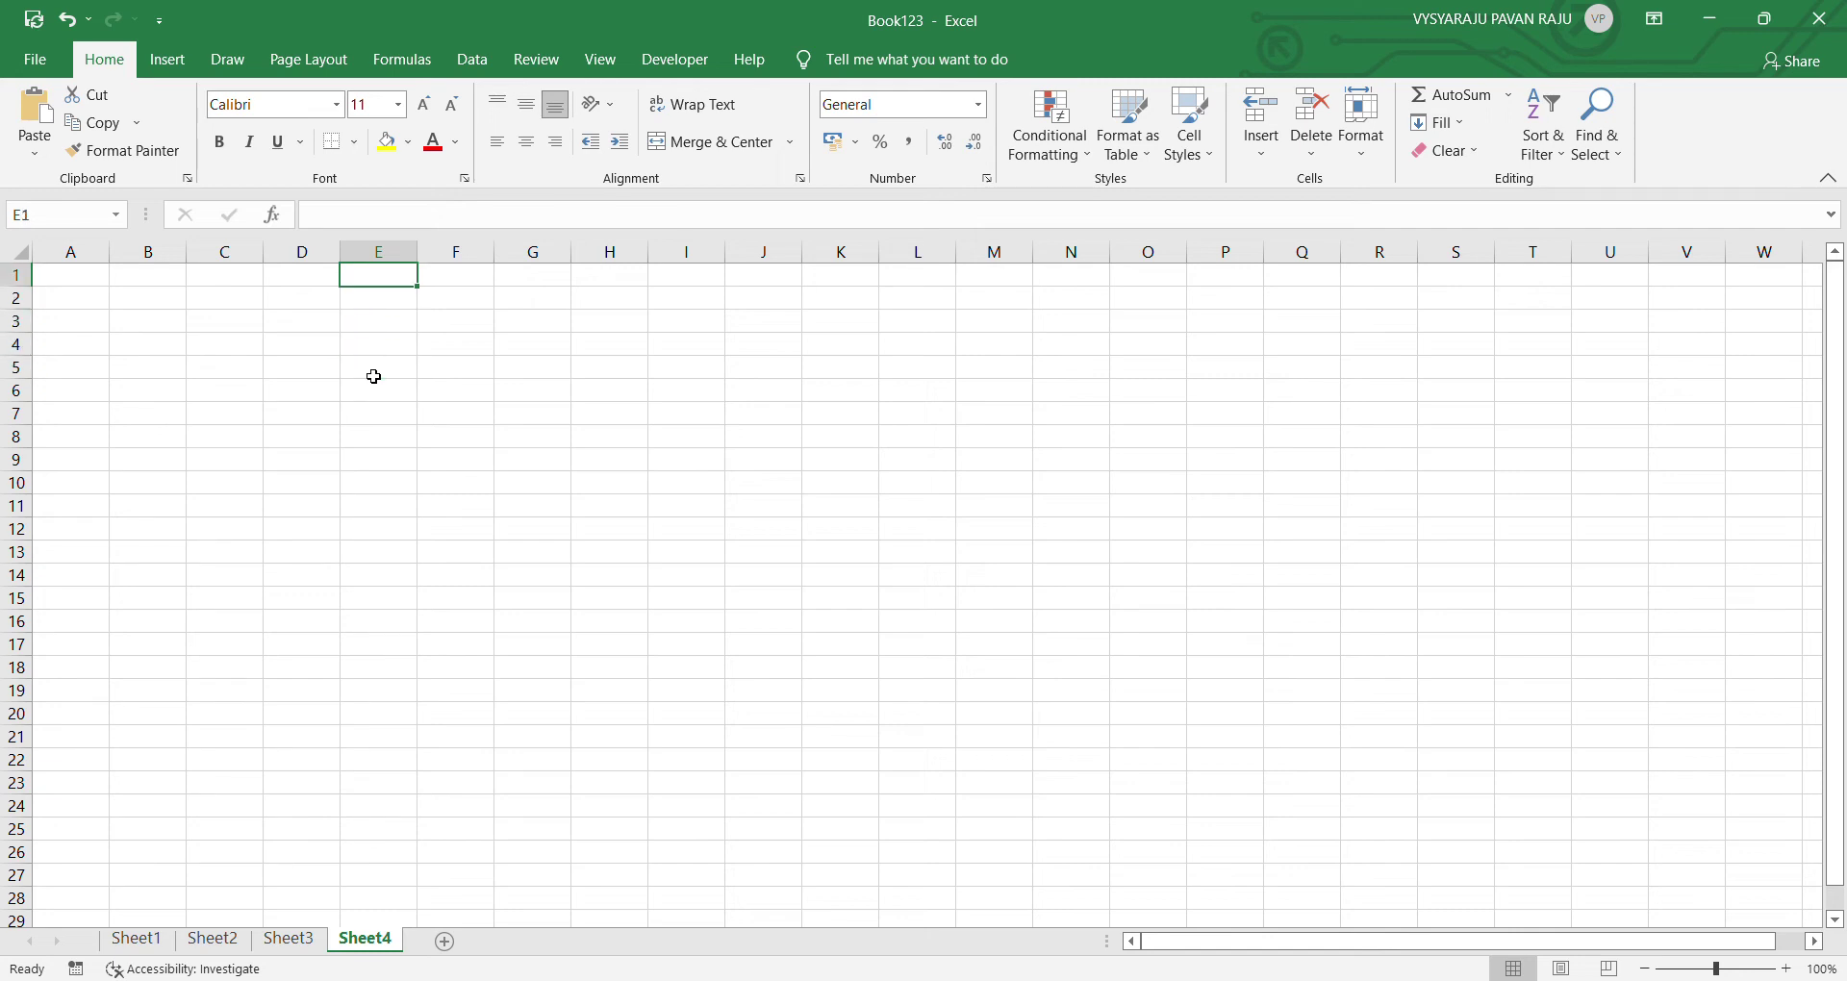
Step: Enter 'enter' in cell E5 and 'shif' in cell E6
{"action": "left_click", "coordinate": [374, 376]}
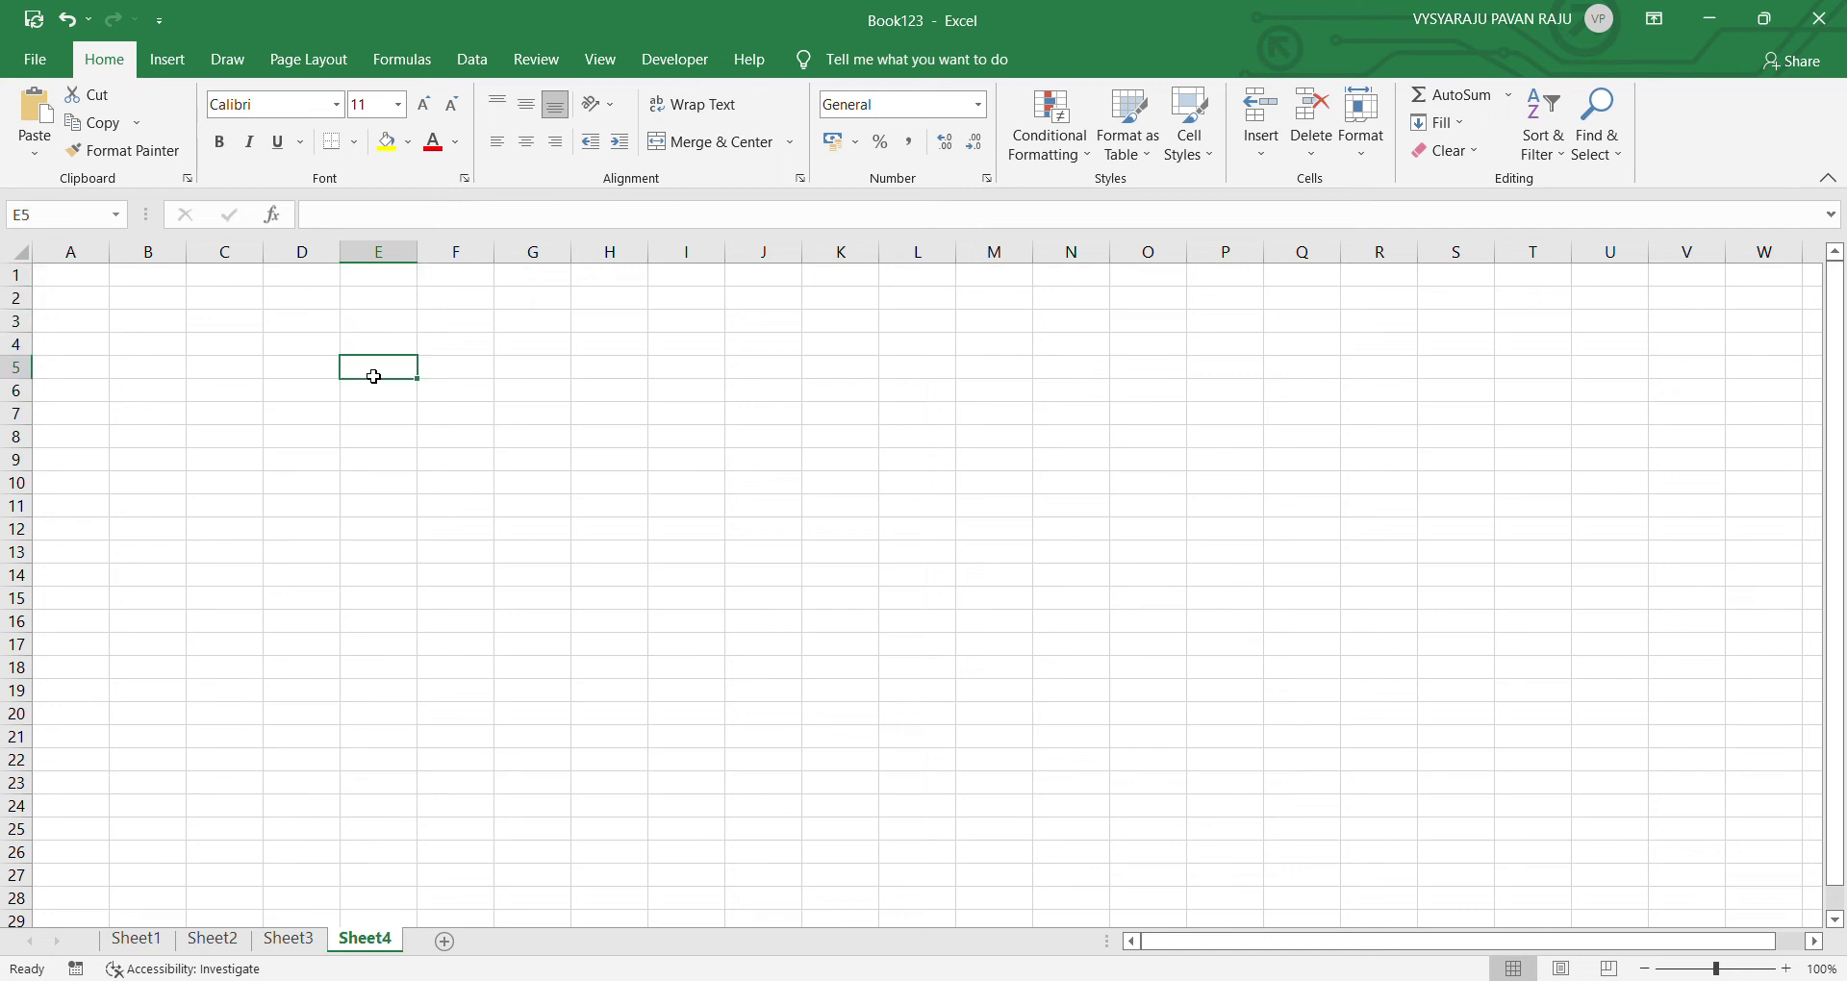
{"action": "type", "text": "en"}
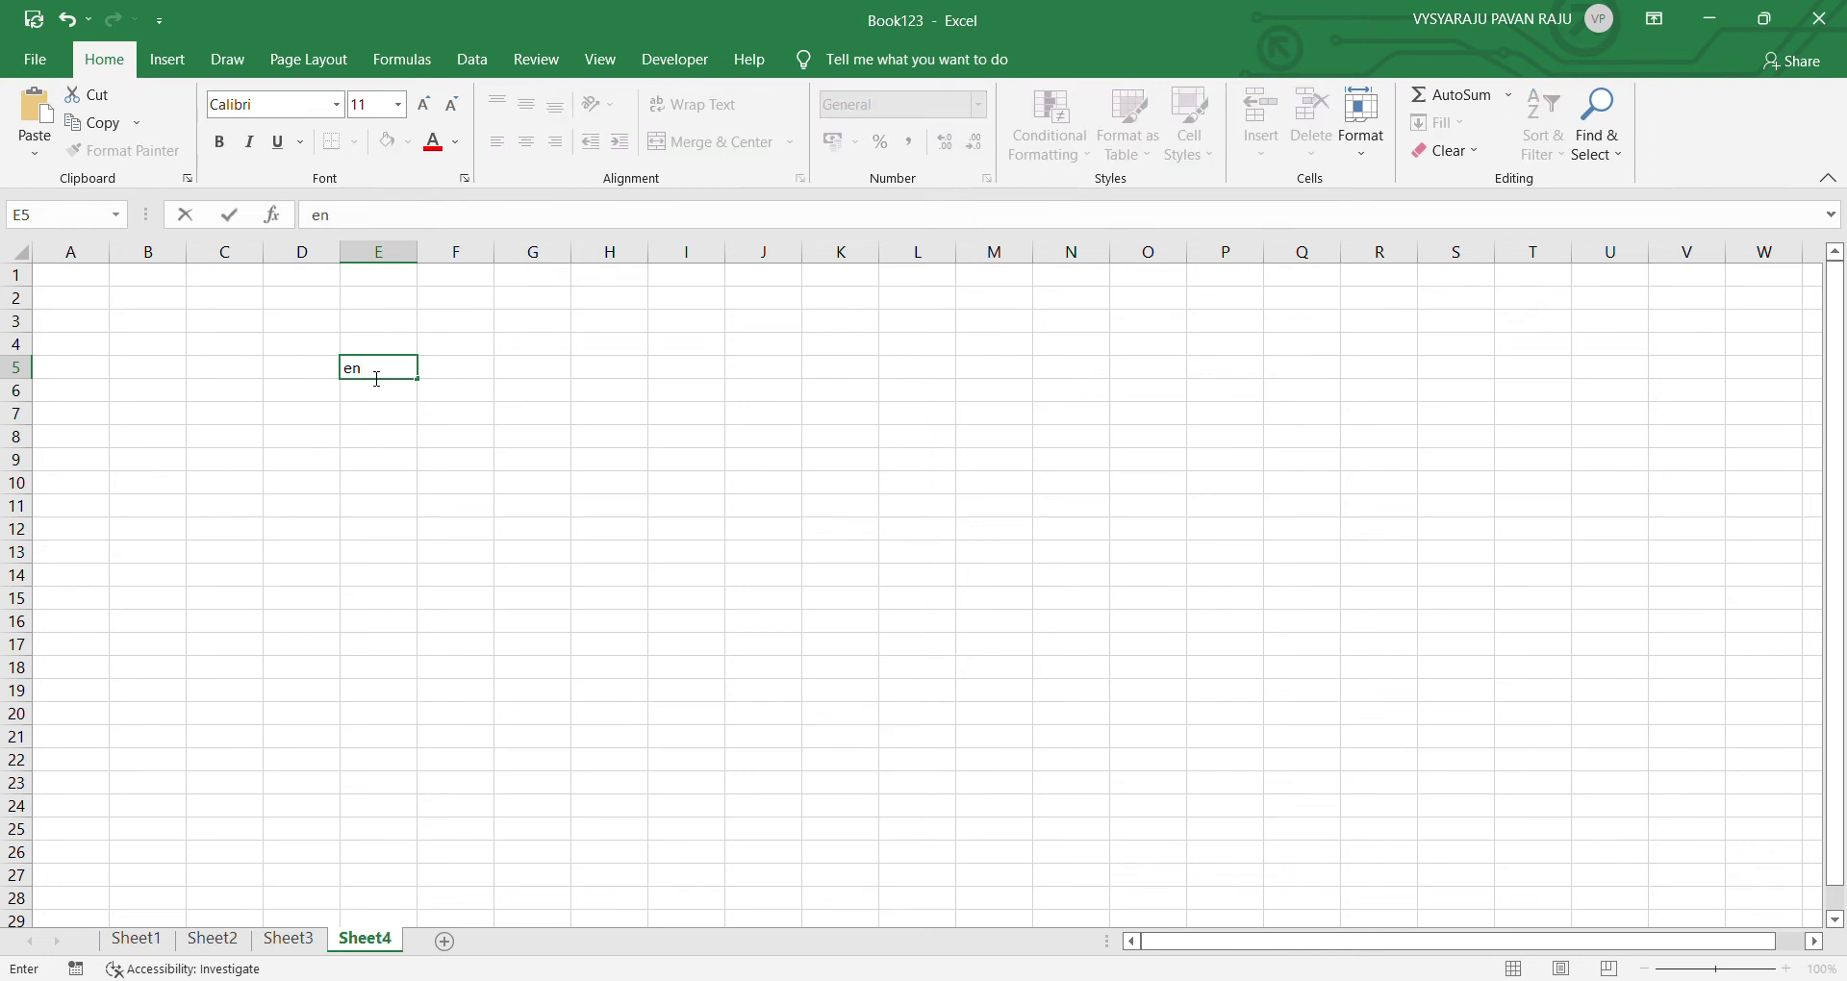
{"action": "type", "text": "ter"}
{"action": "key", "text": "Return"}
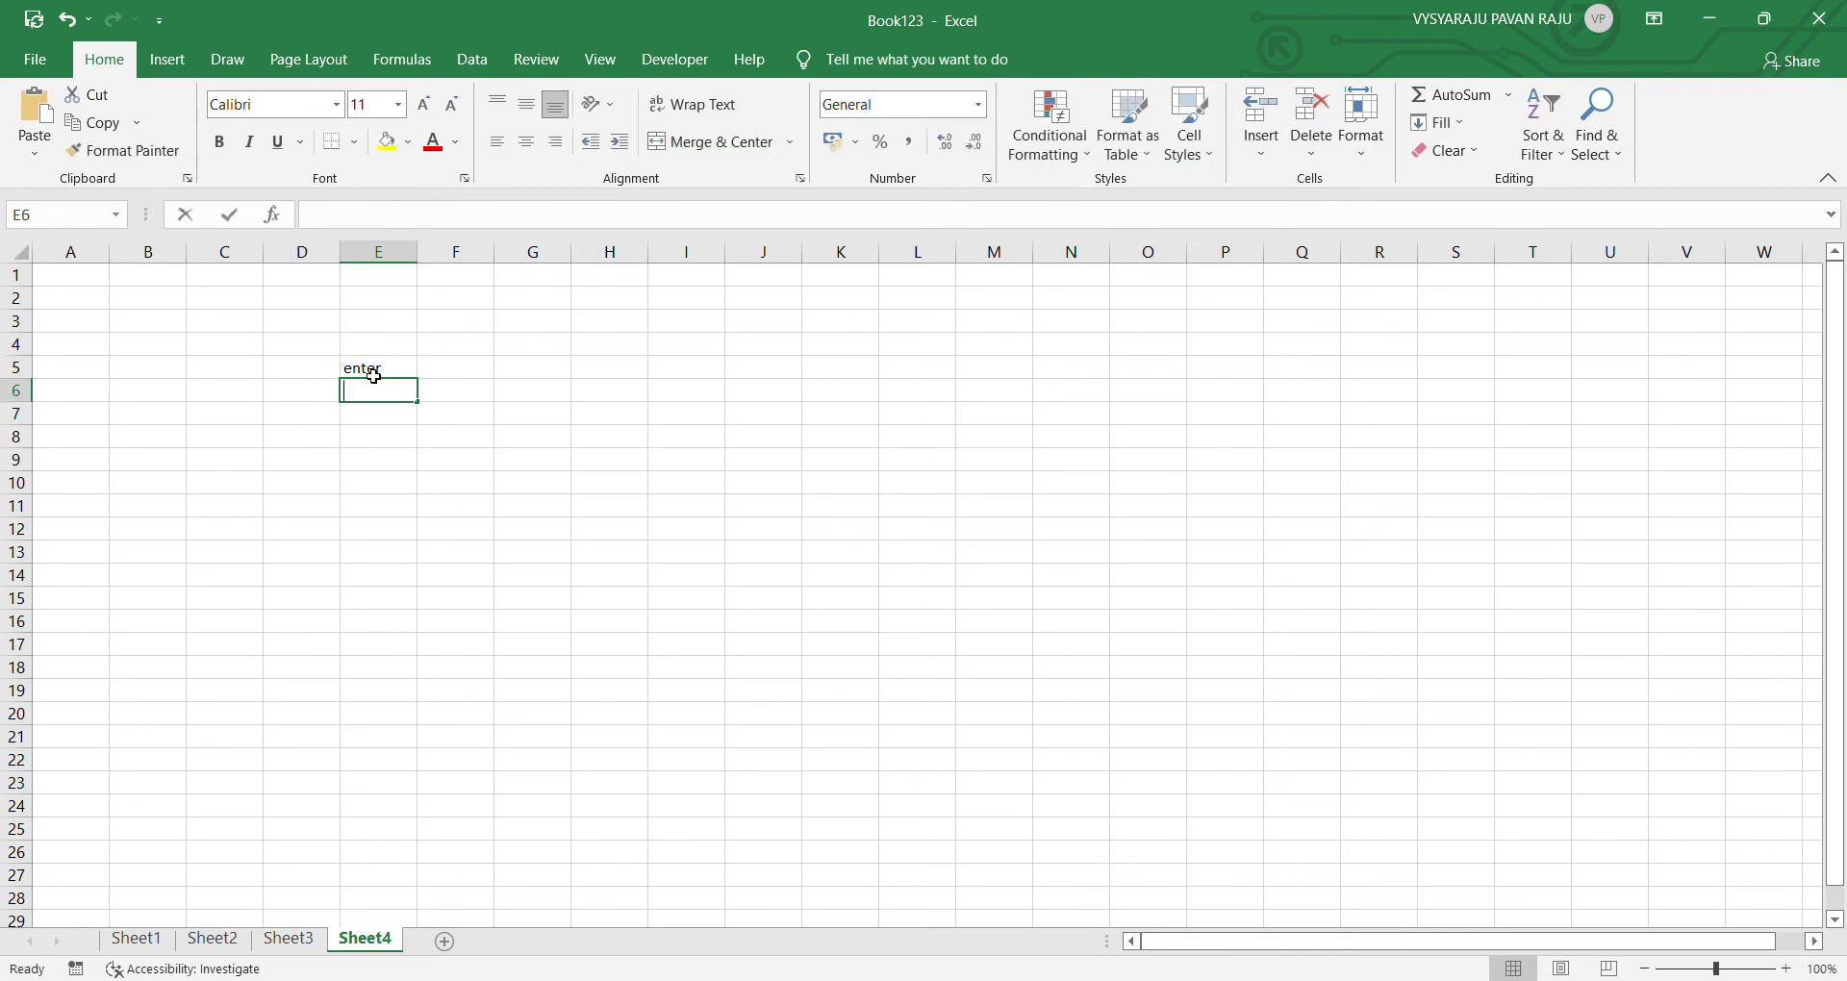
{"action": "type", "text": "shift"}
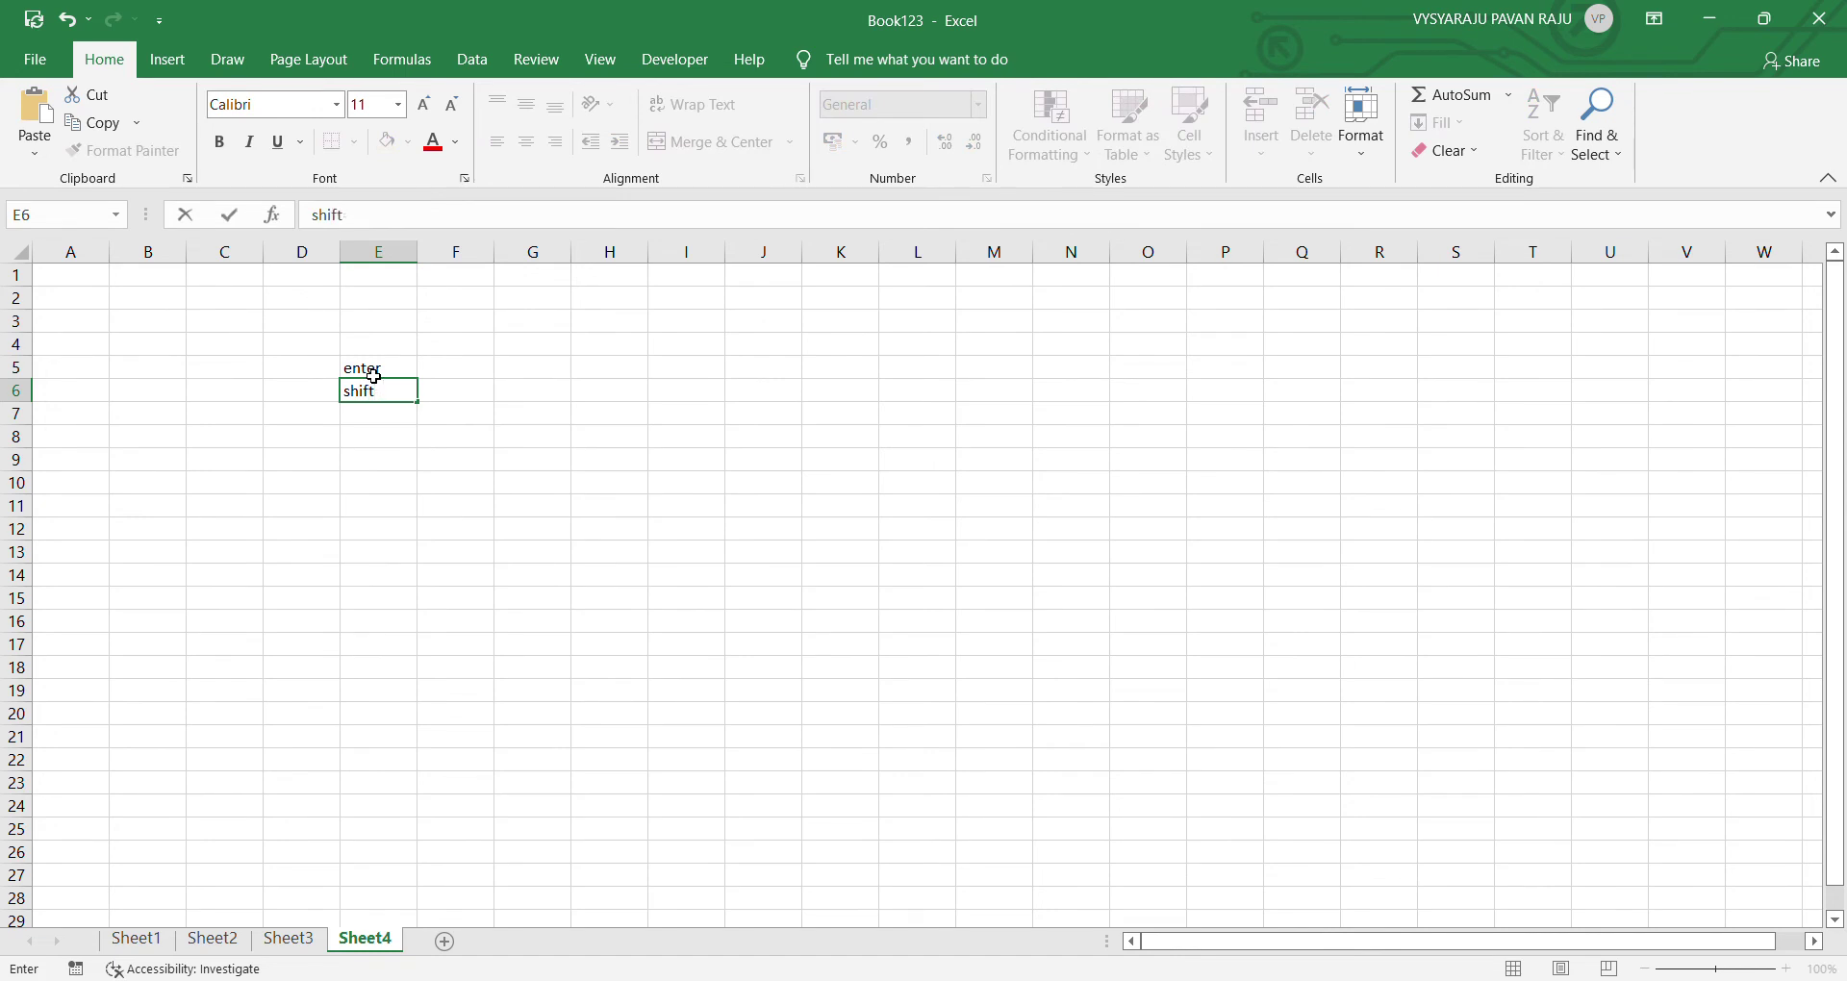
{"action": "type", "text": "+ente"}
{"action": "key", "text": "BackSpace"}
{"action": "key", "text": "BackSpace"}
{"action": "key", "text": "BackSpace"}
{"action": "key", "text": "BackSpace"}
{"action": "key", "text": "BackSpace"}
{"action": "key", "text": "BackSpace"}
{"action": "left_click", "coordinate": [375, 374]}
Step: Move the selection away from the entries through G6, H6 and I6, ending on cell J4
{"action": "left_click", "coordinate": [564, 392]}
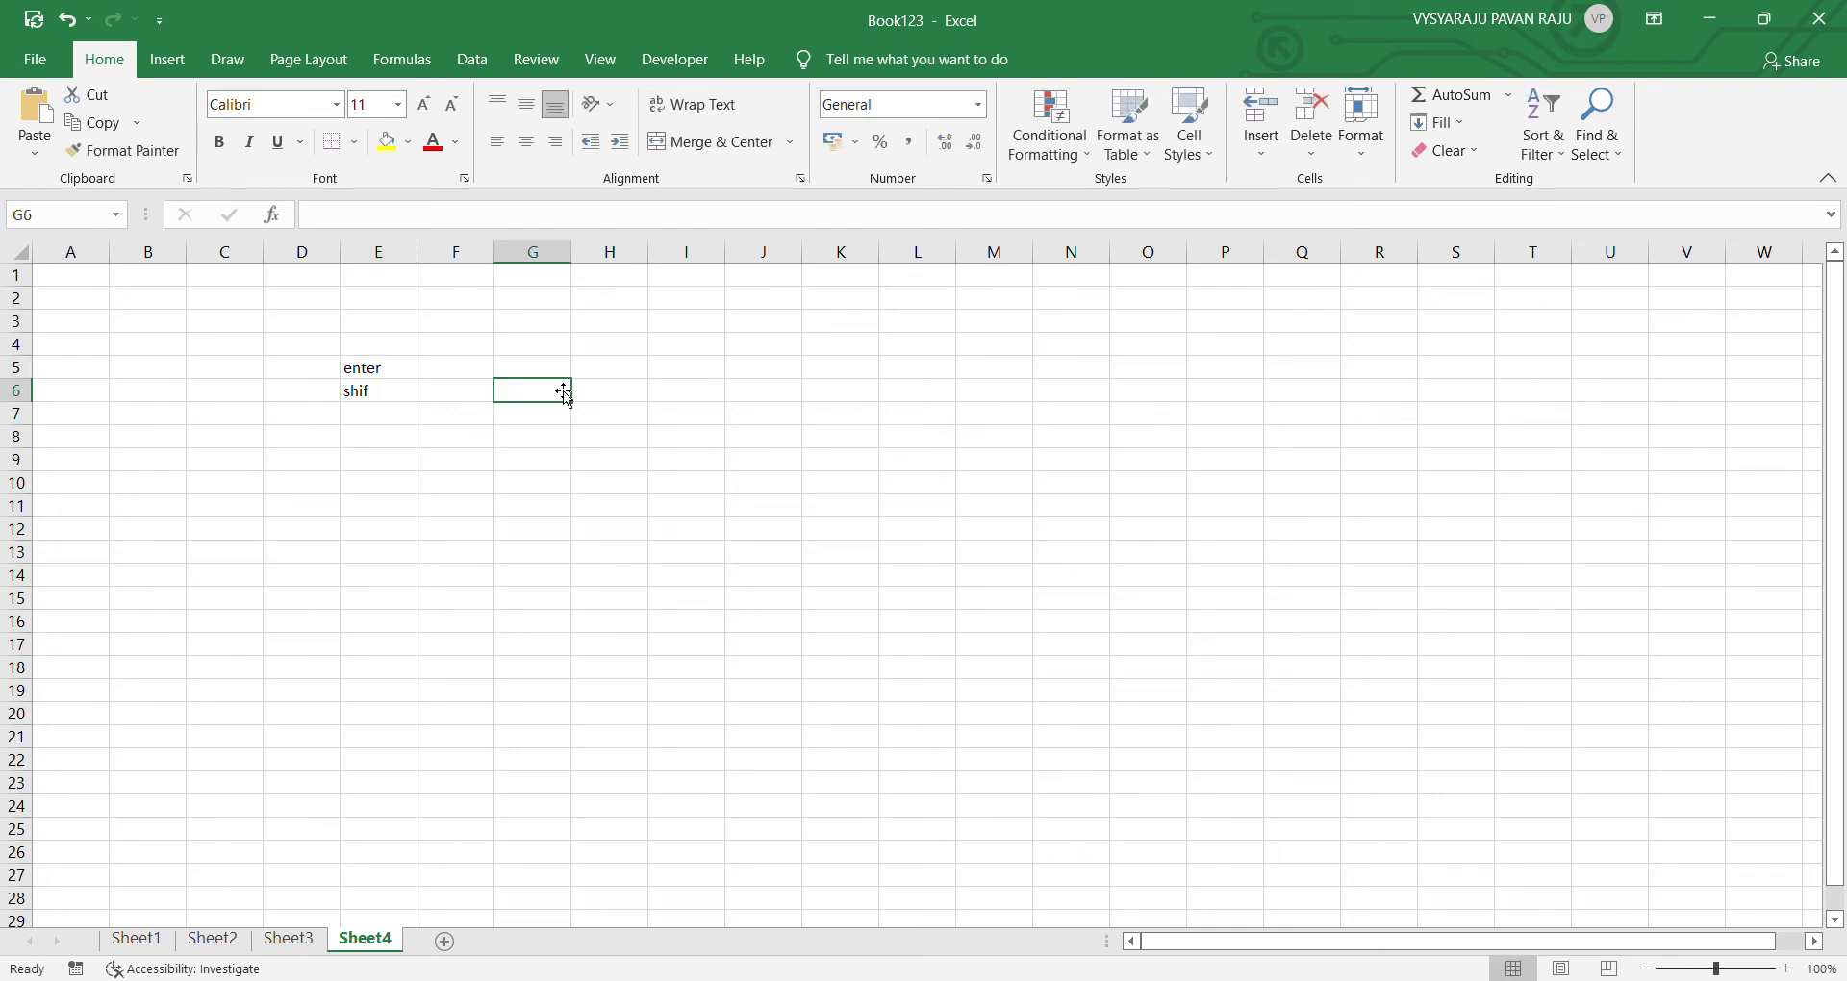
{"action": "key", "text": "Tab"}
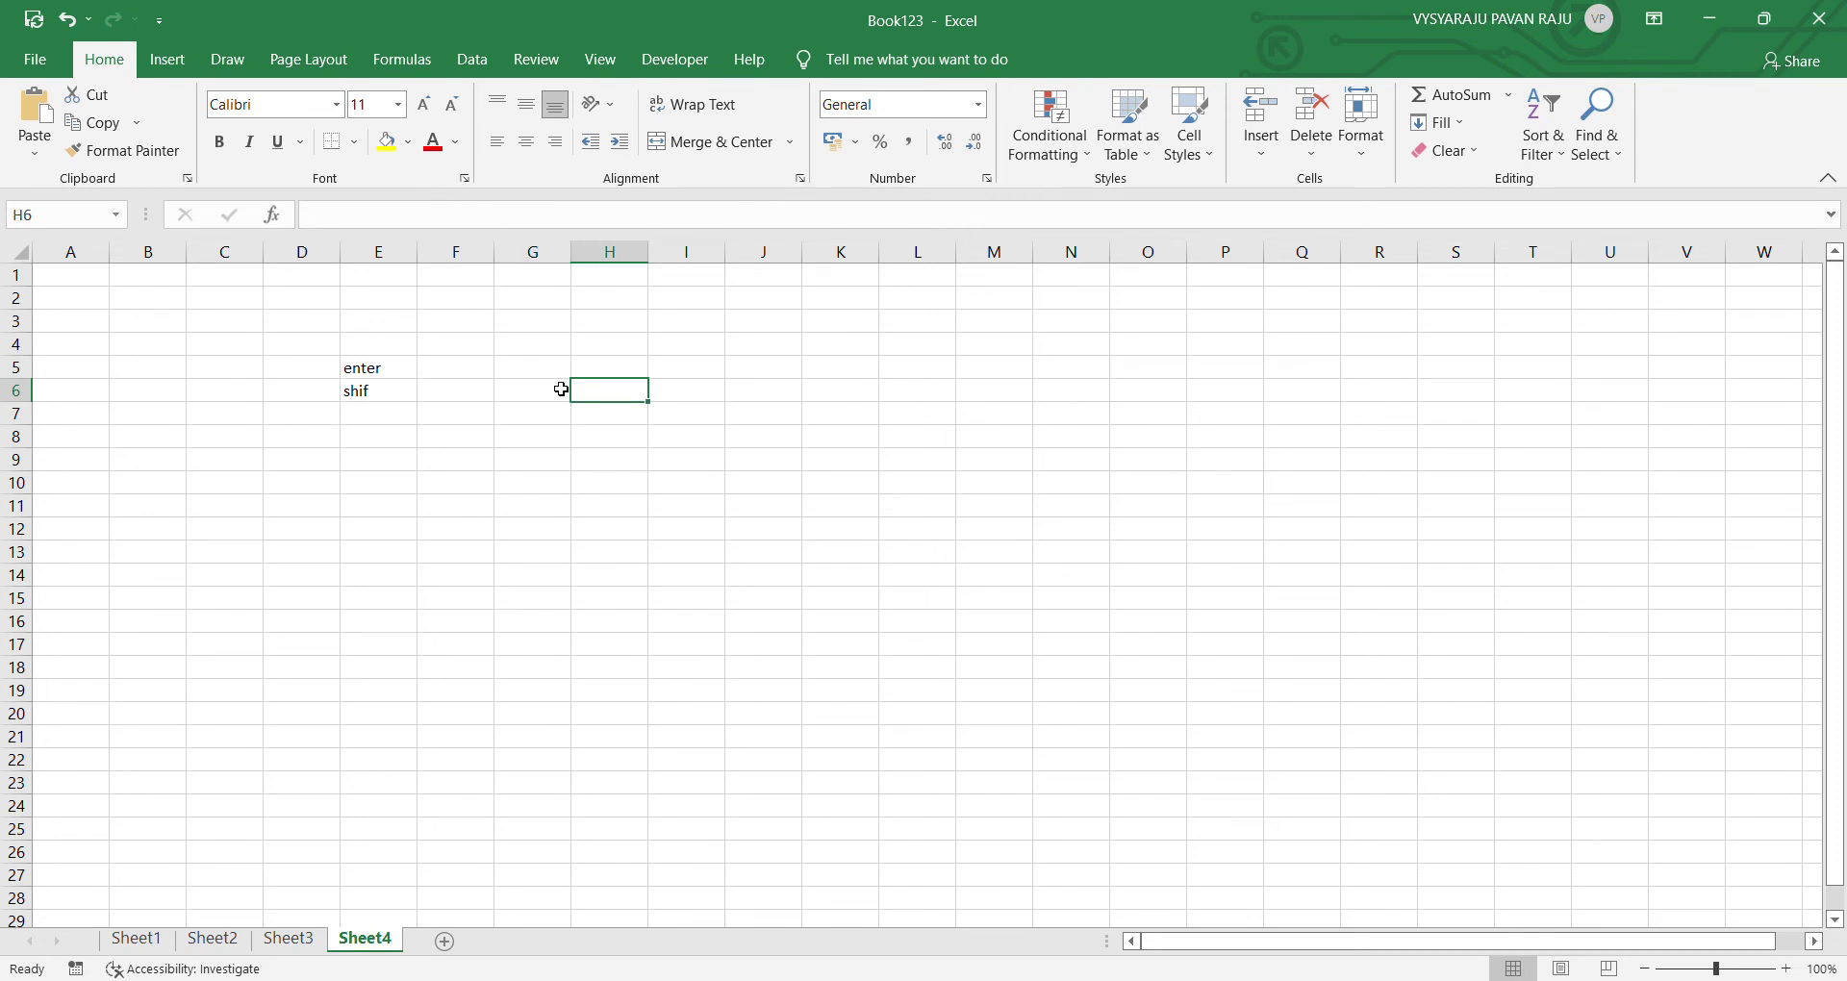
{"action": "key", "text": "Tab"}
{"action": "key", "text": "Tab"}
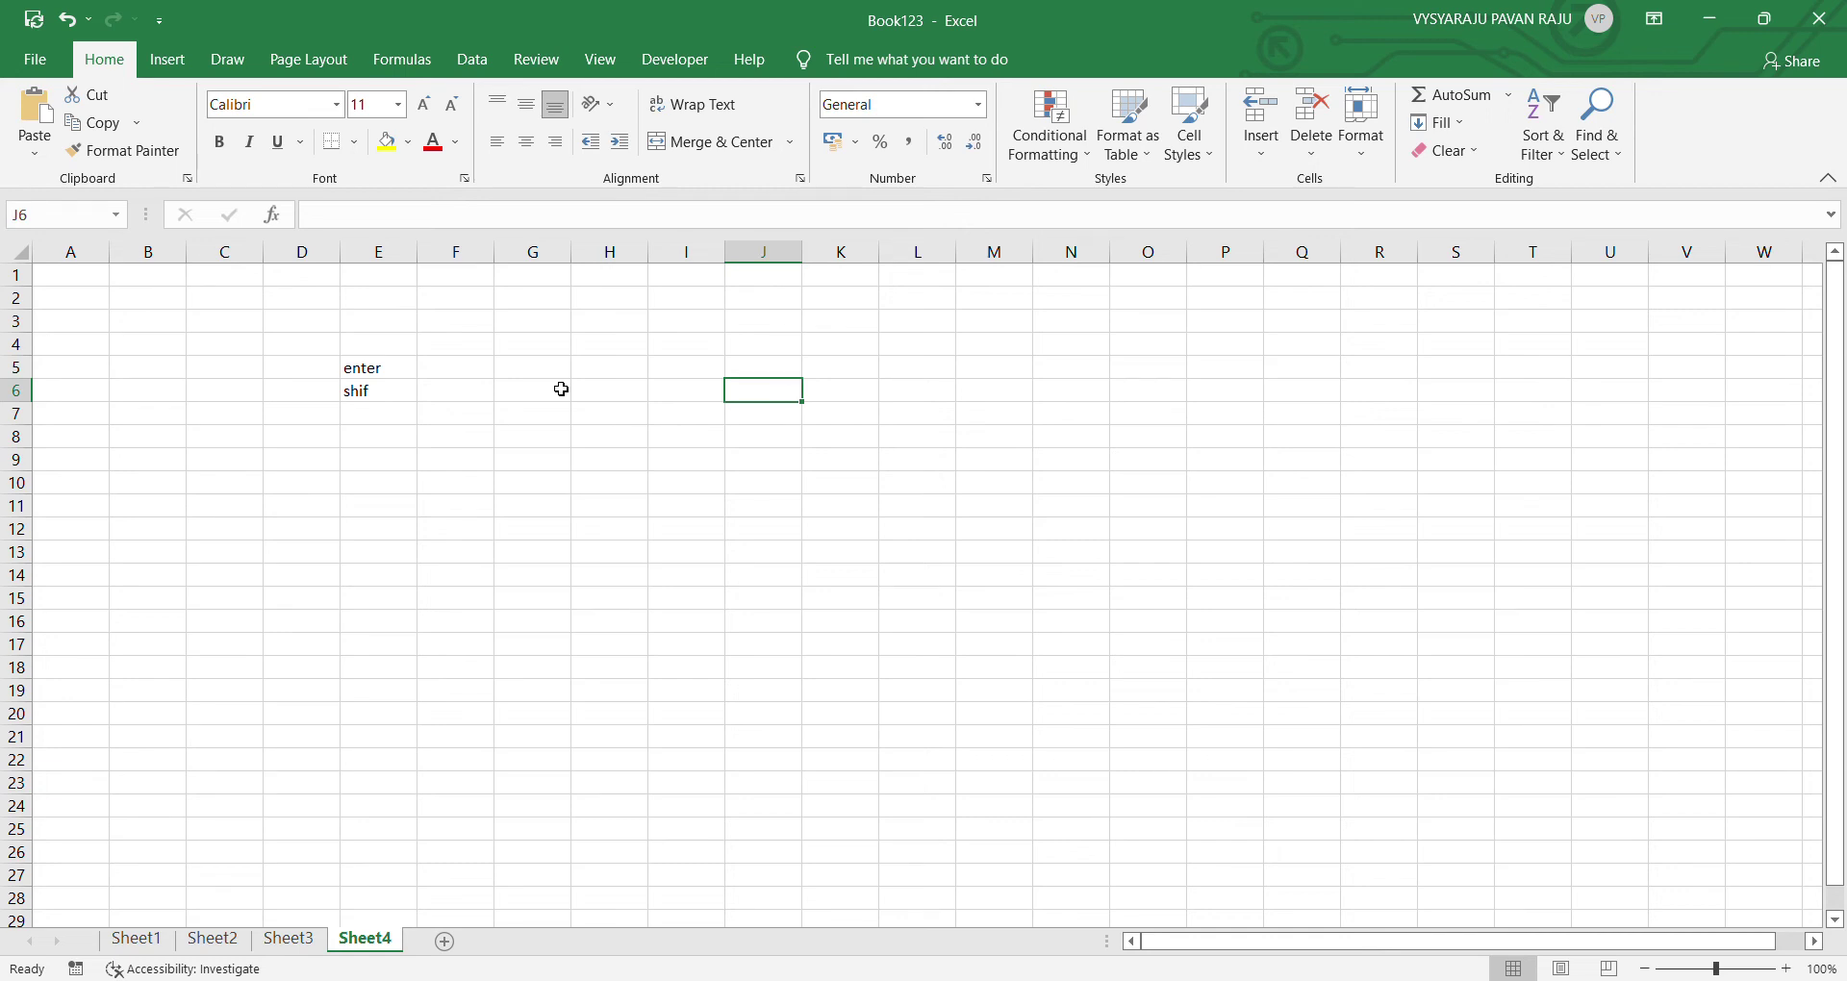
{"action": "key", "text": "Left"}
{"action": "key", "text": "Left"}
{"action": "key", "text": "Left"}
{"action": "key", "text": "Left"}
{"action": "key", "text": "Left"}
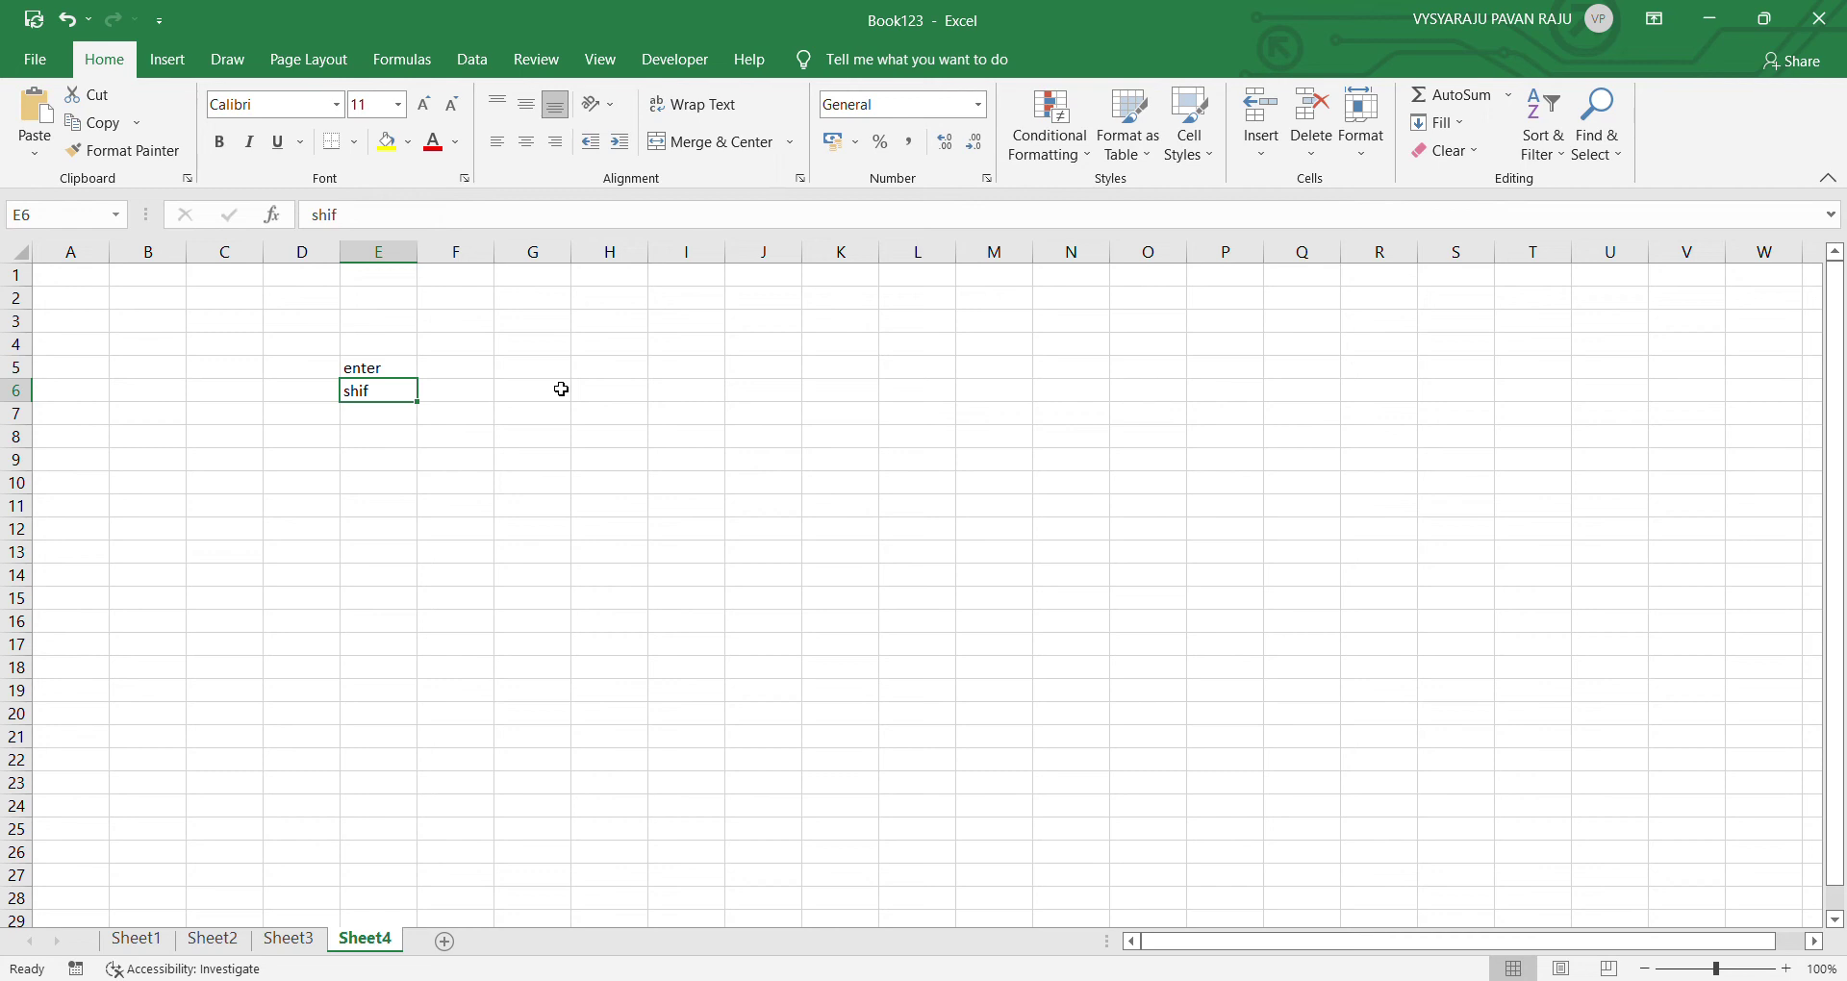
{"action": "left_click", "coordinate": [645, 306]}
{"action": "left_click", "coordinate": [747, 356]}
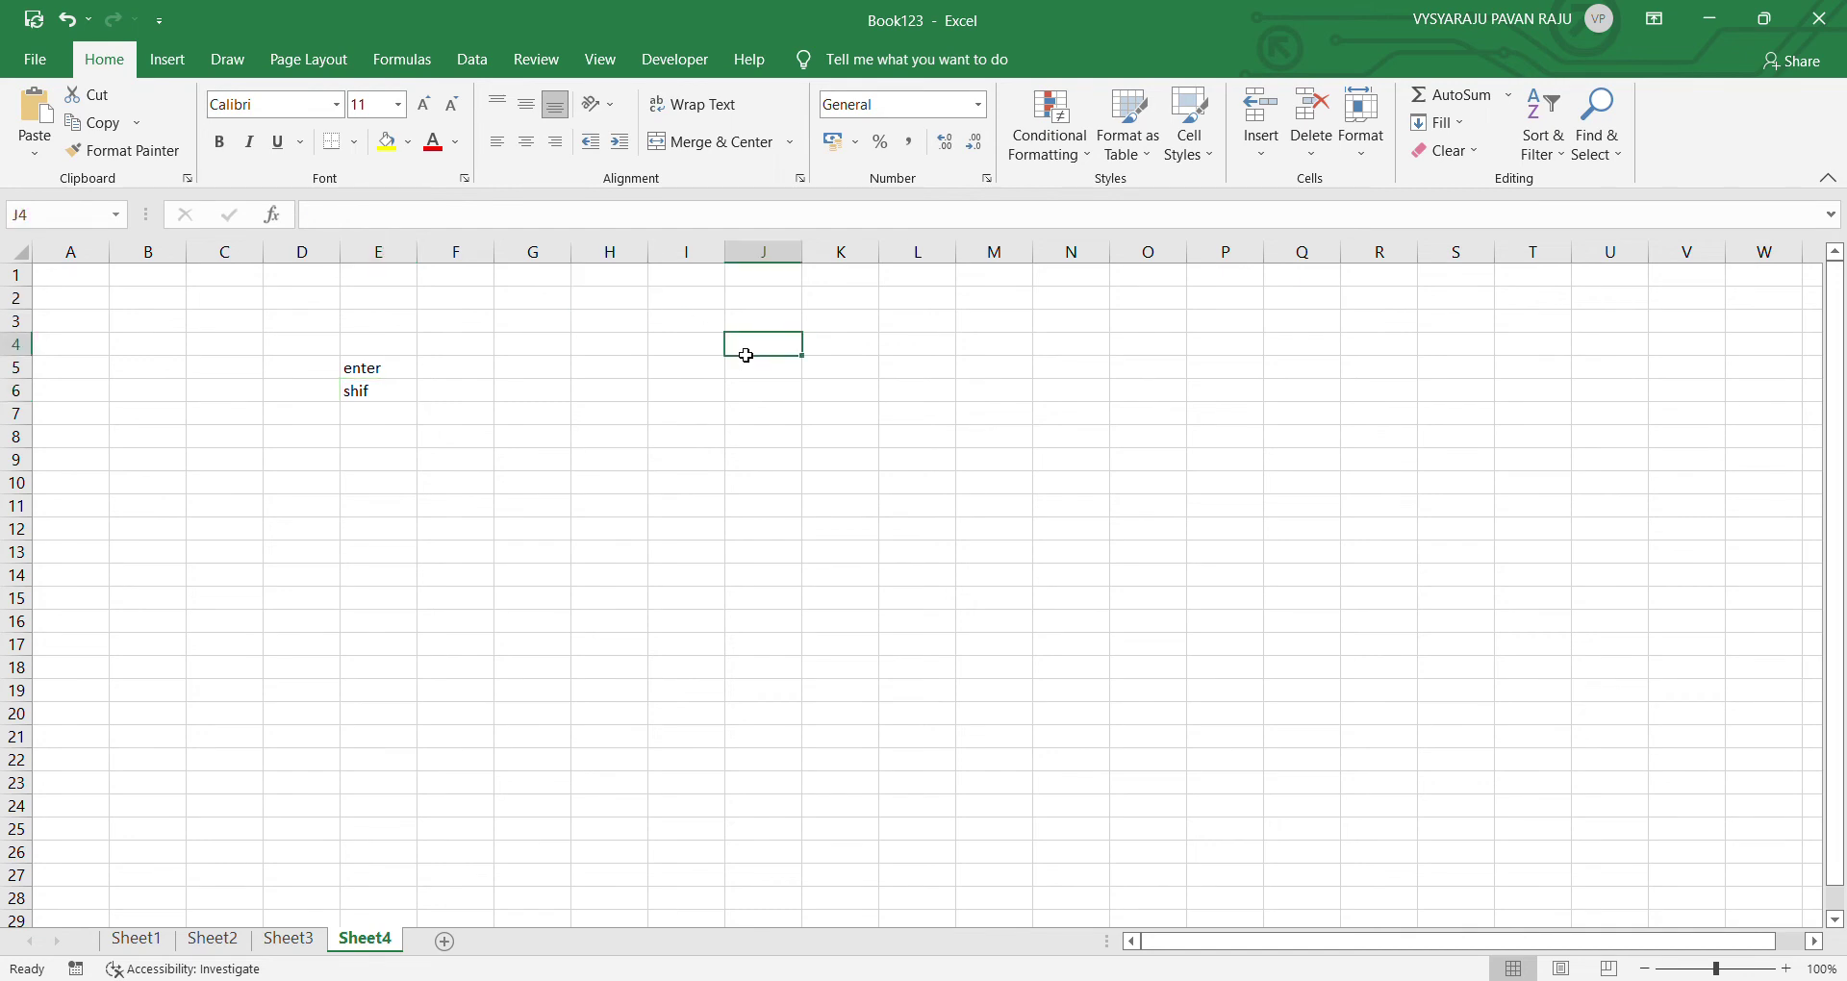
{"action": "left_click", "coordinate": [29, 64]}
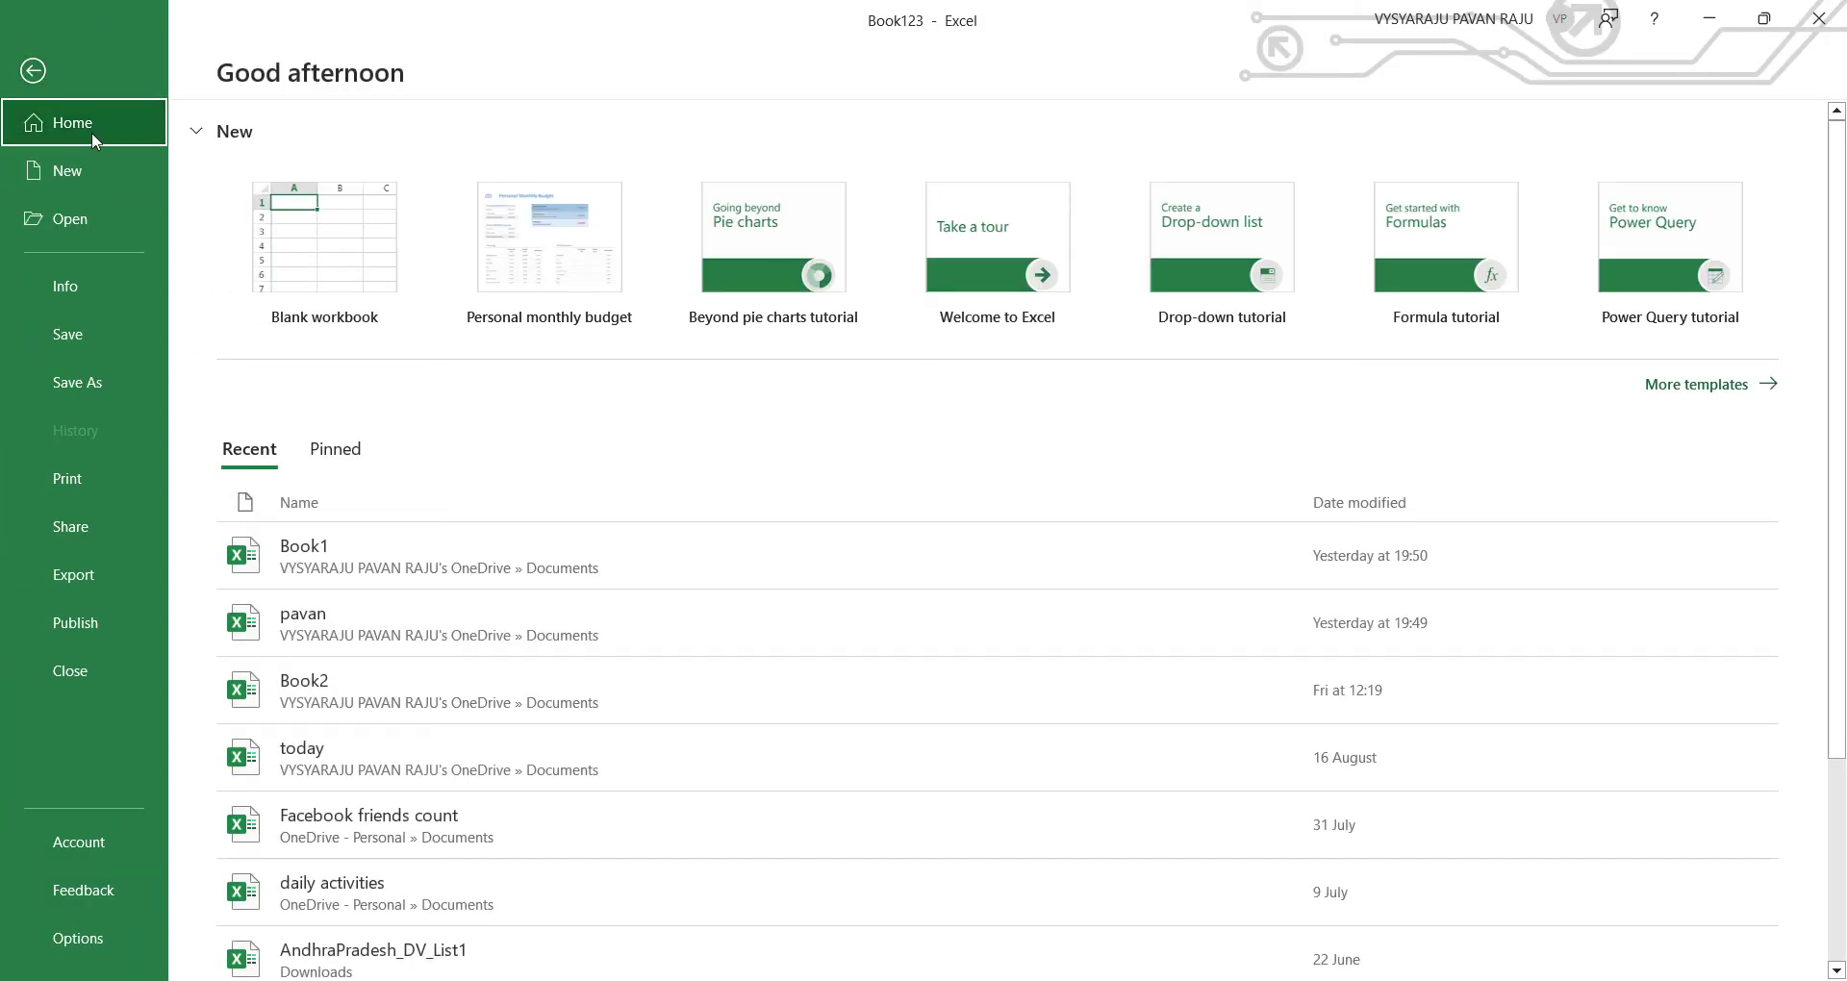
{"action": "left_click", "coordinate": [37, 72]}
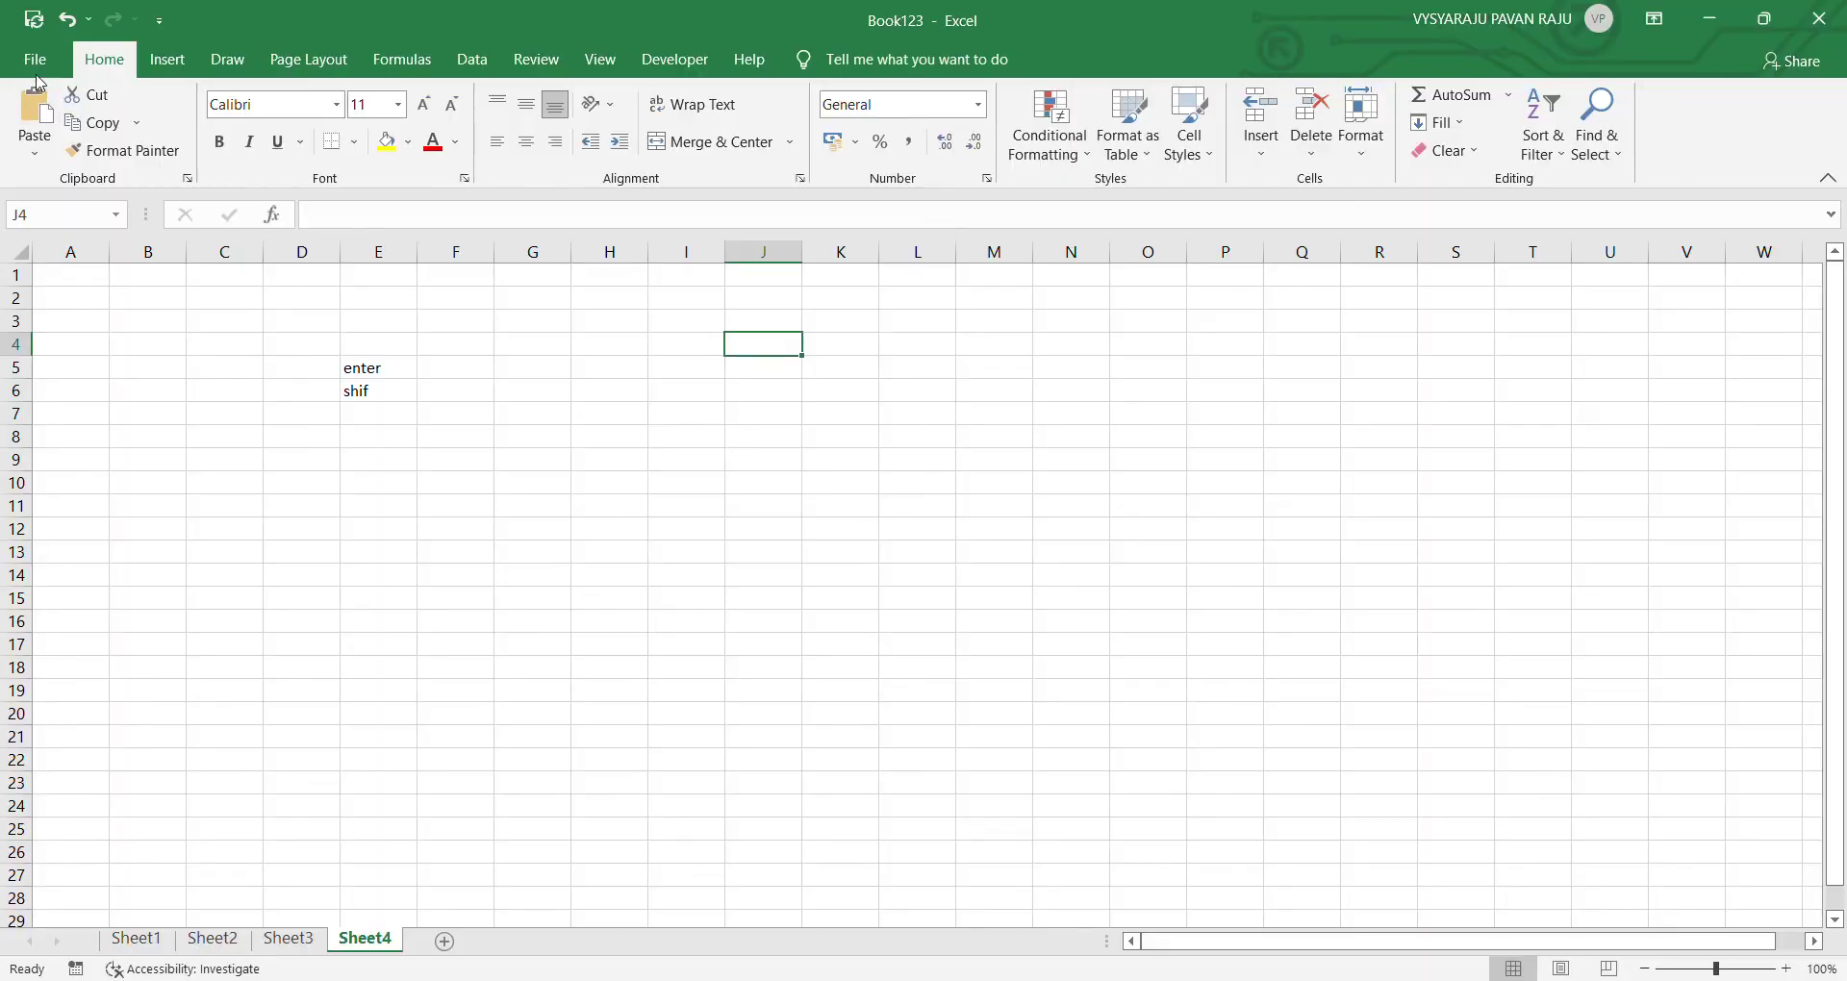
{"action": "left_click", "coordinate": [39, 63]}
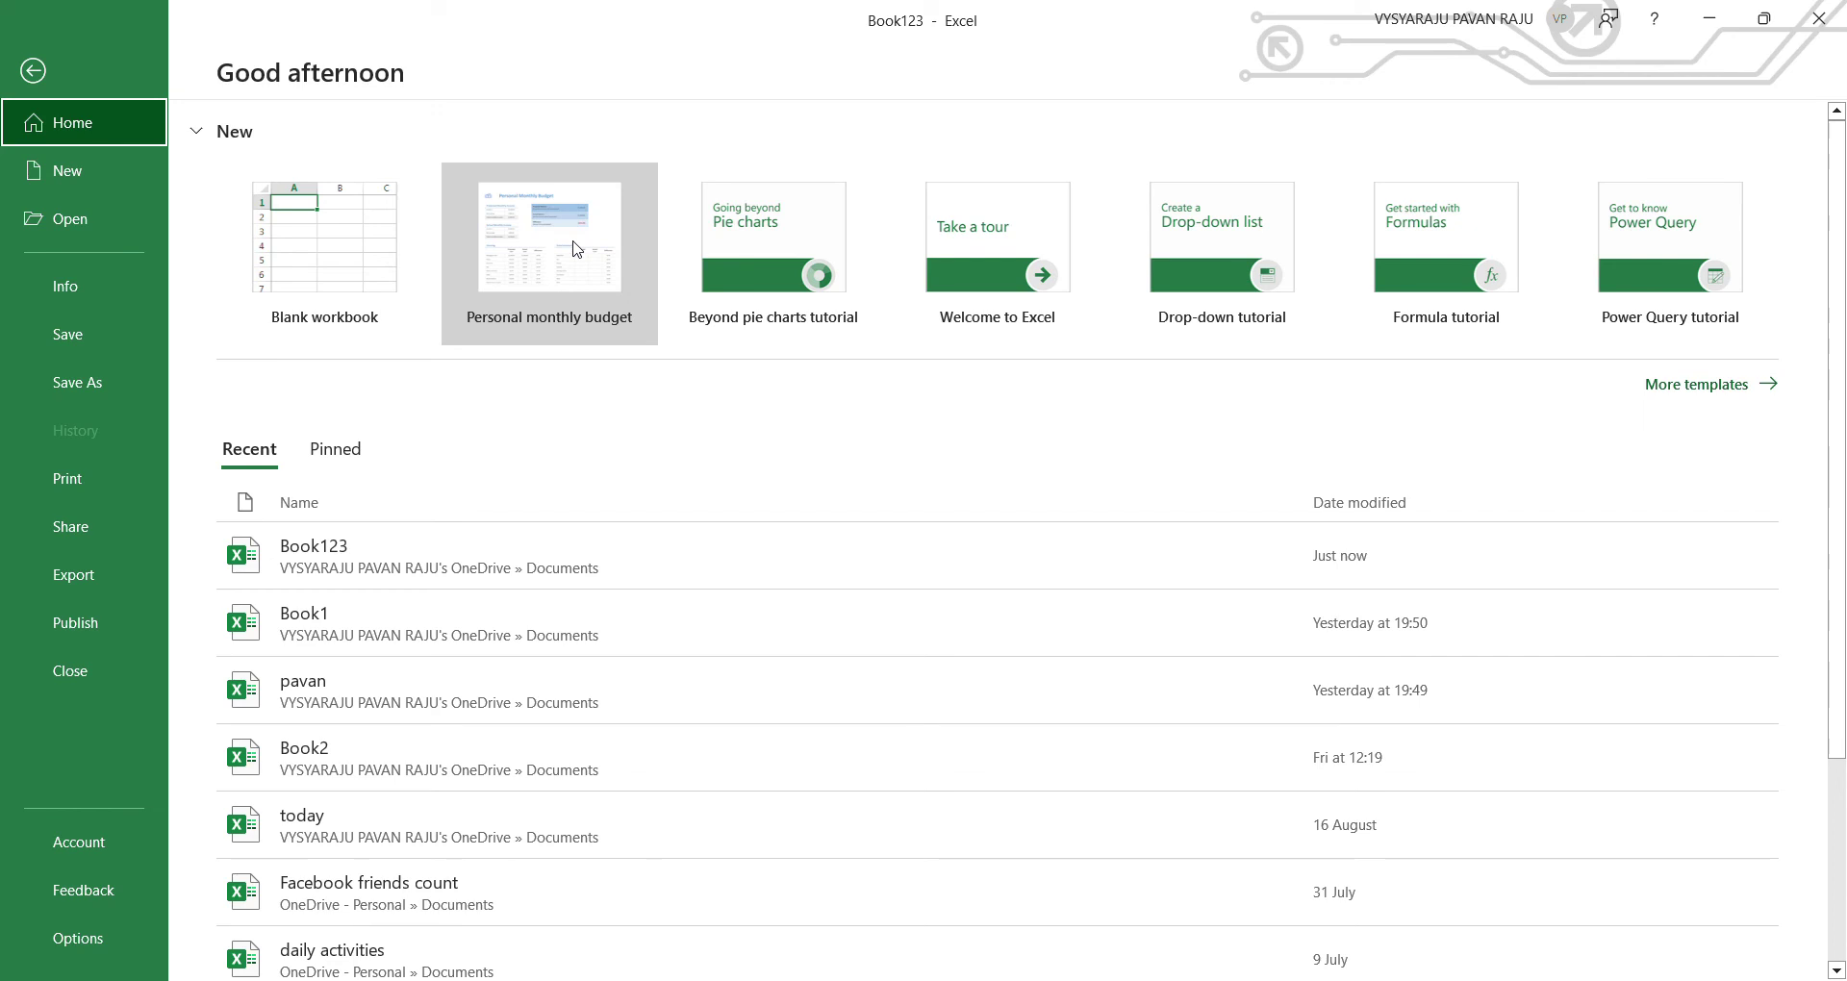
{"action": "left_click", "coordinate": [554, 279]}
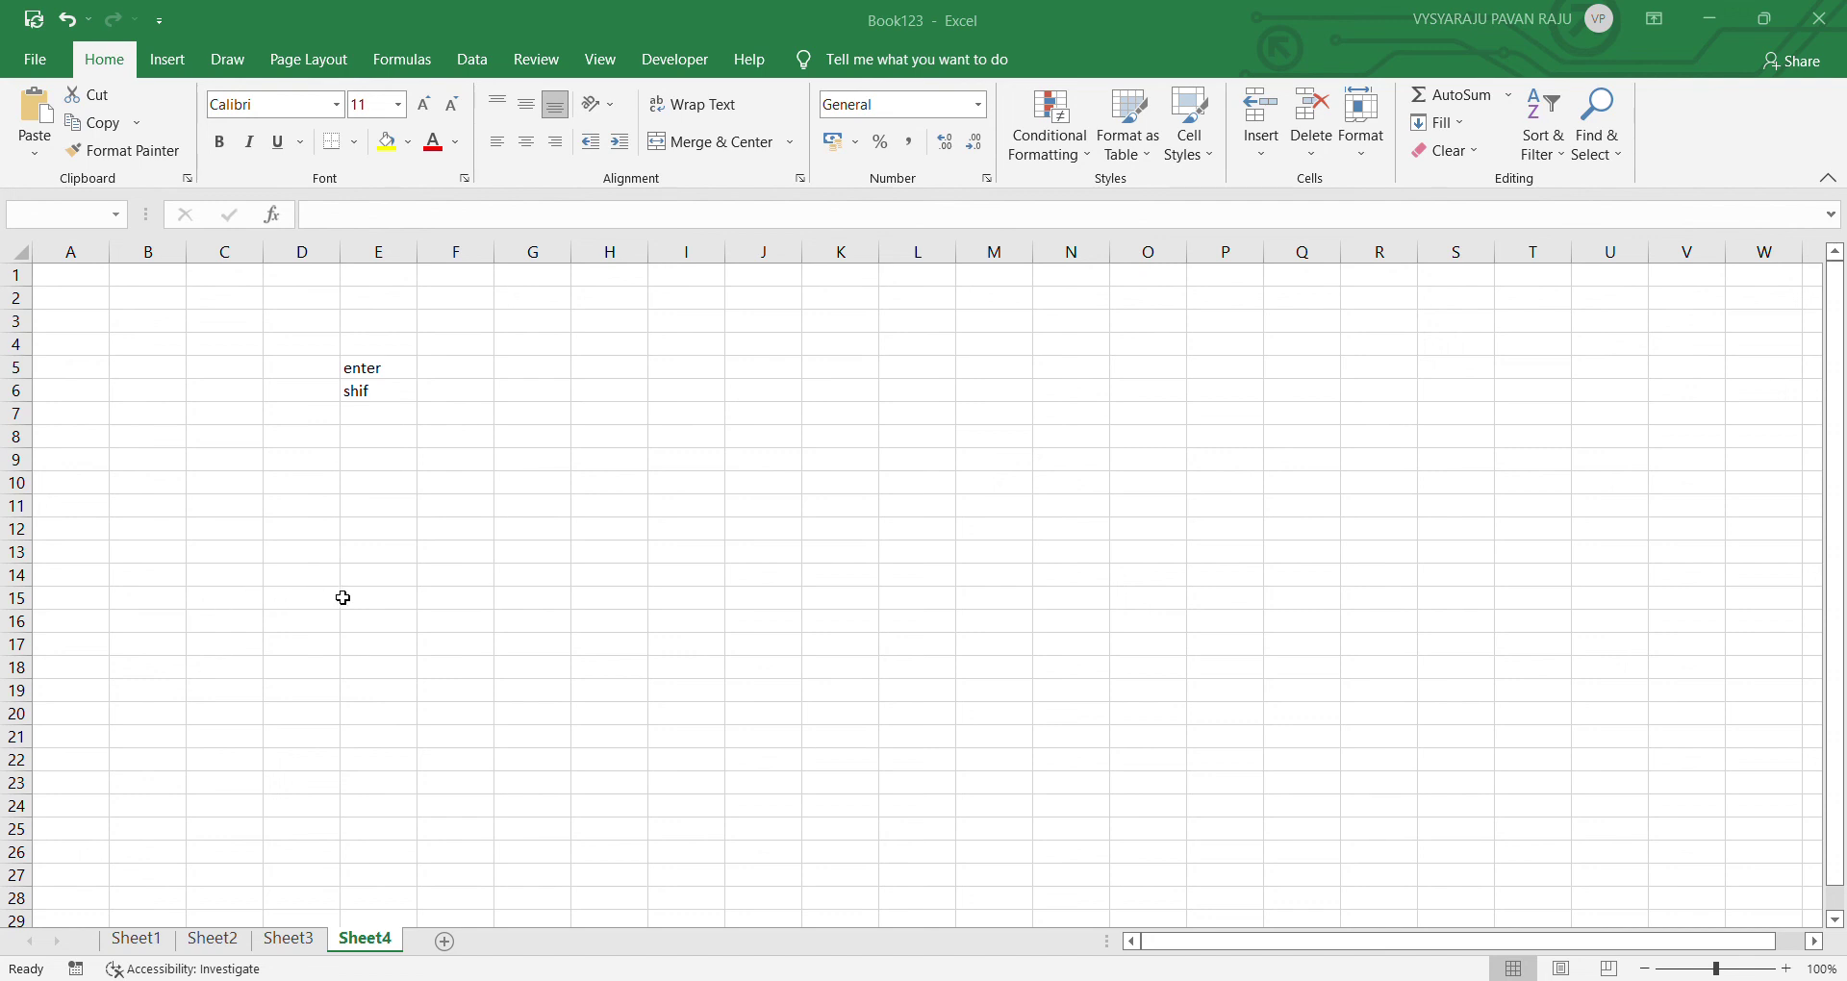
{"action": "double_click", "coordinate": [394, 606]}
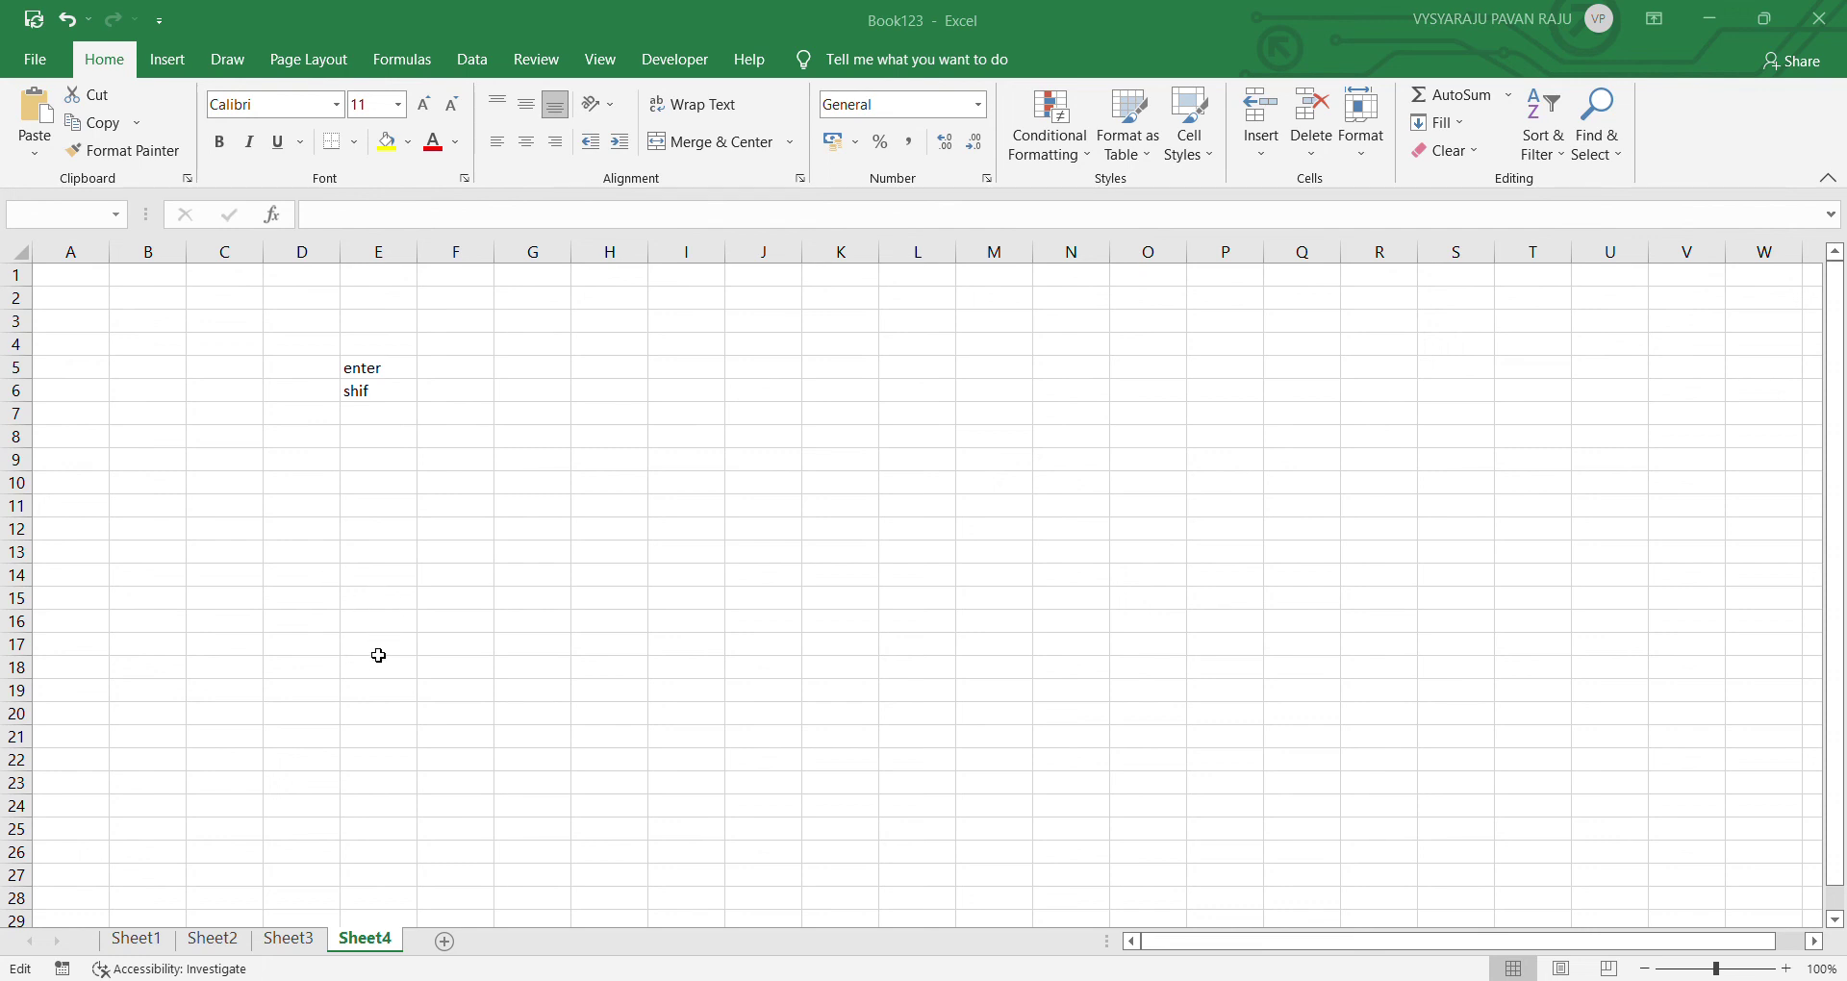
{"action": "key", "text": "F2"}
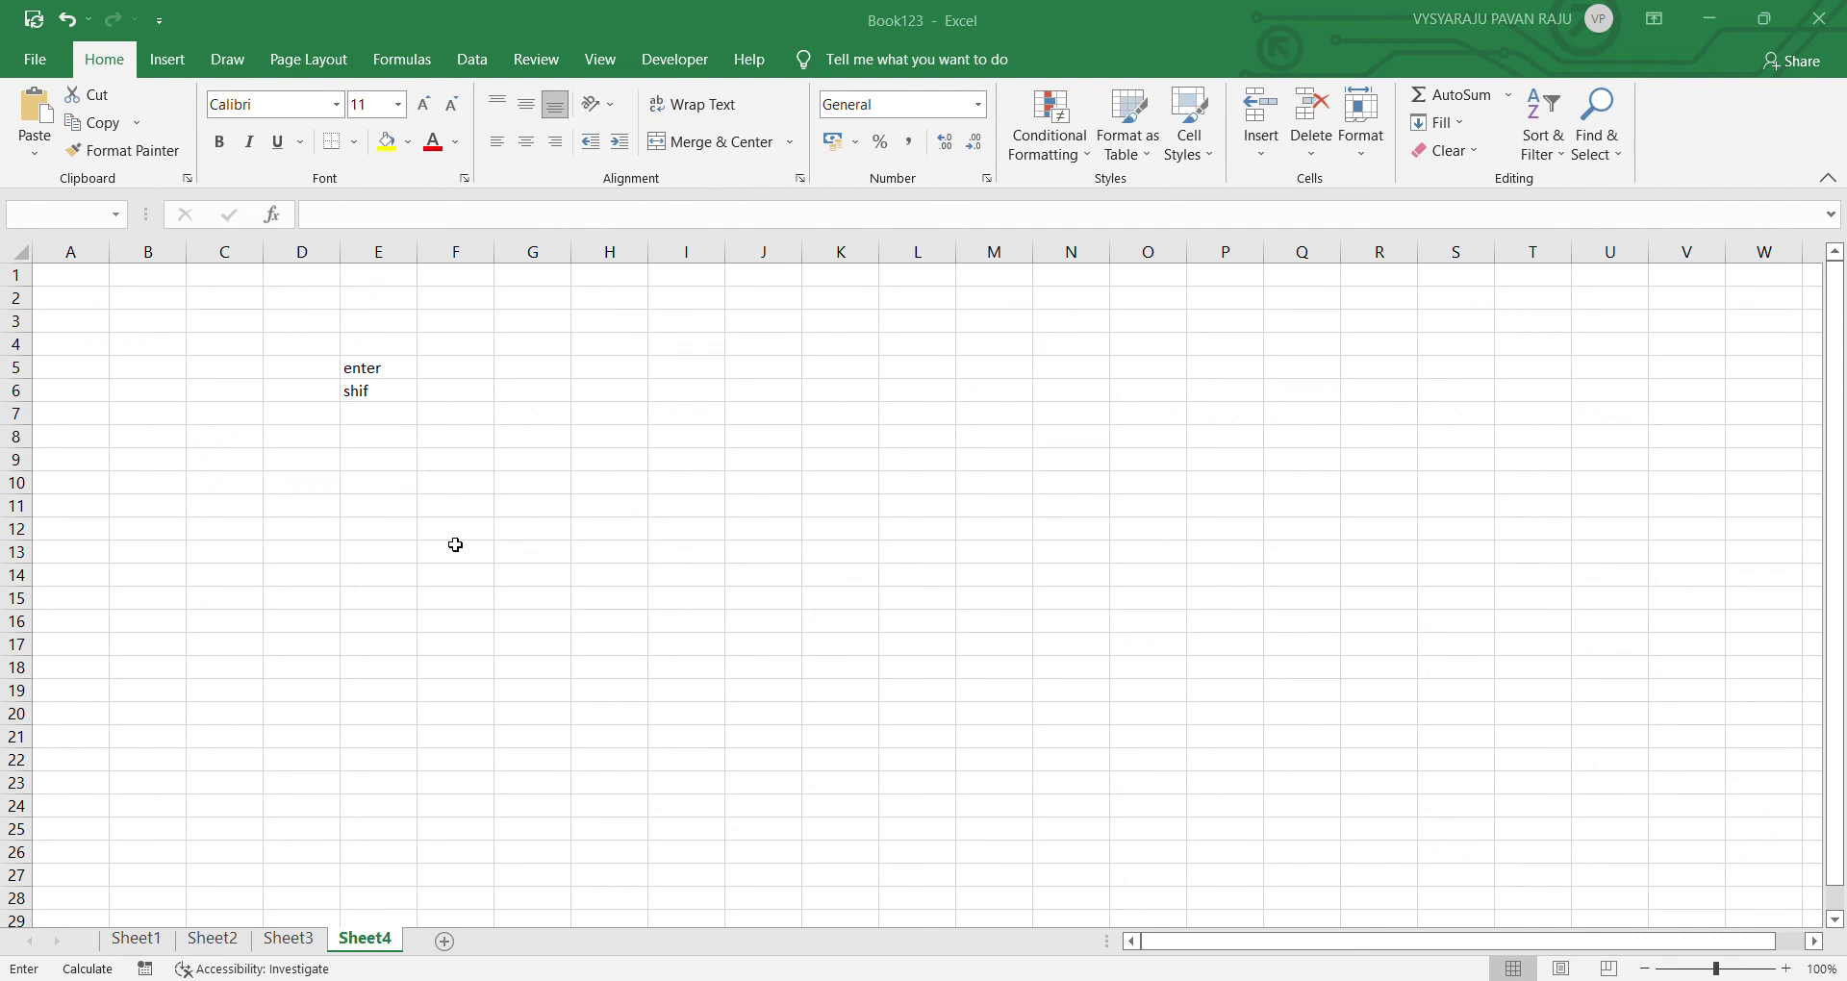
{"action": "key", "text": "Return"}
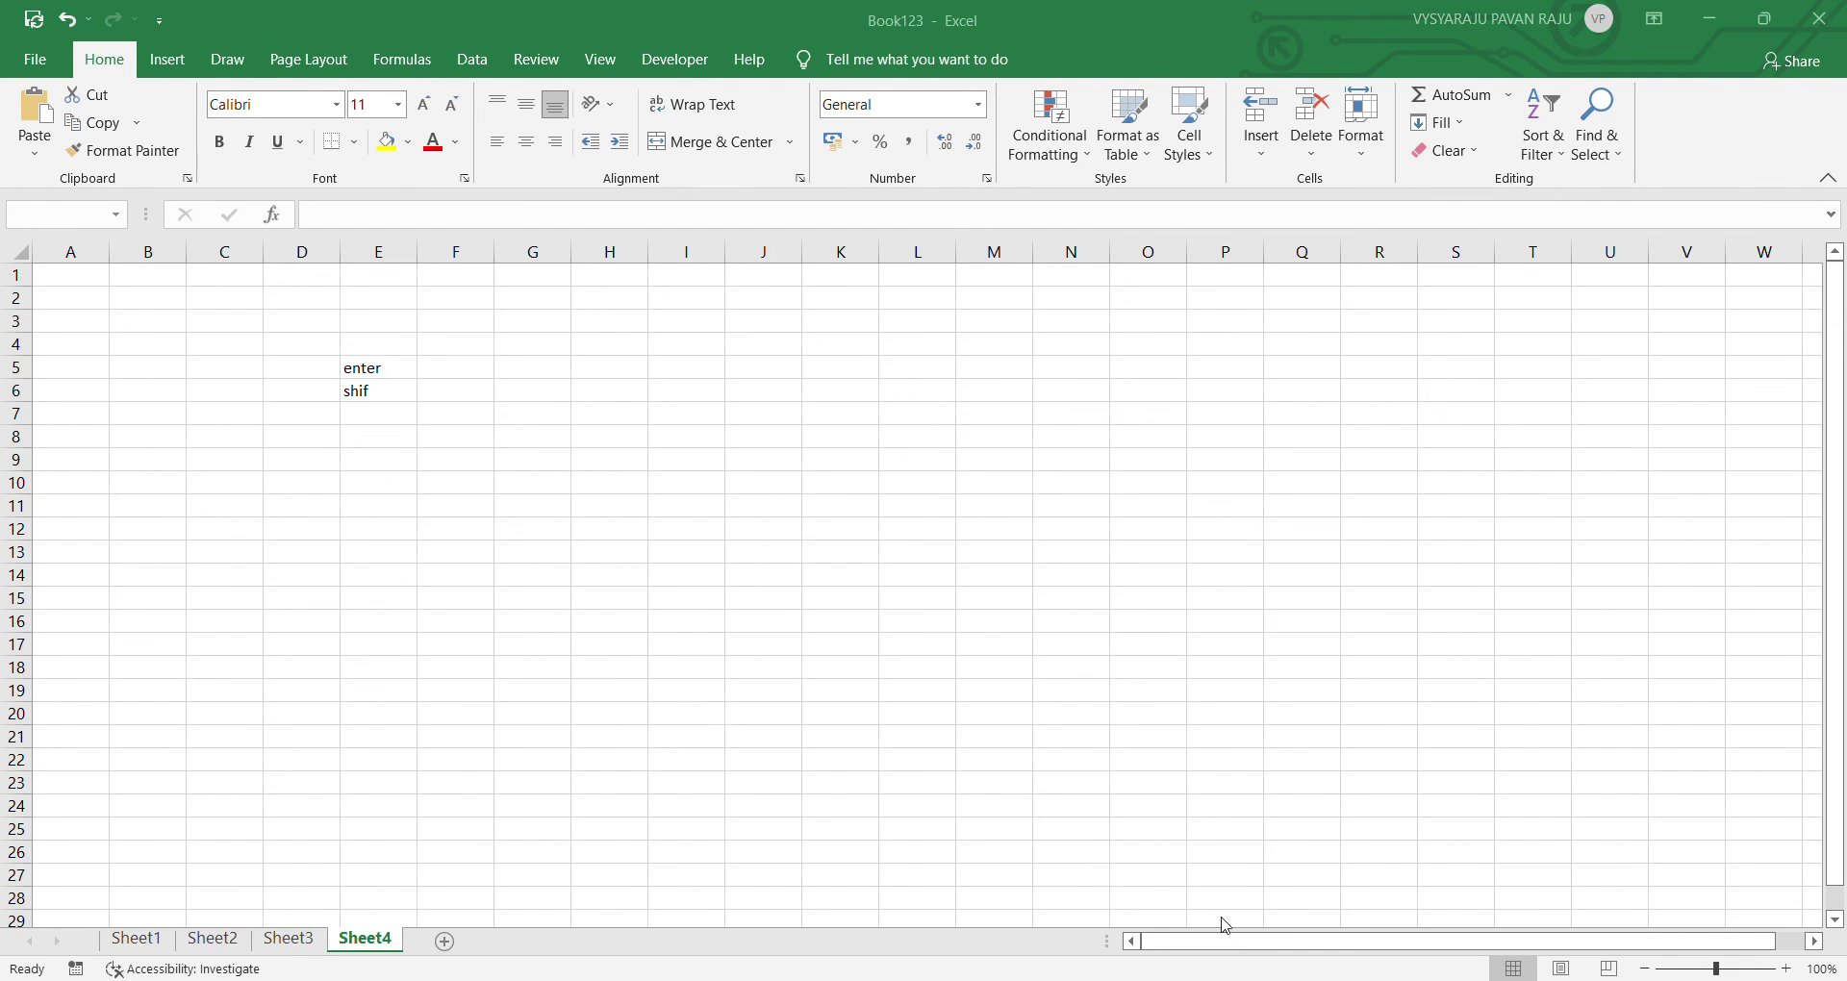
Step: Bring up the full online template gallery from the File backstage
{"action": "left_click", "coordinate": [1112, 914]}
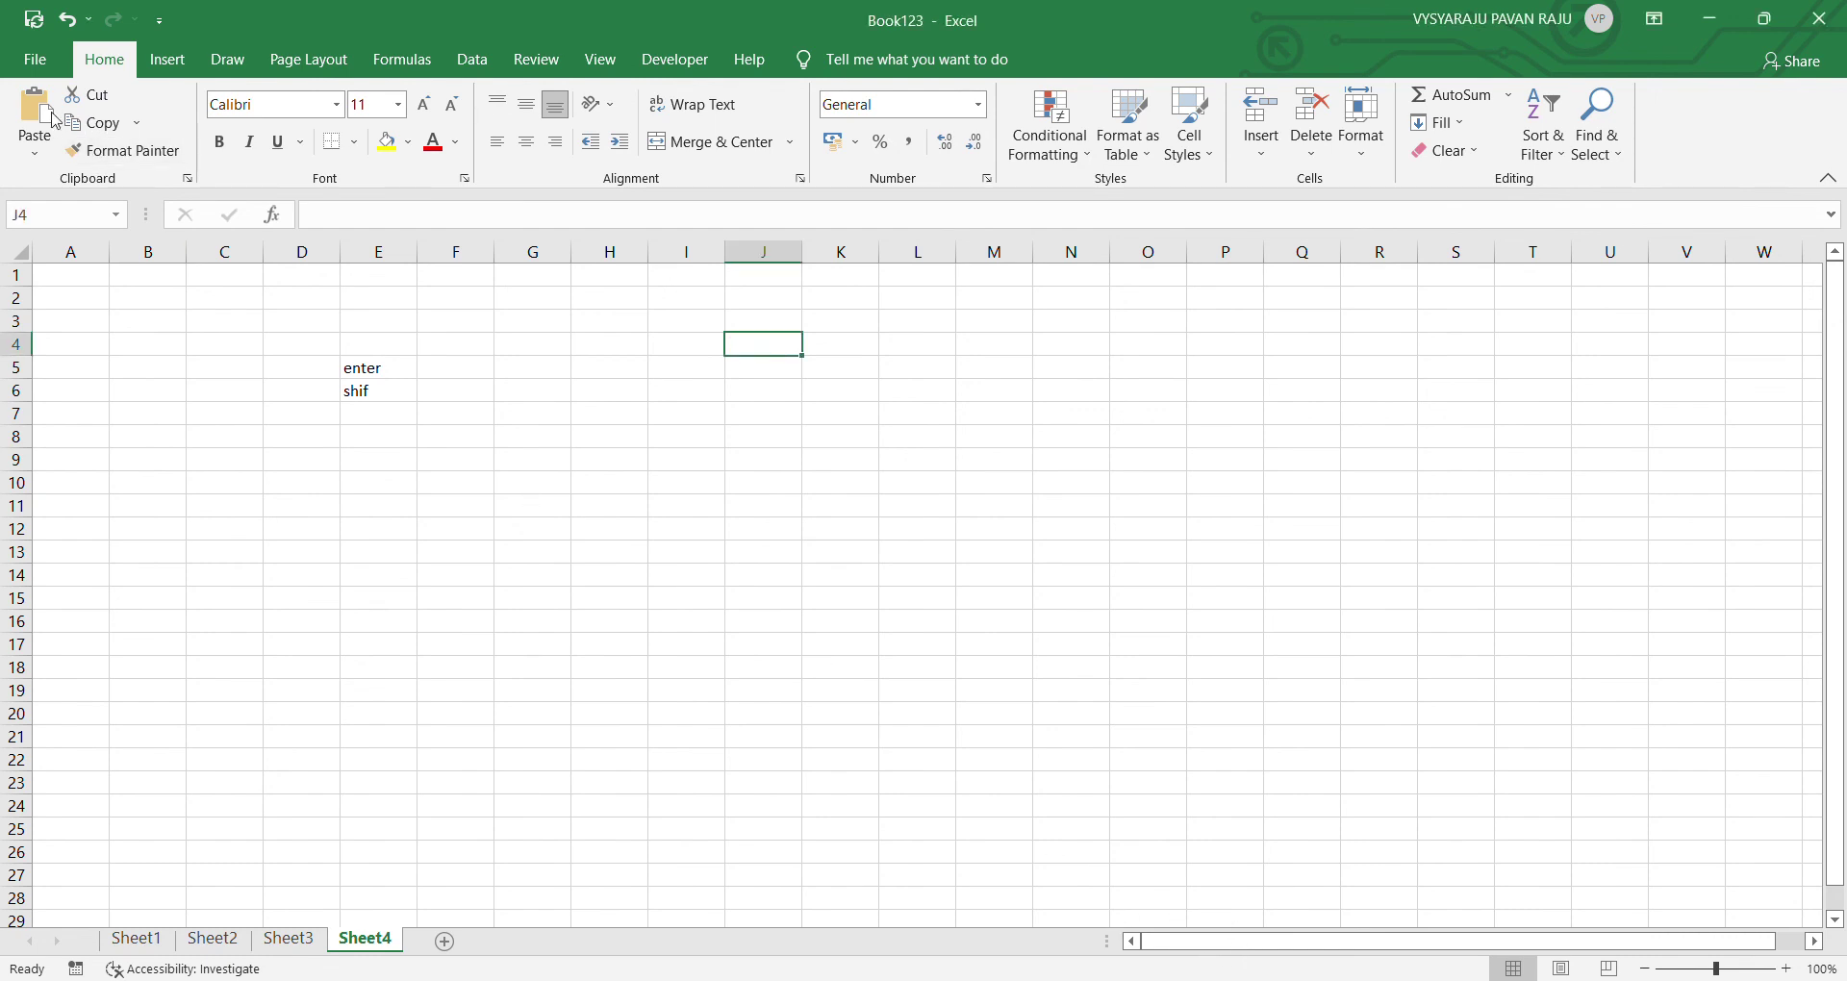
{"action": "left_click", "coordinate": [31, 62]}
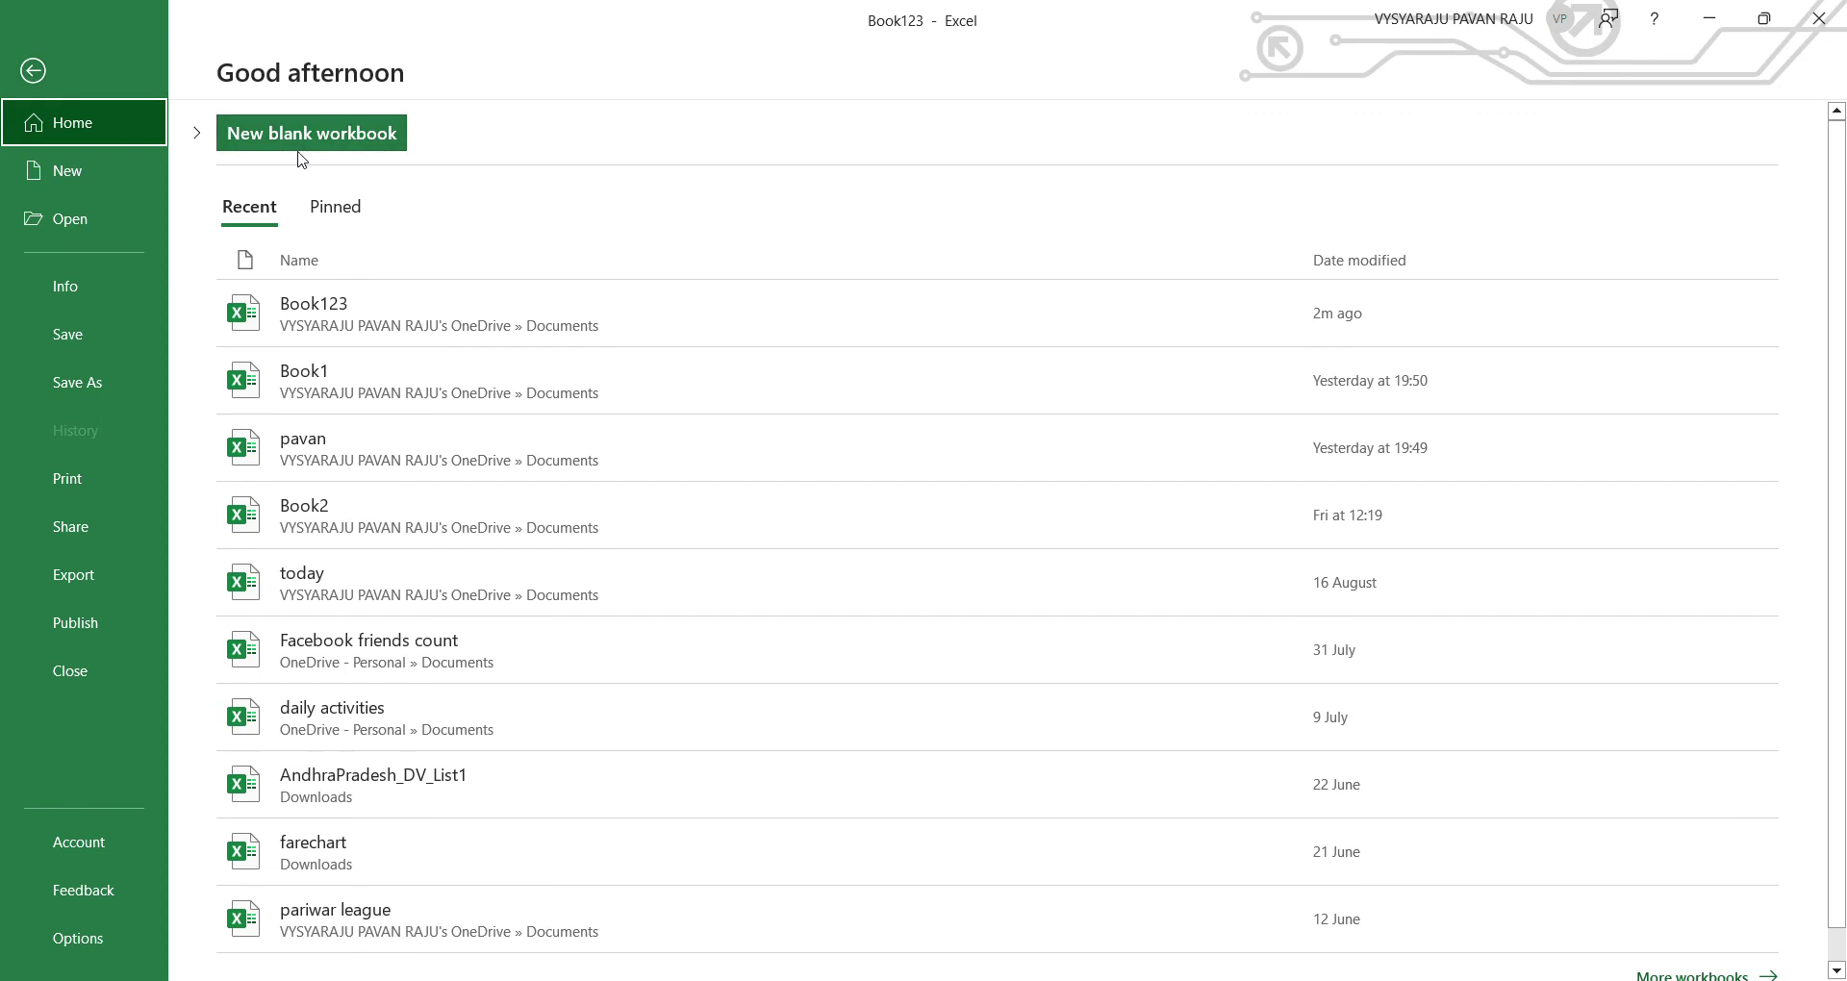
{"action": "left_click", "coordinate": [197, 134]}
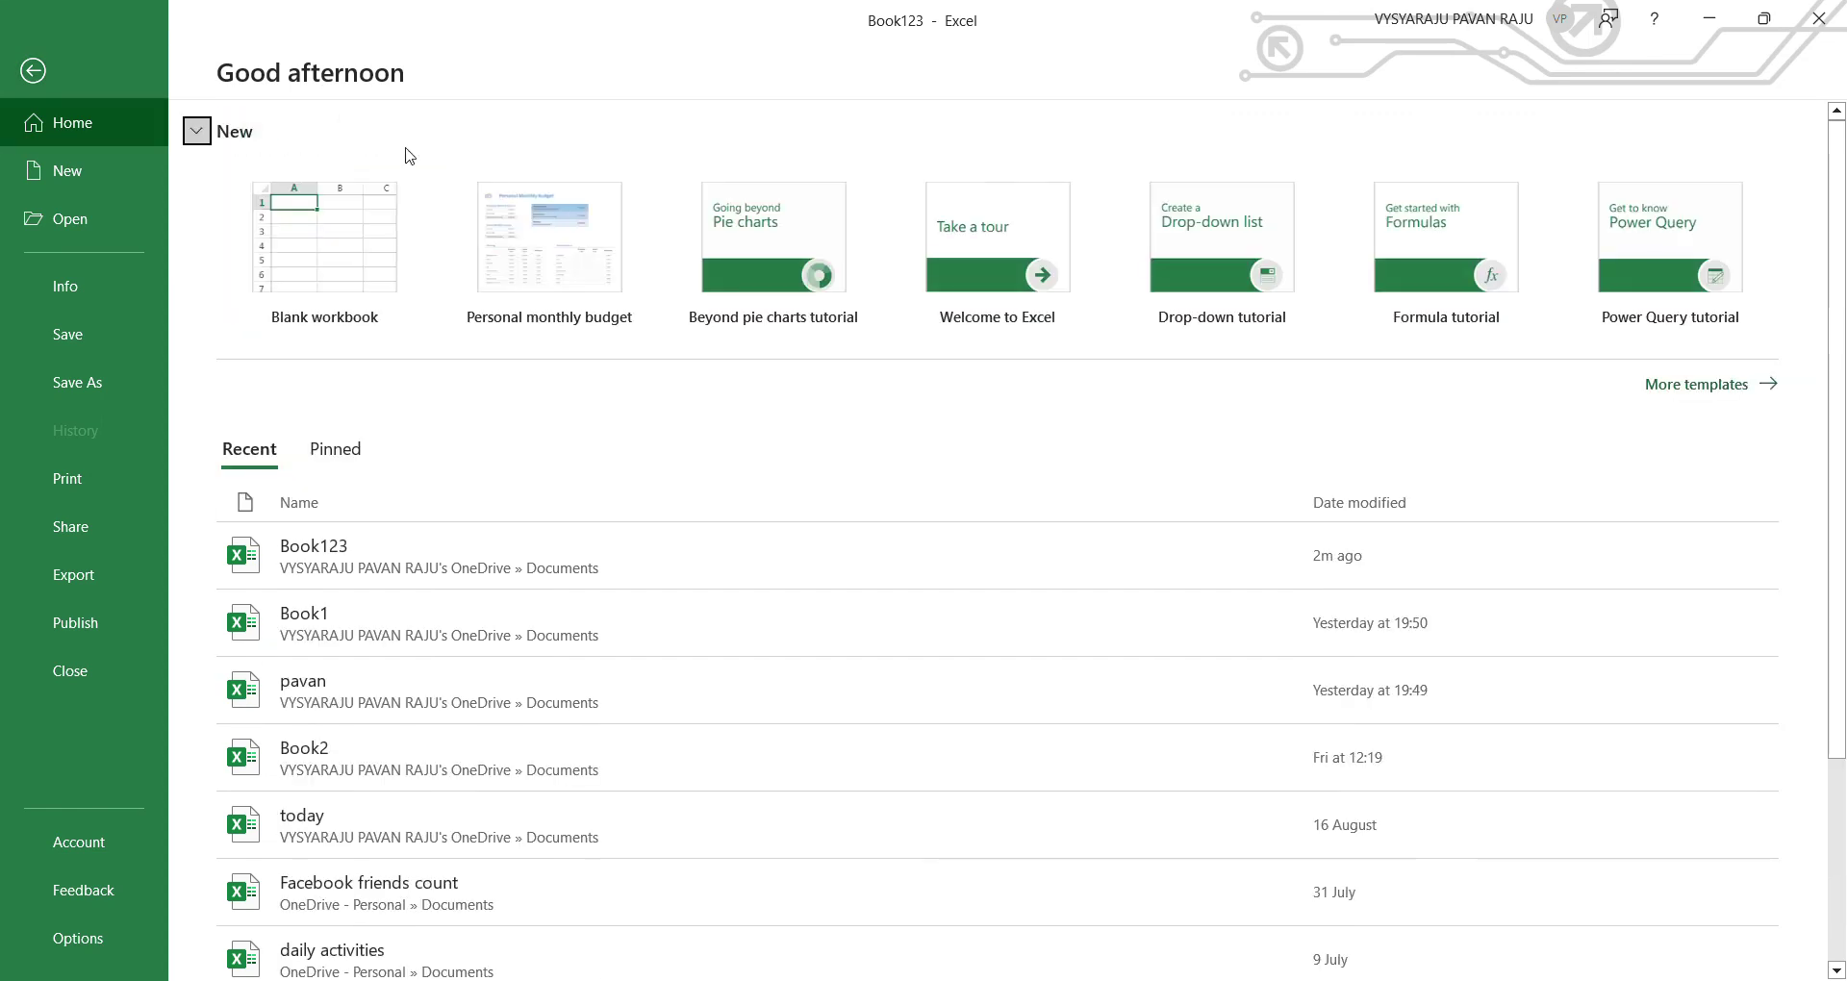
{"action": "left_click", "coordinate": [1707, 384]}
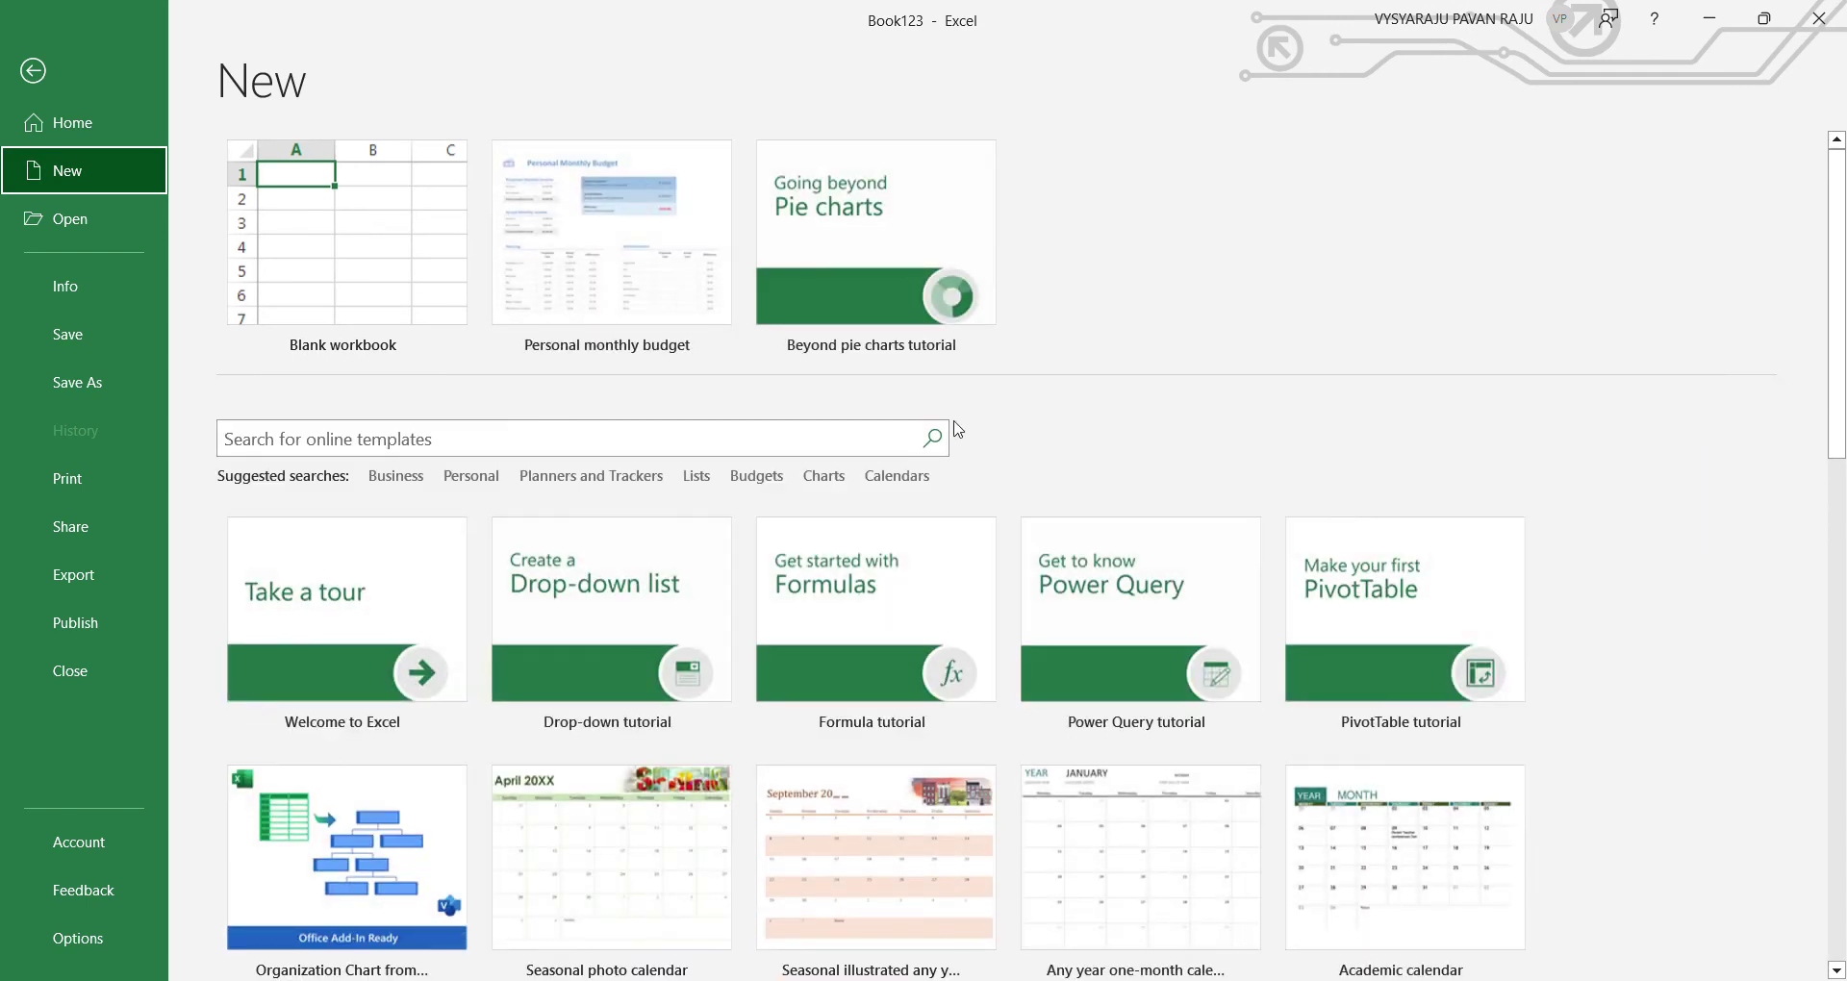
Step: Search templates for 'financial budget', then clear the search terms
{"action": "left_click", "coordinate": [678, 445]}
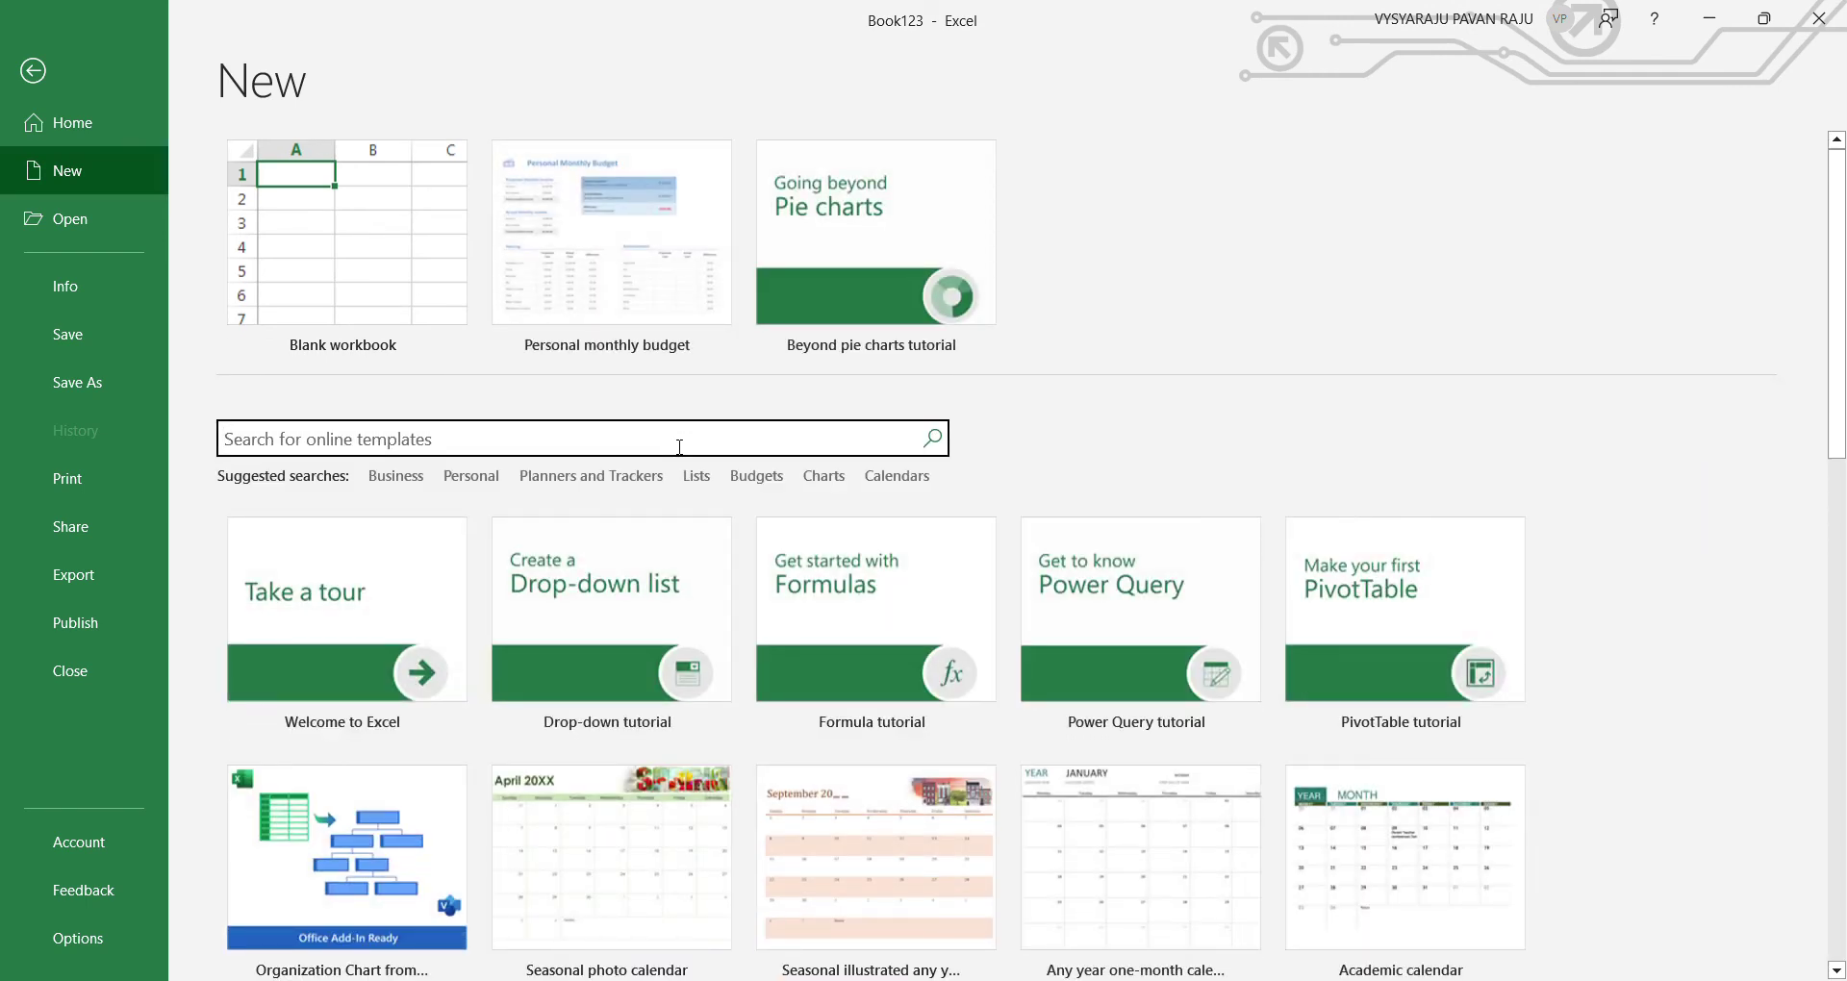
{"action": "type", "text": "financial"}
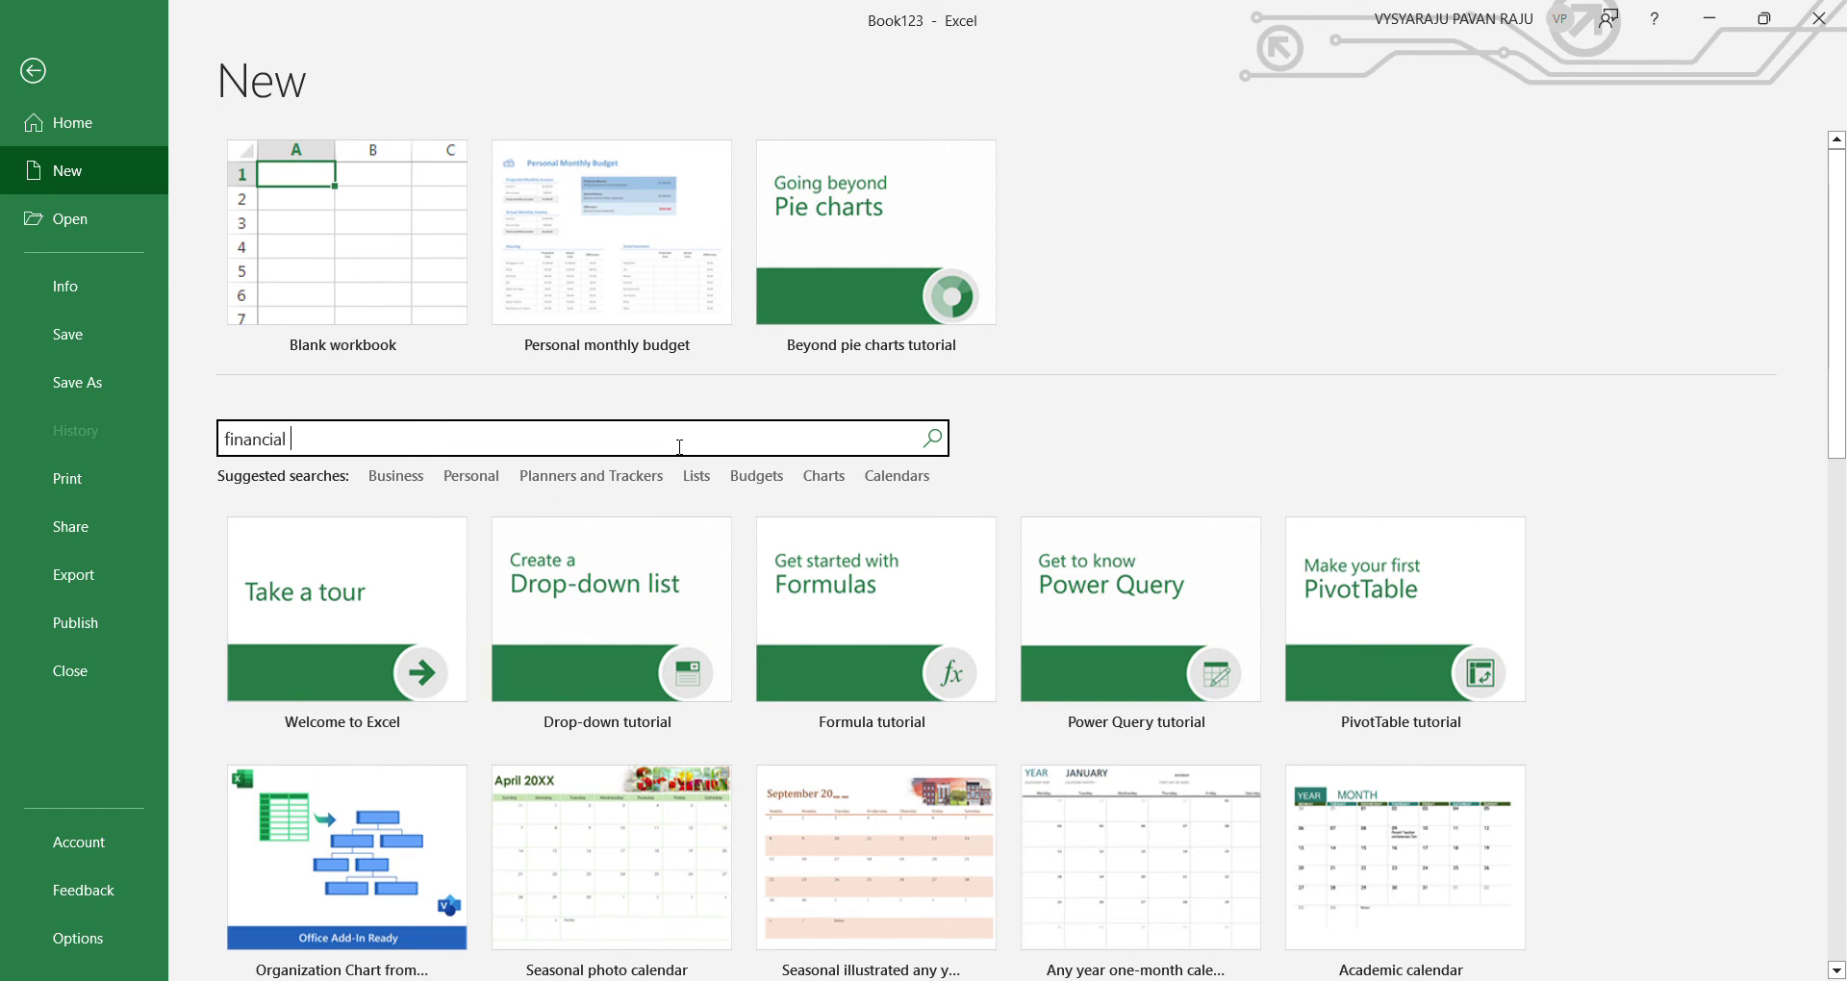
{"action": "type", "text": " budget"}
{"action": "key", "text": "Return"}
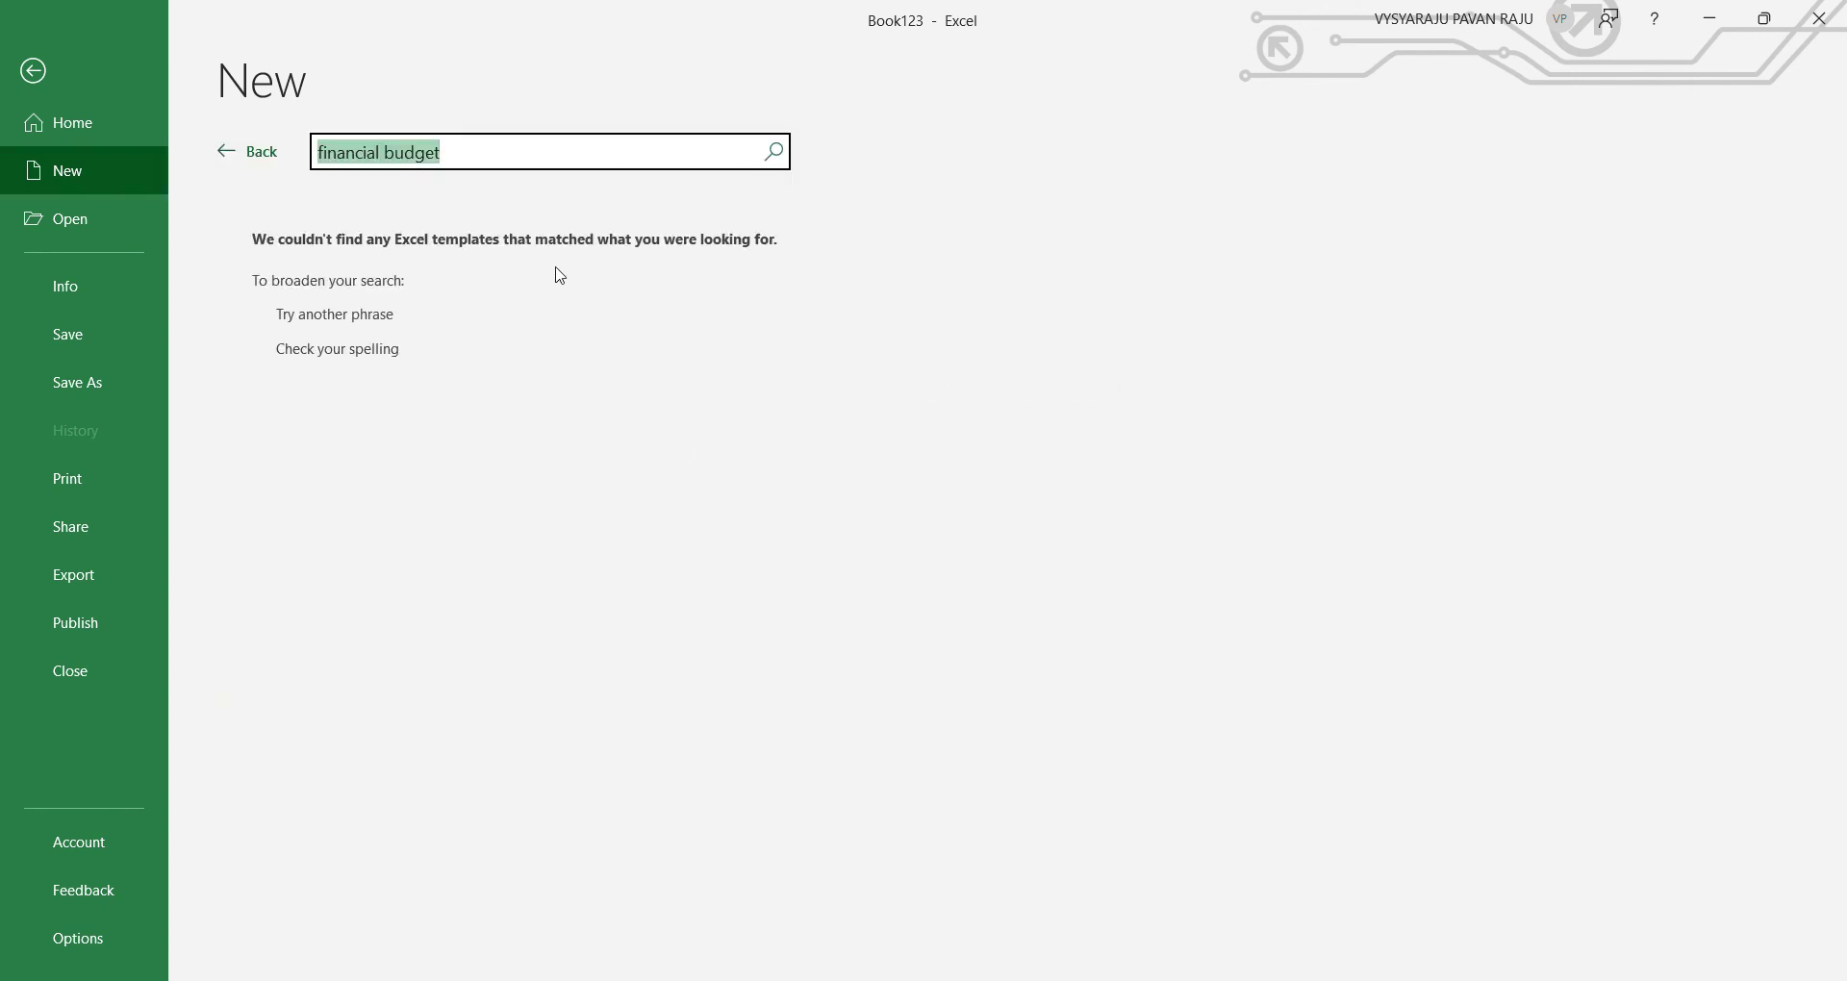
{"action": "left_click", "coordinate": [498, 169]}
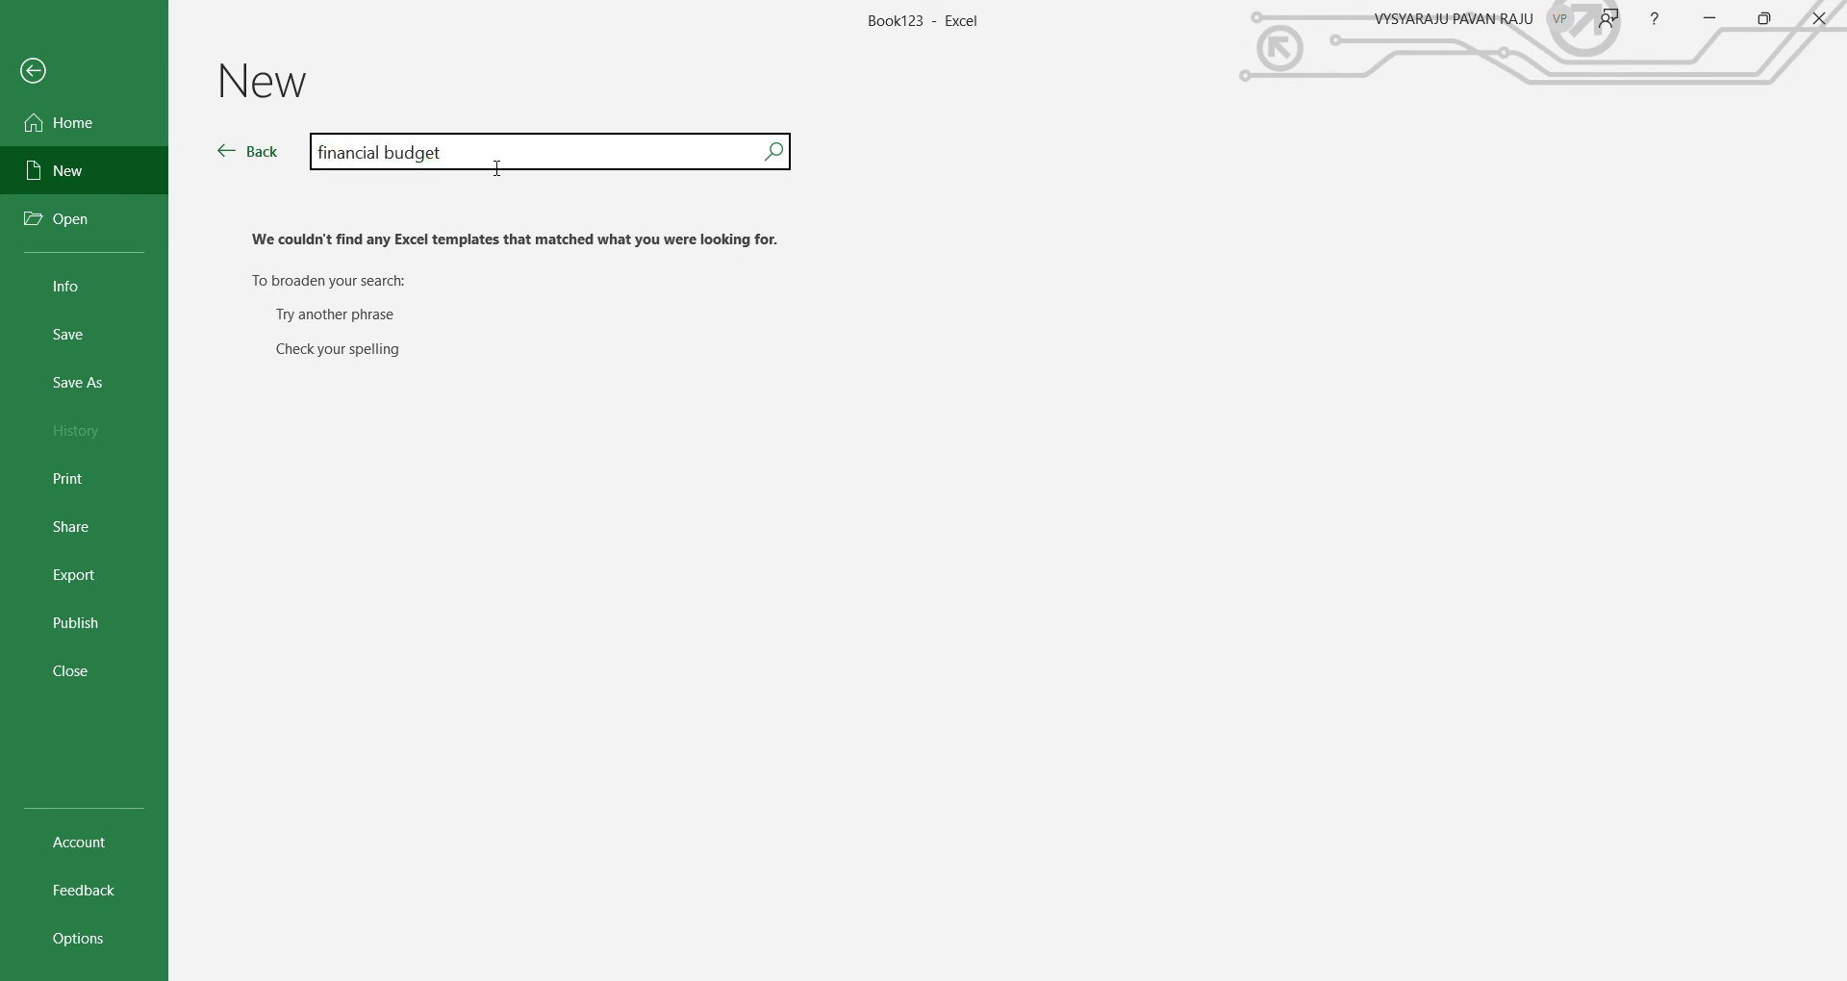
{"action": "key", "text": "BackSpace"}
{"action": "key", "text": "BackSpace"}
{"action": "key", "text": "BackSpace"}
{"action": "key", "text": "BackSpace"}
{"action": "key", "text": "BackSpace"}
{"action": "key", "text": "BackSpace"}
{"action": "key", "text": "BackSpace"}
{"action": "key", "text": "BackSpace"}
{"action": "key", "text": "BackSpace"}
{"action": "key", "text": "BackSpace"}
{"action": "key", "text": "BackSpace"}
{"action": "key", "text": "BackSpace"}
{"action": "key", "text": "BackSpace"}
{"action": "key", "text": "BackSpace"}
{"action": "left_click", "coordinate": [220, 157]}
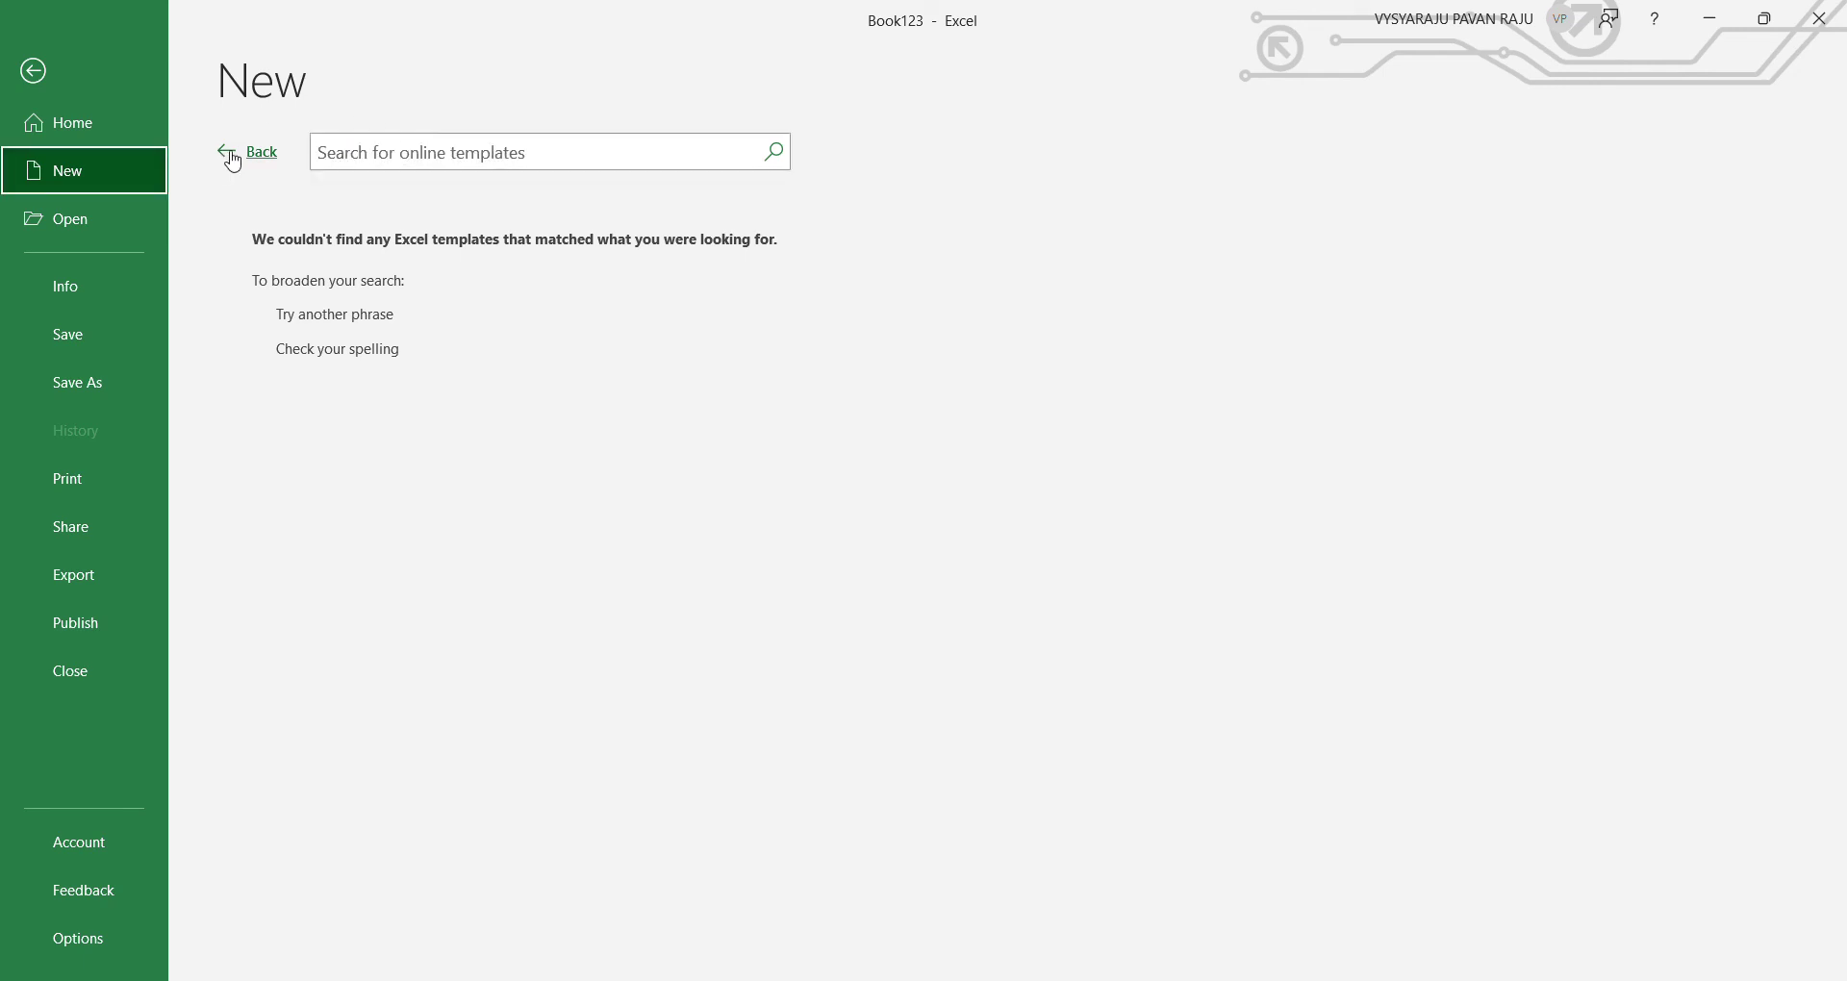
Step: Scroll through the template gallery and back up, then return to the backstage Home page
{"action": "left_click", "coordinate": [232, 157]}
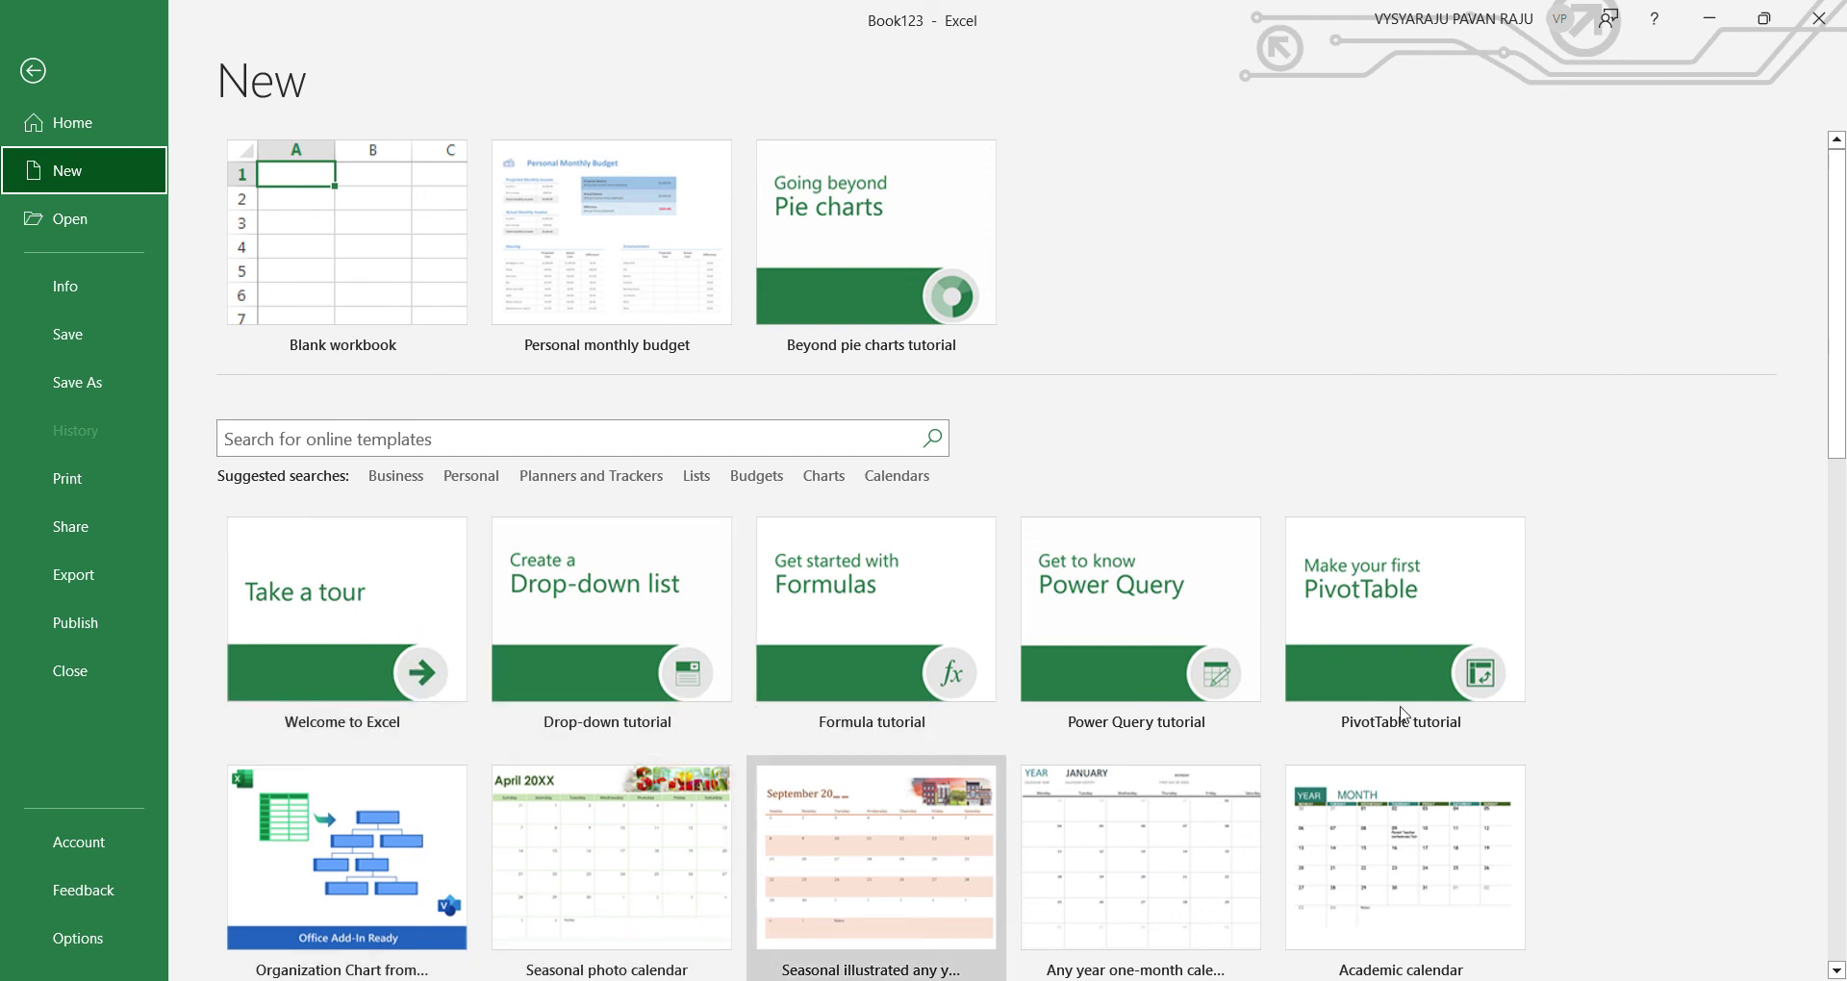
{"action": "scroll", "coordinate": [1464, 473], "scroll_direction": "down", "scroll_amount": 4}
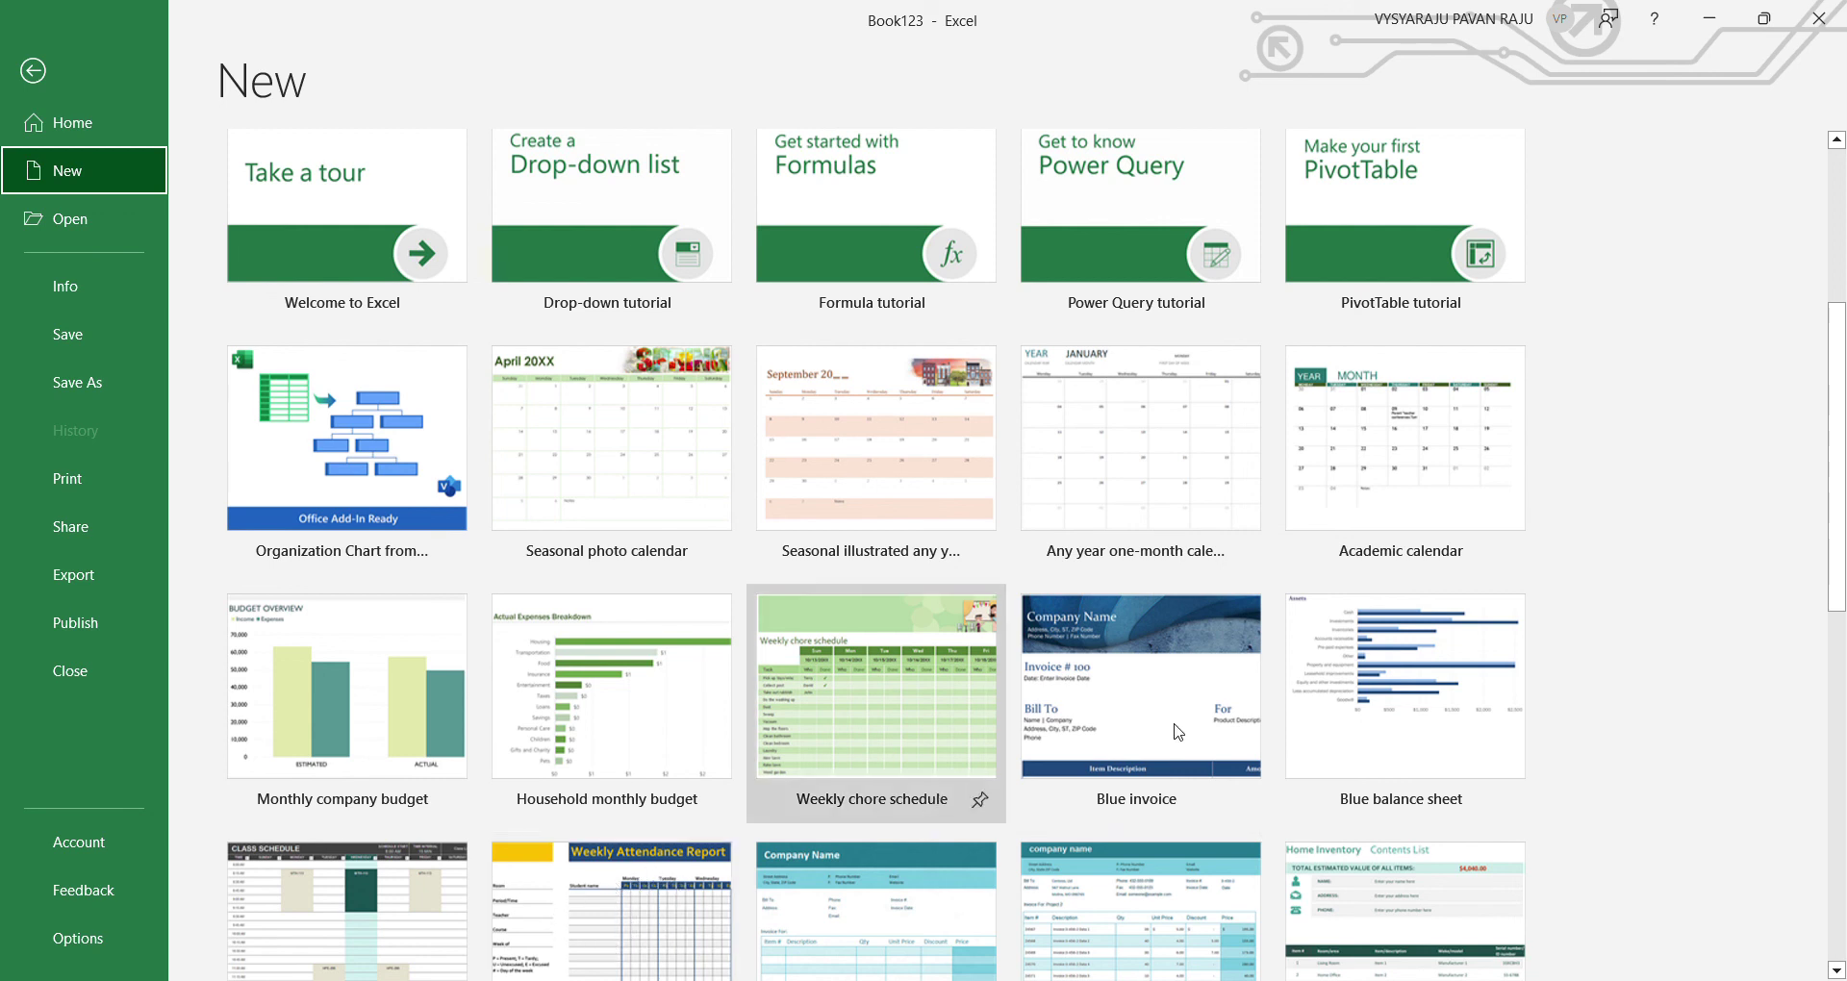
{"action": "scroll", "coordinate": [1845, 500], "scroll_direction": "down", "scroll_amount": 3}
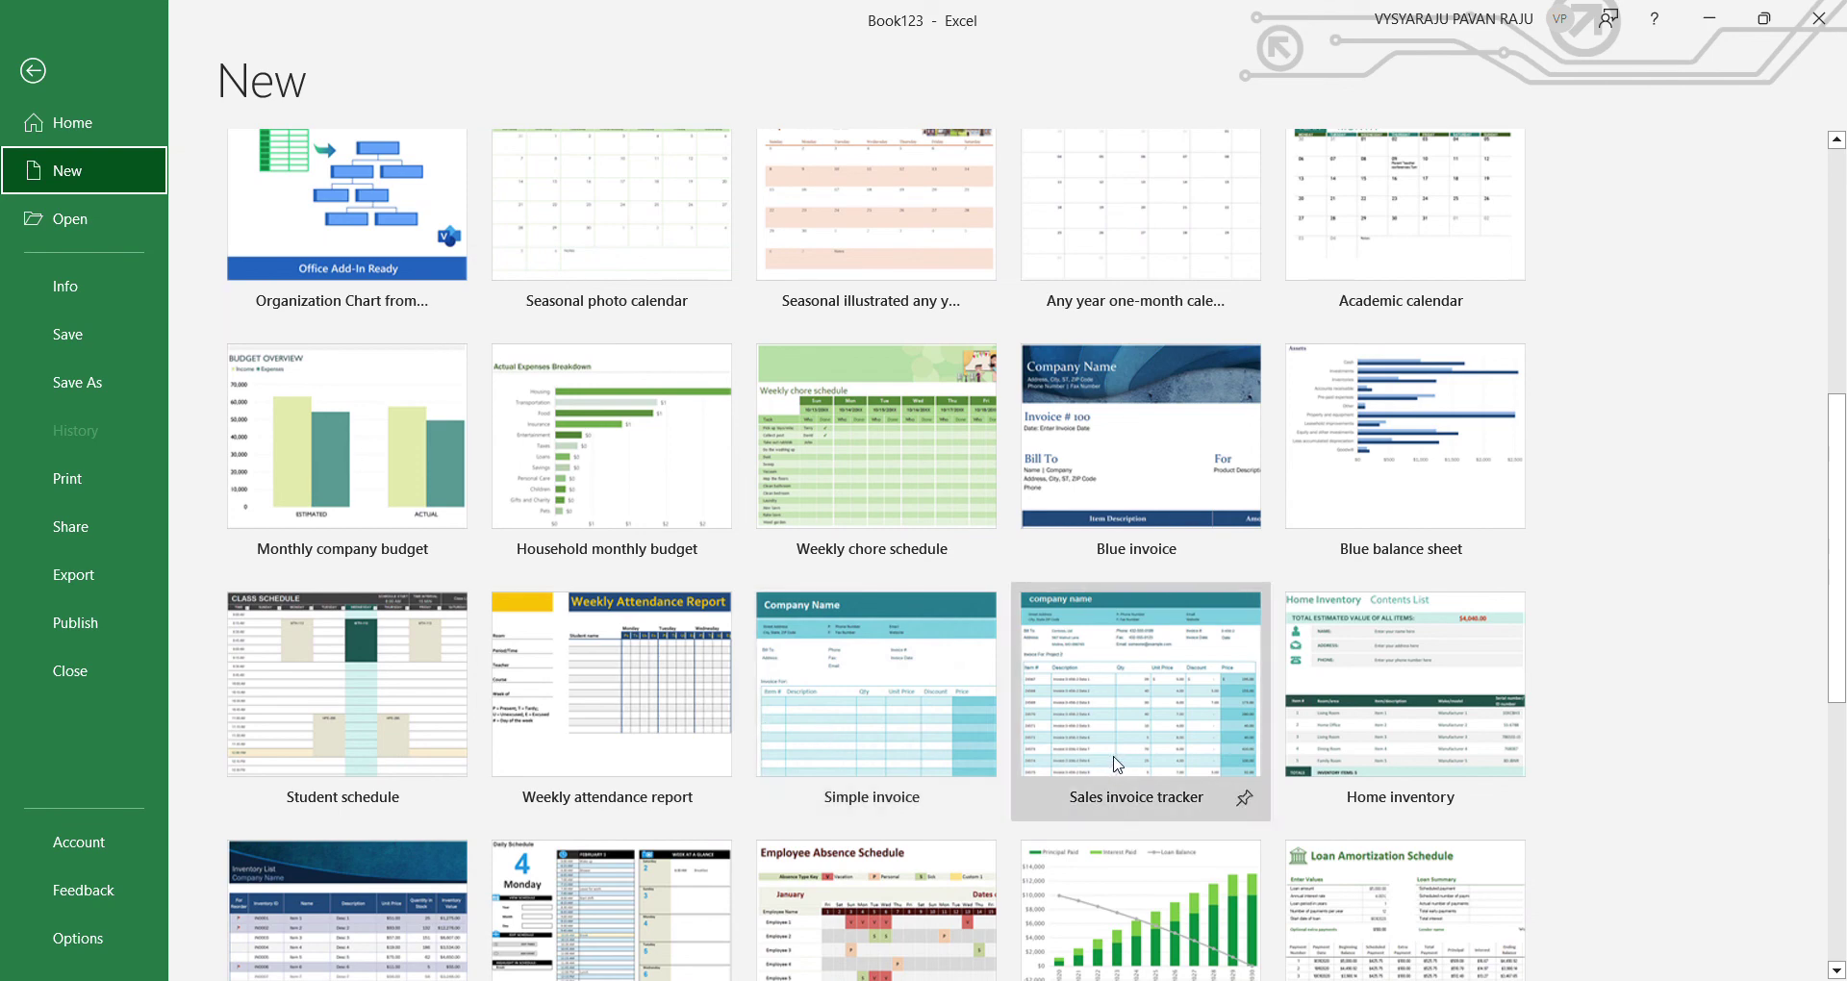
{"action": "left_click_drag", "start_coordinate": [1836, 585], "coordinate": [1843, 289]}
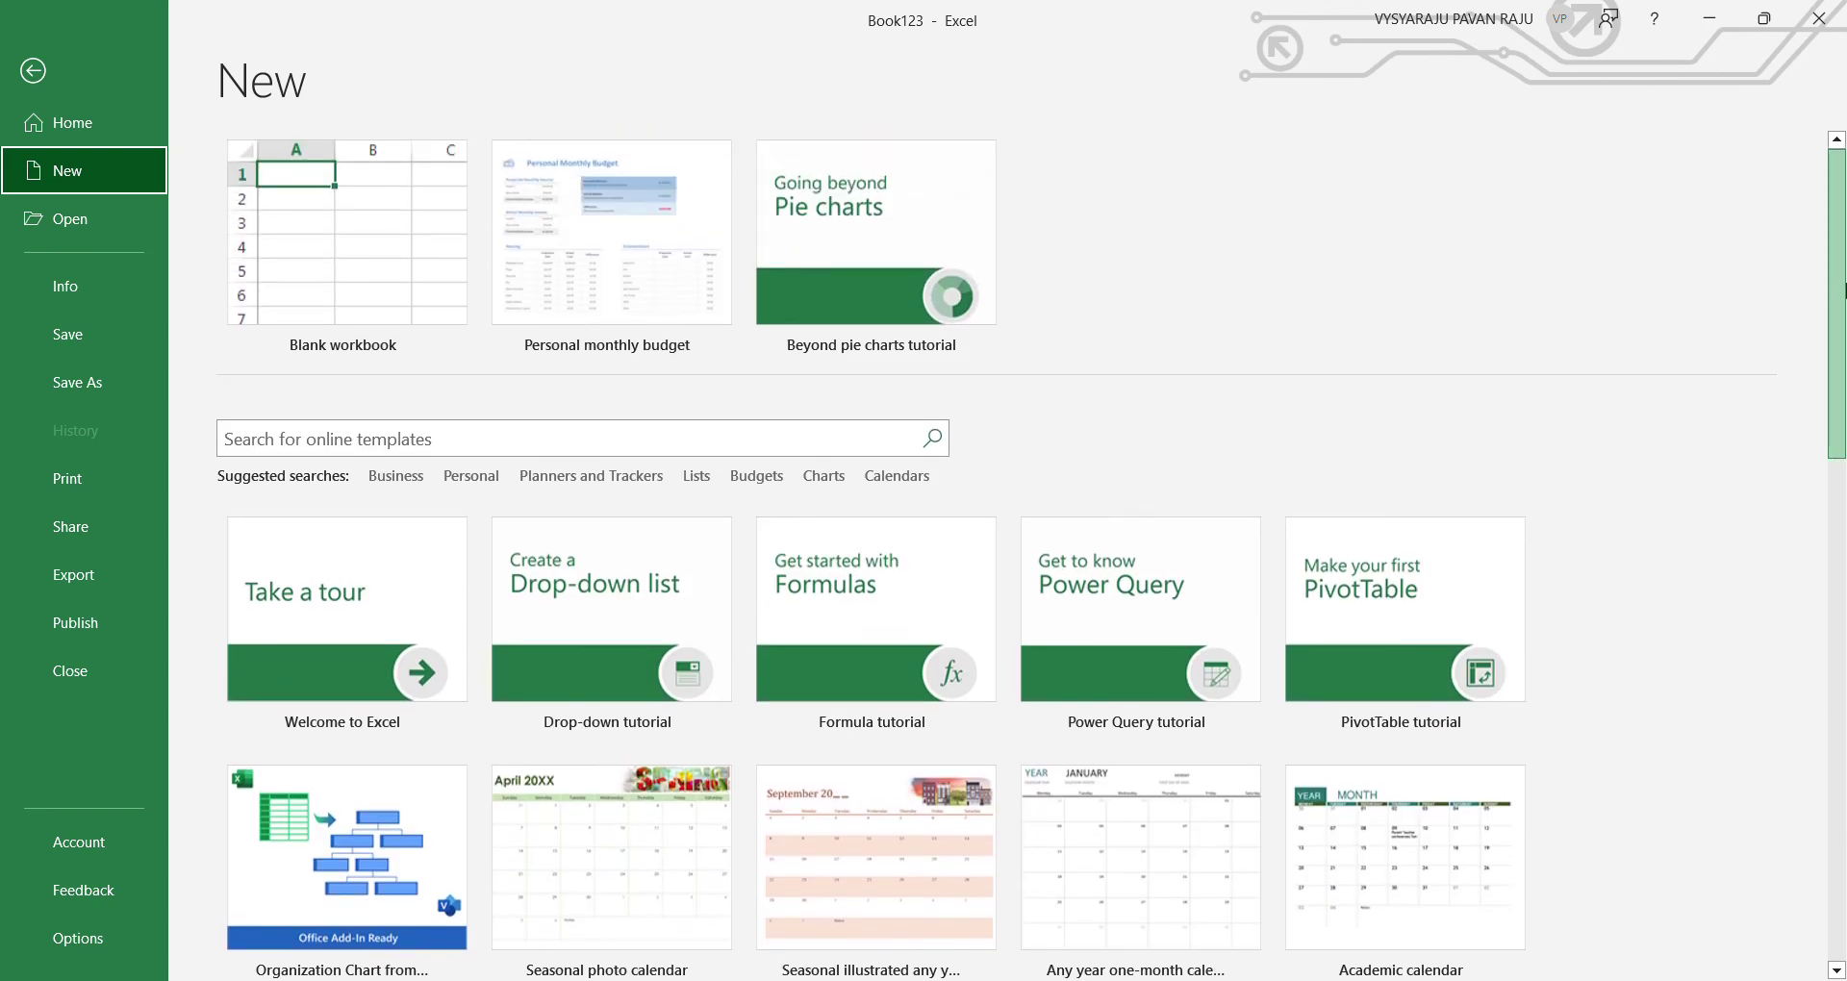
{"action": "left_click", "coordinate": [66, 124]}
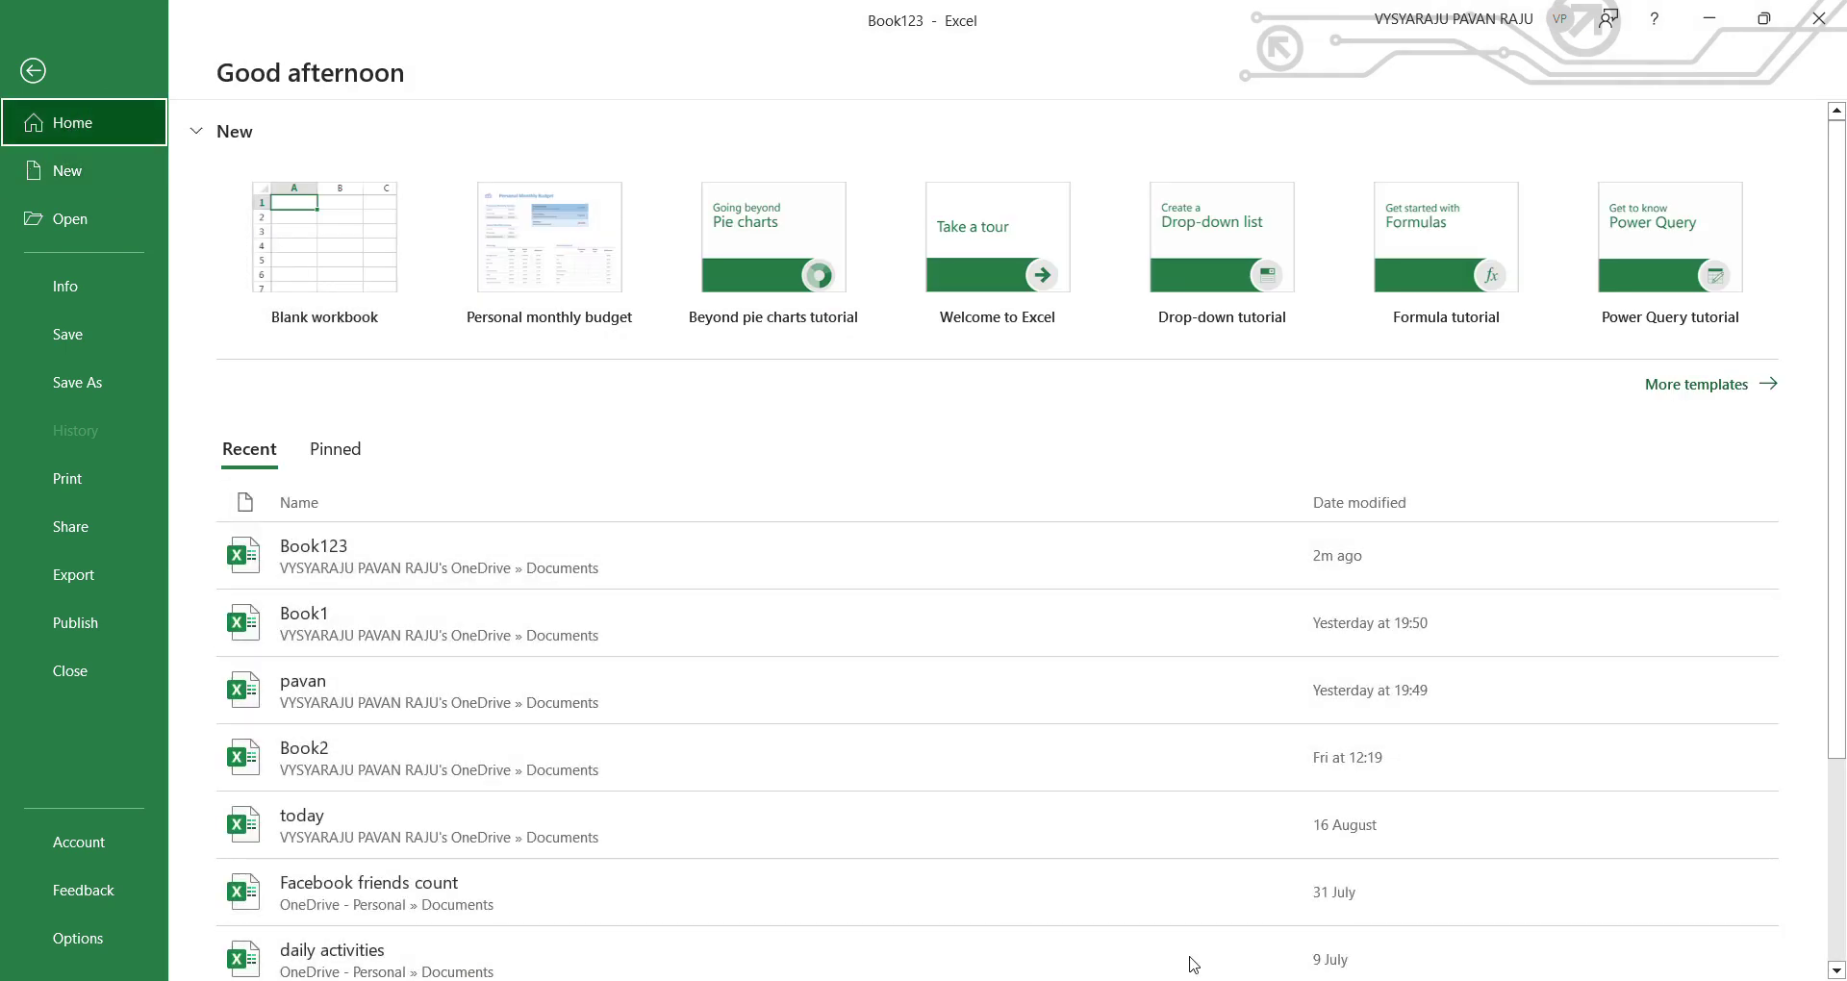
Step: Start opening recent Book1, select E6 in Book123, then view the Insert, Draw and Page Layout tabs
{"action": "left_click", "coordinate": [447, 626]}
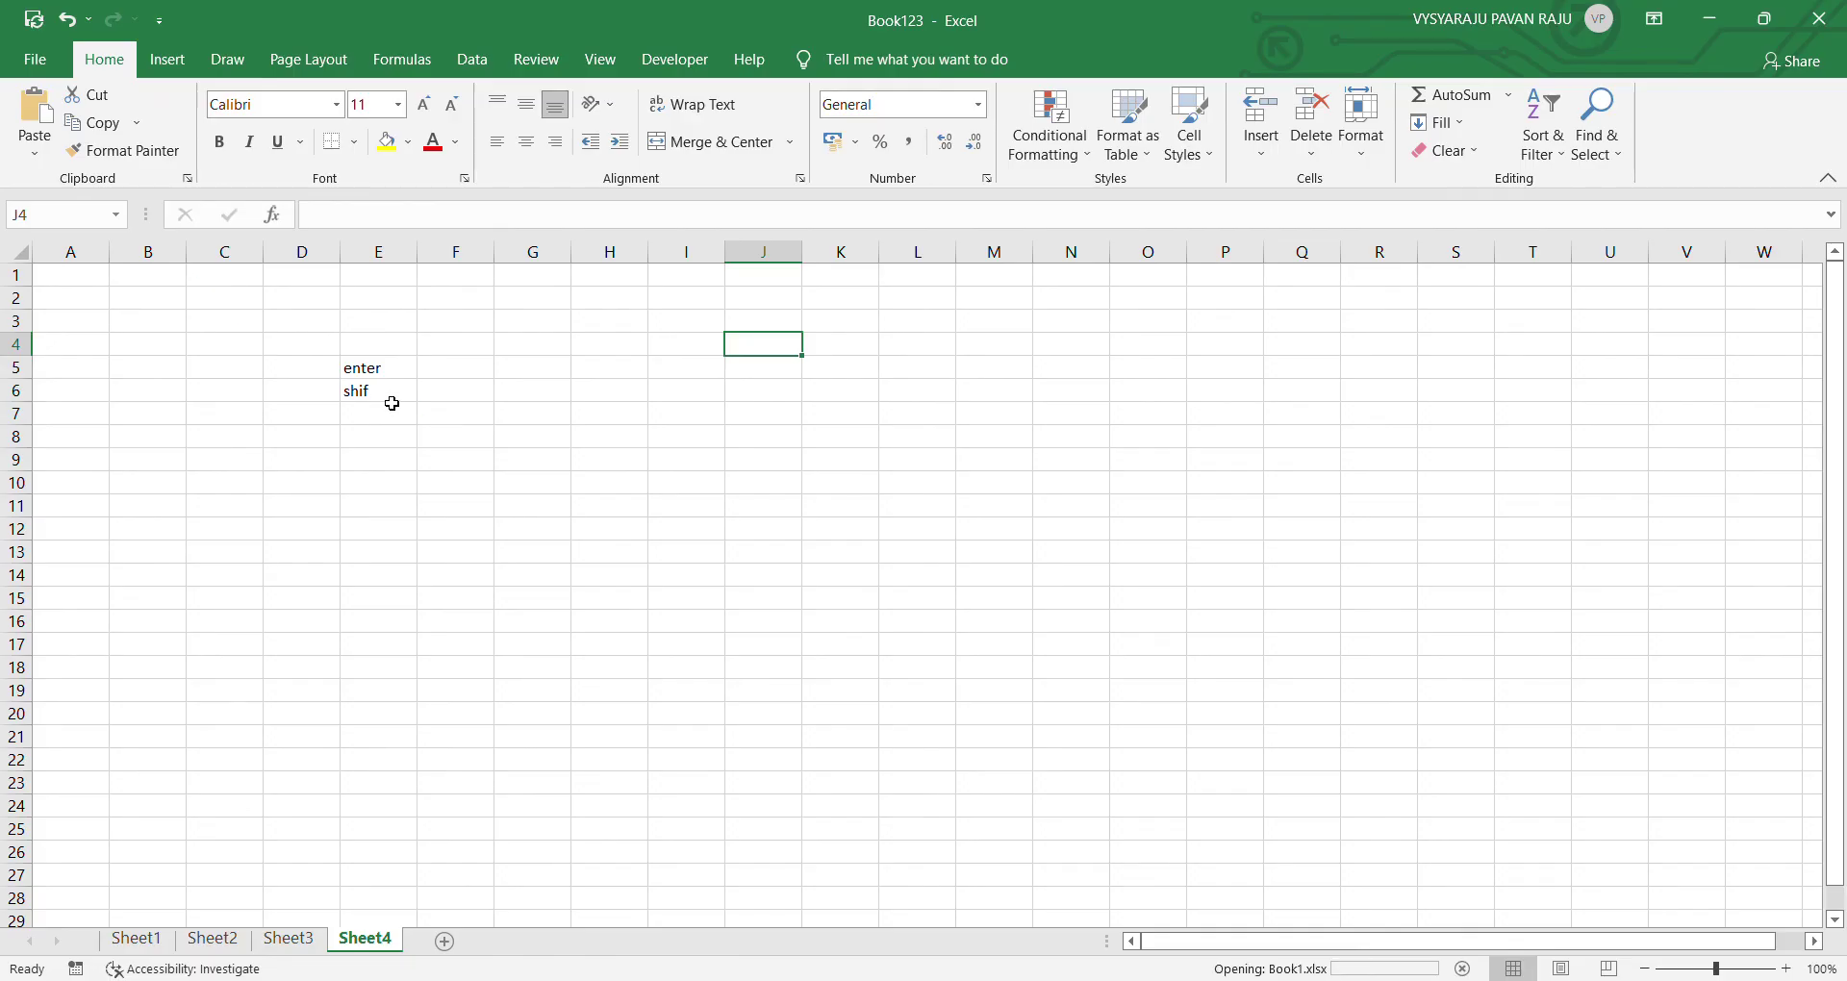
{"action": "left_click", "coordinate": [392, 403]}
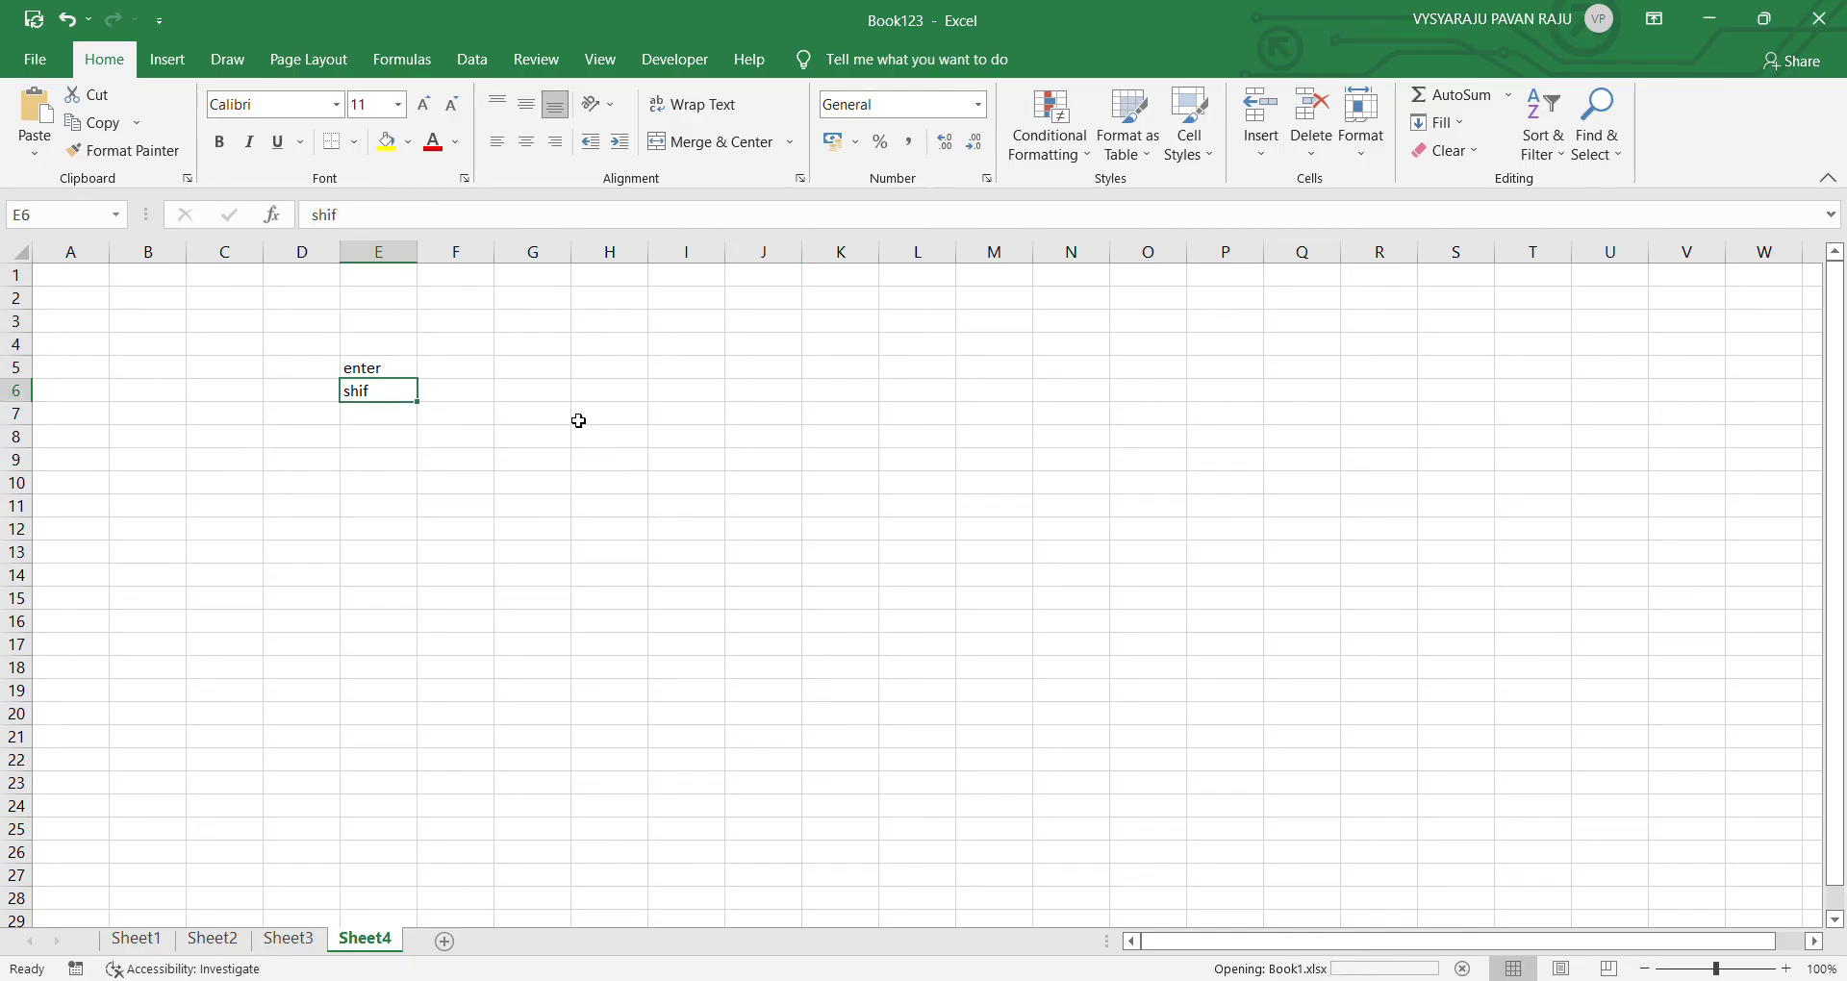
{"action": "left_click", "coordinate": [166, 64]}
{"action": "left_click", "coordinate": [228, 64]}
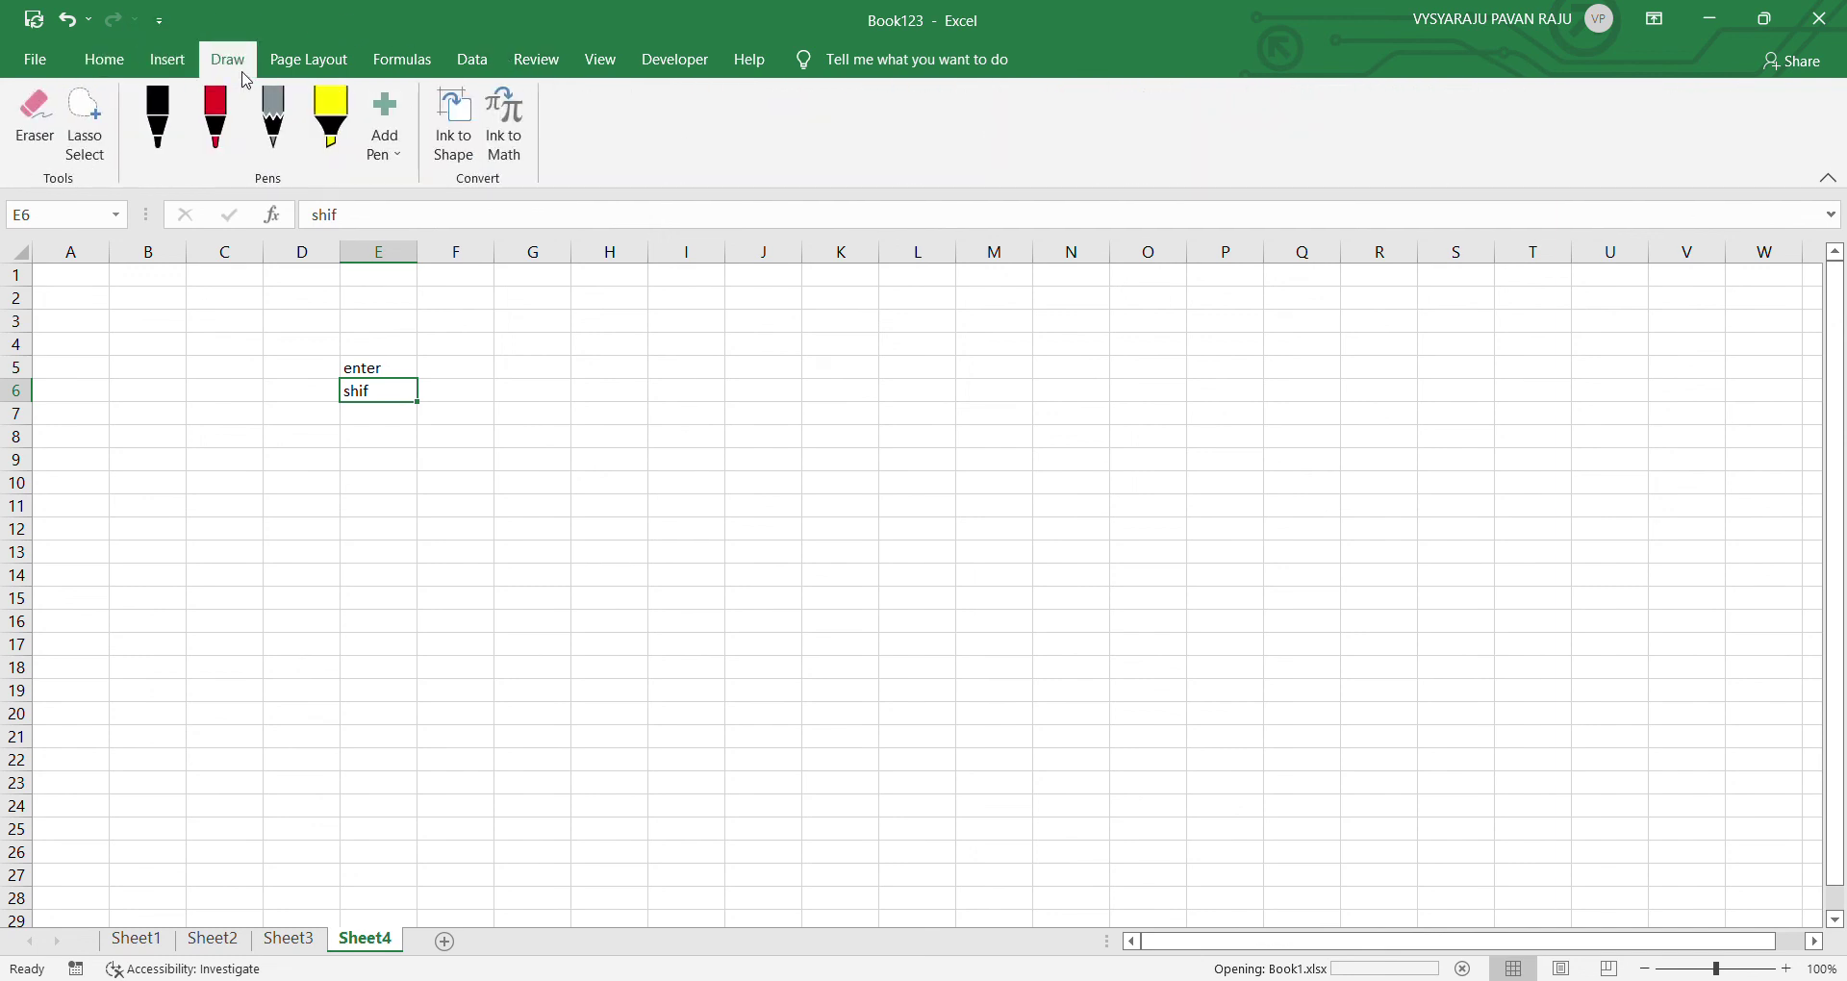
{"action": "left_click", "coordinate": [300, 69]}
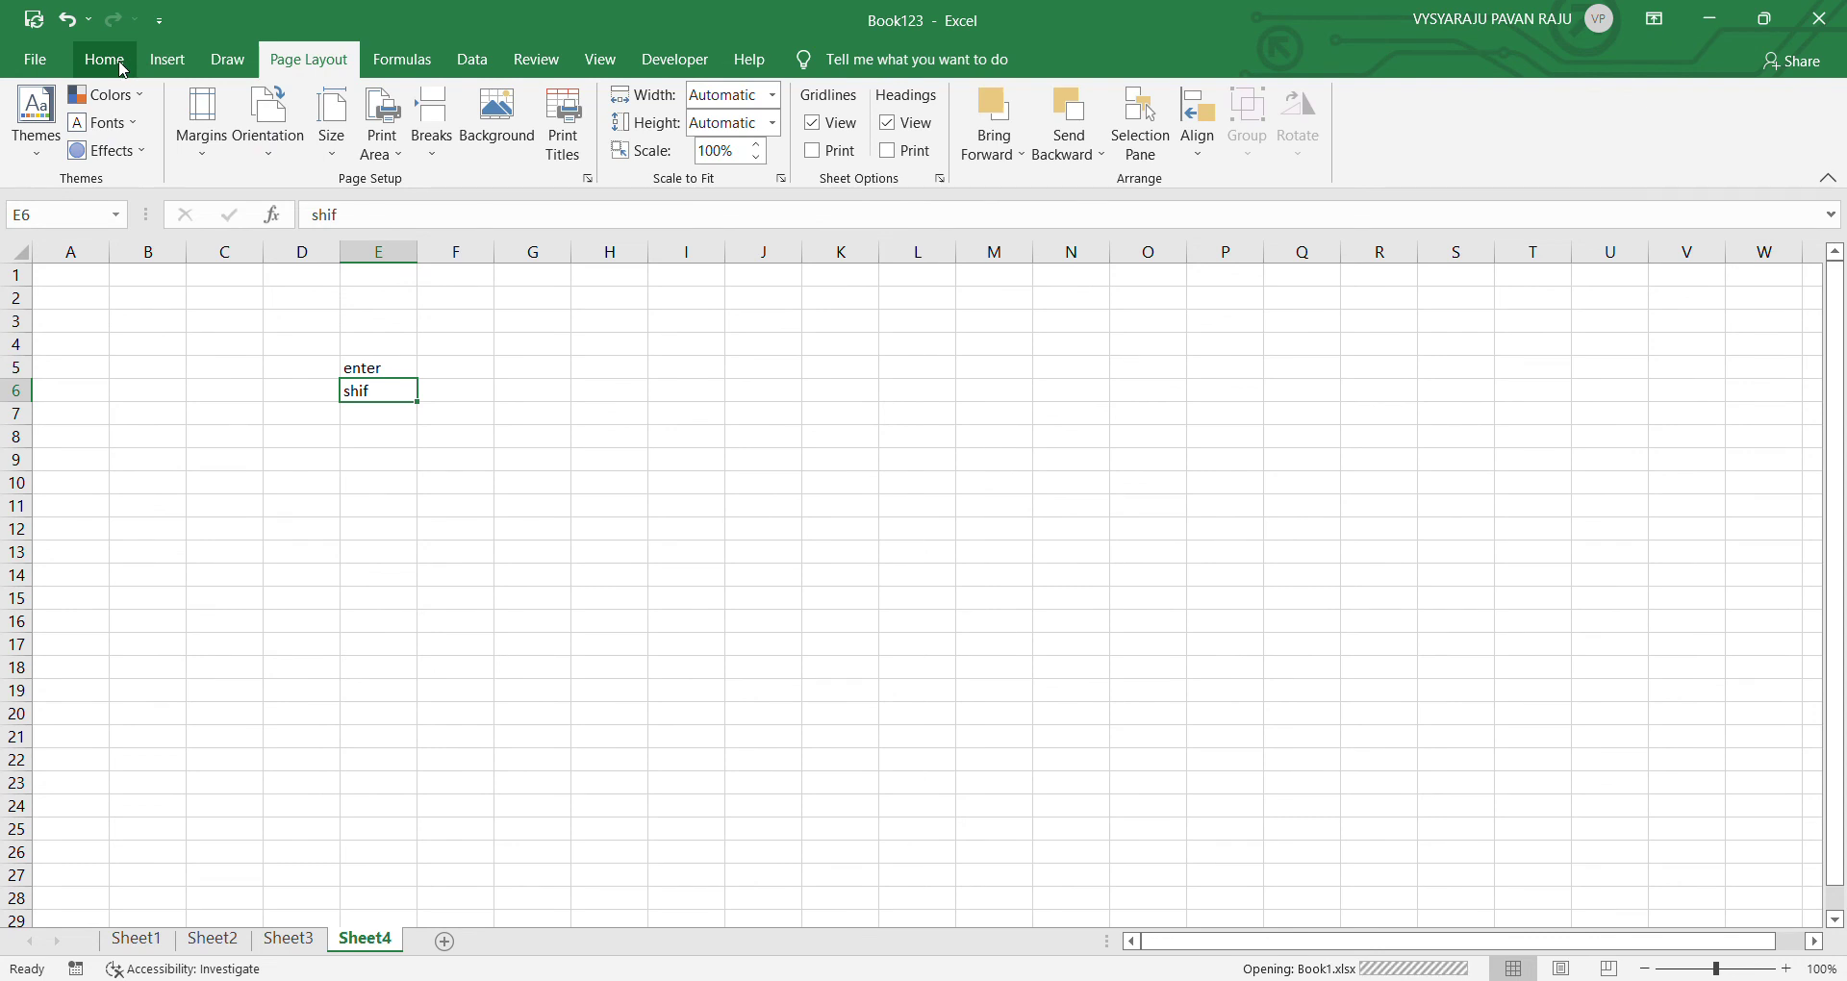